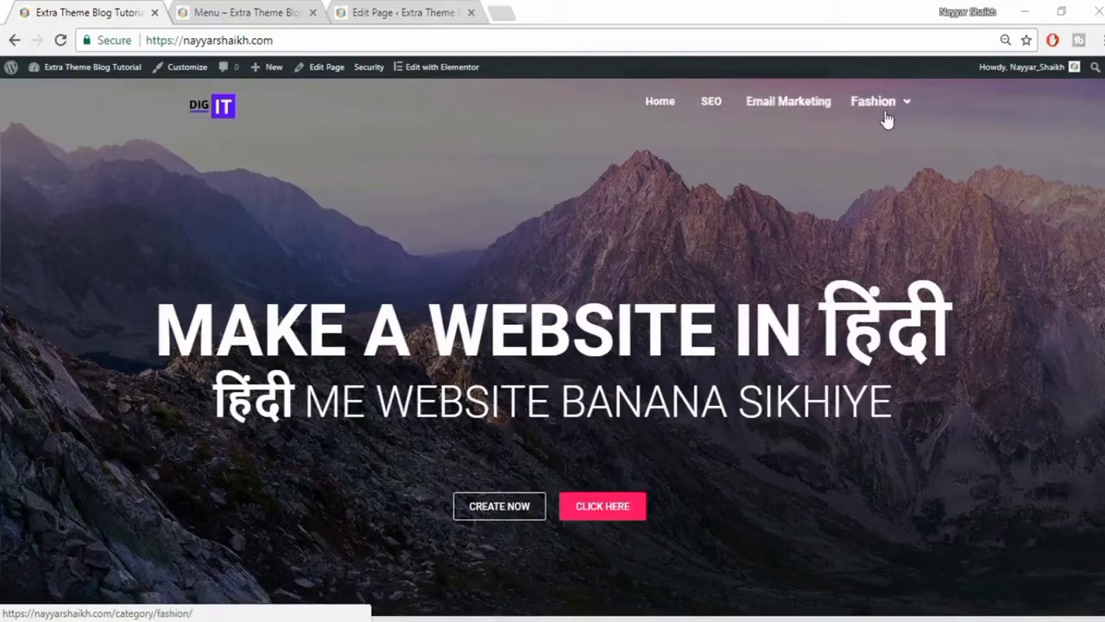
- Examine the home page's Fashion submenu and the Menu page's navigation, including its hamburger menu in responsive mobile view
{"action": "mouse_move", "coordinate": [887, 121]}
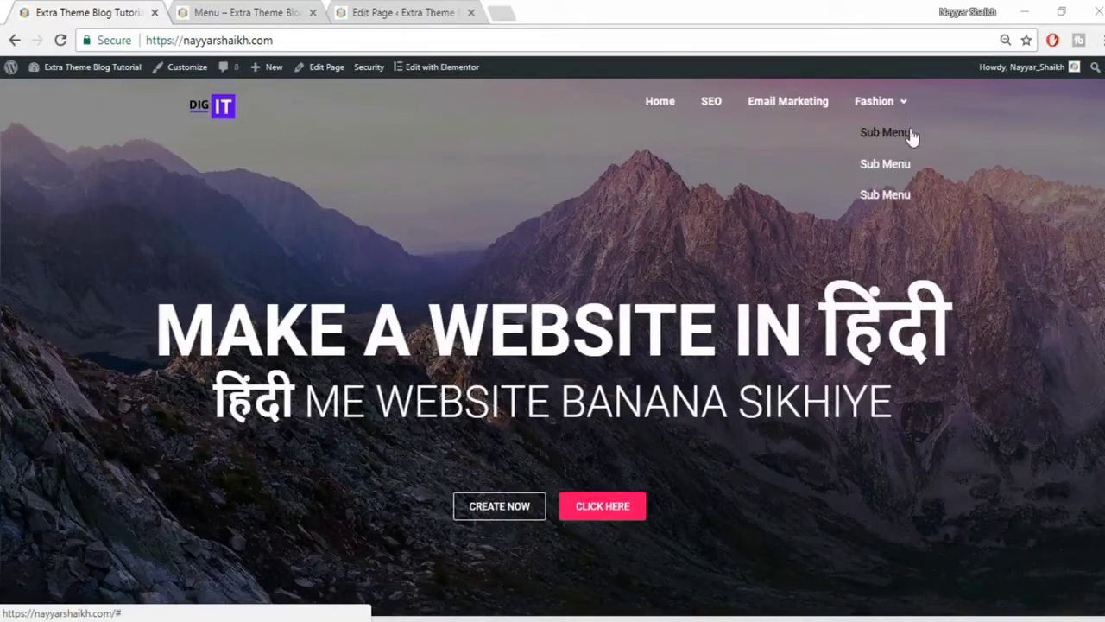
{"action": "left_click", "coordinate": [268, 13]}
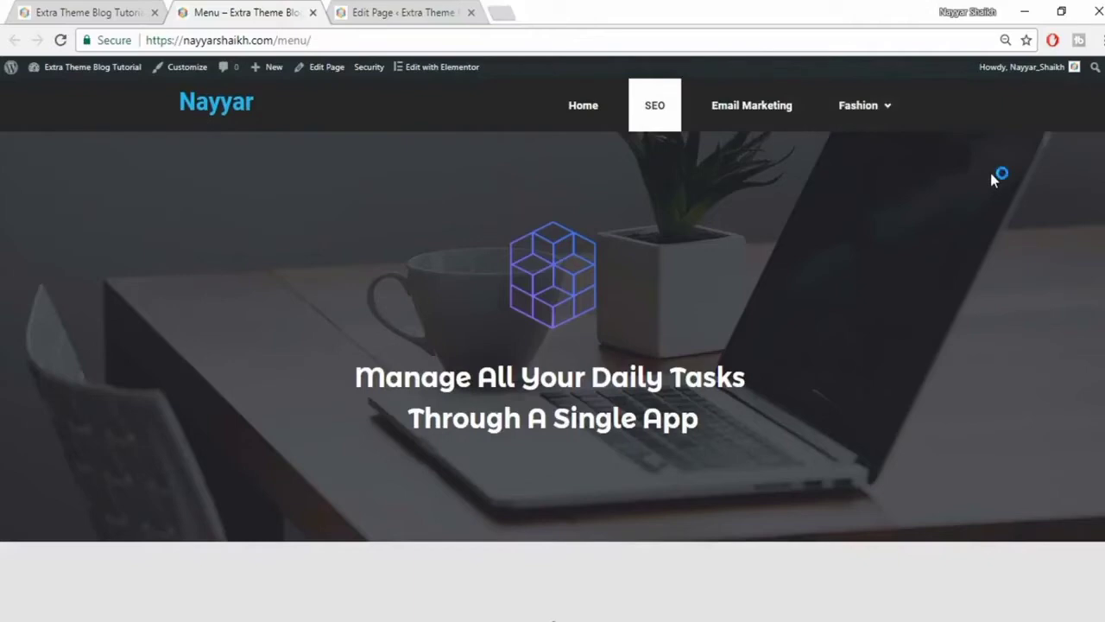
{"action": "key", "text": "ctrl+shift+i"}
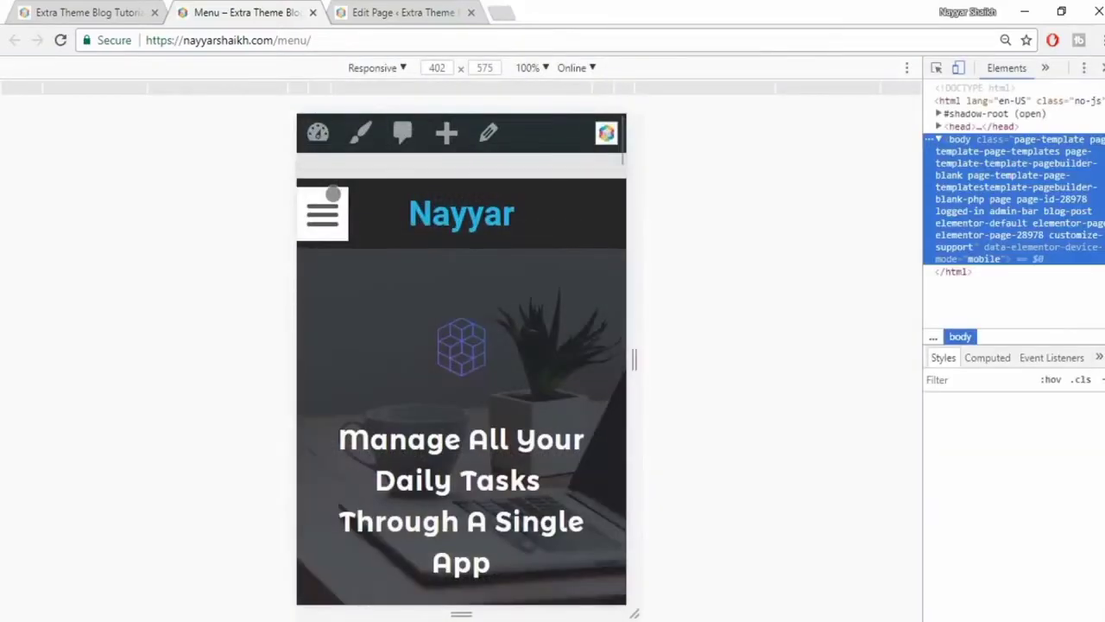
{"action": "left_click", "coordinate": [333, 195]}
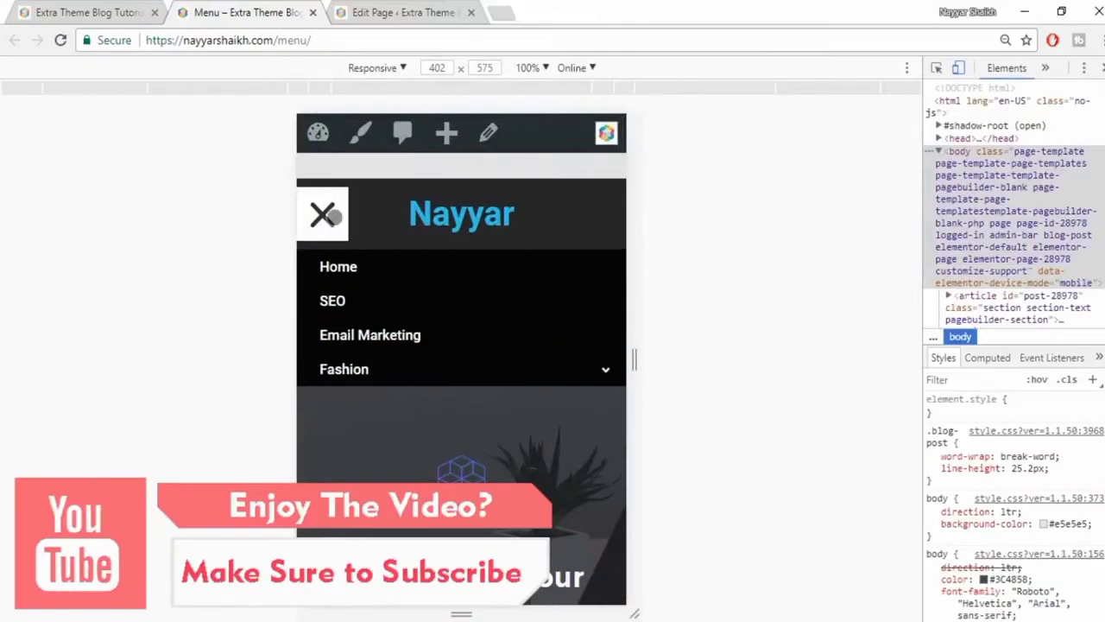
{"action": "left_click", "coordinate": [334, 216]}
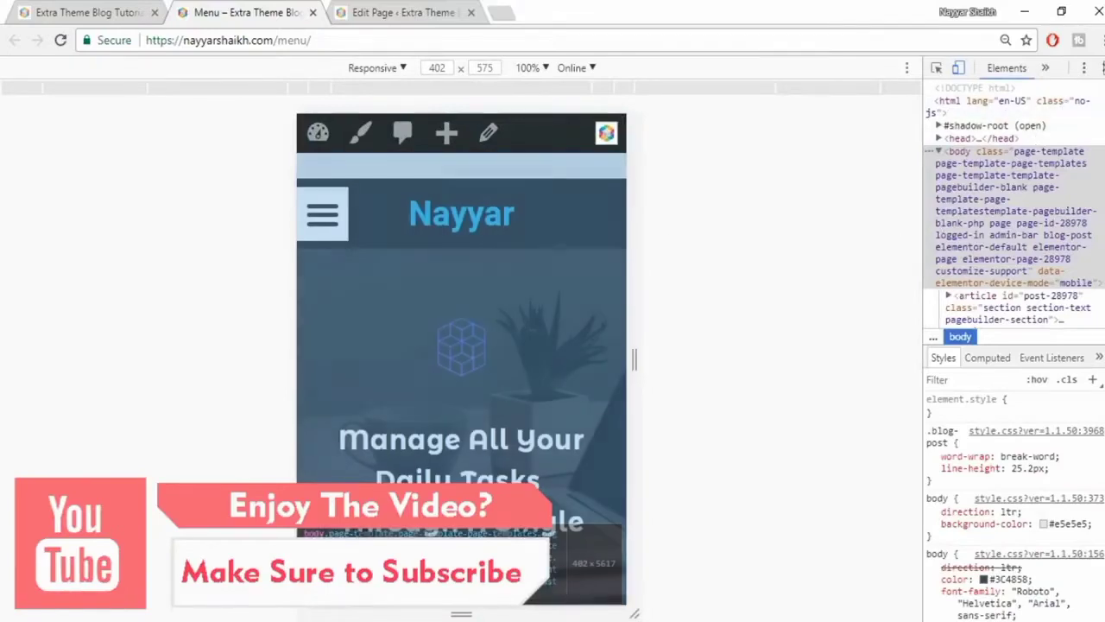
{"action": "key", "text": "ctrl+shift+i"}
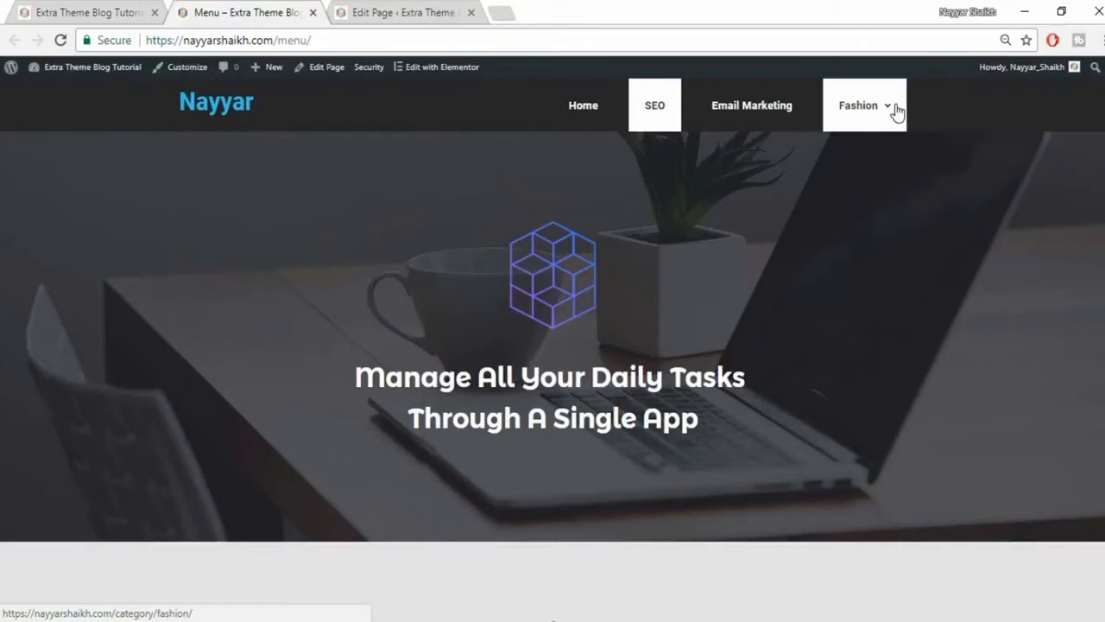
{"action": "left_click", "coordinate": [78, 10]}
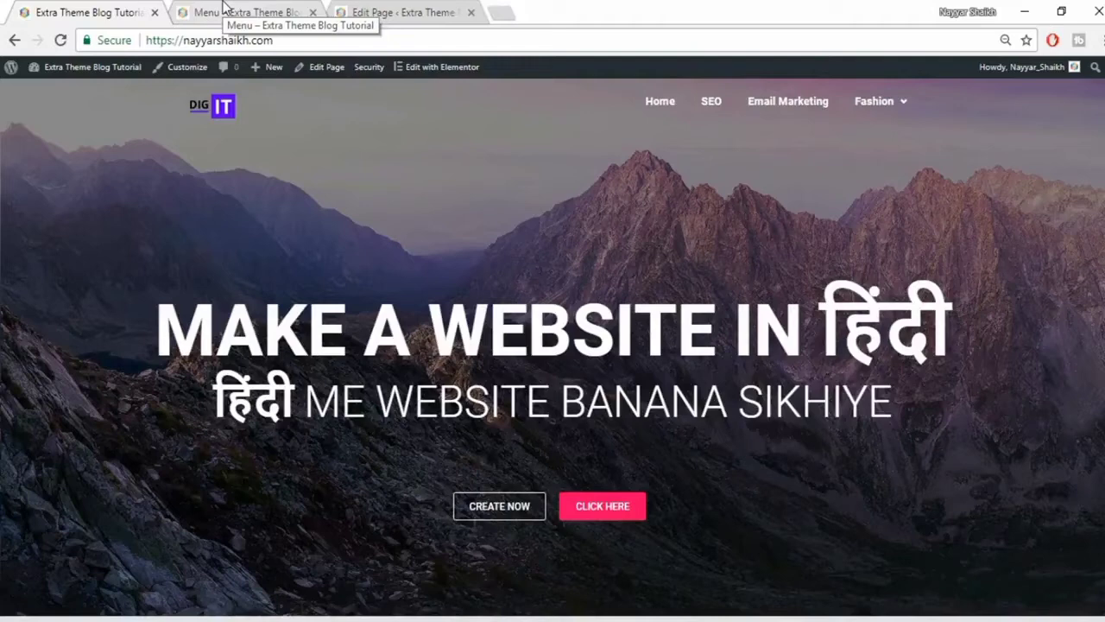
- Select the Page Builder Blank template for the Tutorial page and open the page for editing with Elementor
{"action": "left_click", "coordinate": [399, 12]}
{"action": "left_click", "coordinate": [155, 138]}
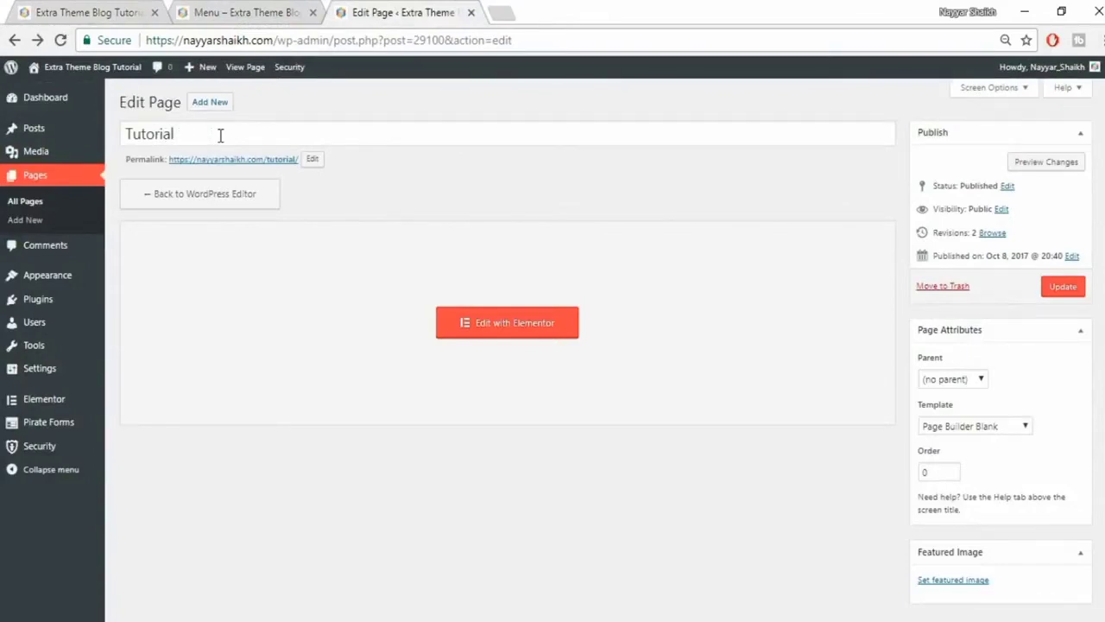
{"action": "left_click", "coordinate": [989, 436]}
{"action": "left_click", "coordinate": [978, 483]}
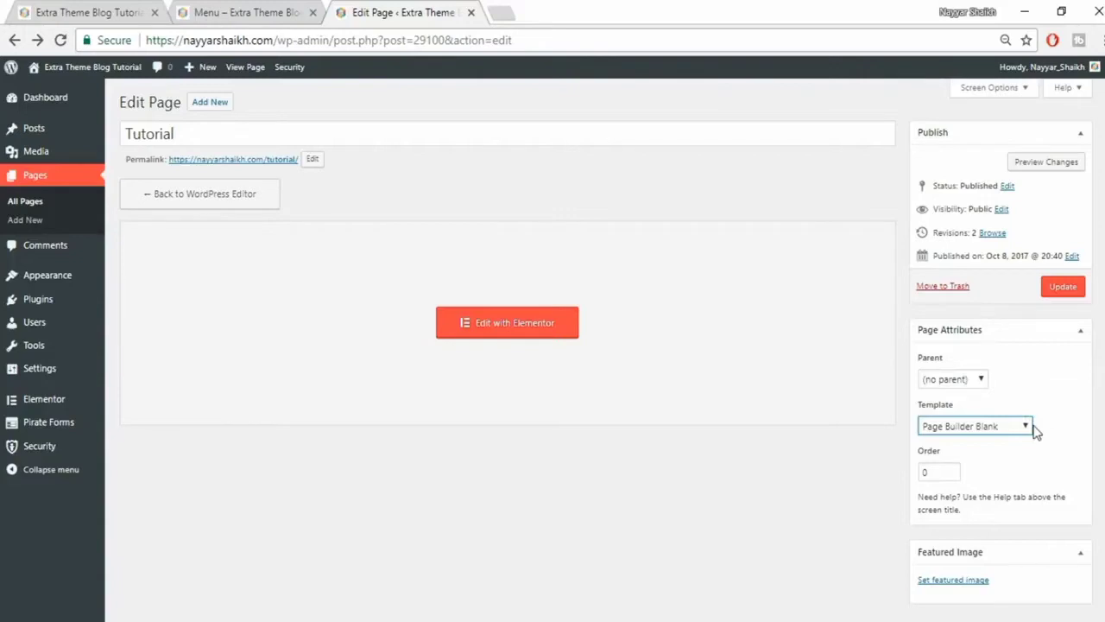
{"action": "left_click", "coordinate": [537, 335]}
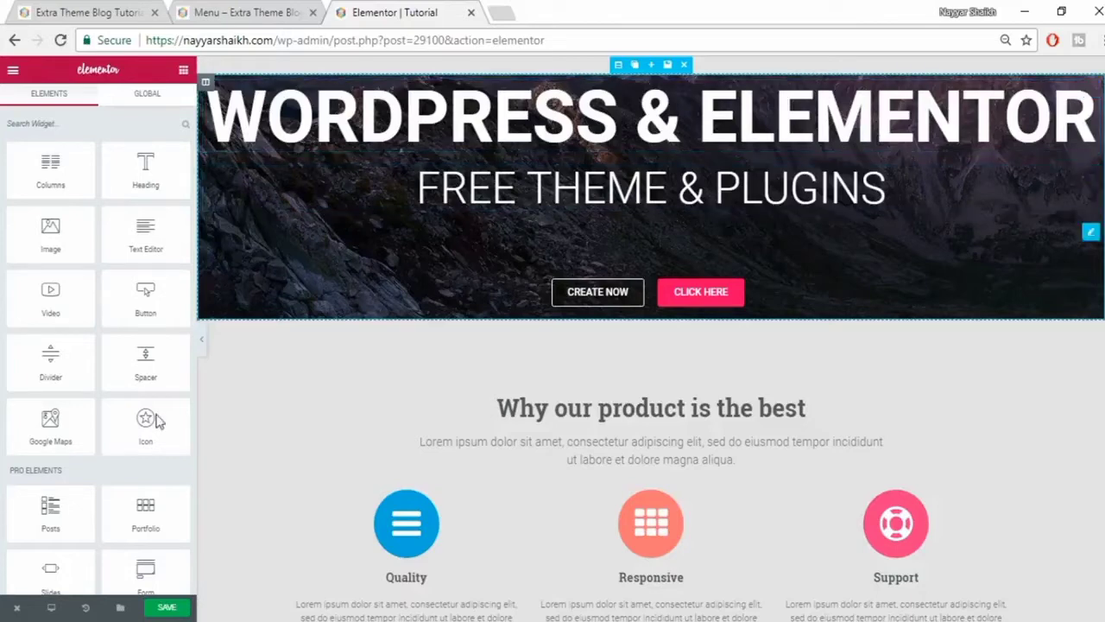
- Add a Nav Menu widget above the "WordPress & Elementor" heading and assign the Main menu to it
{"action": "scroll", "coordinate": [158, 421], "scroll_direction": "down", "scroll_amount": 1}
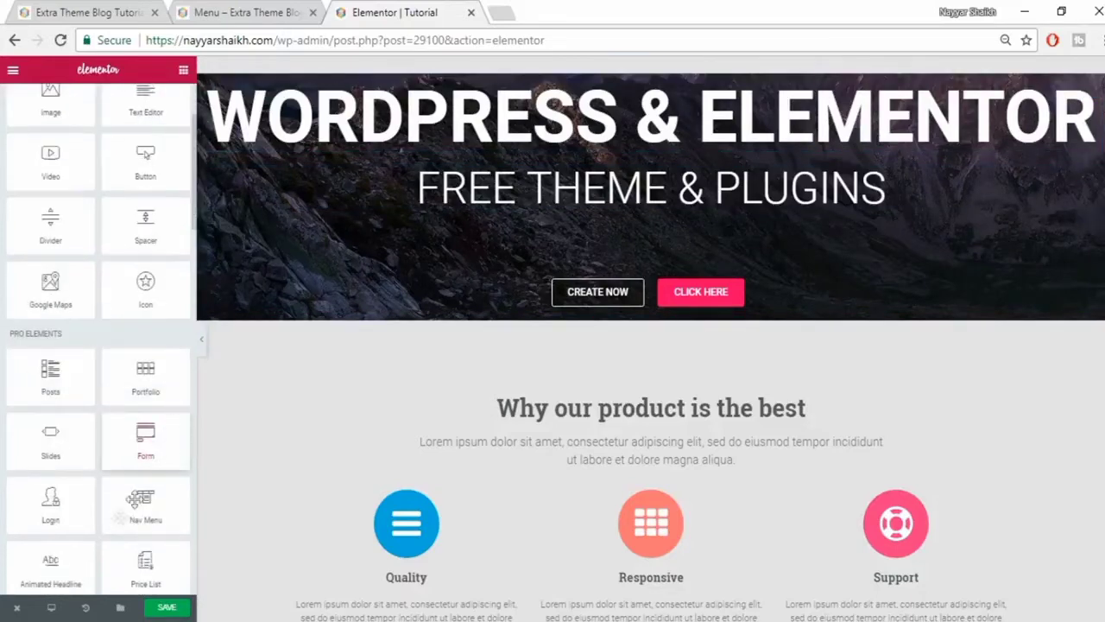
{"action": "left_click_drag", "start_coordinate": [146, 501], "coordinate": [593, 112]}
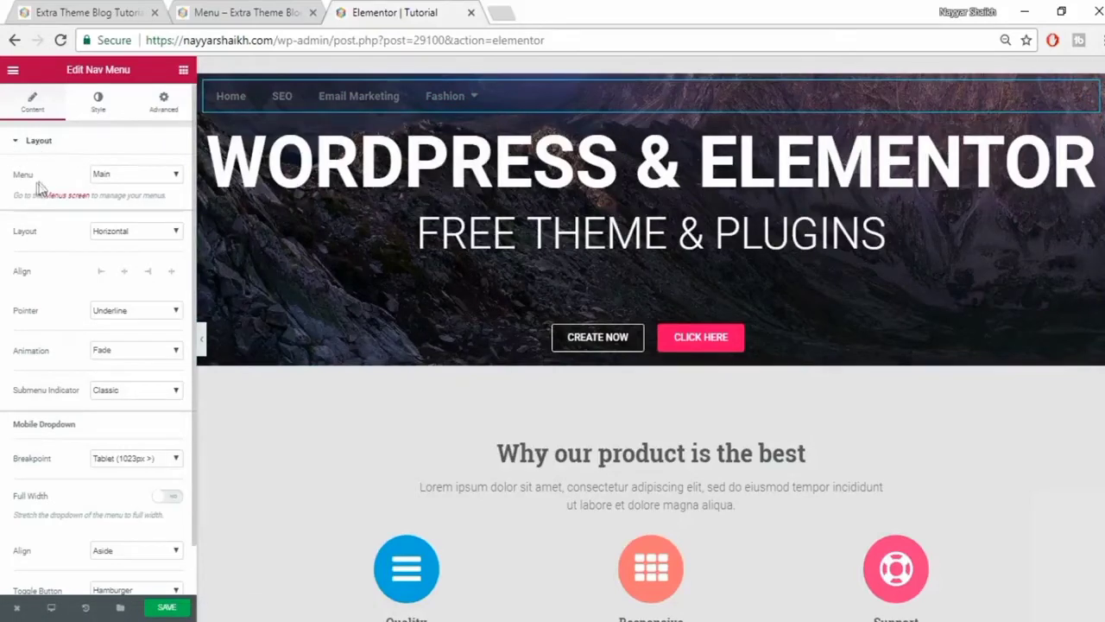
{"action": "left_click", "coordinate": [128, 176]}
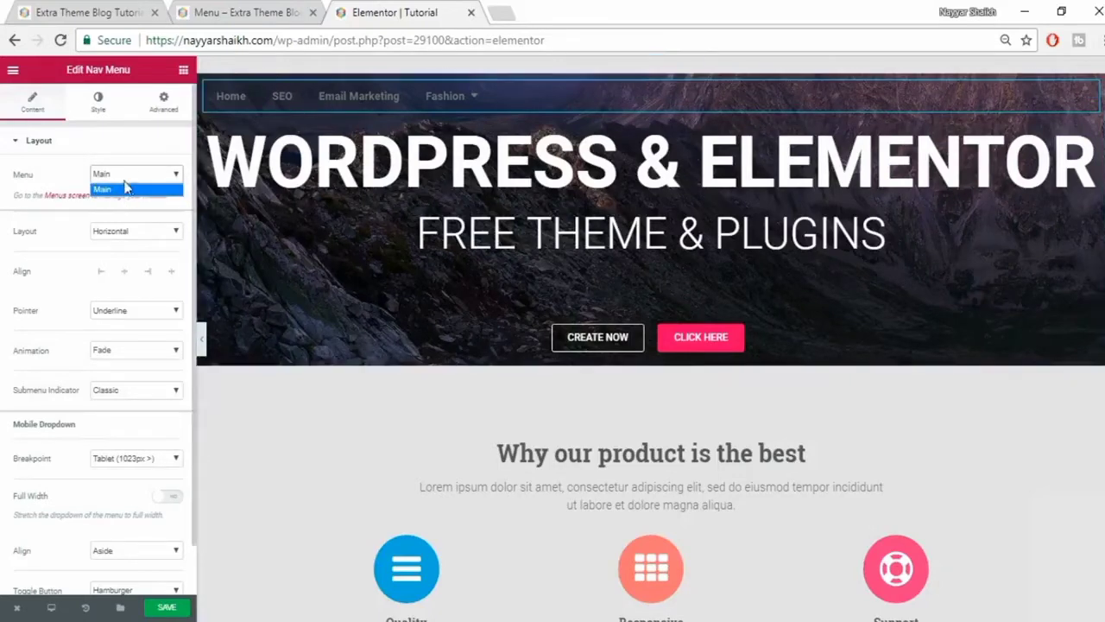
{"action": "left_click", "coordinate": [125, 190]}
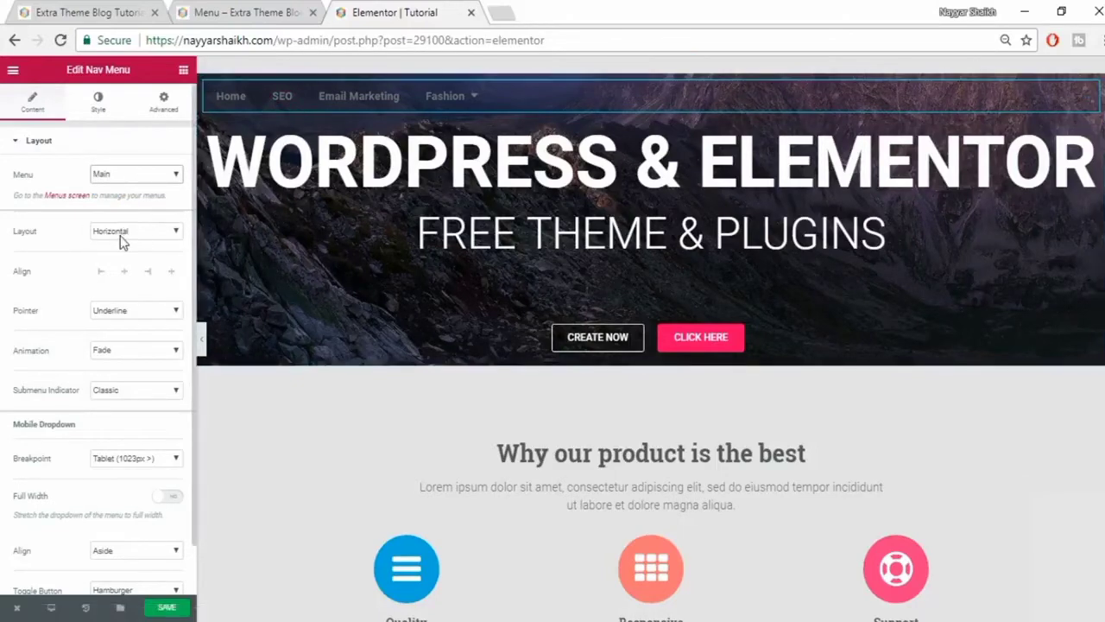
- Try the Vertical and Dropdown layouts on the nav menu and return it to Horizontal
{"action": "left_click", "coordinate": [150, 235]}
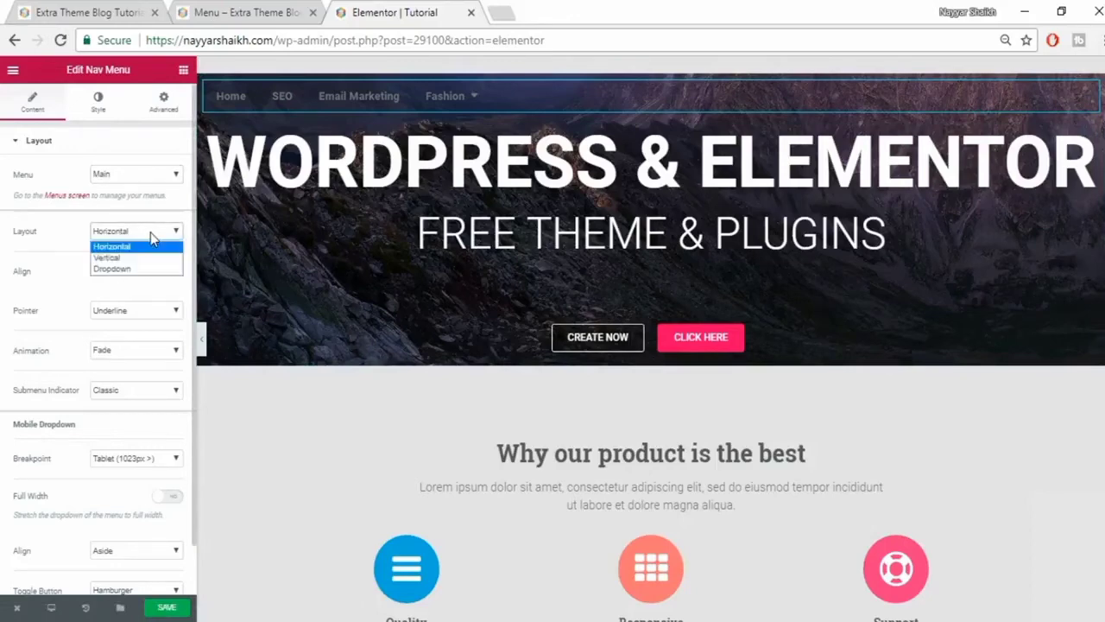
{"action": "left_click", "coordinate": [141, 258]}
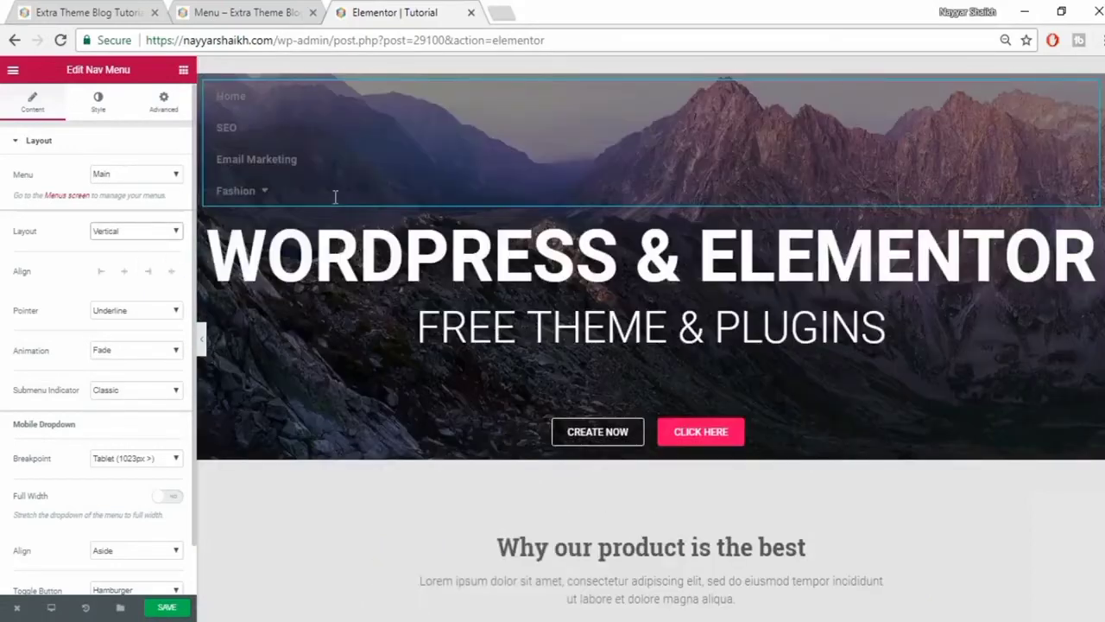
{"action": "left_click", "coordinate": [119, 232]}
{"action": "left_click", "coordinate": [129, 271]}
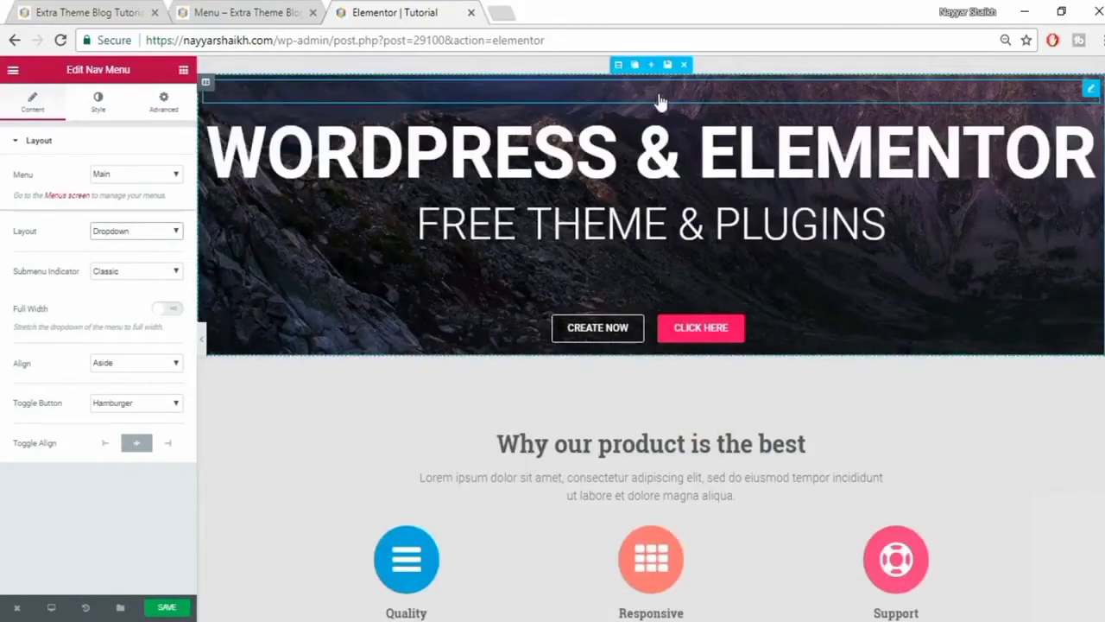
{"action": "left_click", "coordinate": [154, 237]}
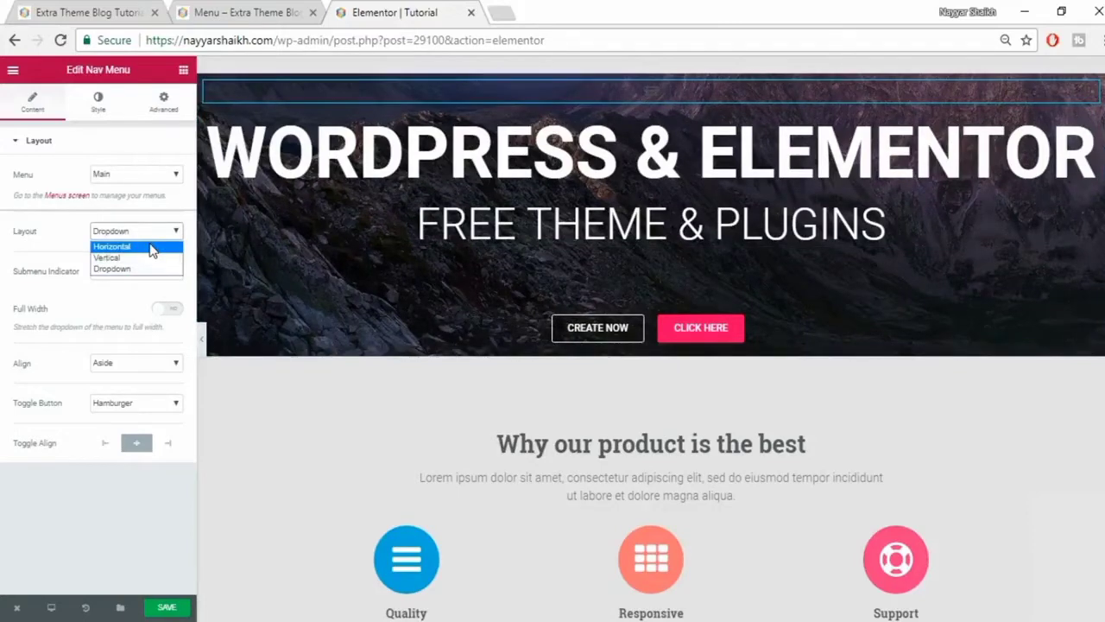
{"action": "left_click", "coordinate": [130, 247]}
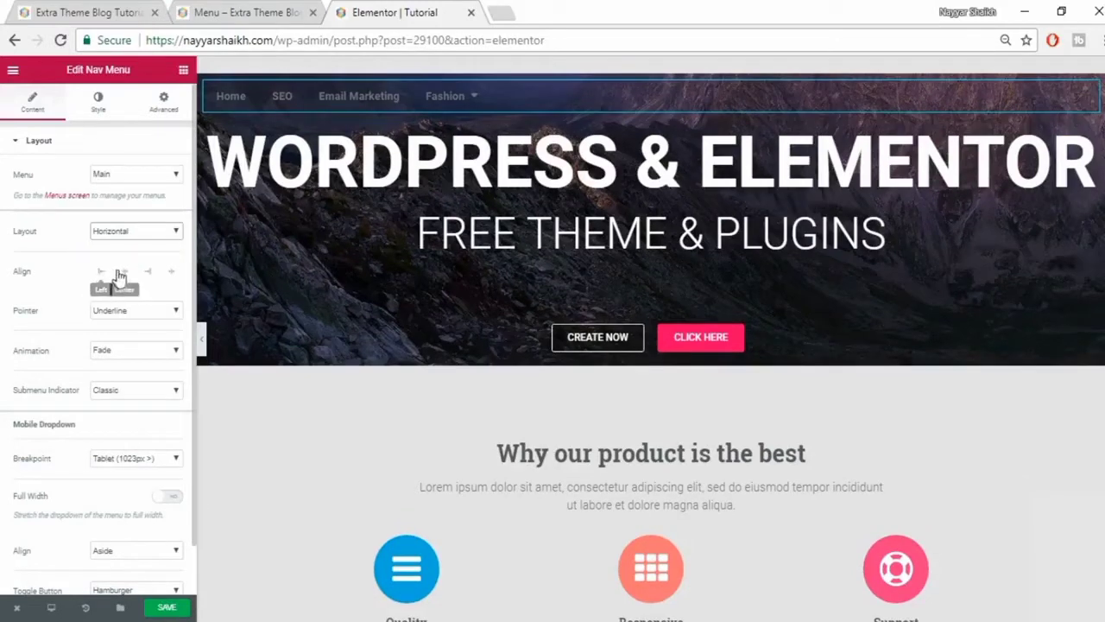
- Compare the nav menu's left, center, right and stretch alignments and settle on right alignment
{"action": "left_click", "coordinate": [125, 274]}
{"action": "left_click", "coordinate": [148, 272]}
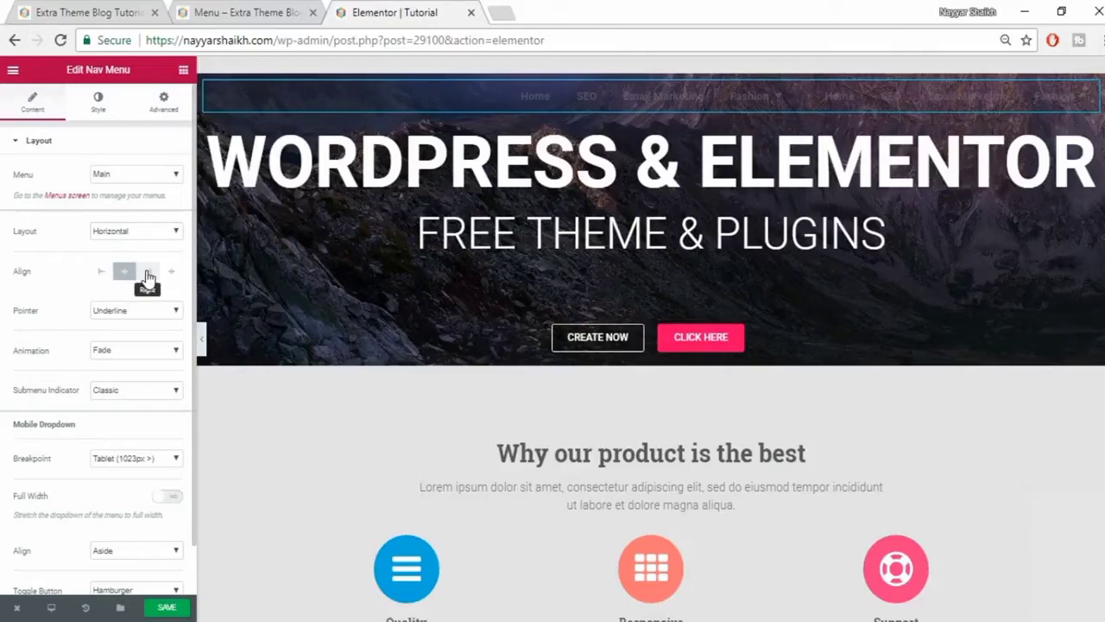
{"action": "left_click", "coordinate": [101, 272]}
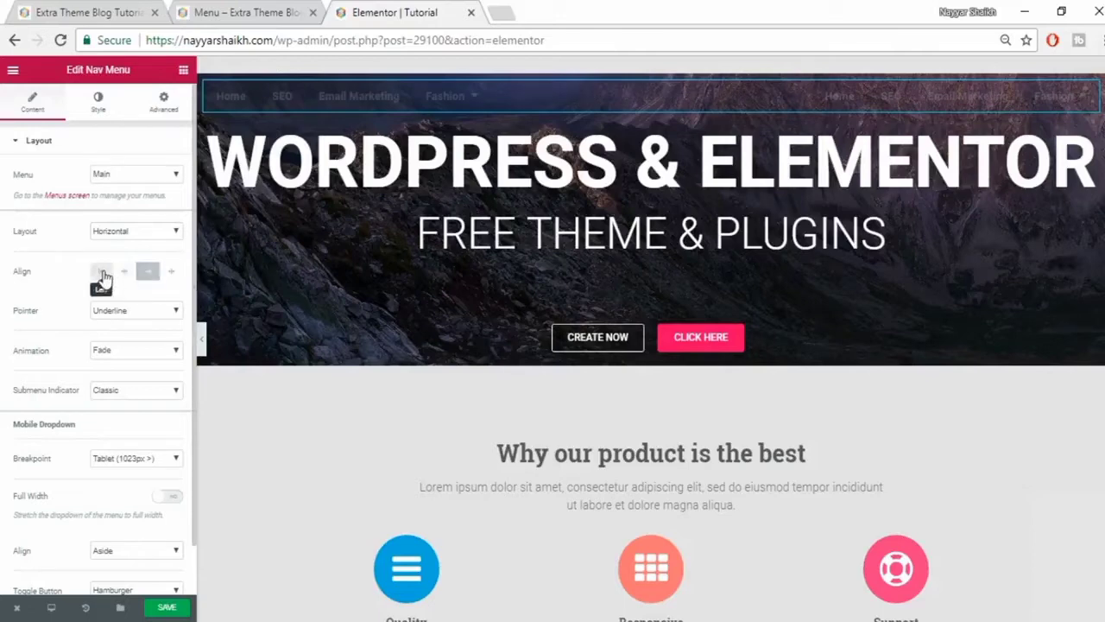
{"action": "left_click", "coordinate": [127, 275]}
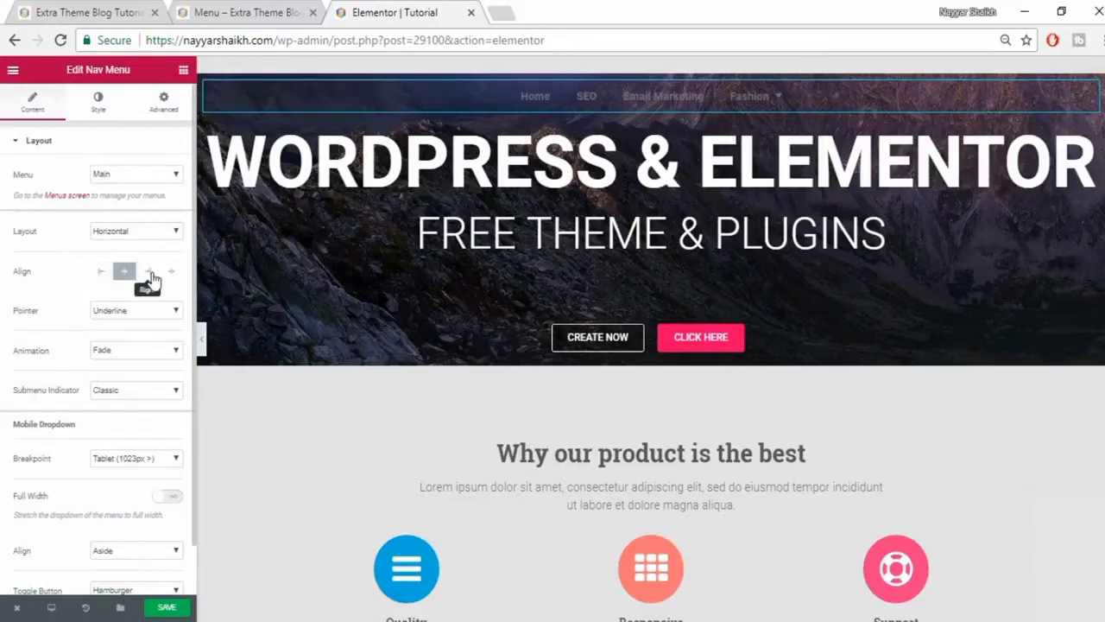
{"action": "left_click", "coordinate": [148, 272]}
{"action": "left_click", "coordinate": [171, 272]}
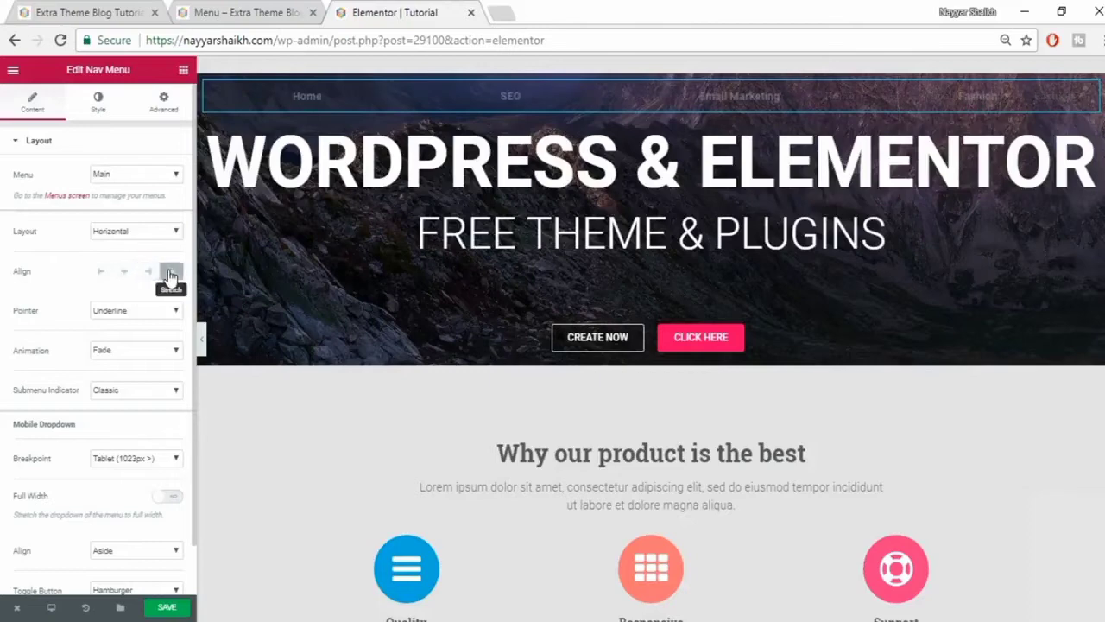
{"action": "left_click", "coordinate": [148, 272]}
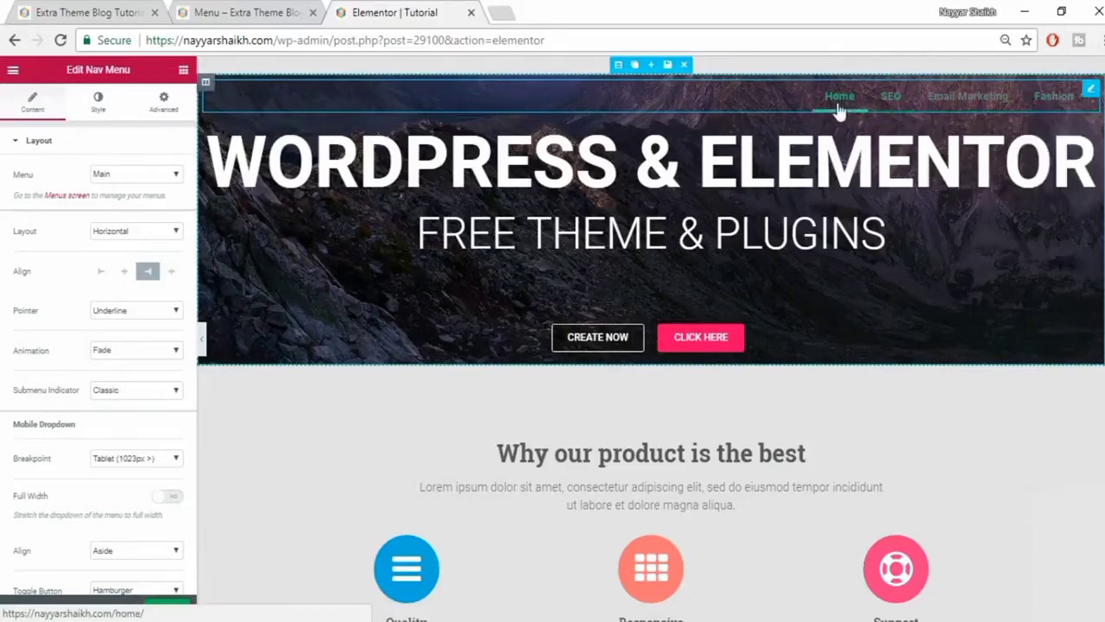
- Try the Overline and Framed pointer styles on the nav menu and look through the Framed animation choices
{"action": "scroll", "coordinate": [141, 363], "scroll_direction": "down", "scroll_amount": 1}
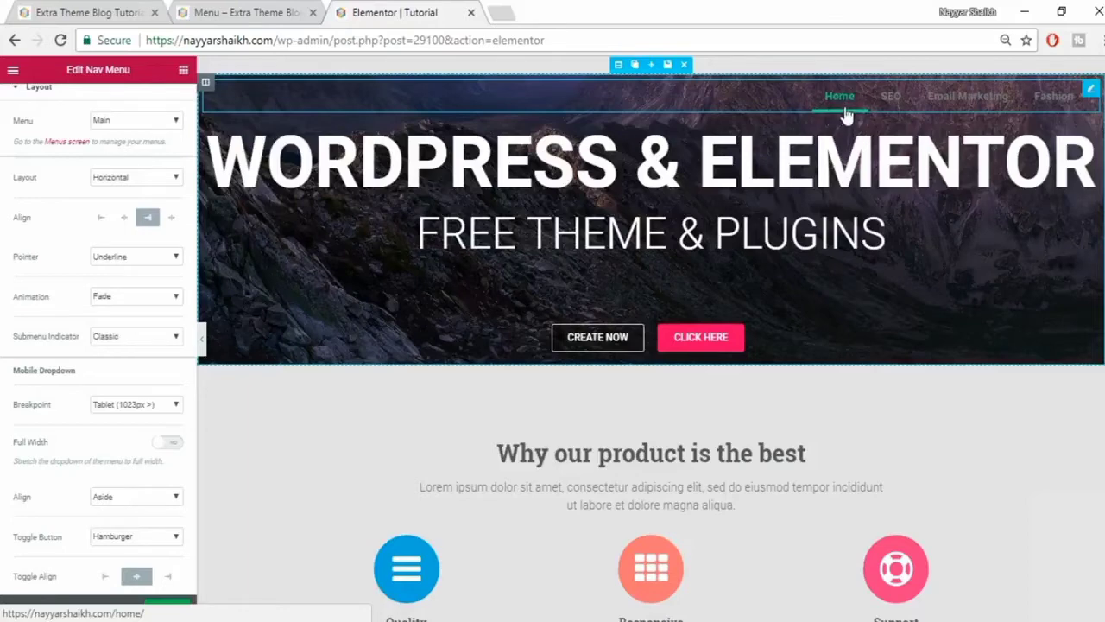
{"action": "left_click", "coordinate": [134, 257]}
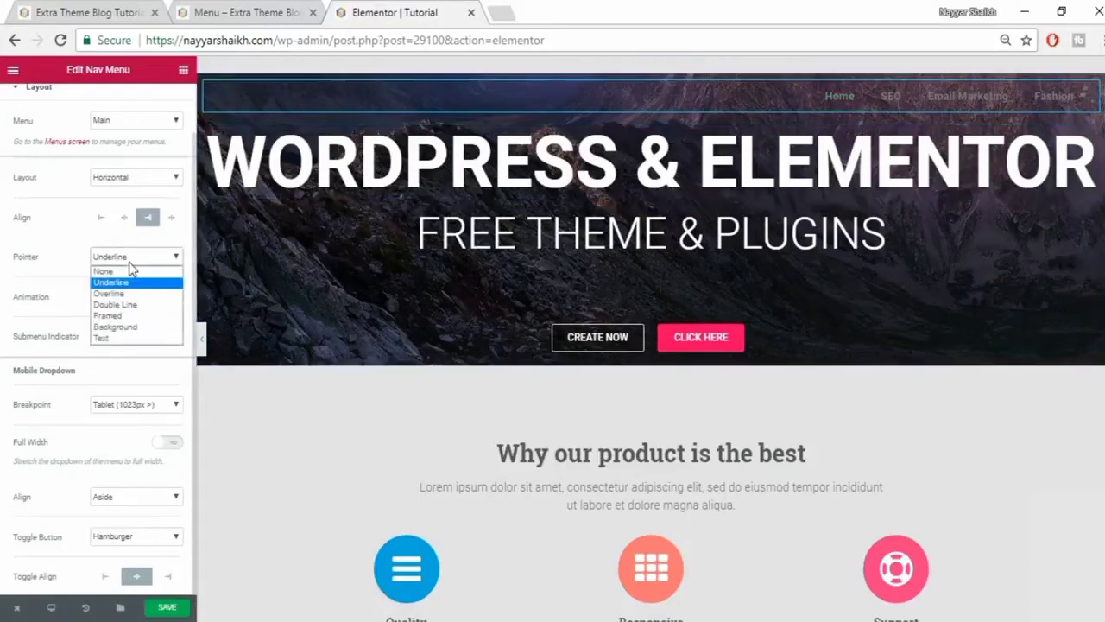
{"action": "left_click", "coordinate": [126, 293]}
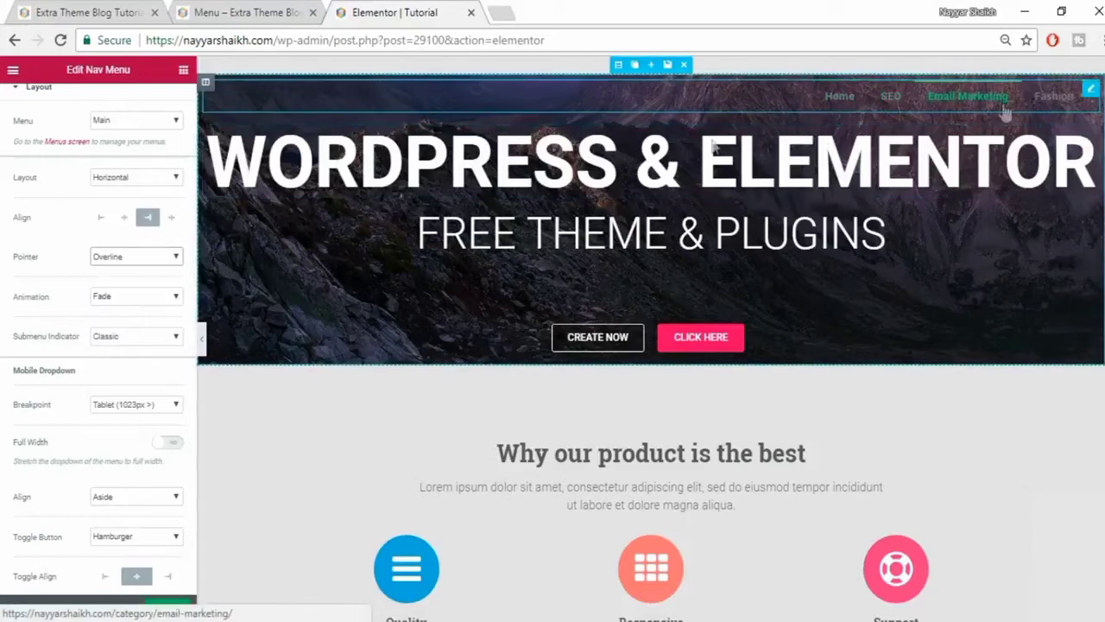
{"action": "left_click", "coordinate": [136, 258]}
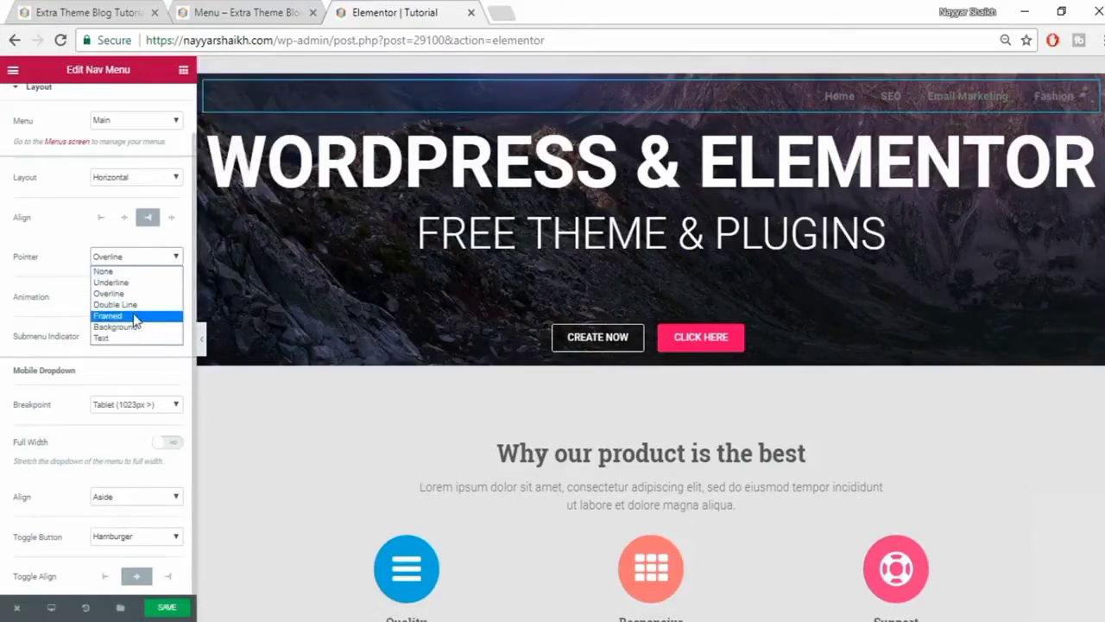
{"action": "left_click", "coordinate": [109, 316]}
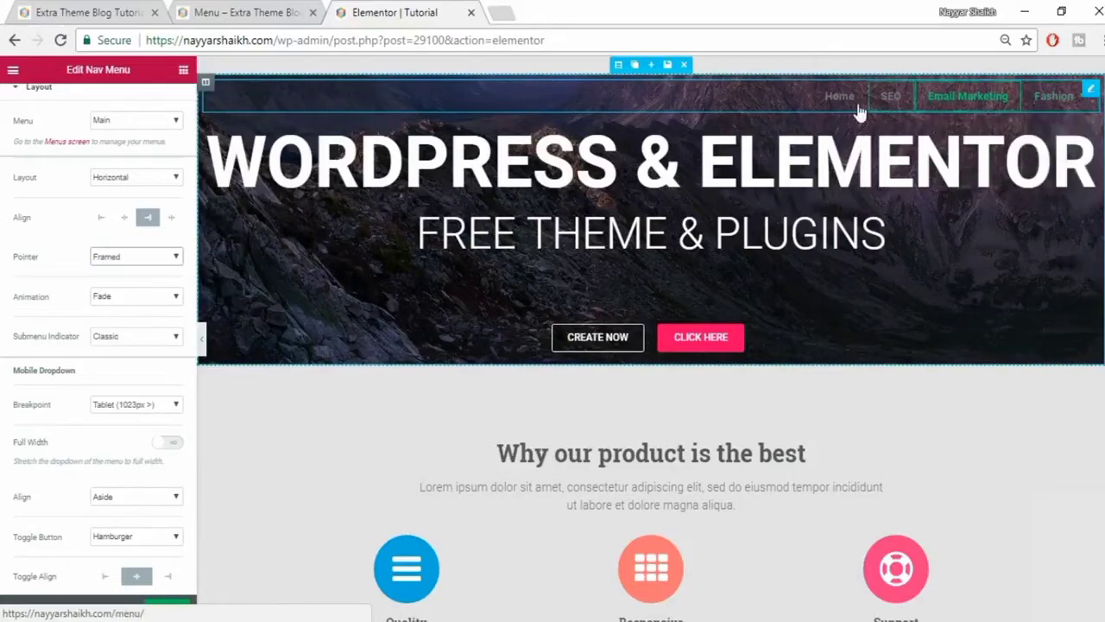
{"action": "left_click", "coordinate": [135, 296]}
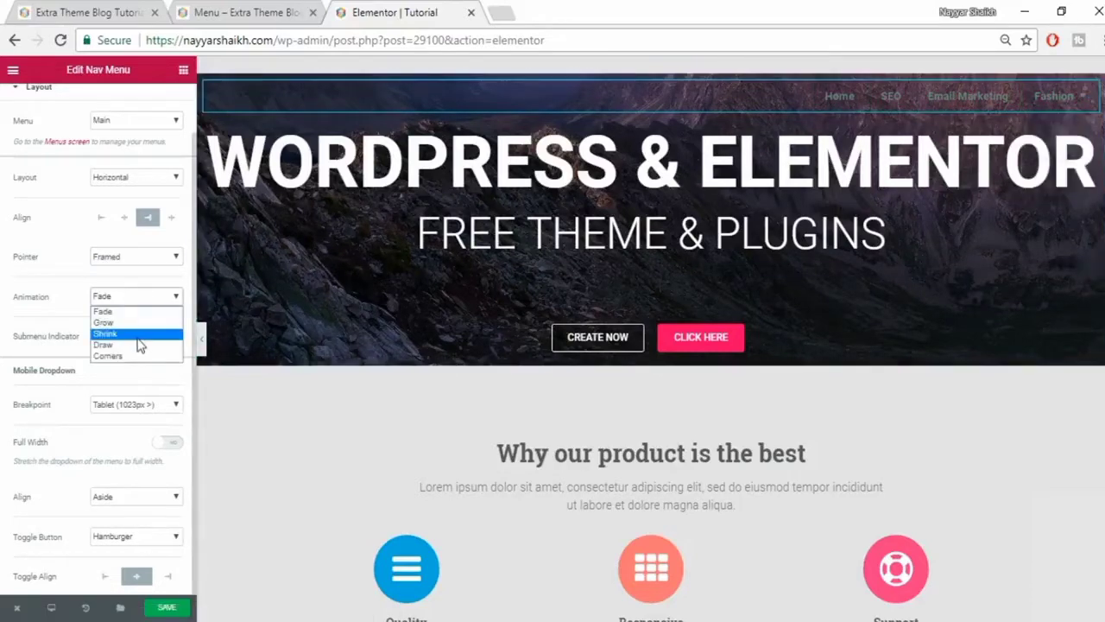
{"action": "left_click", "coordinate": [163, 263]}
- Set the nav menu's pointer style to Background with the Grow animation
{"action": "left_click", "coordinate": [160, 259]}
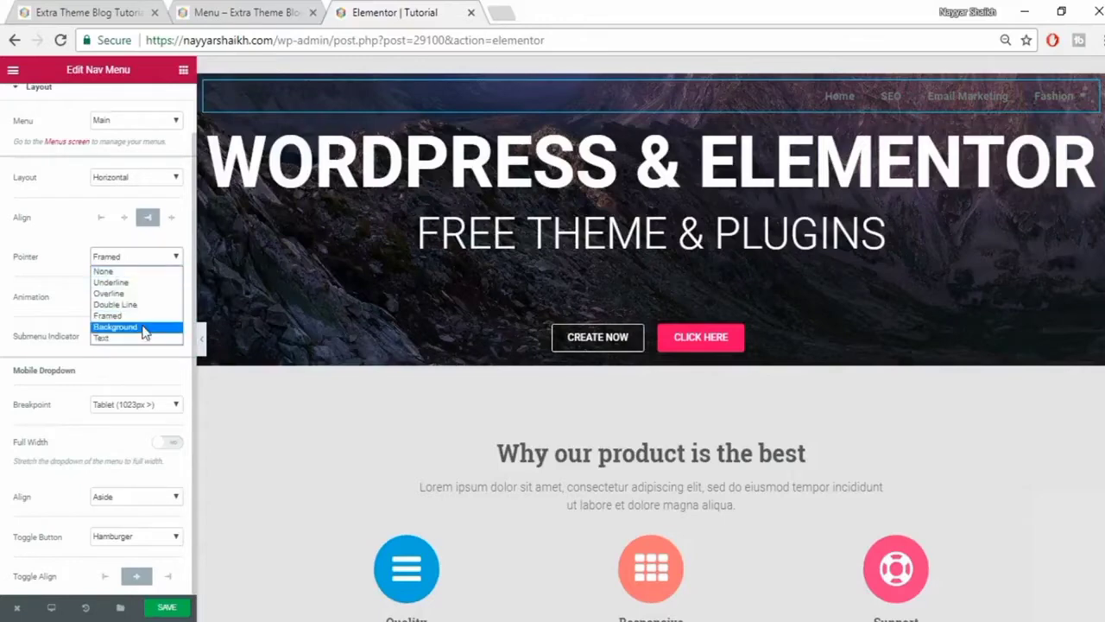
{"action": "left_click", "coordinate": [144, 328]}
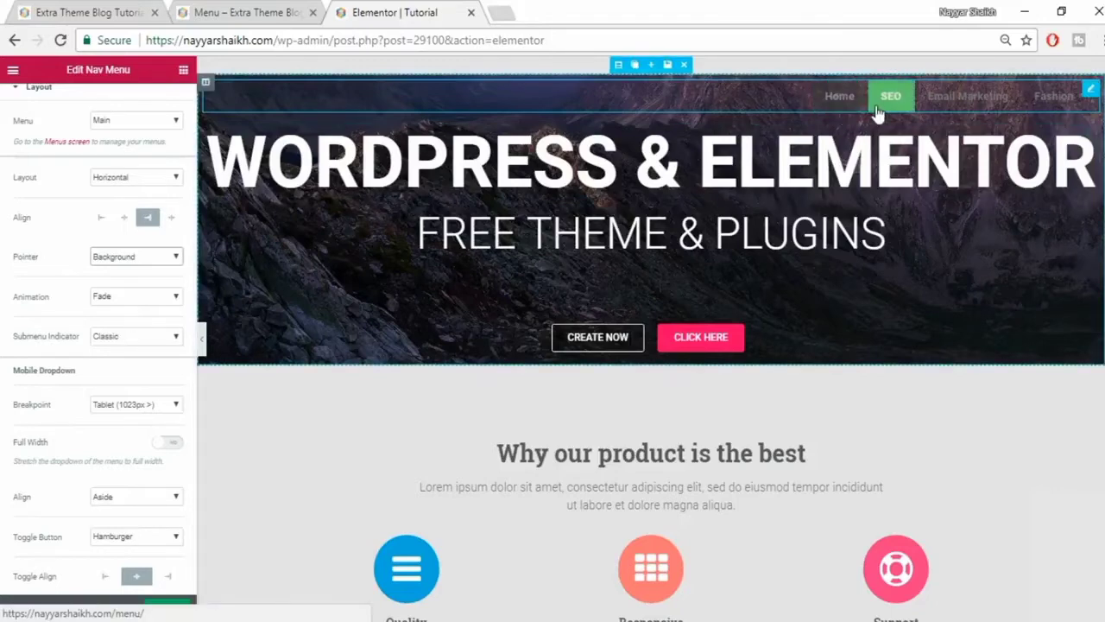
{"action": "left_click", "coordinate": [129, 296]}
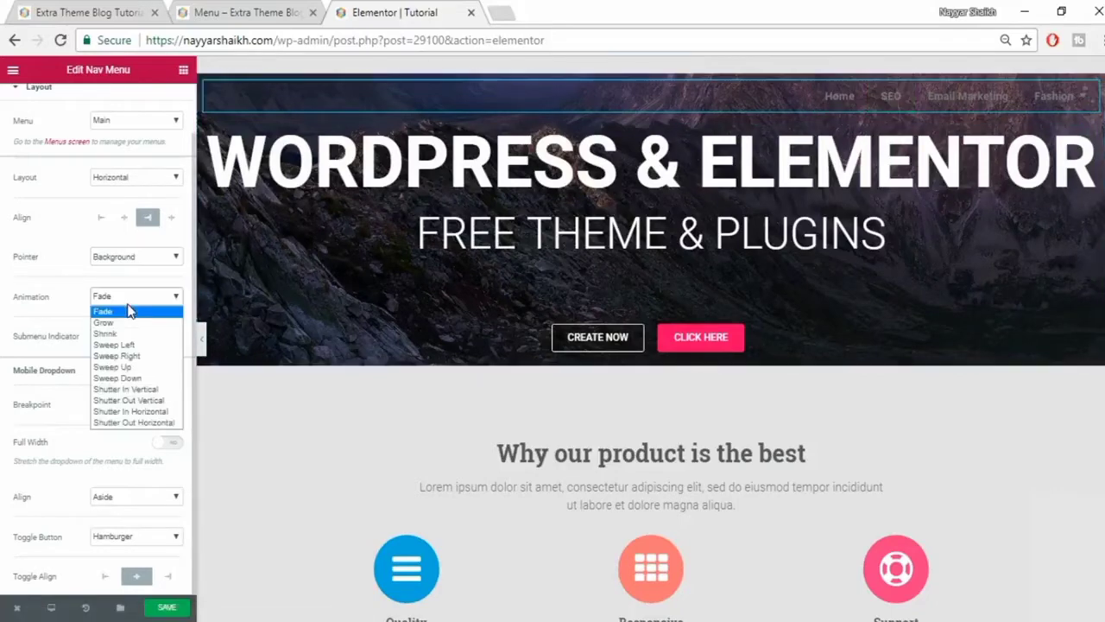
{"action": "left_click", "coordinate": [107, 322]}
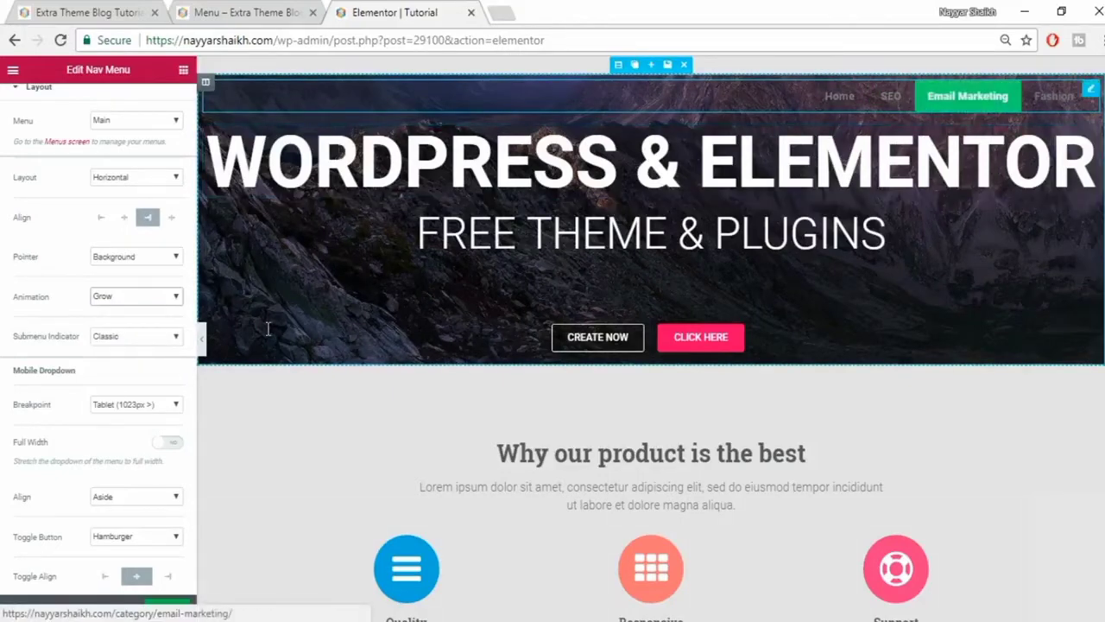
- Try the Sweep Right animation on the nav menu's background pointer and set the animation to Shutter Out Horizontal
{"action": "left_click", "coordinate": [136, 337]}
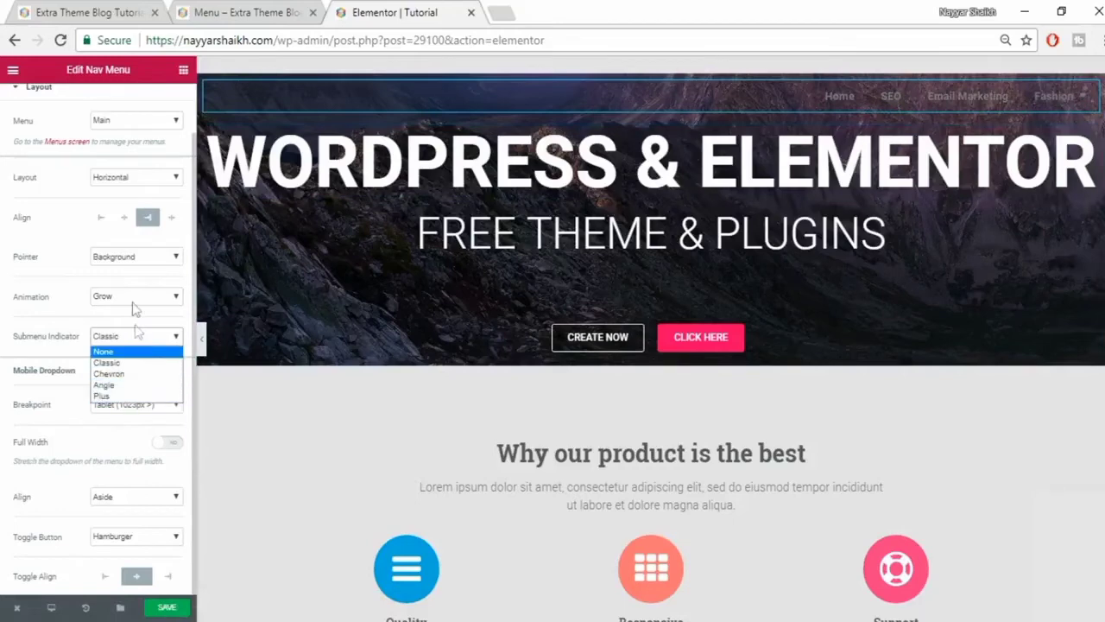
{"action": "left_click", "coordinate": [136, 296]}
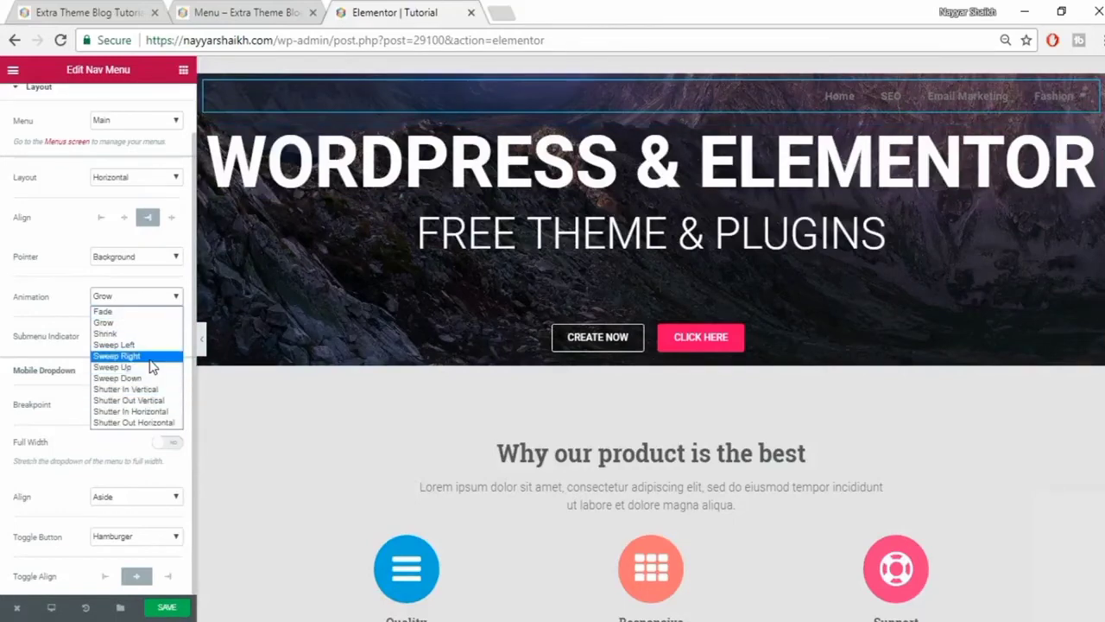
{"action": "left_click", "coordinate": [149, 357]}
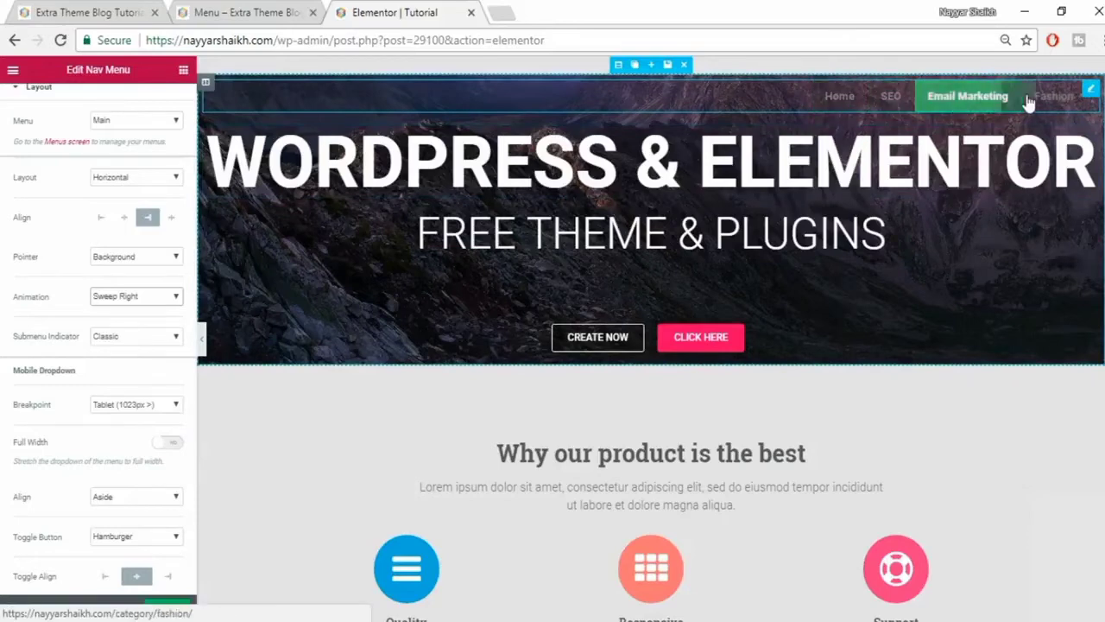
{"action": "left_click", "coordinate": [130, 298]}
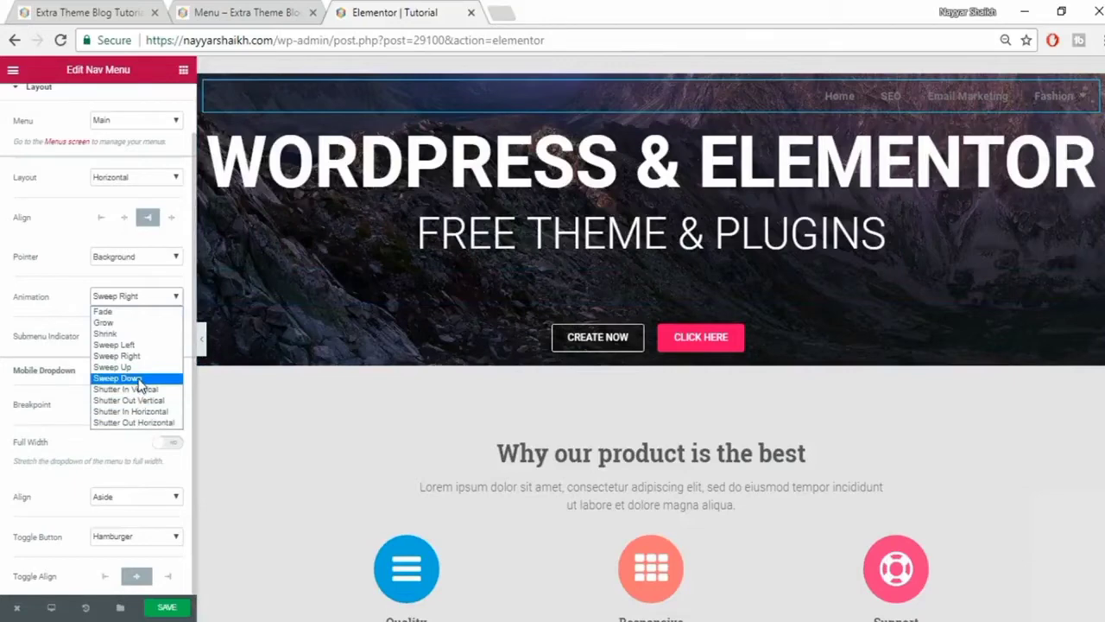
{"action": "left_click", "coordinate": [138, 422]}
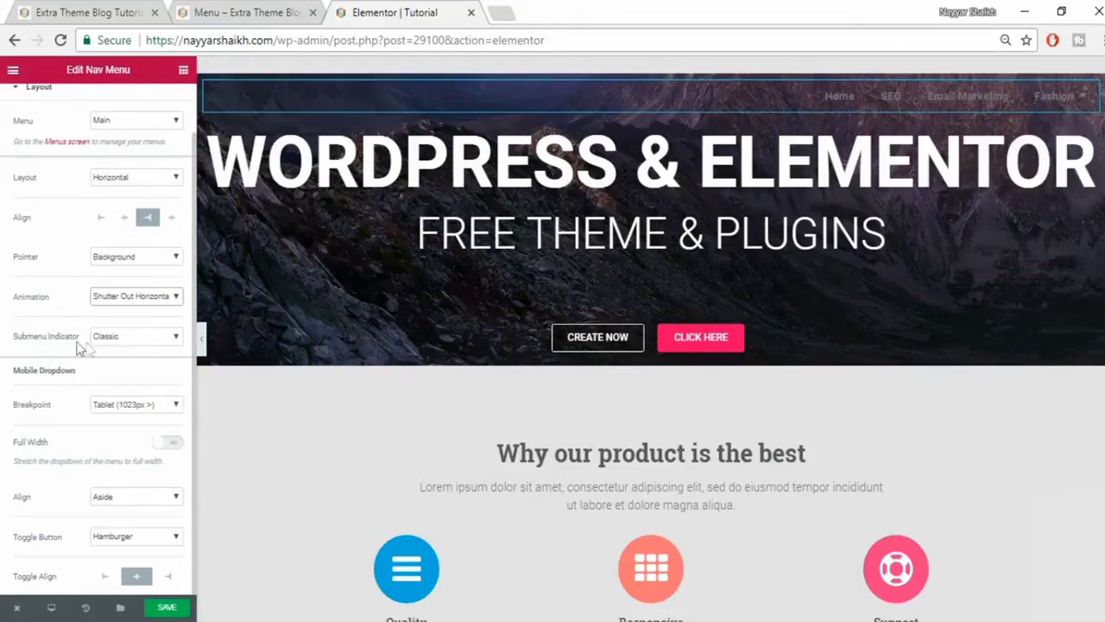
- Check the Fashion submenu on the finished Menu page and set the Tutorial page nav menu's submenu indicator to None
{"action": "left_click", "coordinate": [224, 11]}
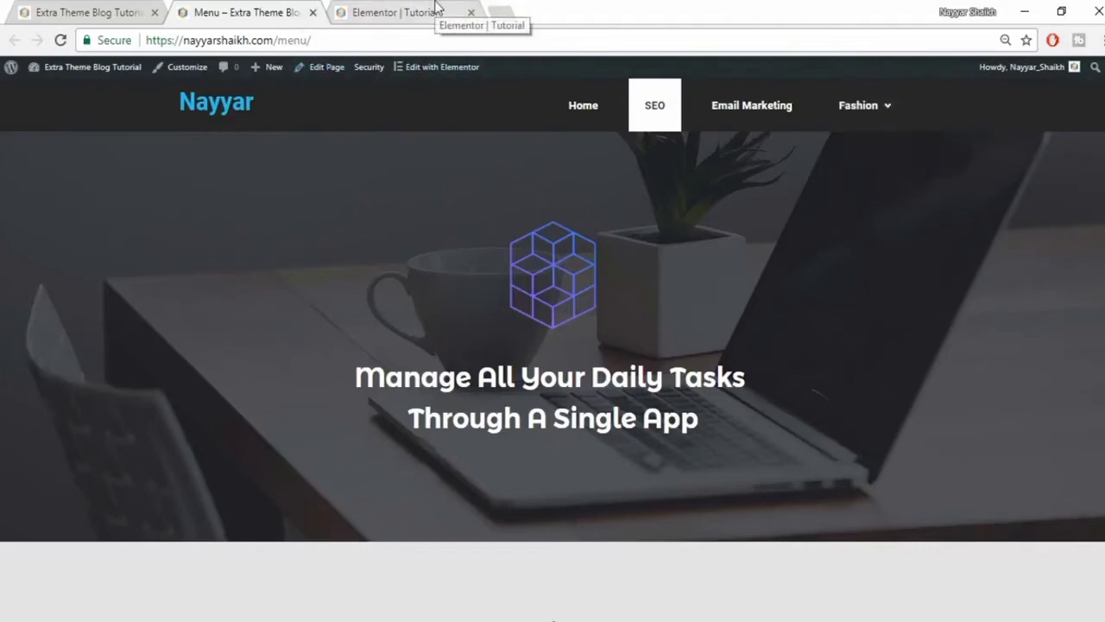
{"action": "mouse_move", "coordinate": [859, 117]}
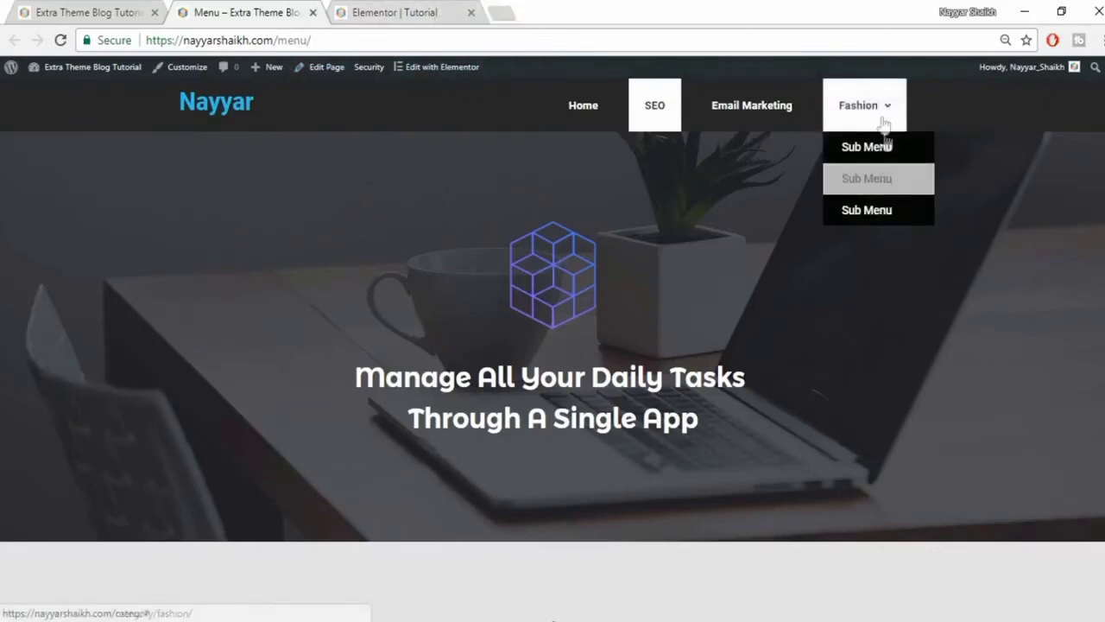
{"action": "left_click", "coordinate": [368, 10]}
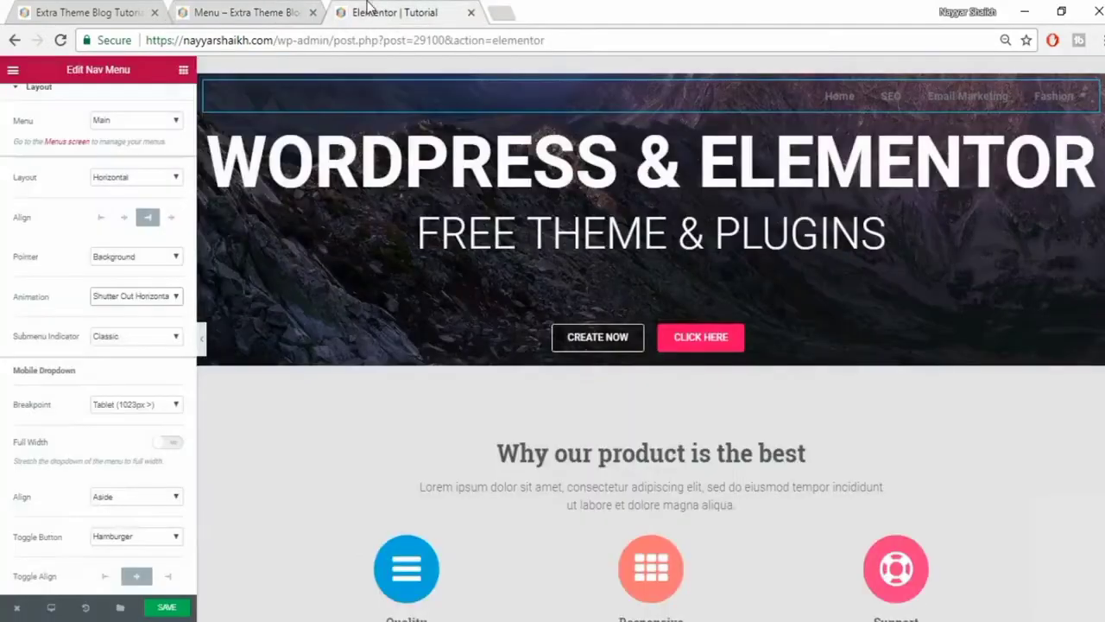
{"action": "left_click", "coordinate": [133, 338]}
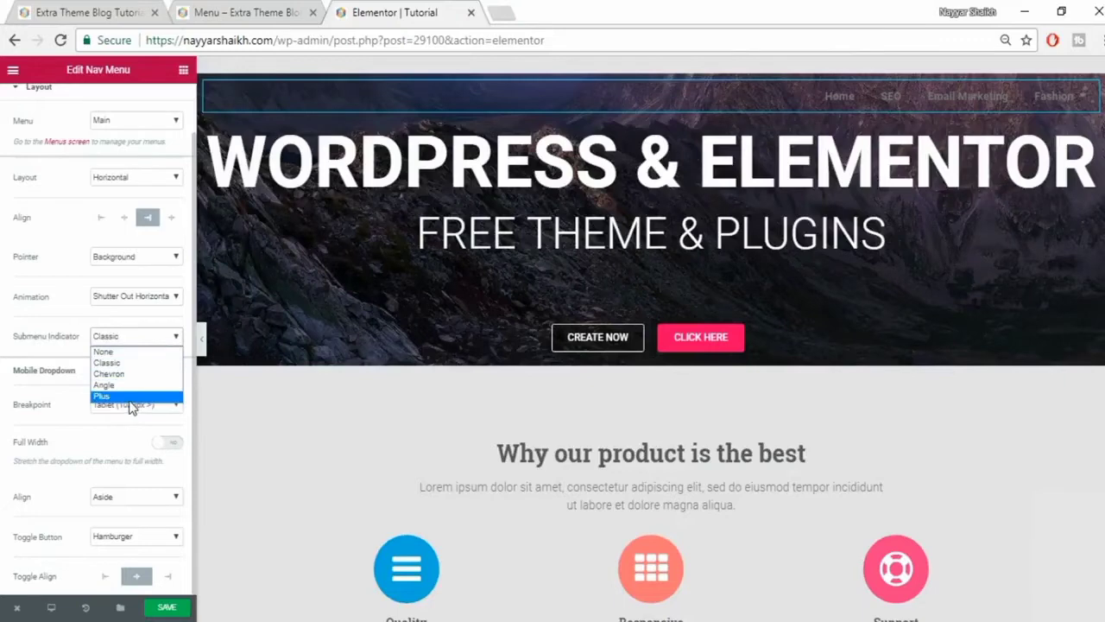
{"action": "left_click", "coordinate": [125, 353]}
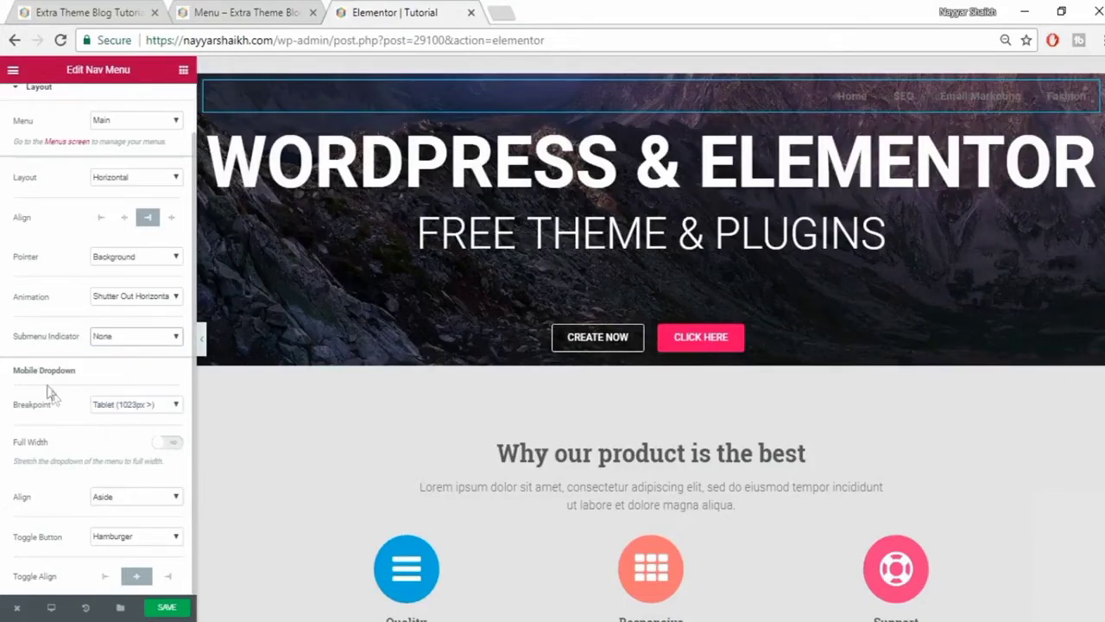
- Set the normal text color of the nav menu items to white (#ffffff)
{"action": "scroll", "coordinate": [97, 511], "scroll_direction": "up", "scroll_amount": 2}
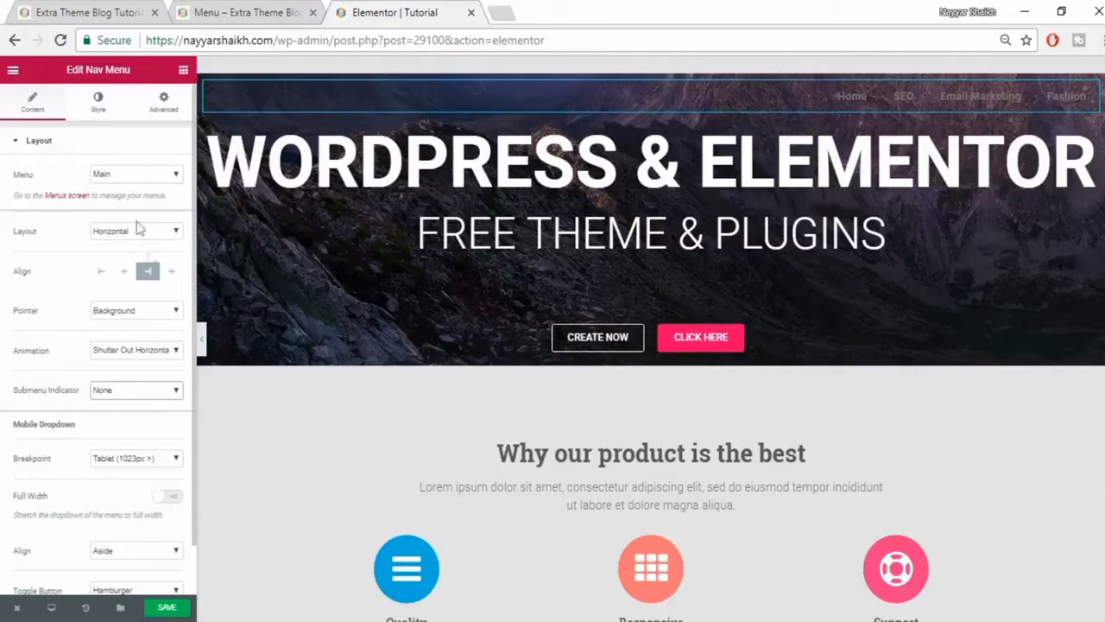
{"action": "left_click", "coordinate": [98, 103]}
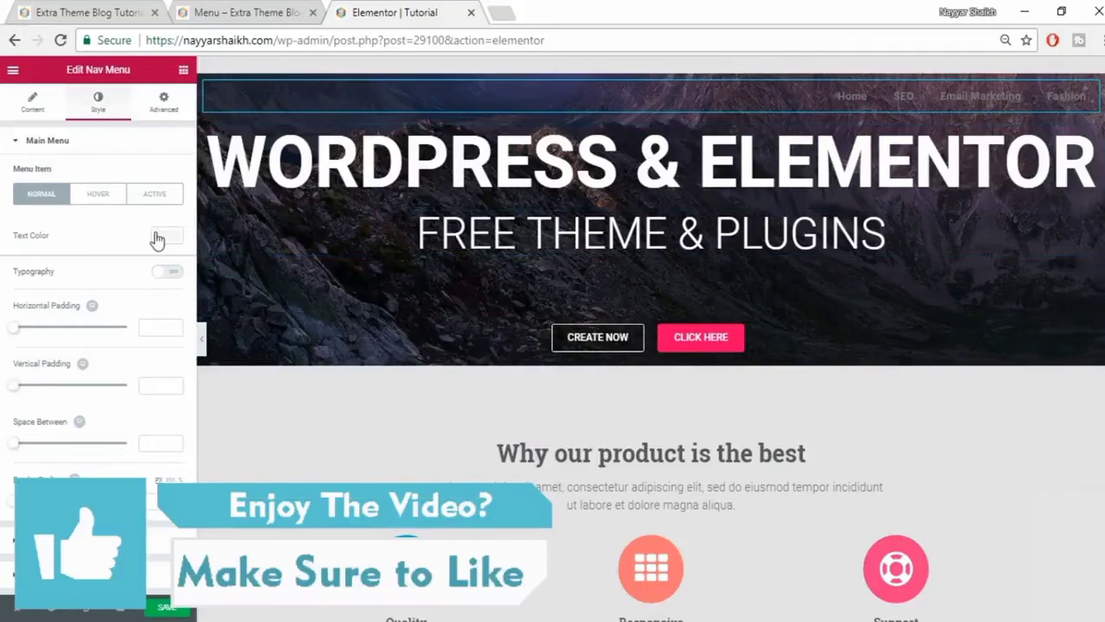
{"action": "left_click", "coordinate": [156, 239]}
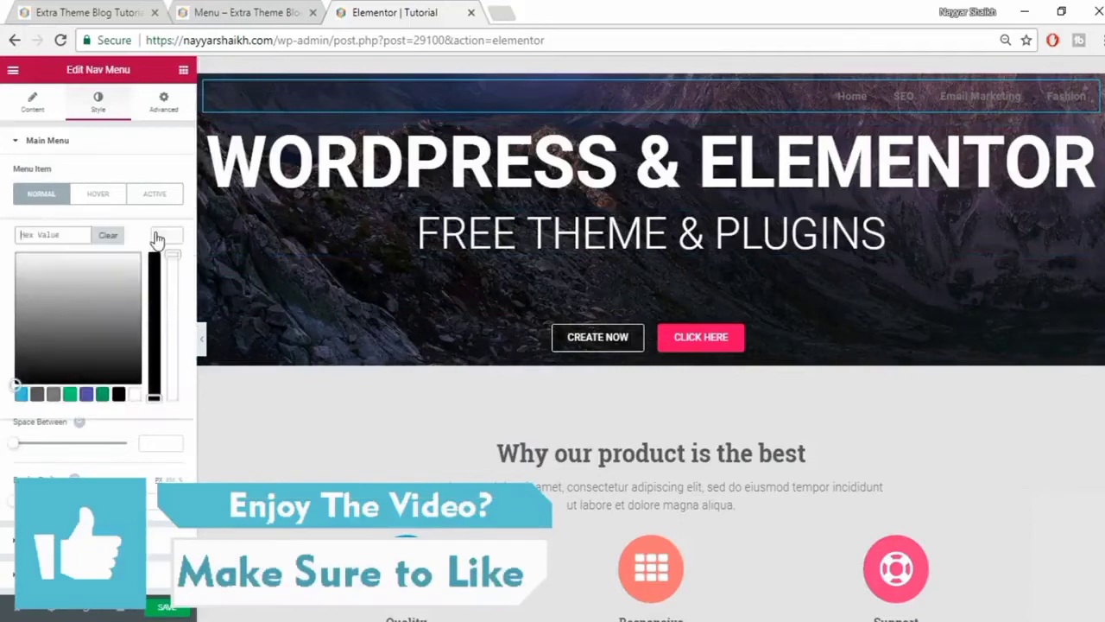
{"action": "left_click", "coordinate": [135, 395]}
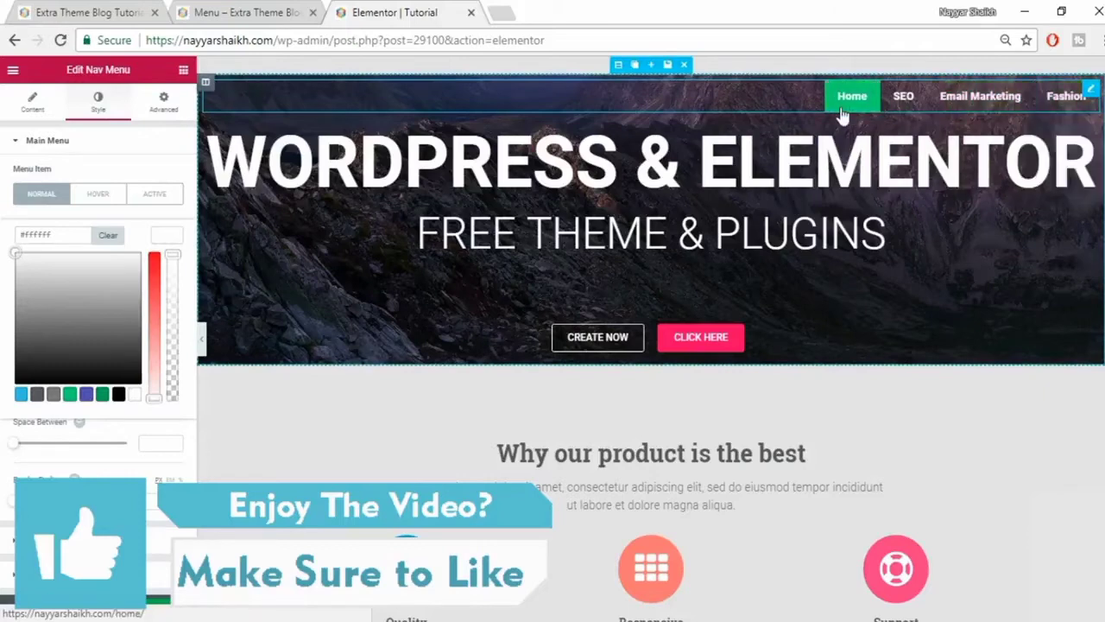
{"action": "left_click", "coordinate": [125, 309]}
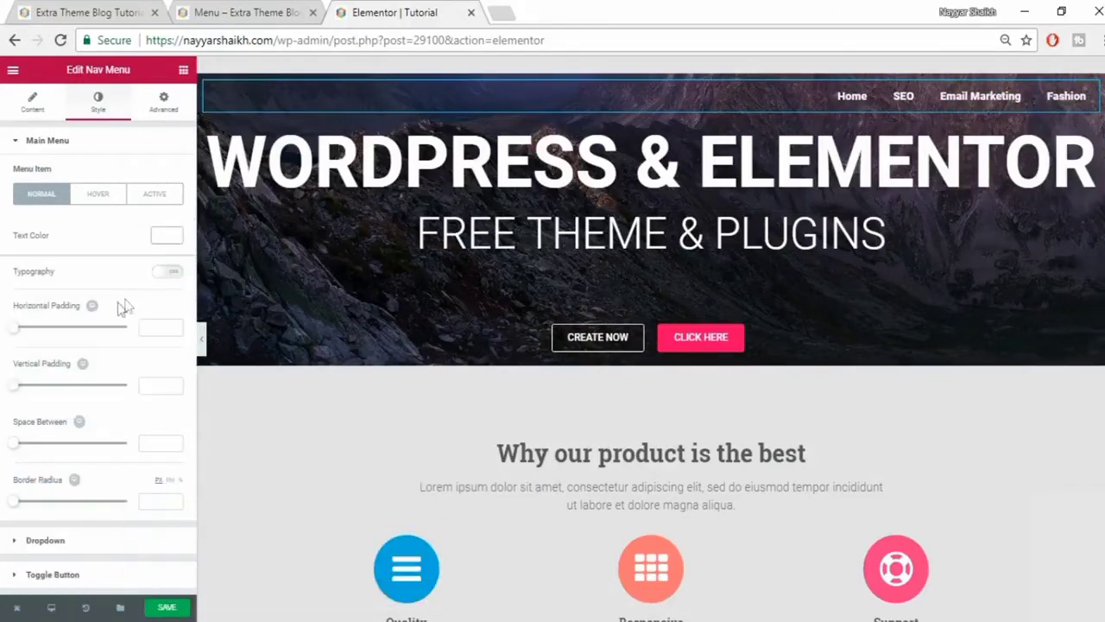
- Enable custom typography for the menu items with size 26 px, the Roboto font family and weight 400
{"action": "left_click", "coordinate": [169, 274]}
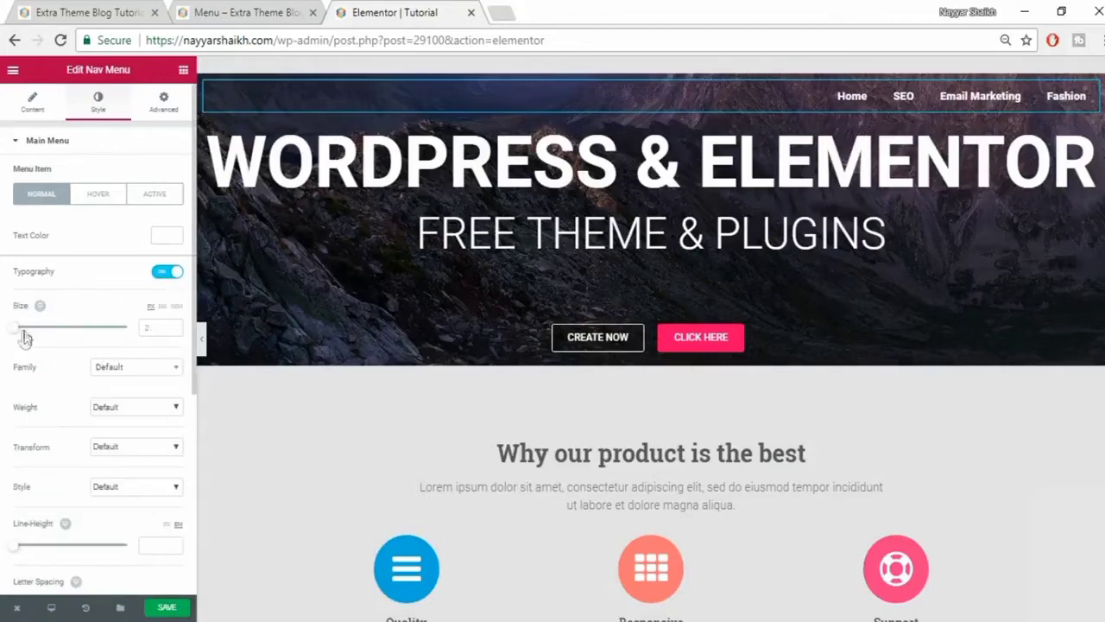
{"action": "mouse_move", "coordinate": [25, 338]}
{"action": "left_mouse_down"}
{"action": "mouse_move", "coordinate": [38, 337]}
{"action": "mouse_move", "coordinate": [26, 339]}
{"action": "left_mouse_up"}
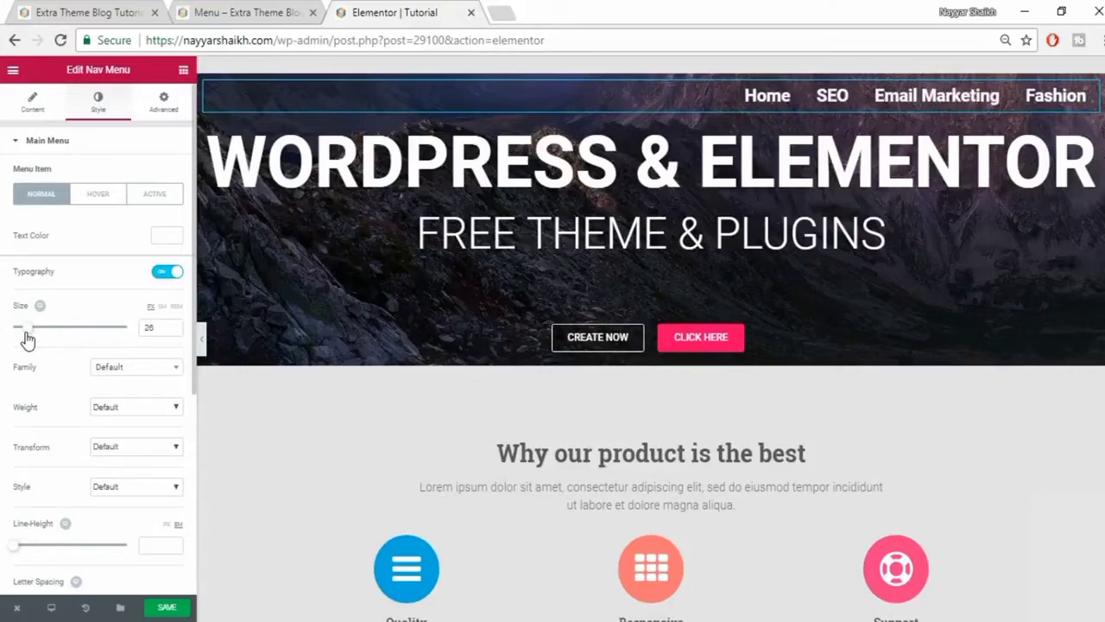
{"action": "left_click", "coordinate": [122, 369]}
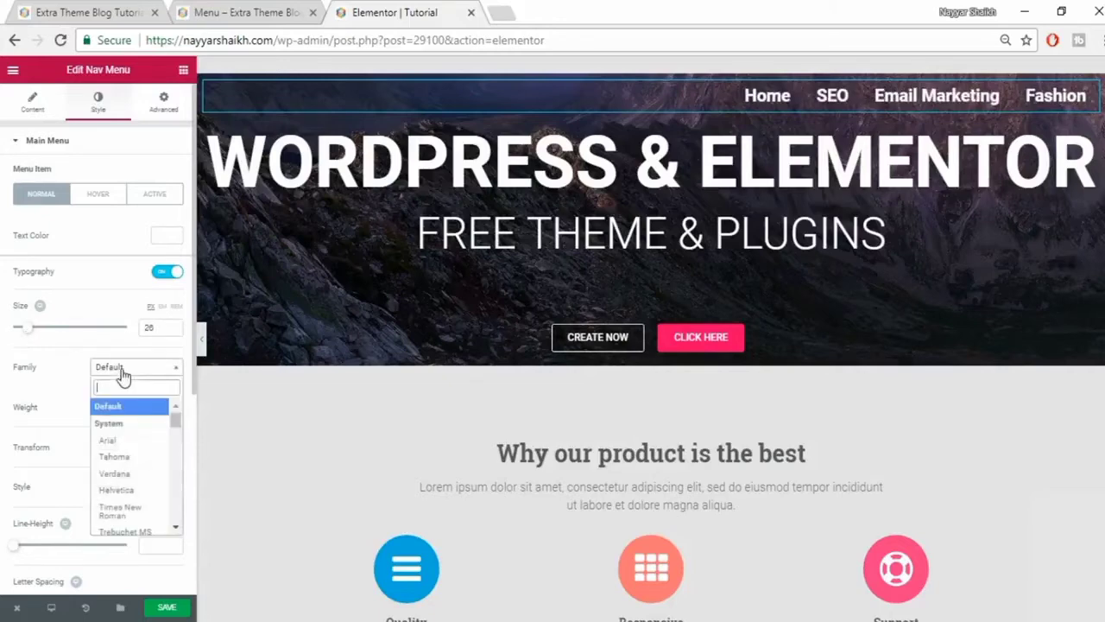
{"action": "type", "text": "roboto"}
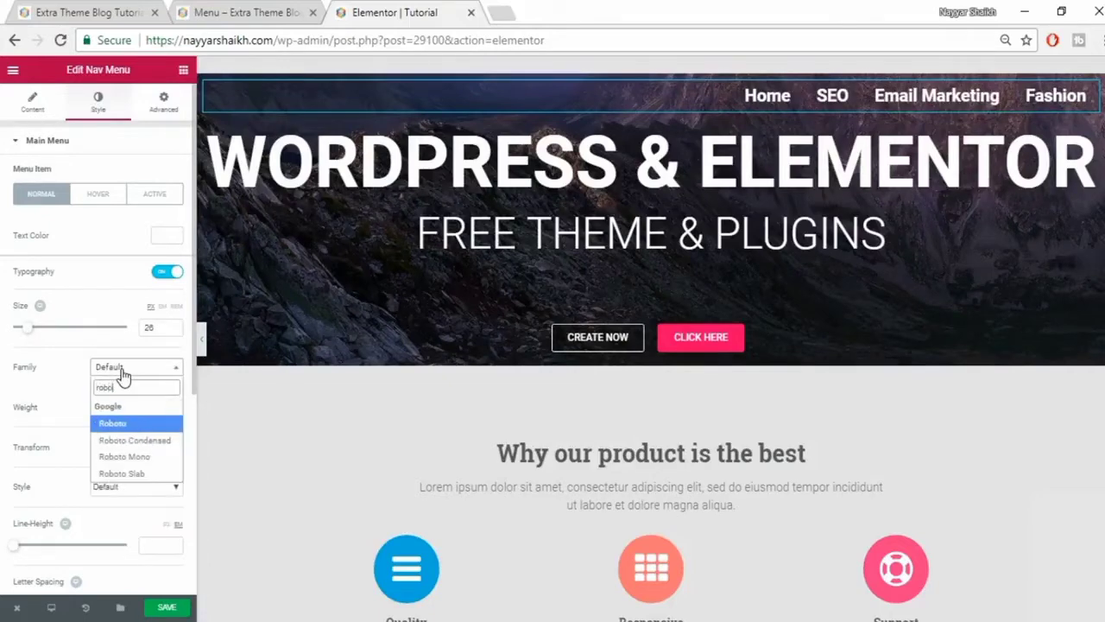
{"action": "key", "text": "Return"}
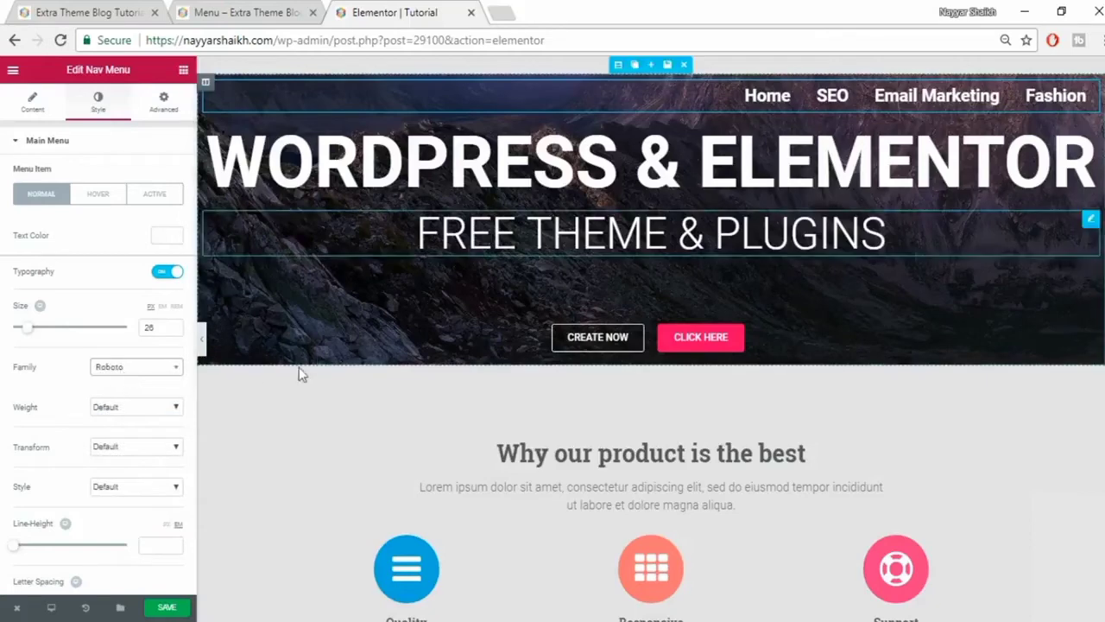
{"action": "left_click", "coordinate": [133, 408]}
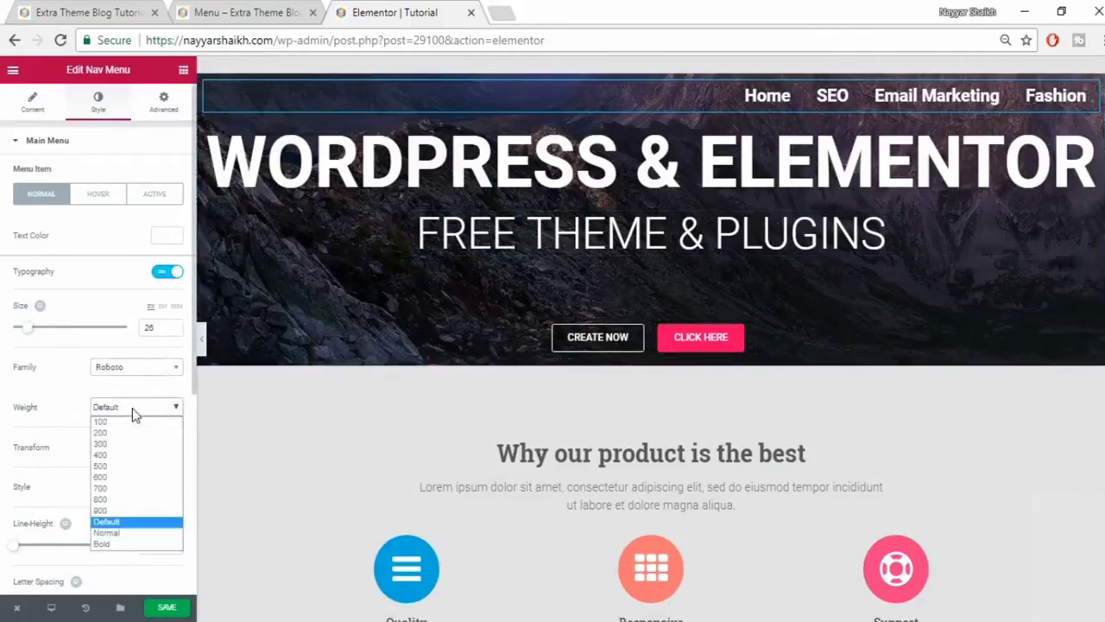
{"action": "left_click", "coordinate": [126, 456]}
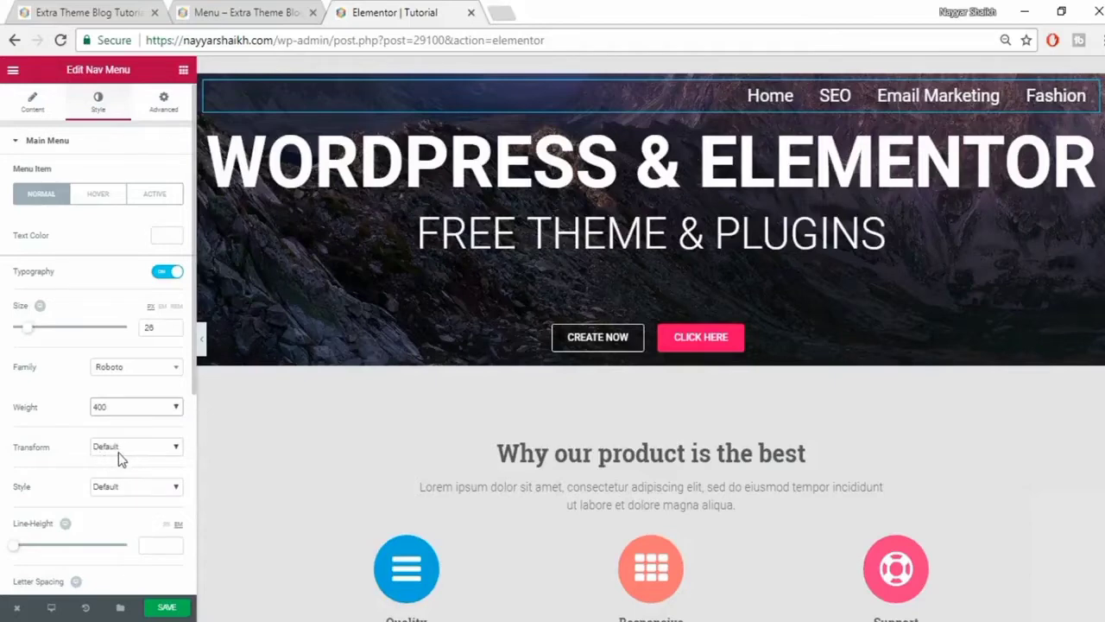
- Set the menu items' letter spacing to 2.2 and, after trying 0, their horizontal padding to 30
{"action": "scroll", "coordinate": [120, 460], "scroll_direction": "down", "scroll_amount": 1}
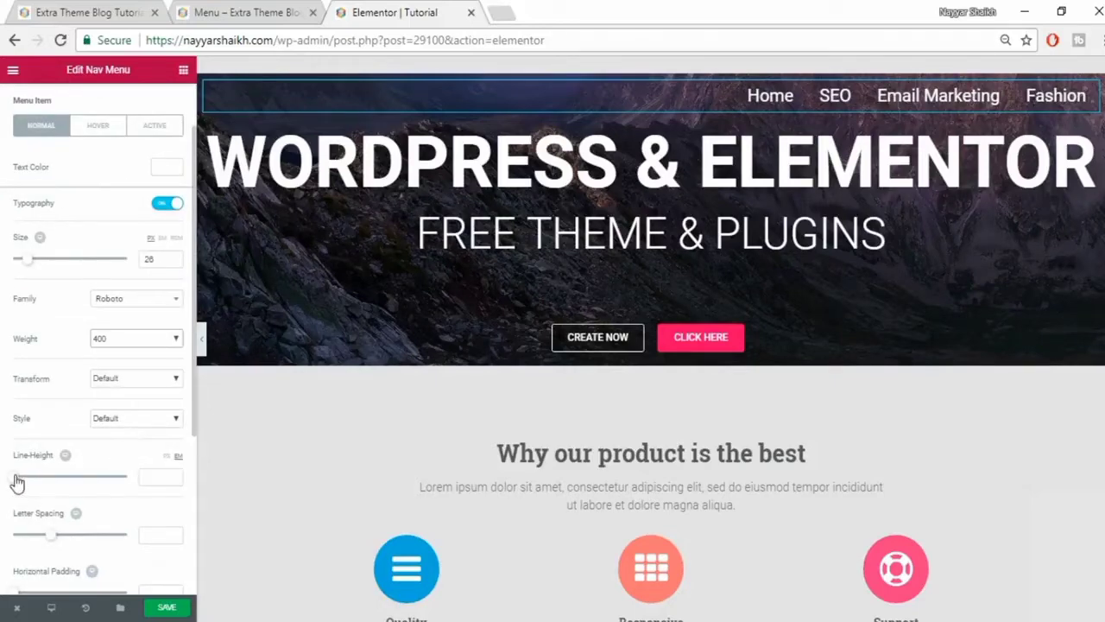
{"action": "scroll", "coordinate": [107, 523], "scroll_direction": "down", "scroll_amount": 1}
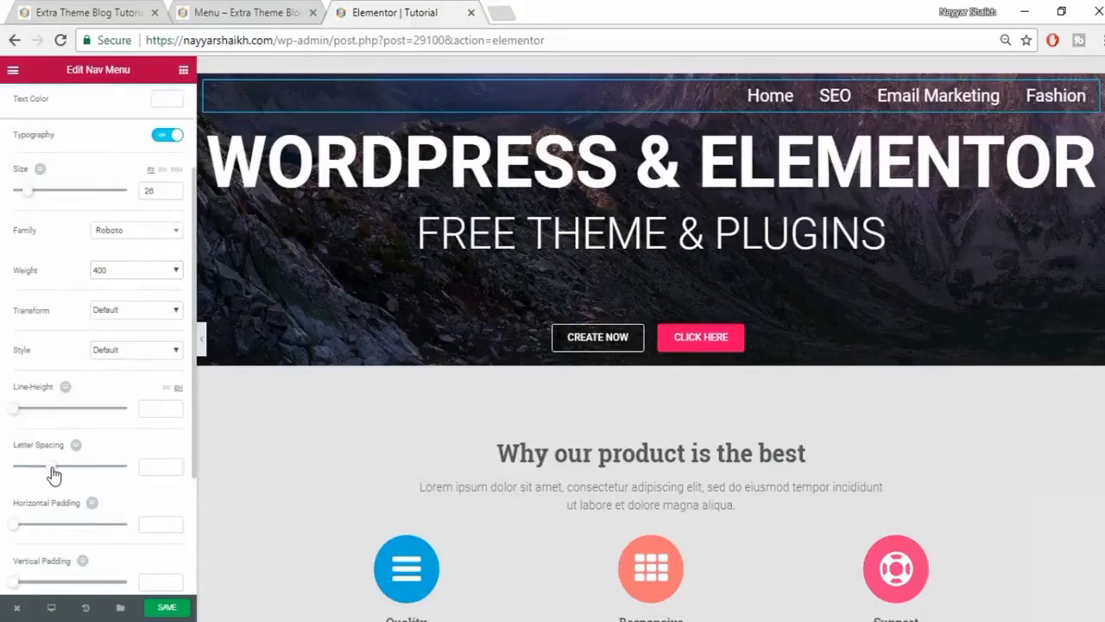
{"action": "left_click_drag", "start_coordinate": [53, 473], "coordinate": [71, 473]}
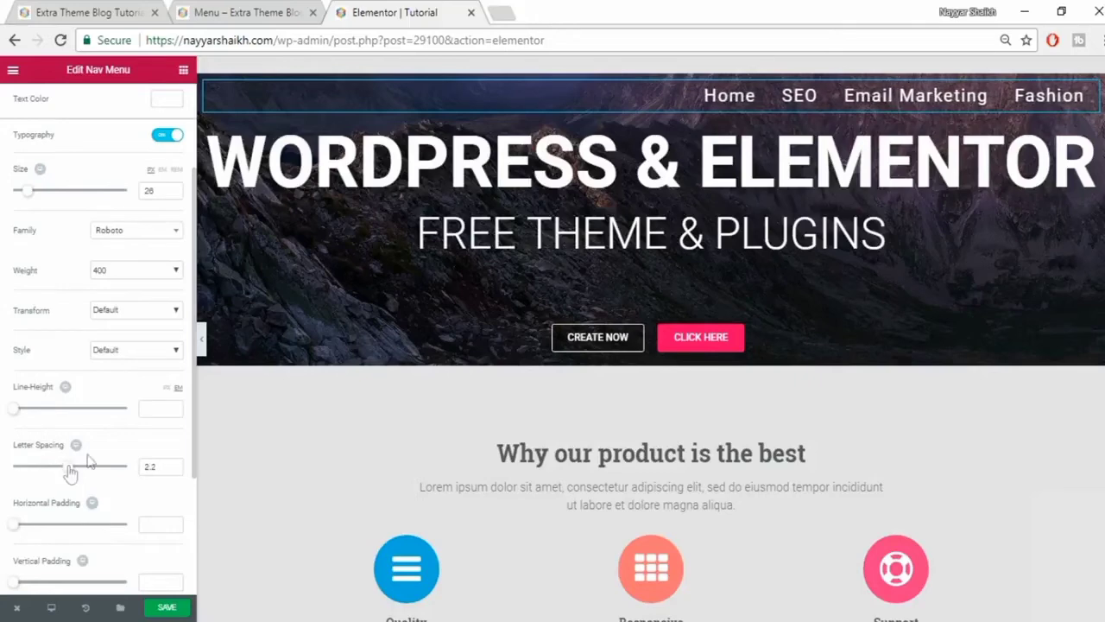
{"action": "scroll", "coordinate": [124, 481], "scroll_direction": "down", "scroll_amount": 2}
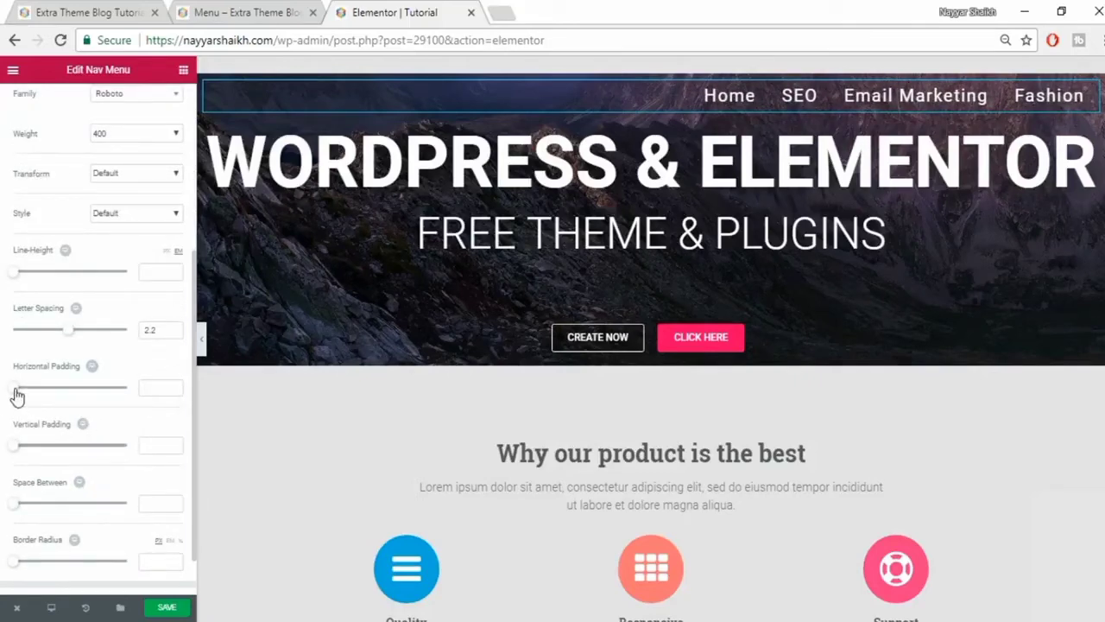
{"action": "mouse_move", "coordinate": [17, 396]}
{"action": "left_mouse_down"}
{"action": "mouse_move", "coordinate": [54, 399]}
{"action": "mouse_move", "coordinate": [3, 404]}
{"action": "left_mouse_up"}
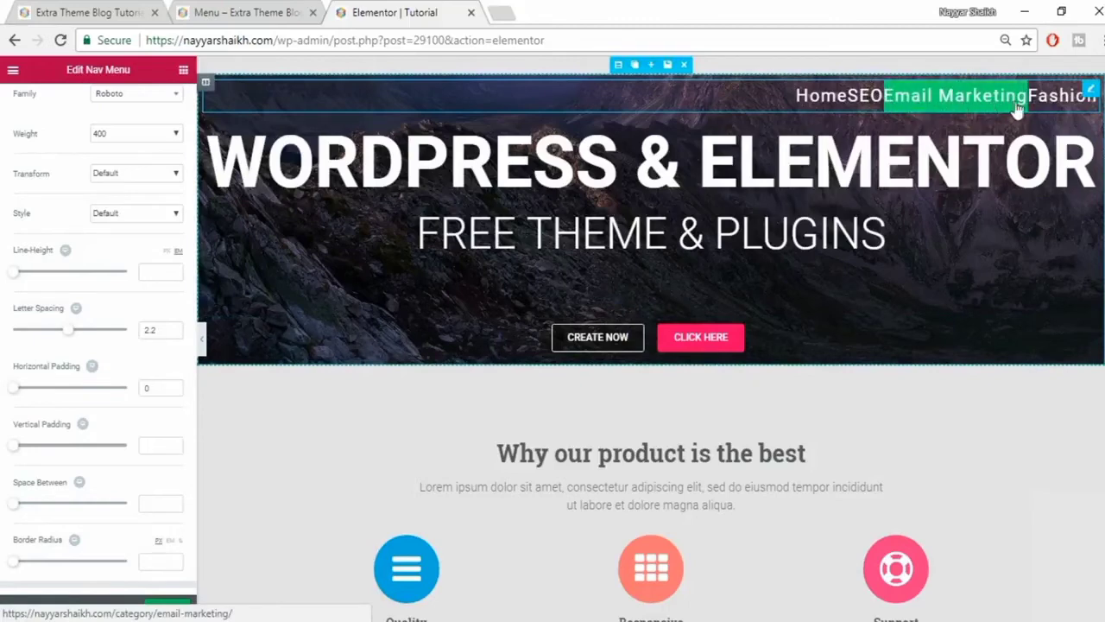
{"action": "left_click_drag", "start_coordinate": [13, 388], "coordinate": [83, 404]}
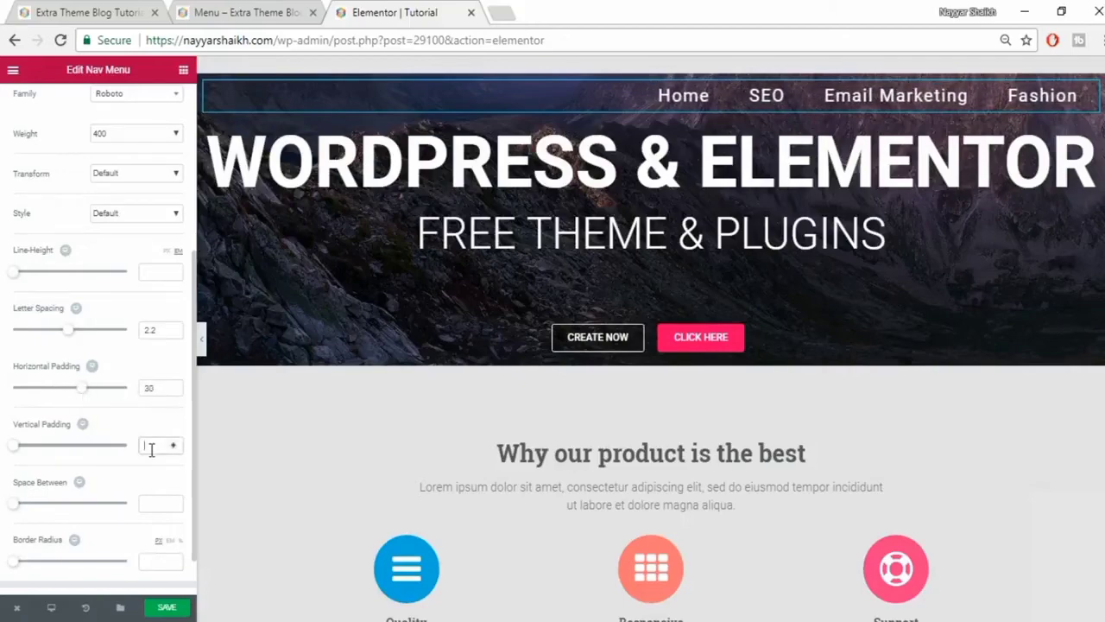
- Try a vertical padding of 0 on the menu items, settle on 19, and set the space between them to 5
{"action": "type", "text": "0"}
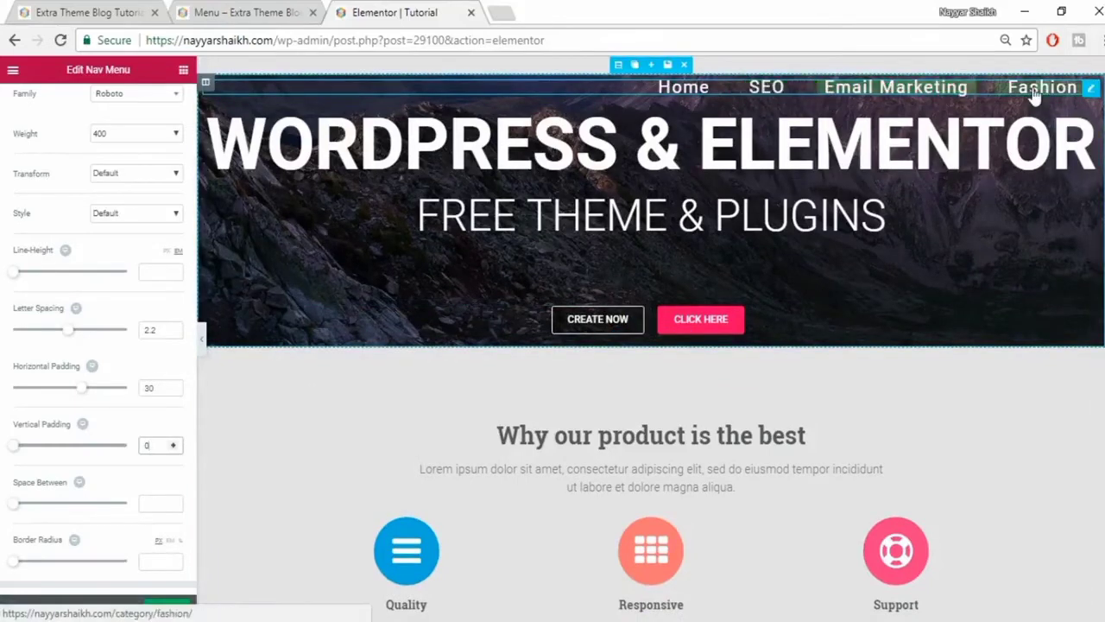
{"action": "mouse_move", "coordinate": [1035, 95]}
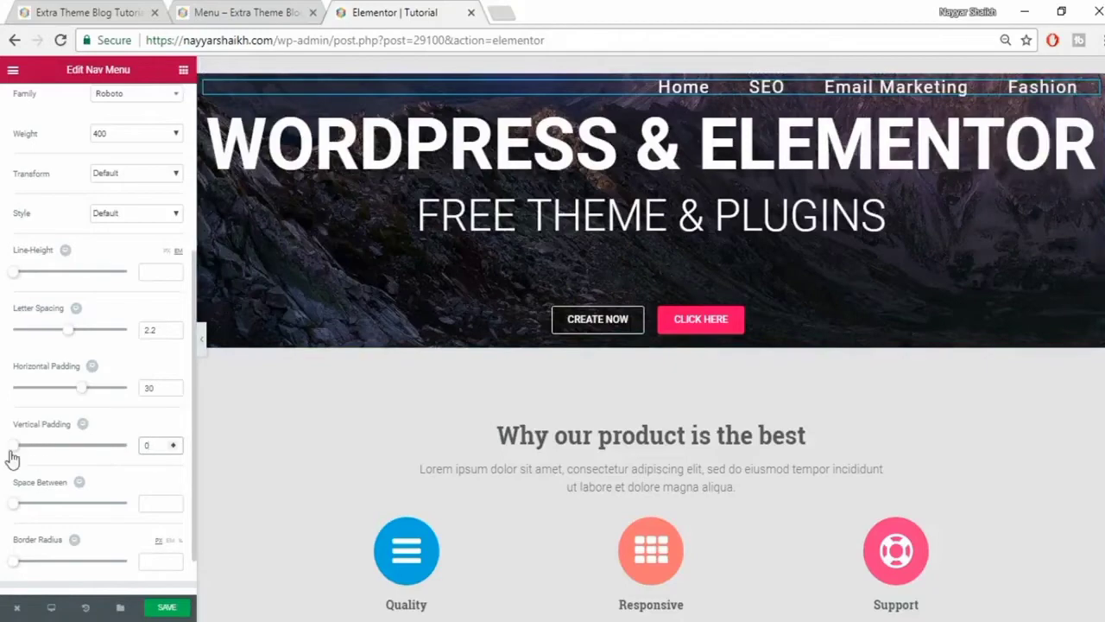
{"action": "left_click_drag", "start_coordinate": [13, 445], "coordinate": [56, 450]}
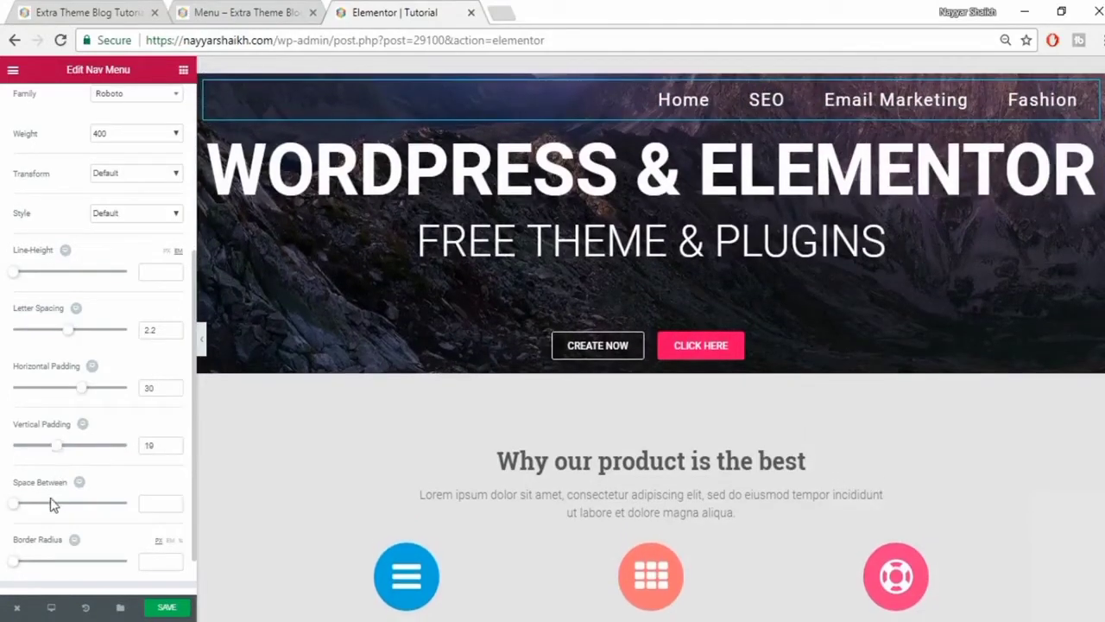
{"action": "left_click_drag", "start_coordinate": [16, 510], "coordinate": [22, 513]}
{"action": "scroll", "coordinate": [102, 541], "scroll_direction": "down", "scroll_amount": 1}
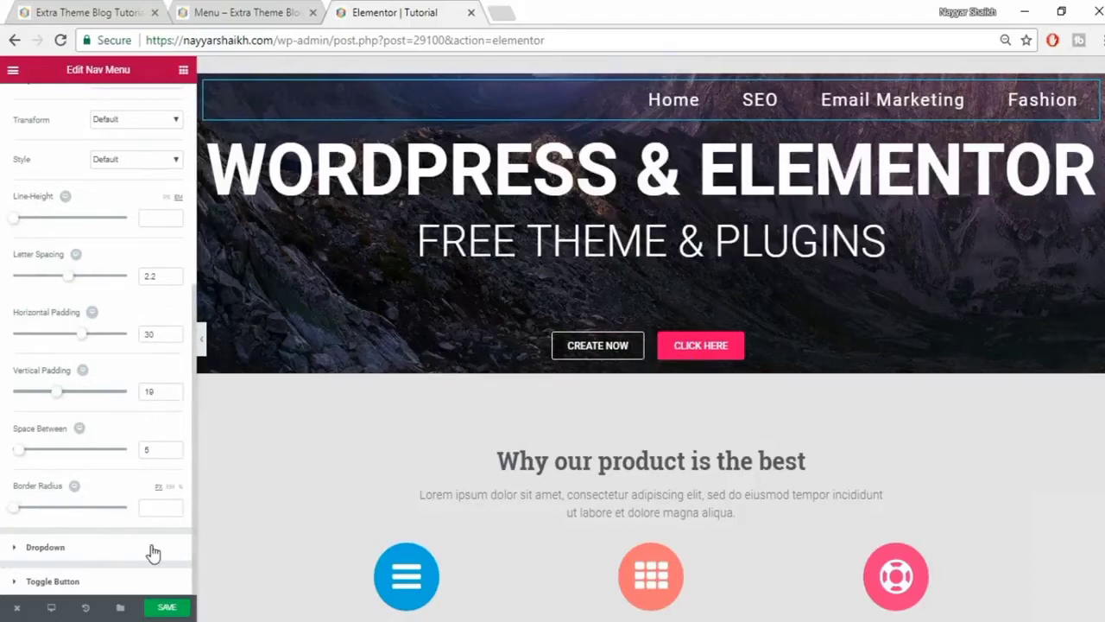
- Set the hover text color of the main menu items to white (#ffffff)
{"action": "scroll", "coordinate": [101, 552], "scroll_direction": "up", "scroll_amount": 6}
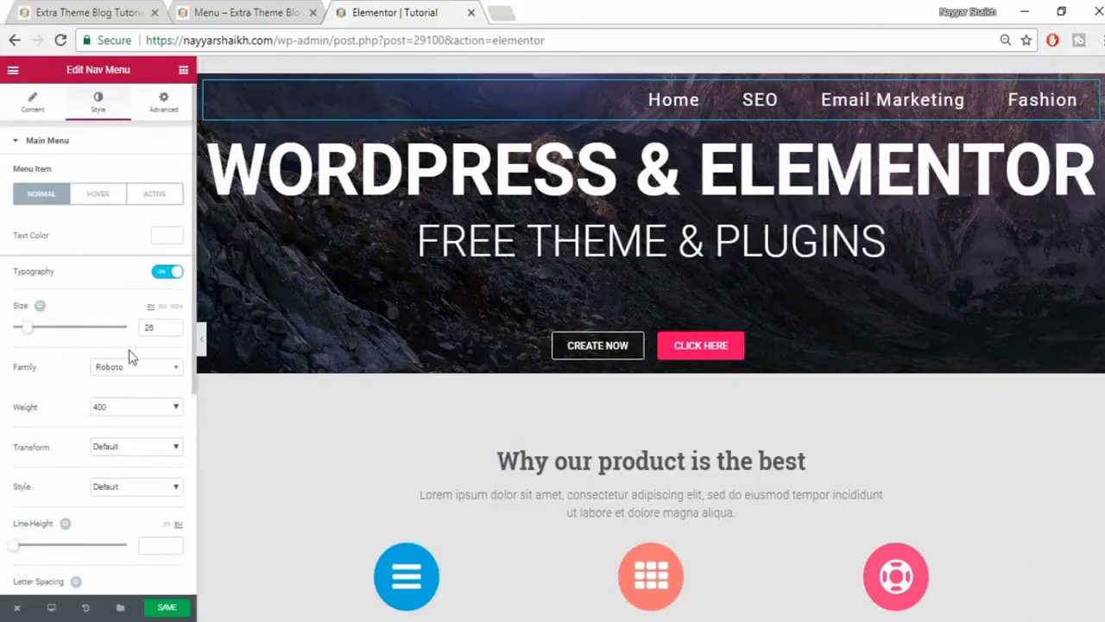
{"action": "left_click", "coordinate": [97, 196]}
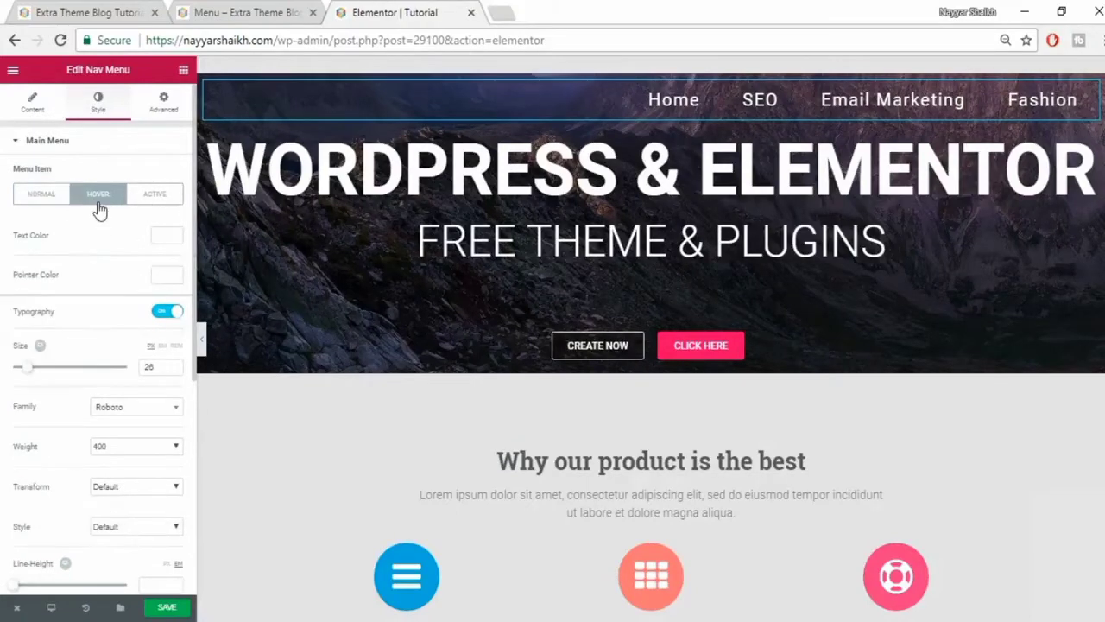
{"action": "left_click", "coordinate": [168, 238]}
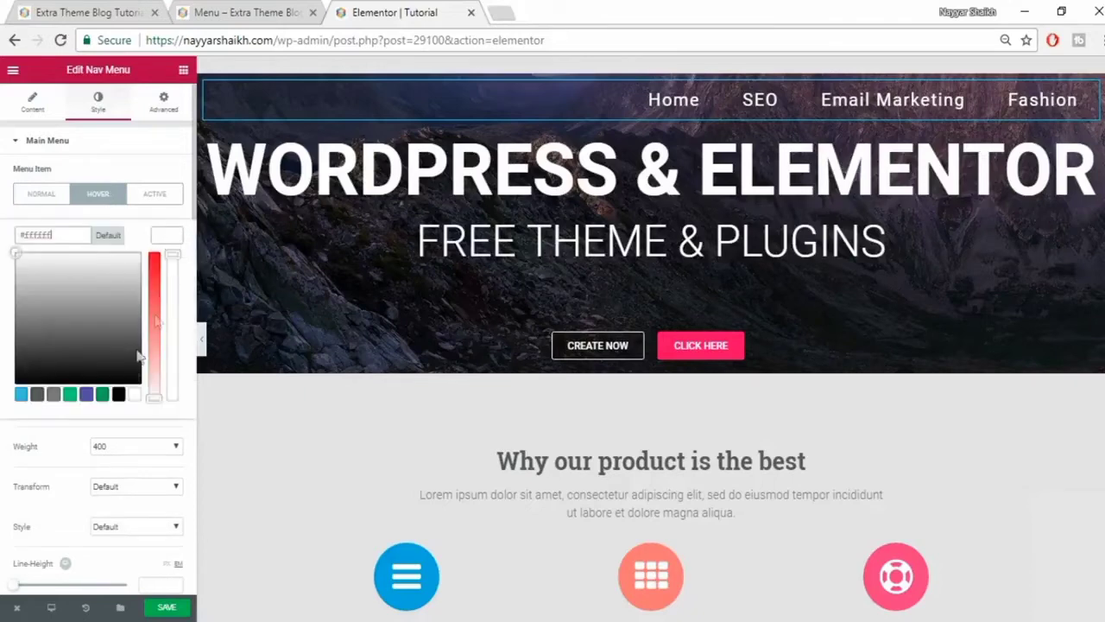
{"action": "left_click", "coordinate": [134, 395]}
{"action": "left_click", "coordinate": [171, 245]}
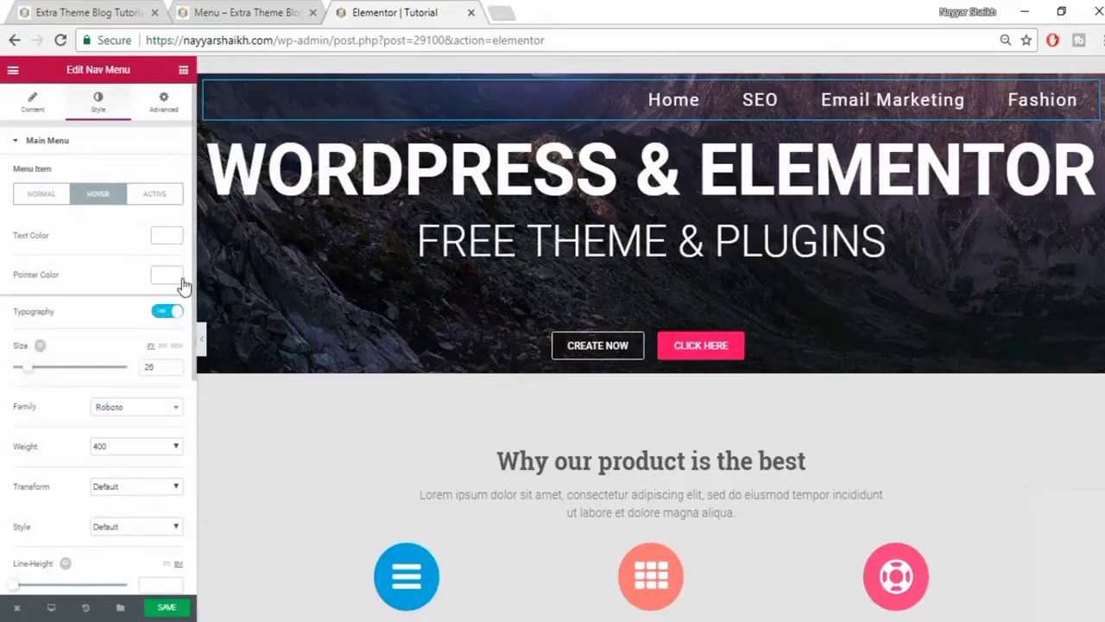
- Set the hover pointer color of the menu items to a semi-transparent red, rgba(255,35,35,0.63), and preview it on the menu
{"action": "left_click", "coordinate": [168, 276]}
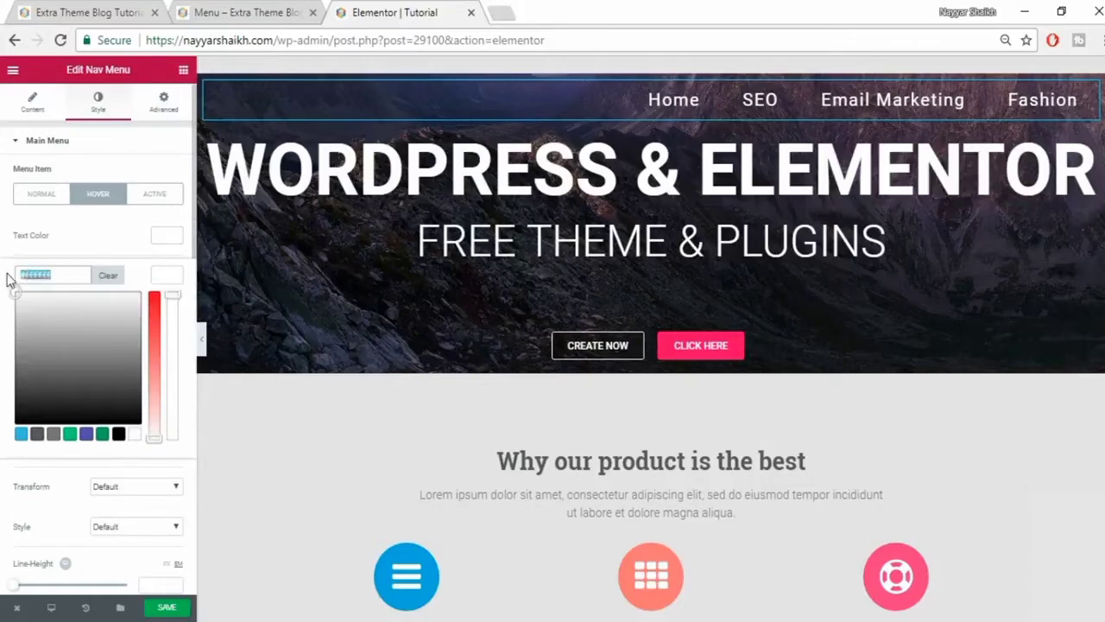
{"action": "key", "text": "ctrl+v"}
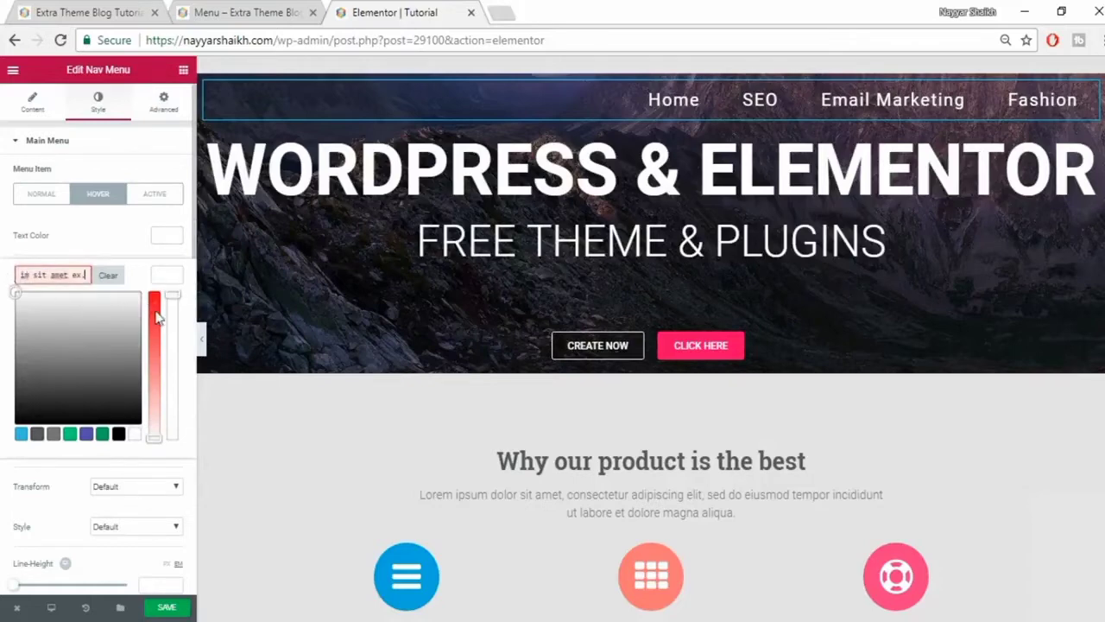
{"action": "left_click", "coordinate": [156, 318]}
{"action": "mouse_move", "coordinate": [159, 324]}
{"action": "left_mouse_down"}
{"action": "mouse_move", "coordinate": [153, 337]}
{"action": "mouse_move", "coordinate": [154, 312]}
{"action": "left_mouse_up"}
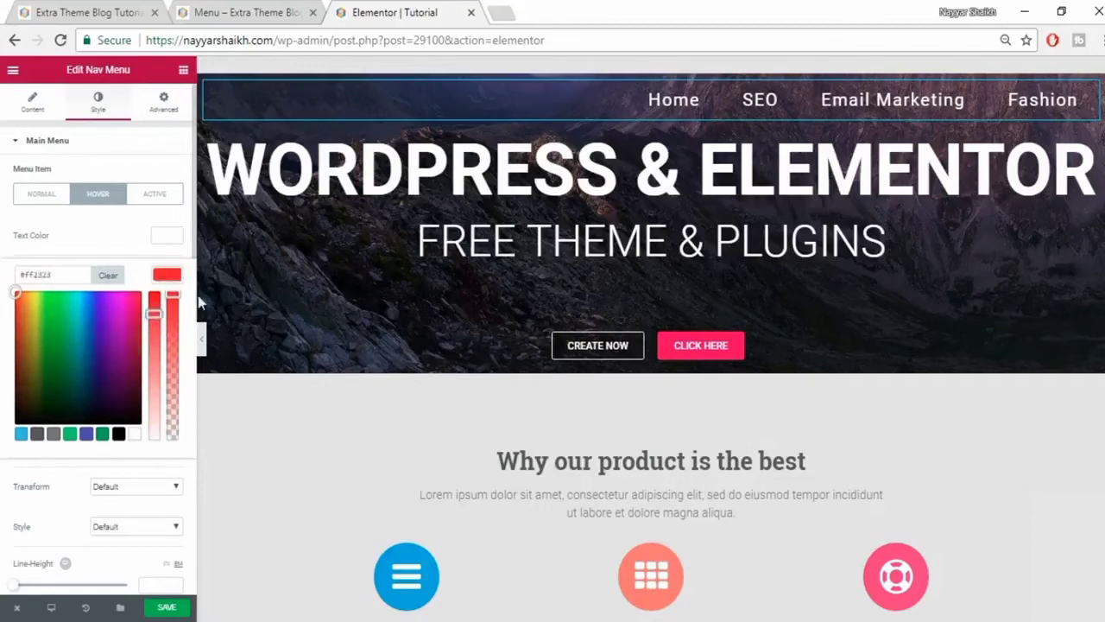
{"action": "left_click", "coordinate": [172, 297]}
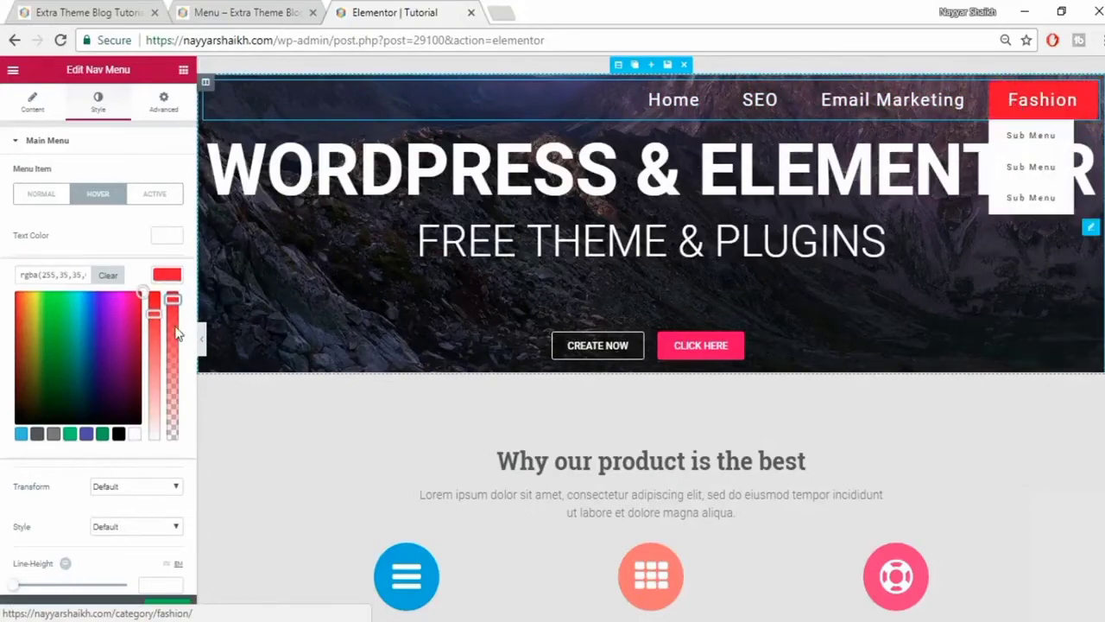
{"action": "left_click_drag", "start_coordinate": [174, 302], "coordinate": [171, 361]}
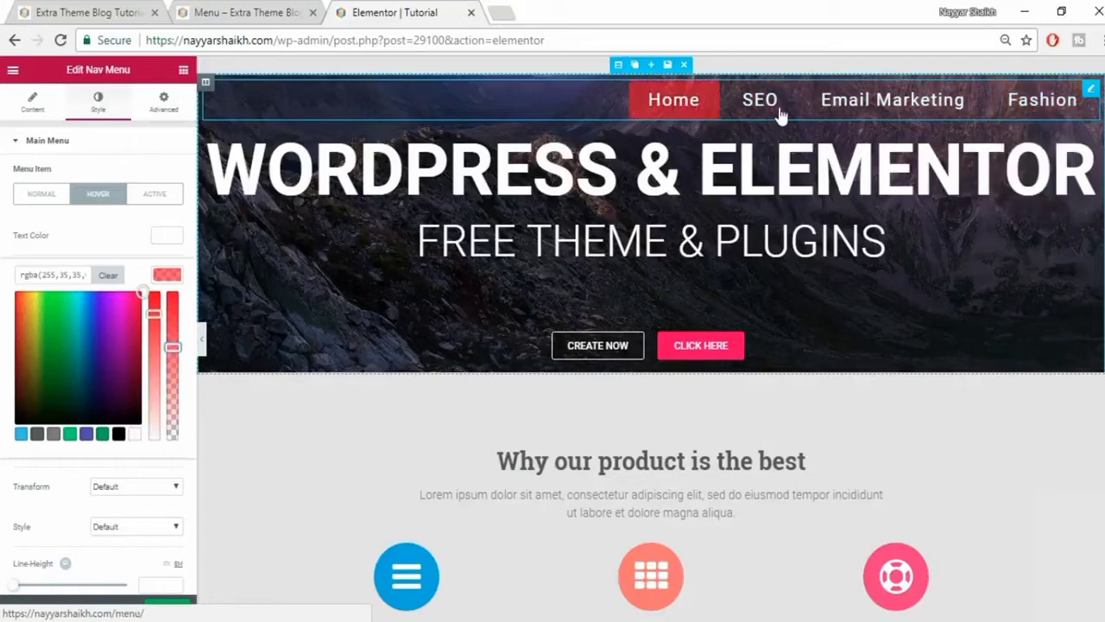
{"action": "left_click", "coordinate": [161, 276]}
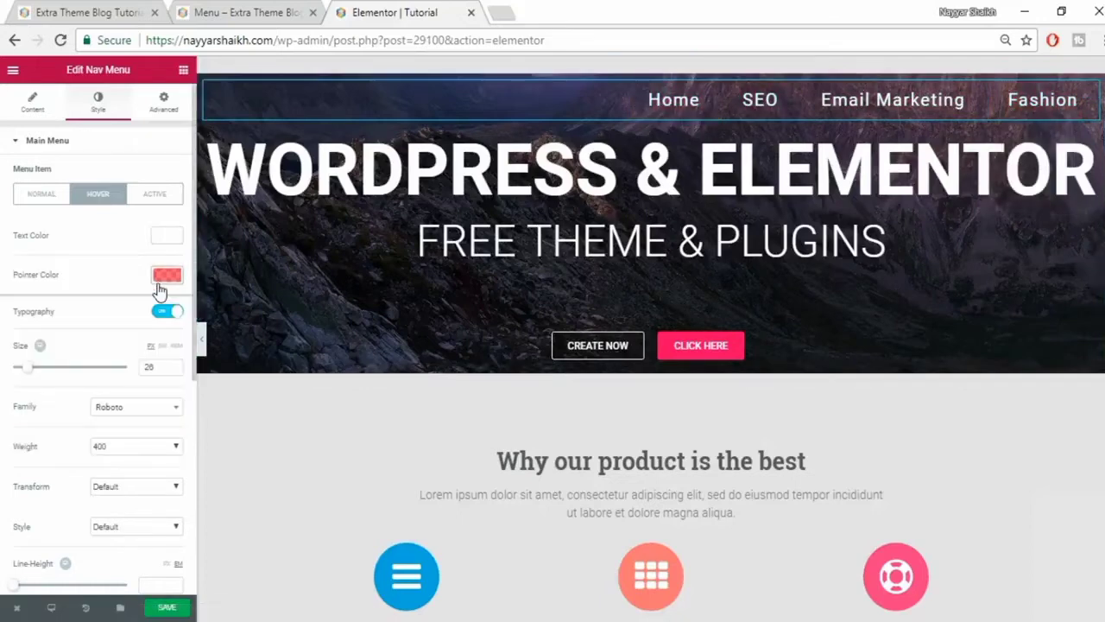
- Show the active-state menu item settings, examine the menu highlighting on the Menu page, and return to the Elementor editor
{"action": "left_click", "coordinate": [164, 195]}
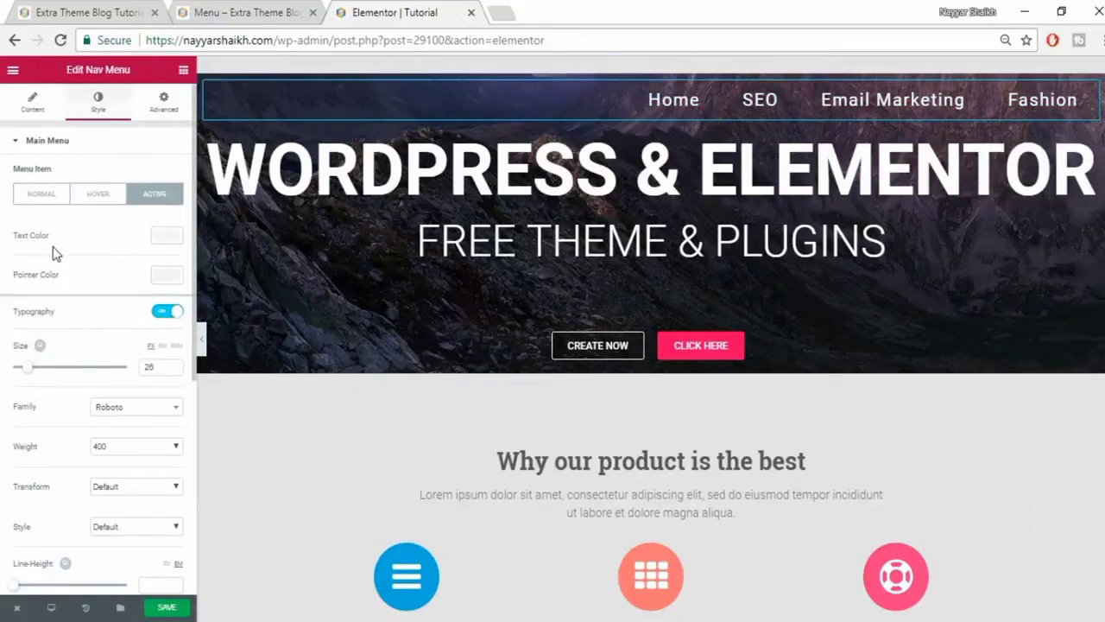
{"action": "left_click", "coordinate": [245, 10]}
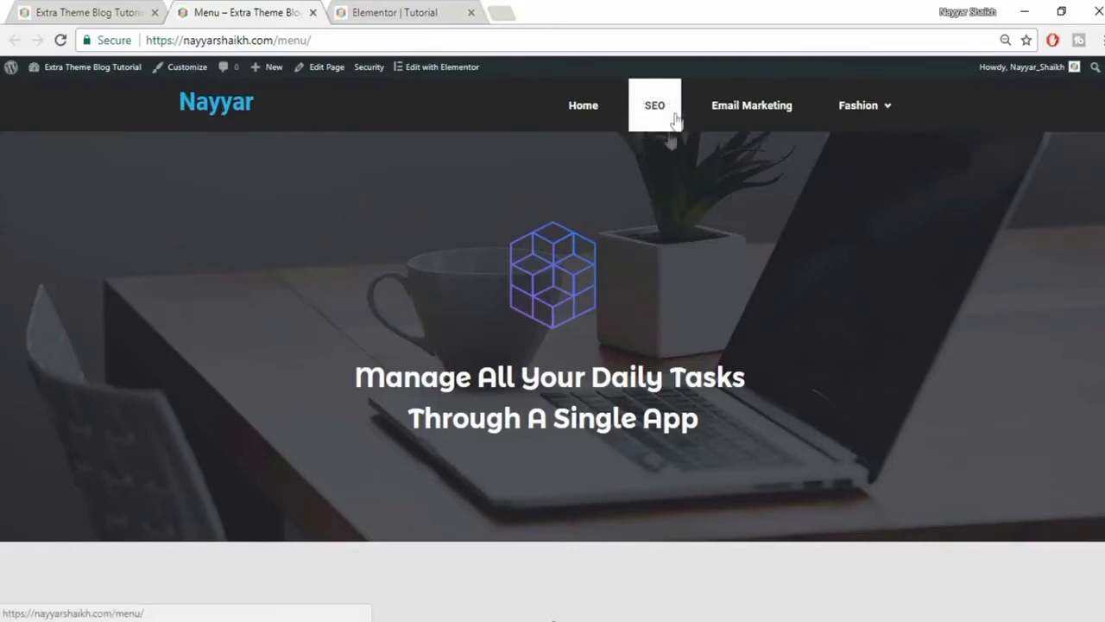
{"action": "left_click", "coordinate": [374, 12]}
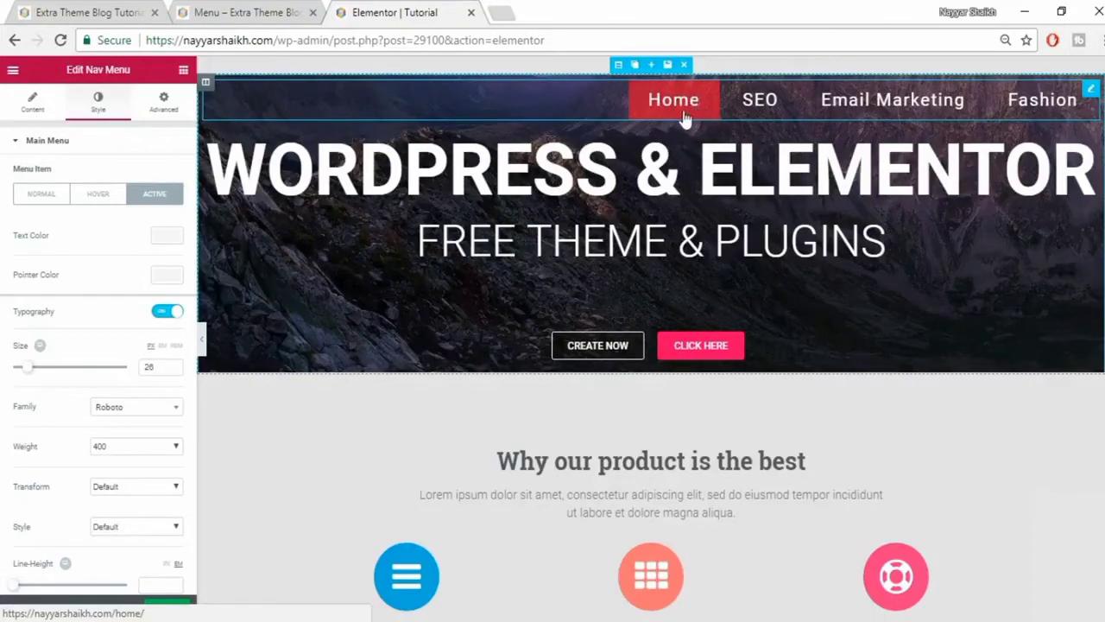
- Copy the color value of the menu items' hover pointer
{"action": "left_click", "coordinate": [98, 194]}
{"action": "left_click", "coordinate": [170, 278]}
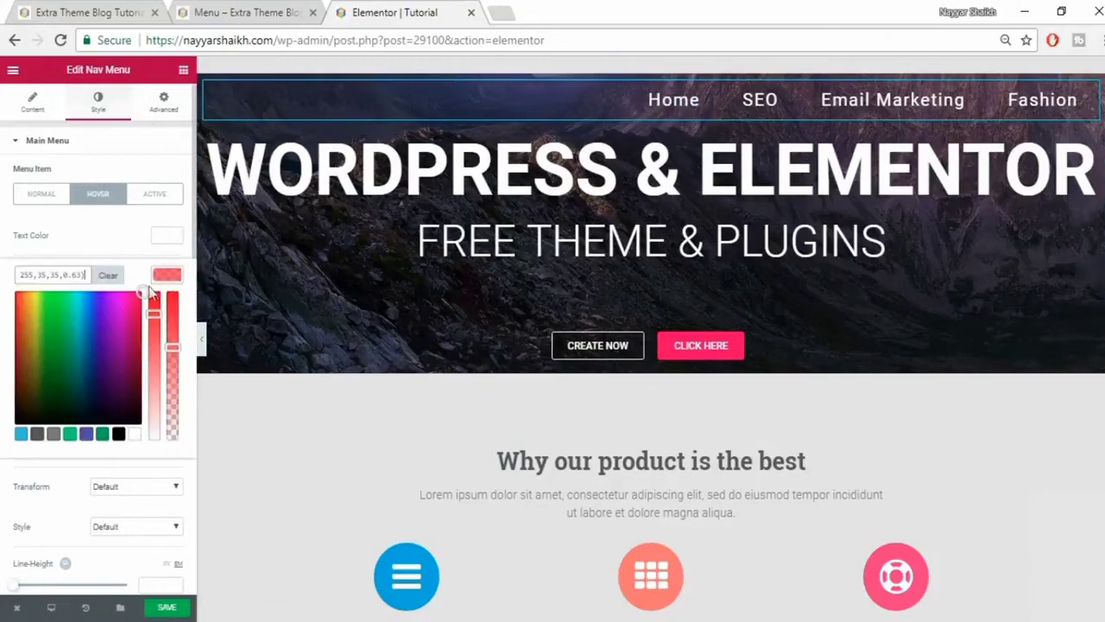
{"action": "triple_click", "coordinate": [80, 275]}
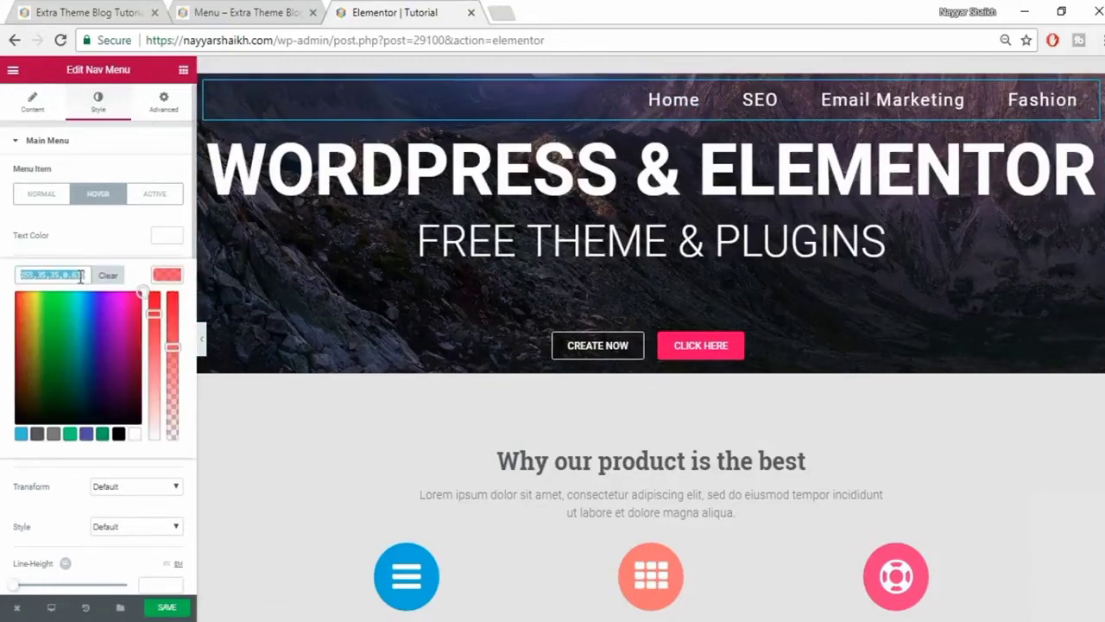
- Set the active text color of the main menu items to white (#ffffff)
{"action": "left_click", "coordinate": [159, 199]}
{"action": "left_click", "coordinate": [167, 238]}
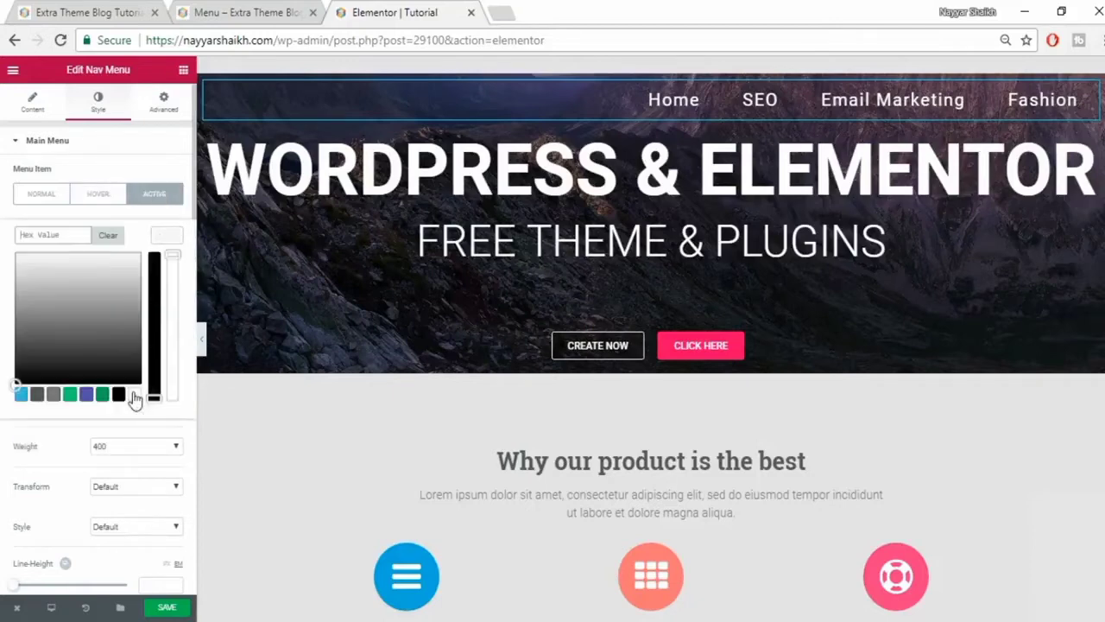
{"action": "left_click", "coordinate": [134, 396]}
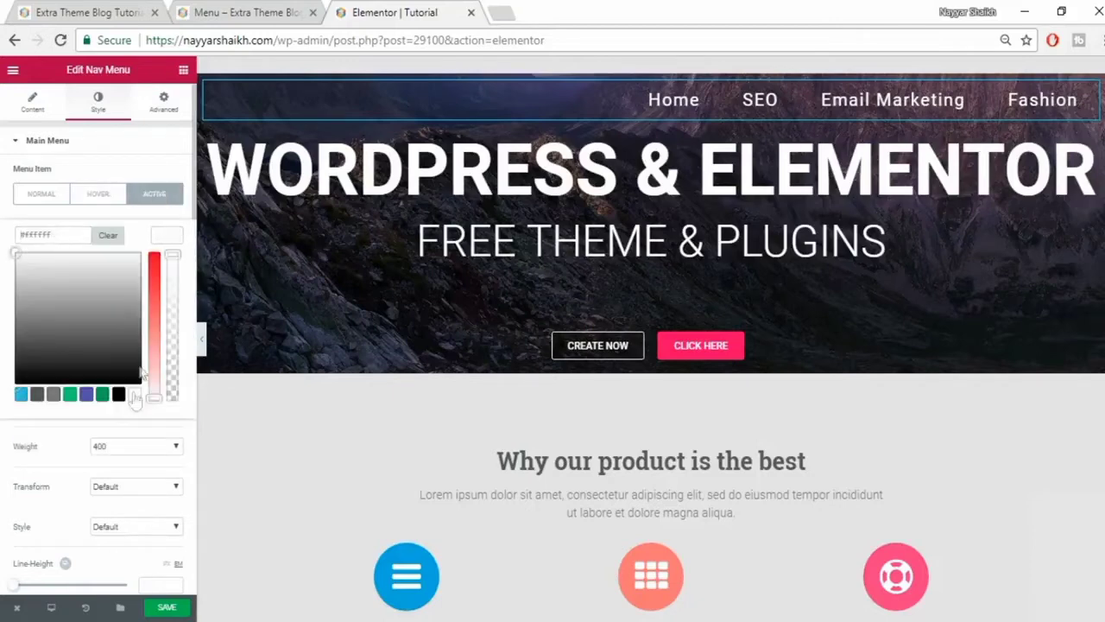
{"action": "left_click", "coordinate": [167, 238]}
- Set the active pointer color of the menu items to the copied rgba(255,35,35,0.63)
{"action": "left_click", "coordinate": [167, 276]}
{"action": "type", "text": "rgba(255,35,35,0.63)"}
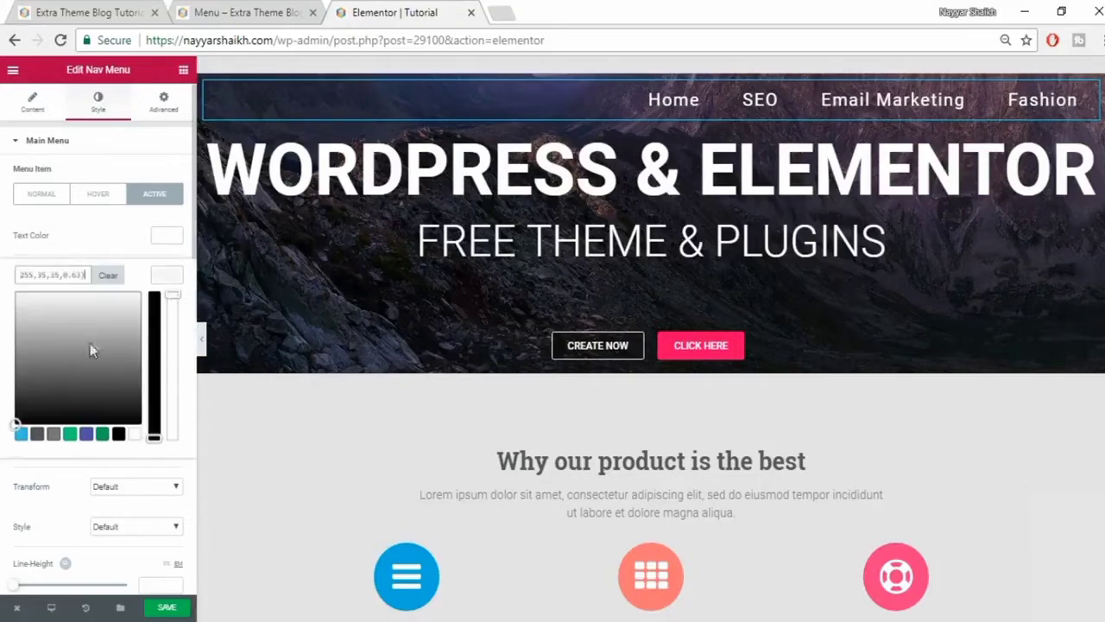
{"action": "left_click", "coordinate": [167, 275]}
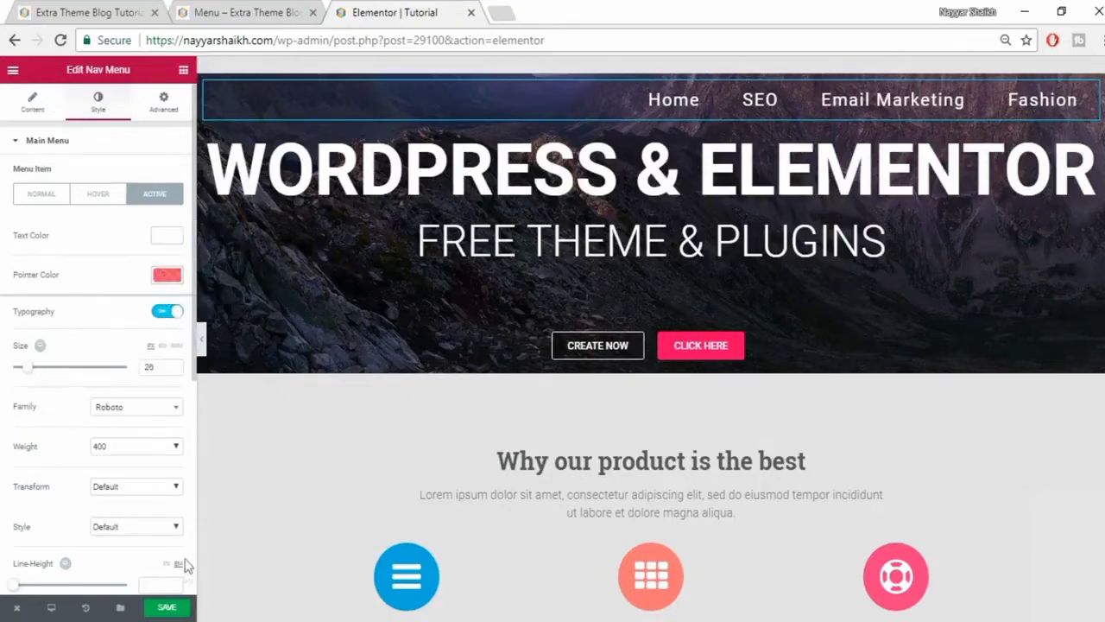
- Save the page and view the live Tutorial page to check the menu's hover effects and the Fashion submenu
{"action": "left_click", "coordinate": [176, 609]}
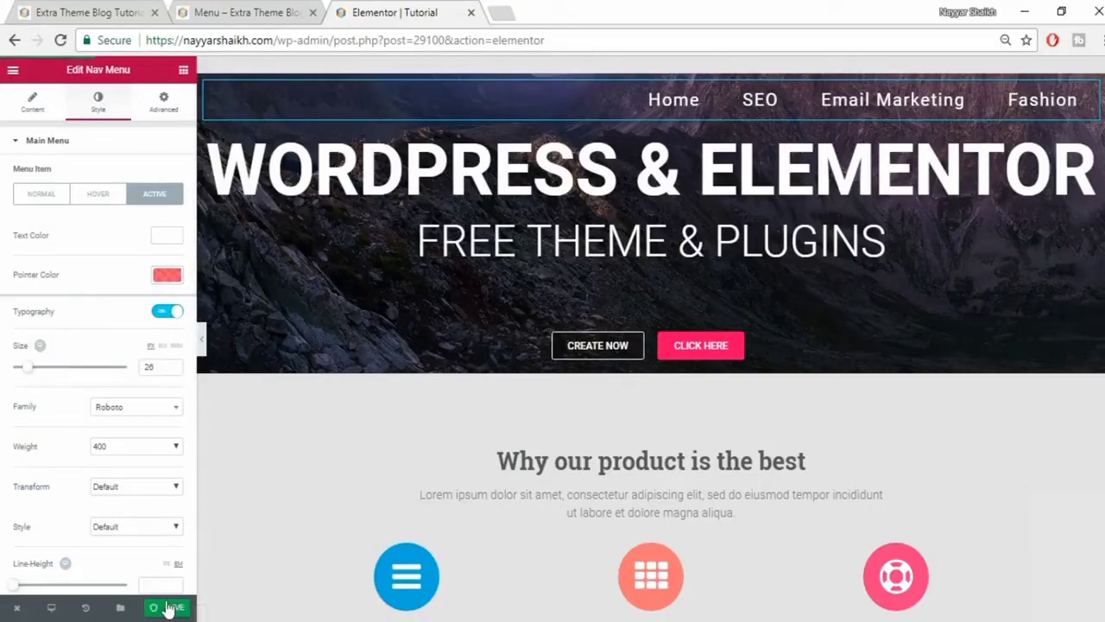
{"action": "left_click", "coordinate": [157, 608]}
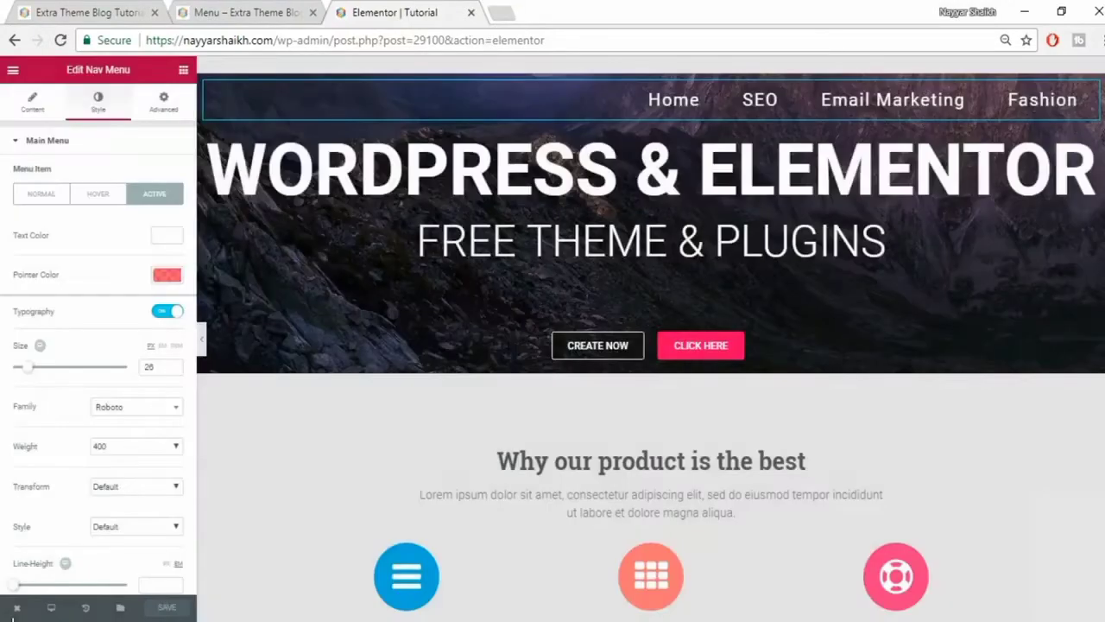
{"action": "left_click", "coordinate": [16, 609]}
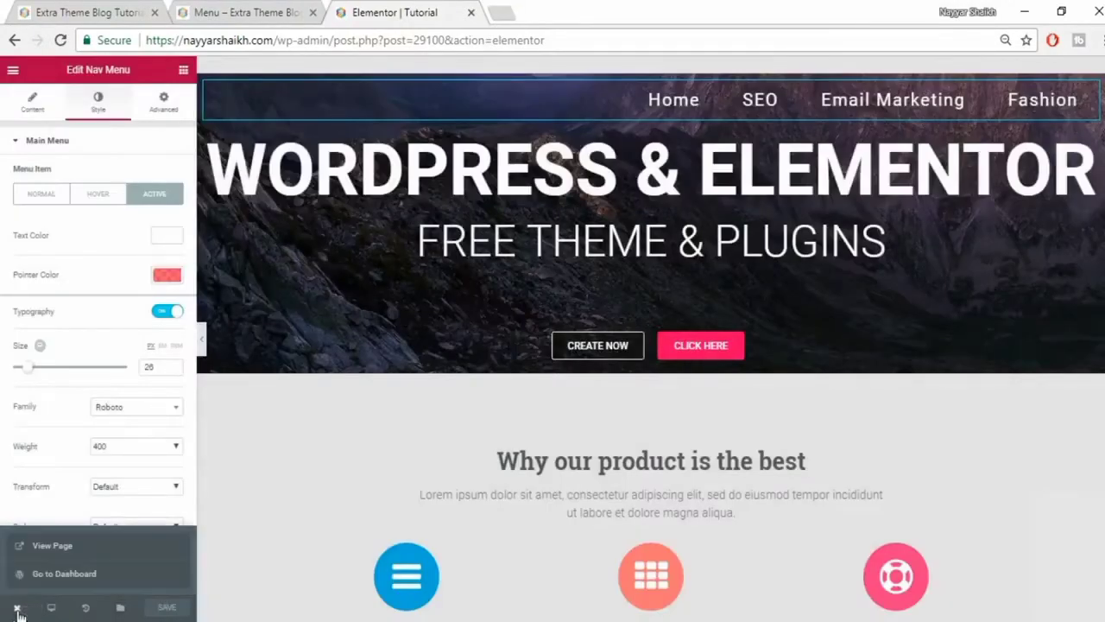
{"action": "left_click", "coordinate": [57, 547]}
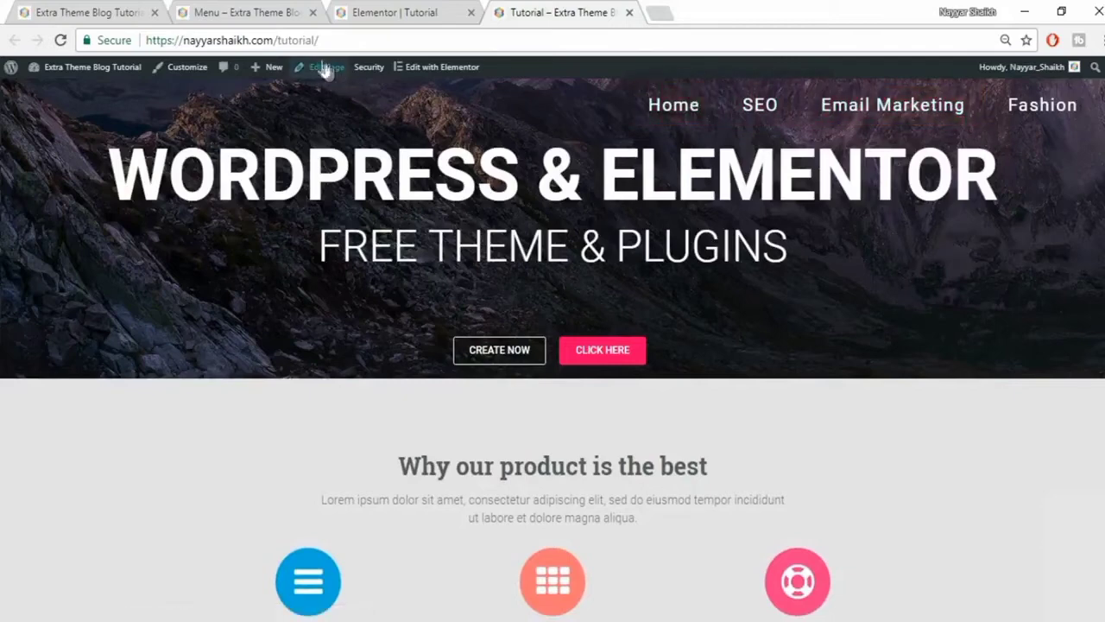
{"action": "left_click_drag", "start_coordinate": [344, 36], "coordinate": [275, 40]}
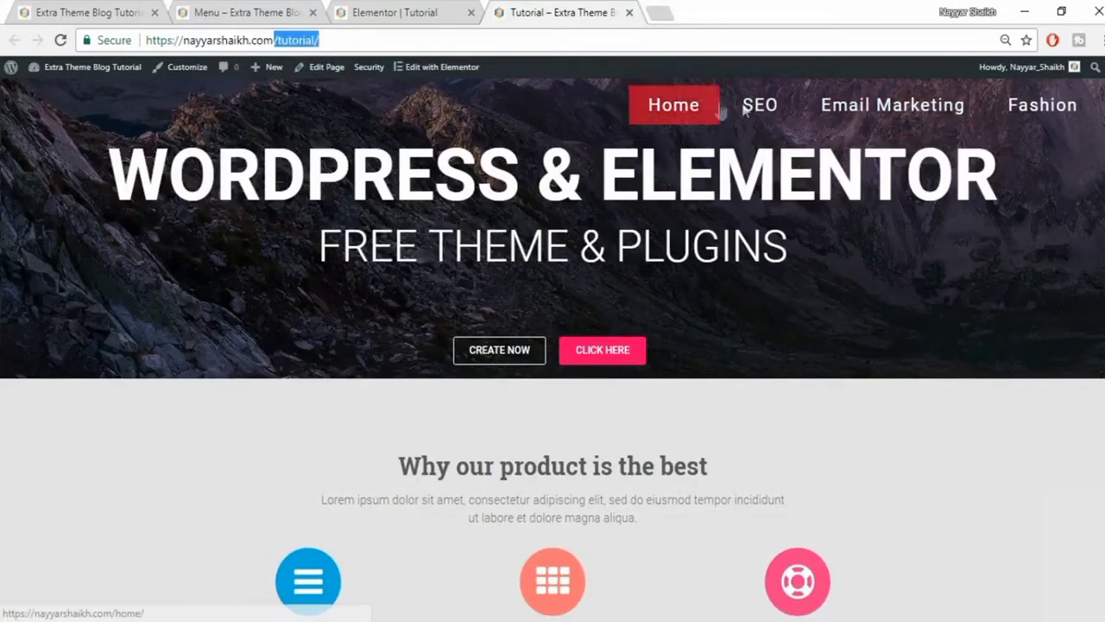
{"action": "mouse_move", "coordinate": [1035, 111]}
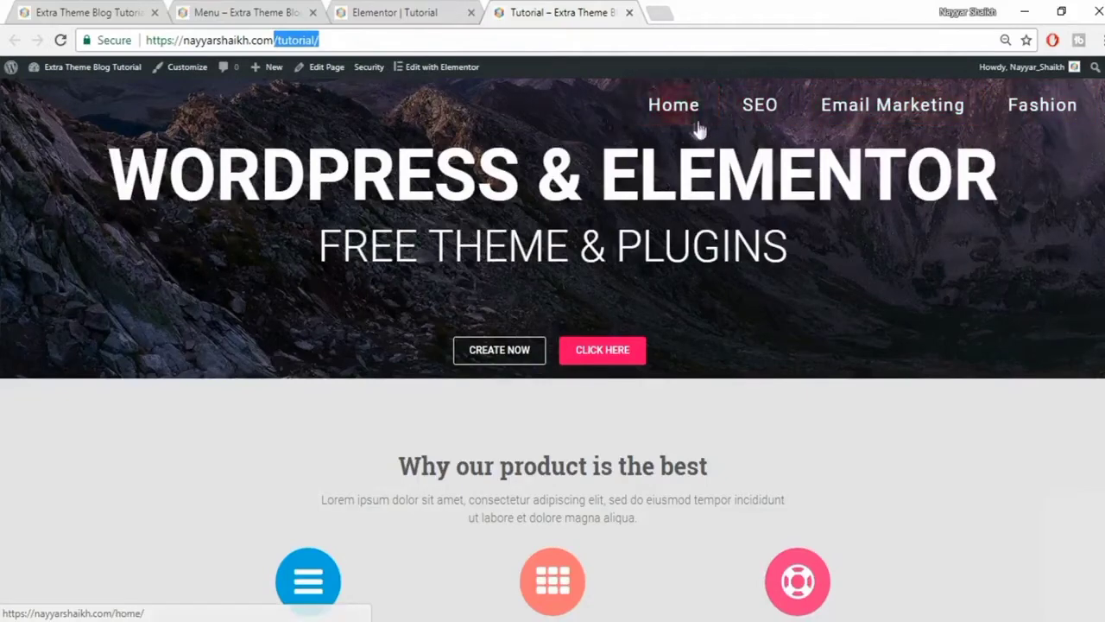
{"action": "mouse_move", "coordinate": [1062, 121]}
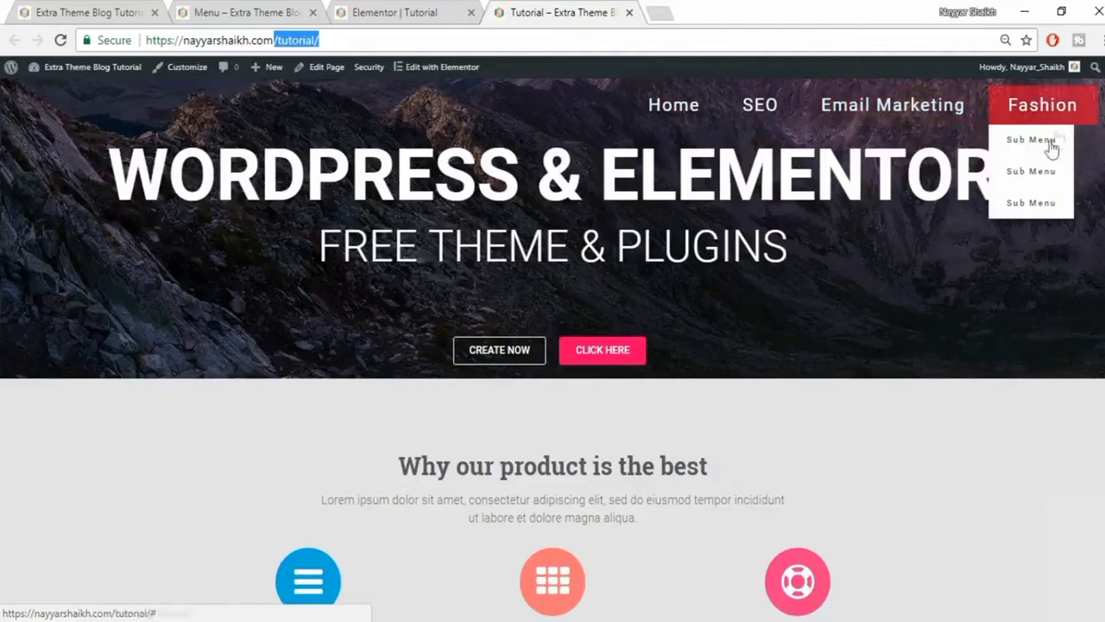
- Back in the Elementor editor, set the dropdown's normal text color to white and preview the Fashion submenu
{"action": "left_click", "coordinate": [373, 11]}
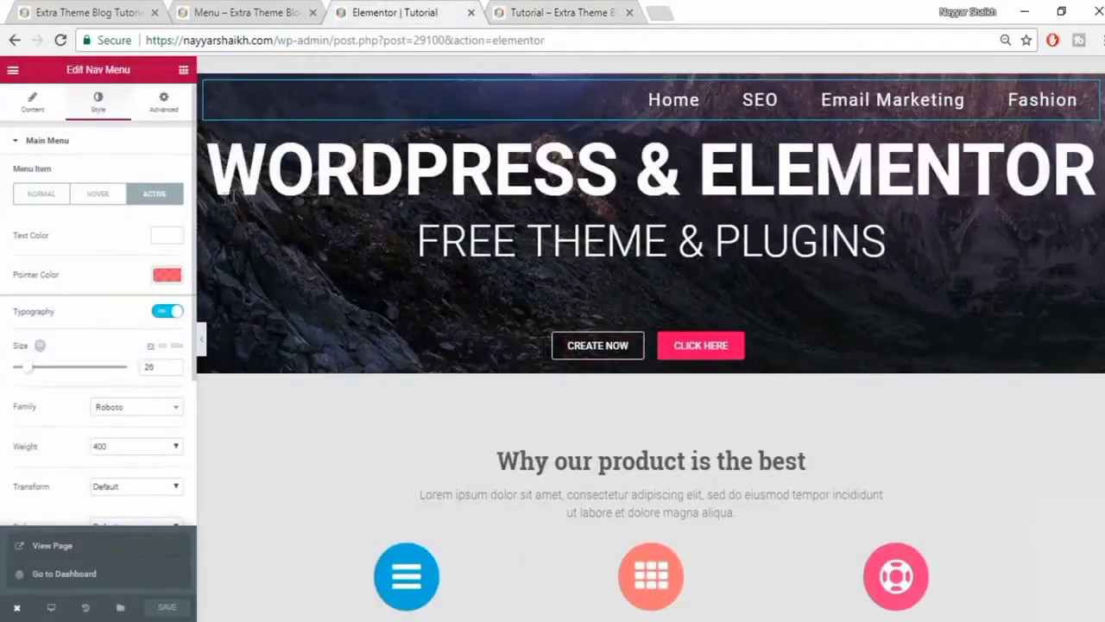
{"action": "left_click", "coordinate": [50, 142]}
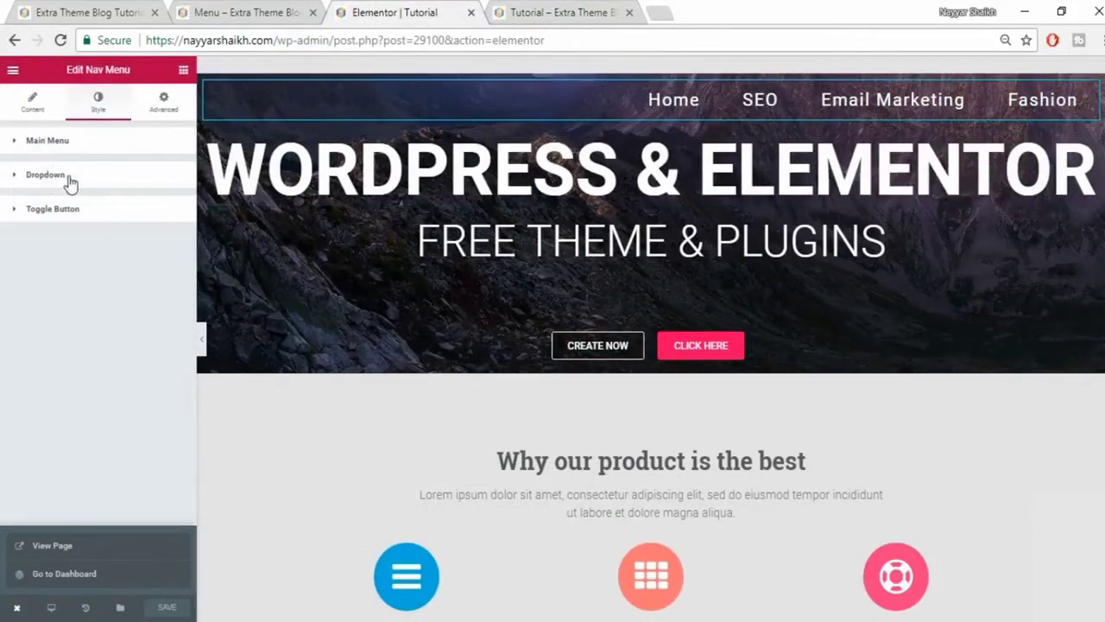
{"action": "left_click", "coordinate": [52, 175]}
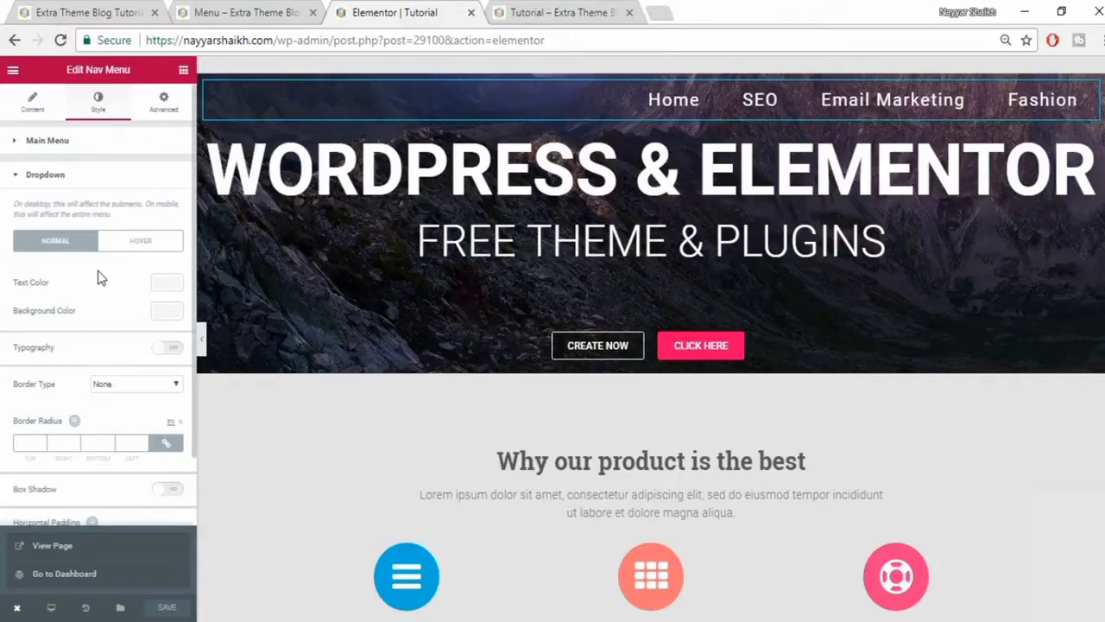
{"action": "left_click", "coordinate": [164, 282]}
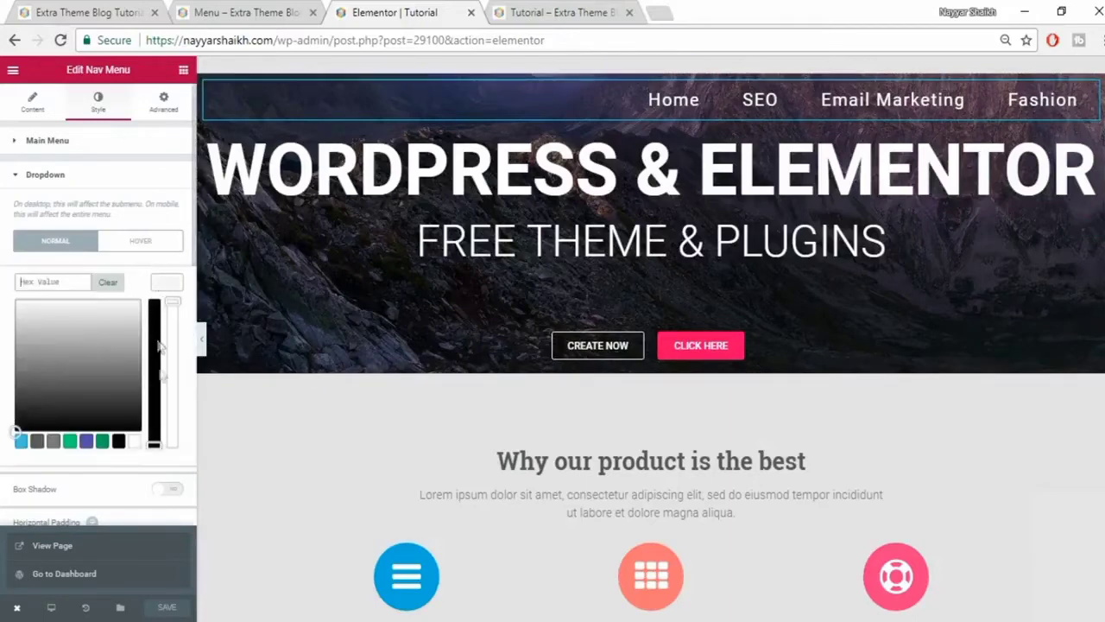
{"action": "left_click", "coordinate": [134, 443]}
{"action": "left_click", "coordinate": [172, 291]}
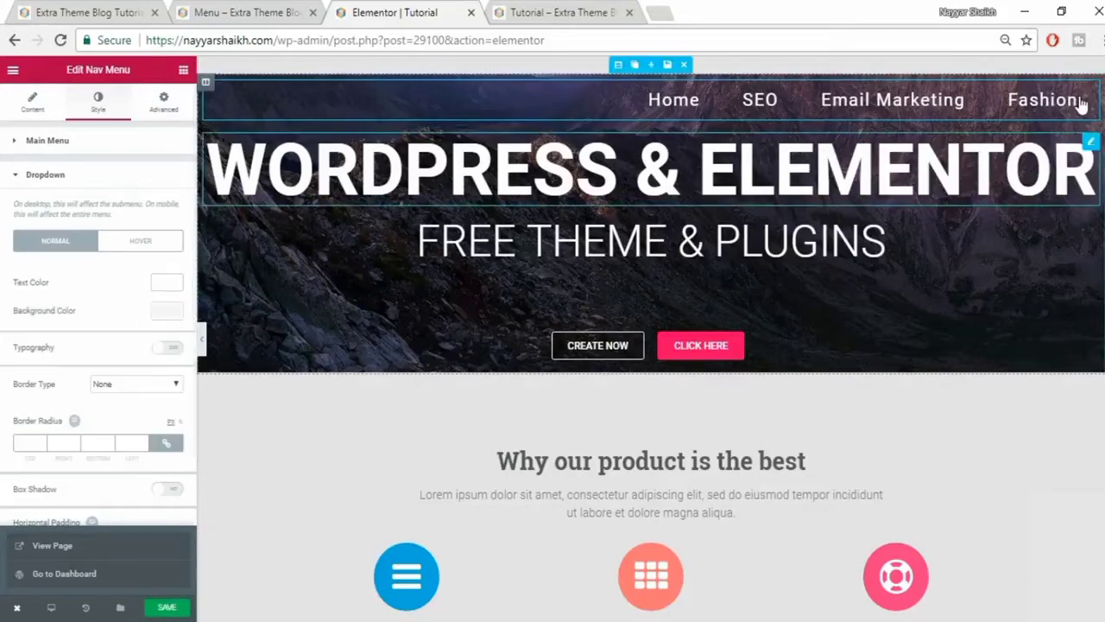
{"action": "mouse_move", "coordinate": [1071, 100]}
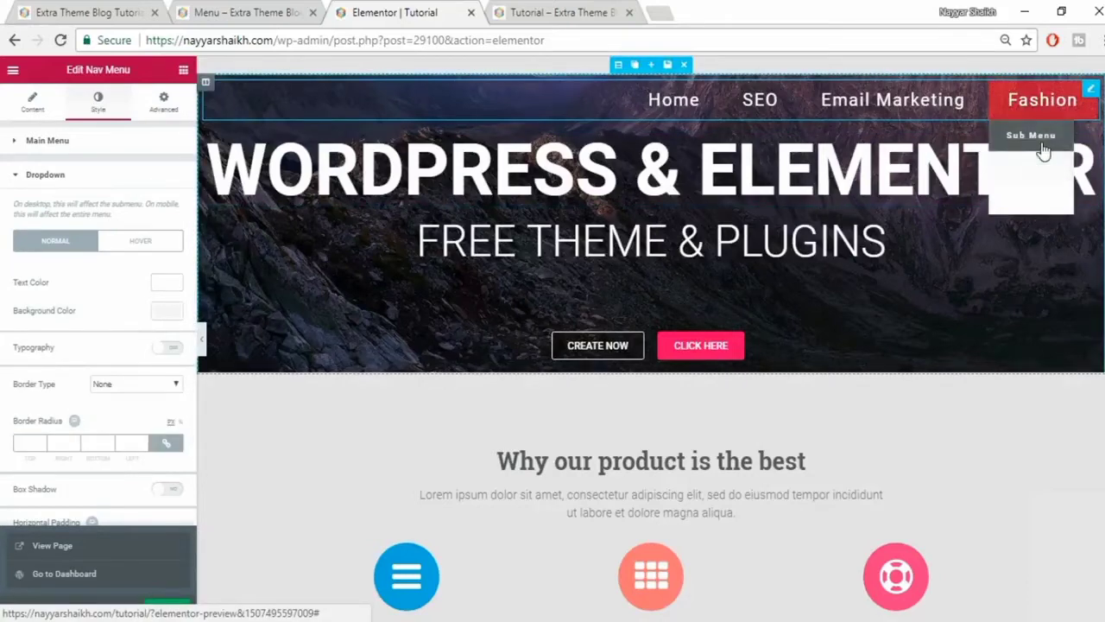
- Make the dropdown's normal background color fully transparent, rgba(0,0,0,0), and preview the Fashion submenu
{"action": "left_click", "coordinate": [166, 313]}
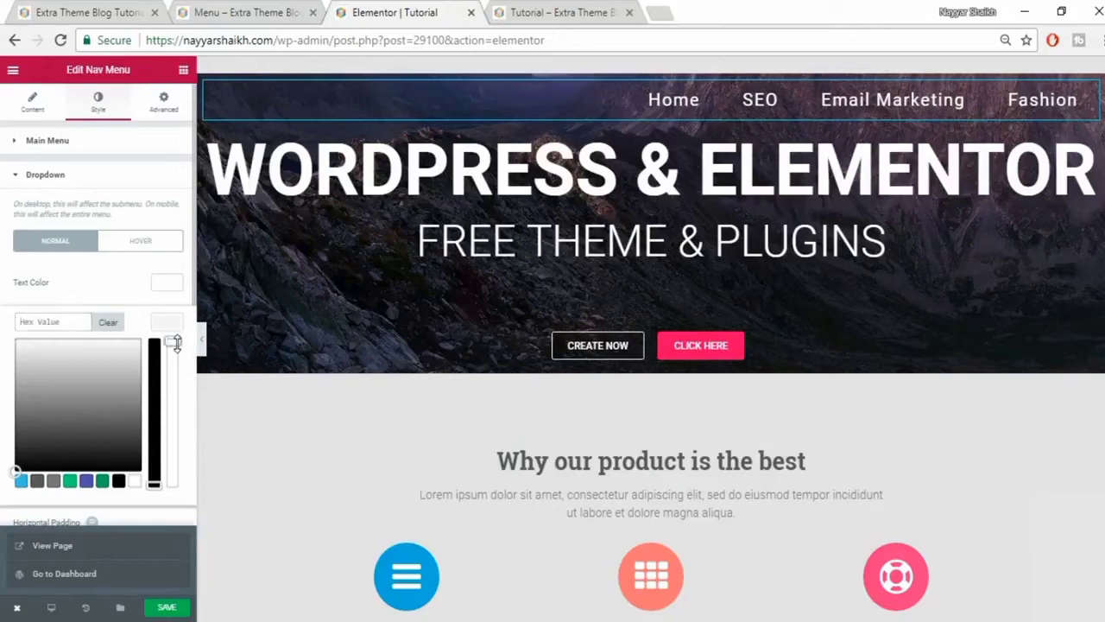
{"action": "left_click_drag", "start_coordinate": [175, 343], "coordinate": [175, 512]}
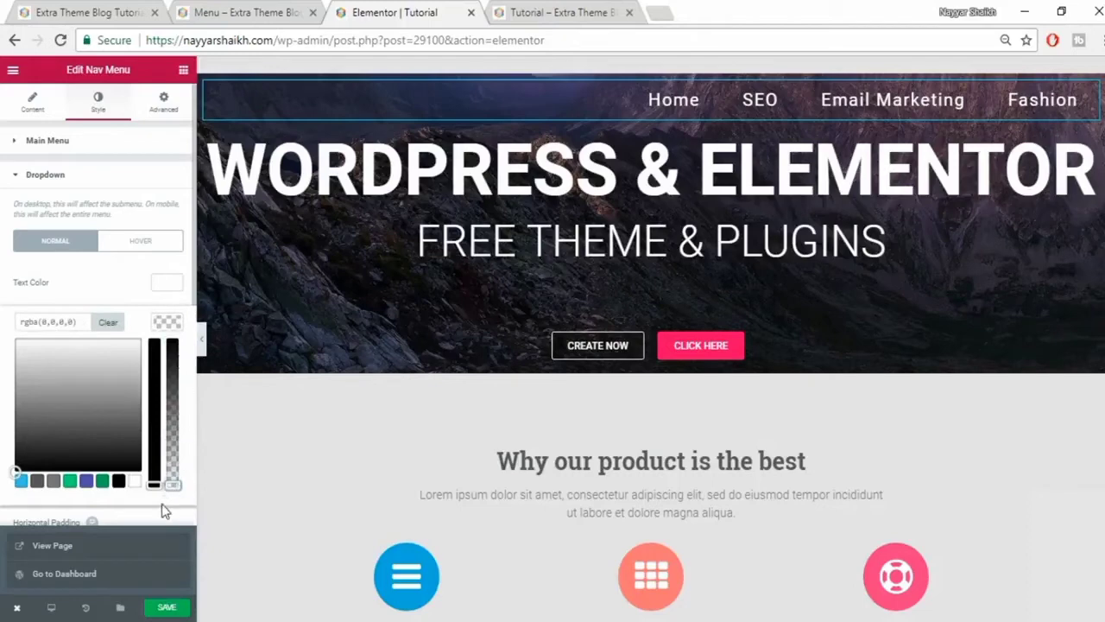
{"action": "mouse_move", "coordinate": [1039, 121]}
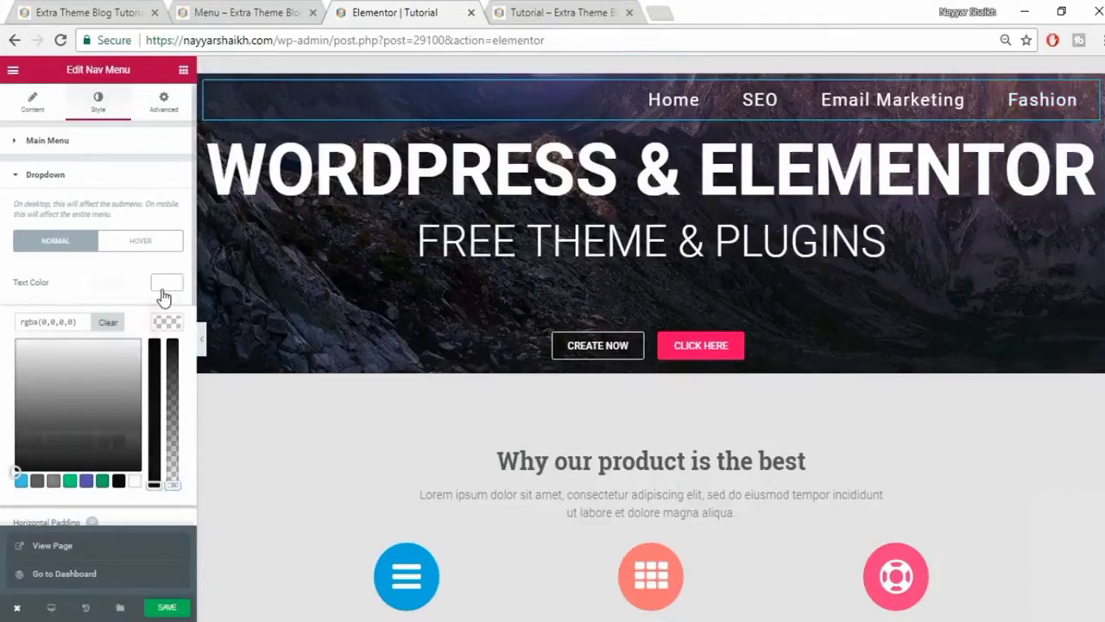
- Set the dropdown's hover text color to white
{"action": "left_click", "coordinate": [131, 243]}
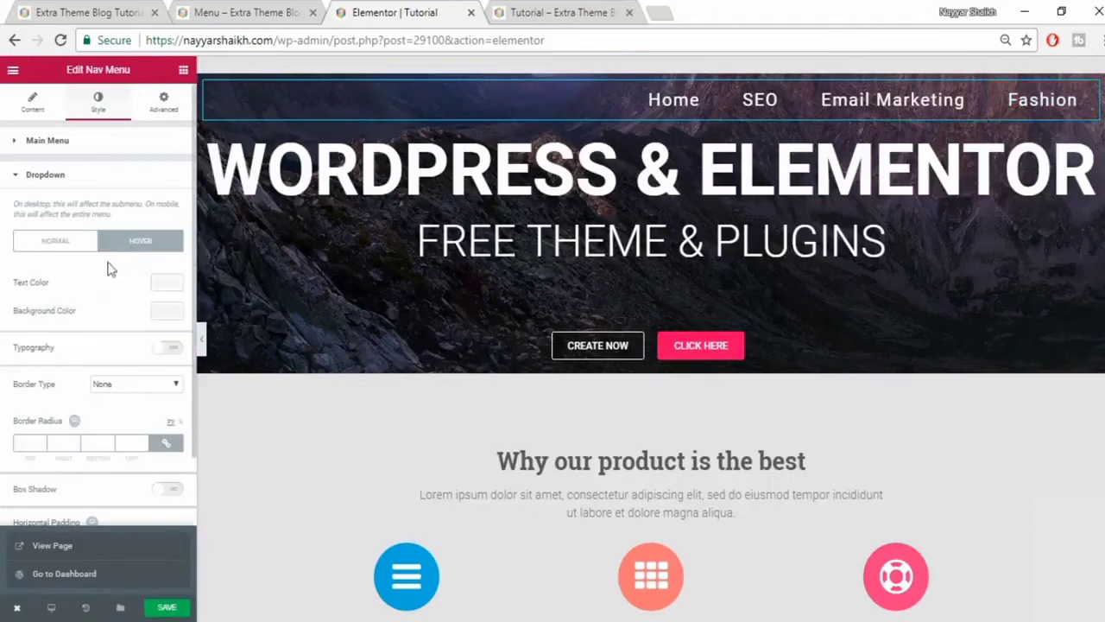
{"action": "left_click", "coordinate": [167, 285]}
{"action": "left_click", "coordinate": [134, 441]}
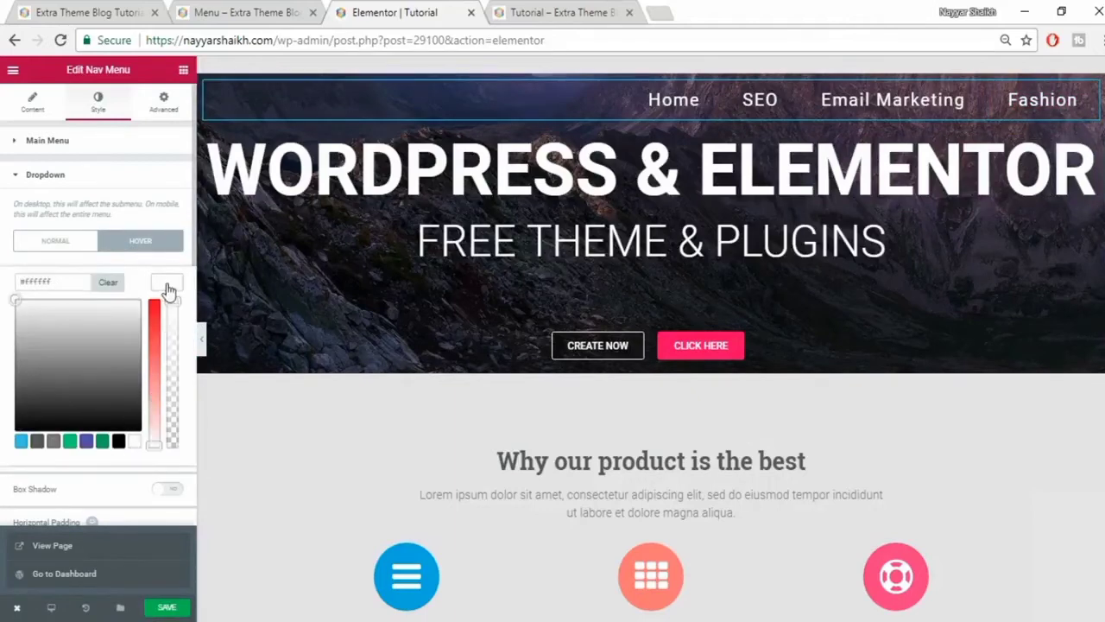
{"action": "left_click", "coordinate": [168, 288]}
- Set the dropdown's hover background color to rgba(255,35,35,0.63), preview the Fashion submenu, and turn on the dropdown's box shadow
{"action": "left_click", "coordinate": [167, 322]}
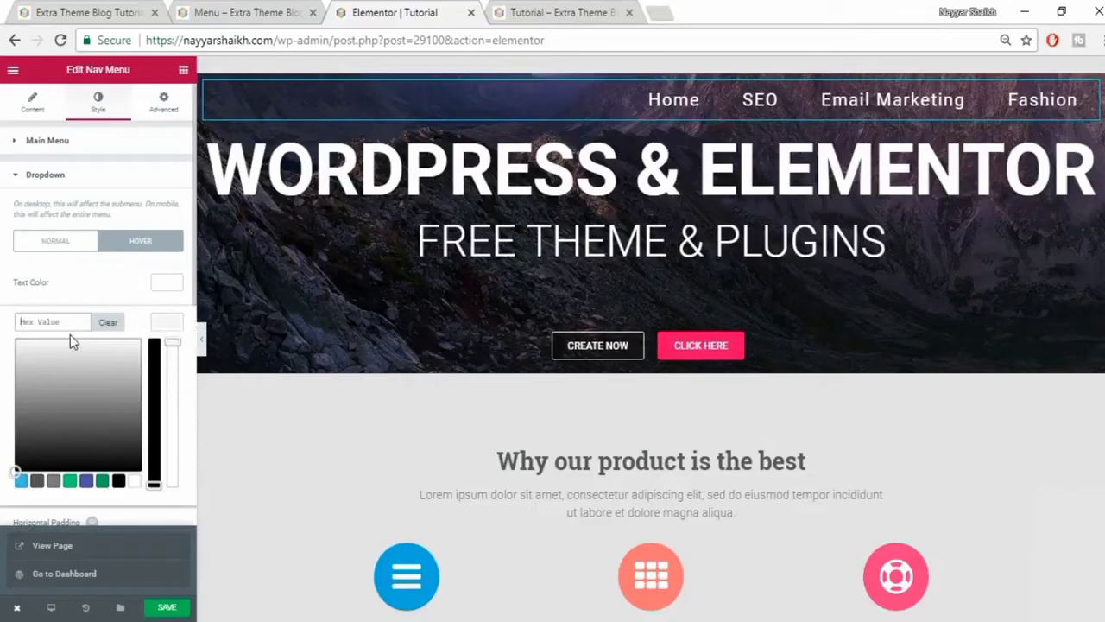
{"action": "type", "text": "rgba(255,35,35,0.63)"}
{"action": "left_click", "coordinate": [169, 322]}
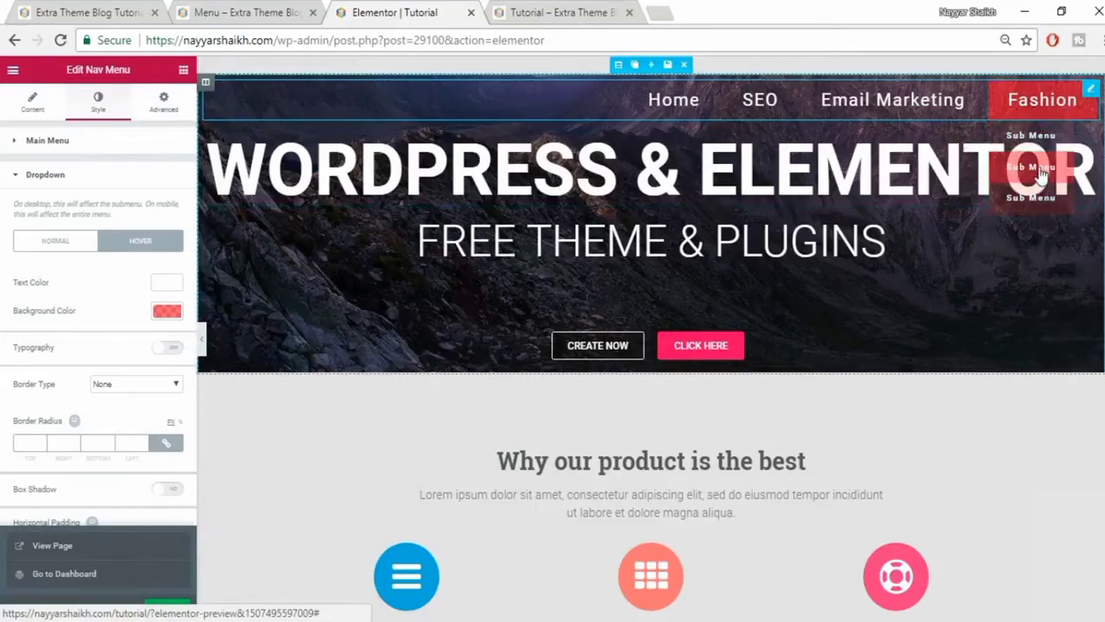
{"action": "scroll", "coordinate": [34, 371], "scroll_direction": "down", "scroll_amount": 2}
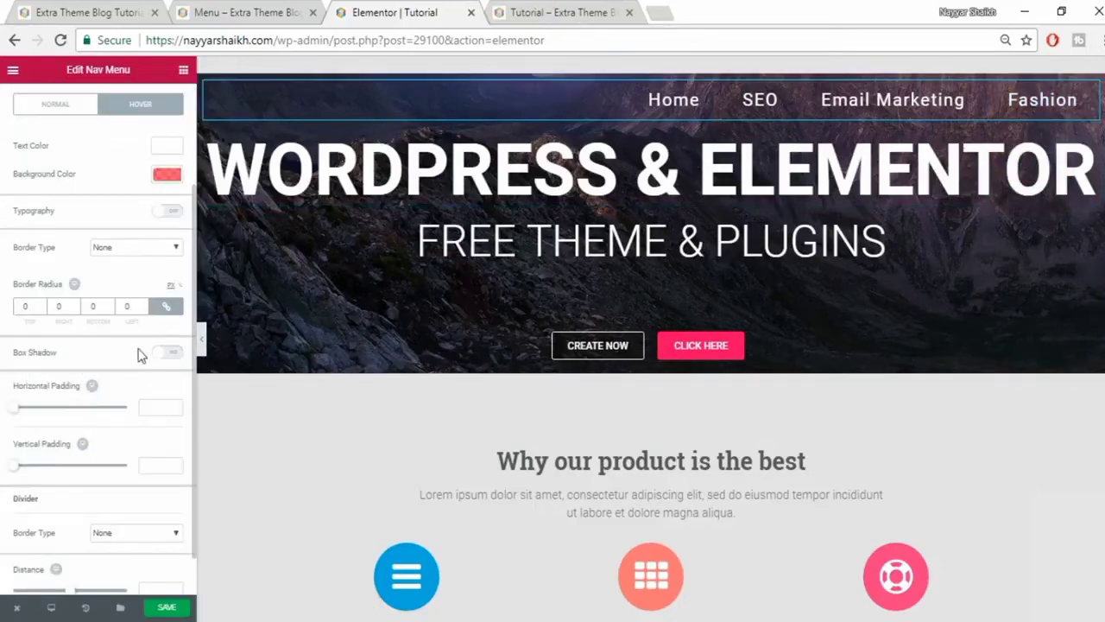
{"action": "left_click", "coordinate": [170, 353]}
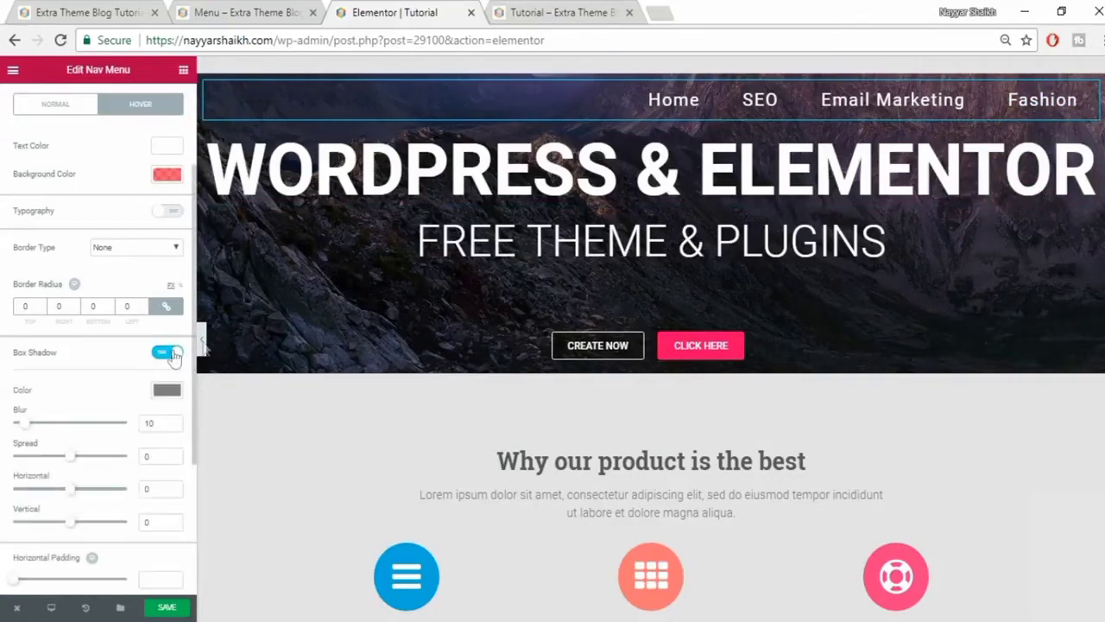
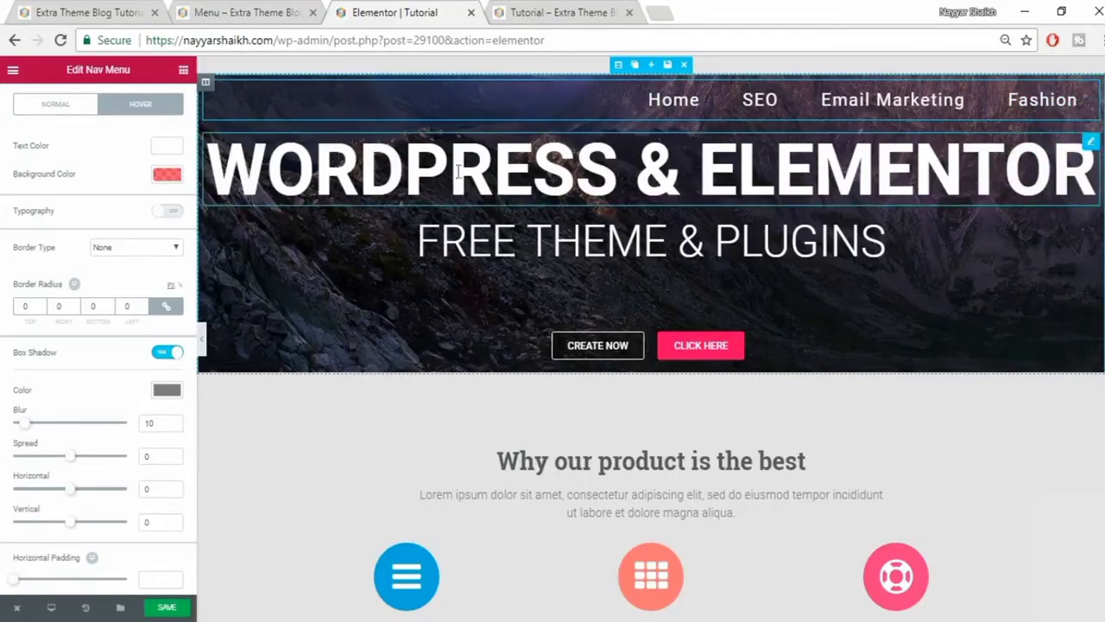
- Unlink the padding sides of the "WORDPRESS & ELEMENTOR" heading and set its top padding to 250 px
{"action": "left_click", "coordinate": [549, 165]}
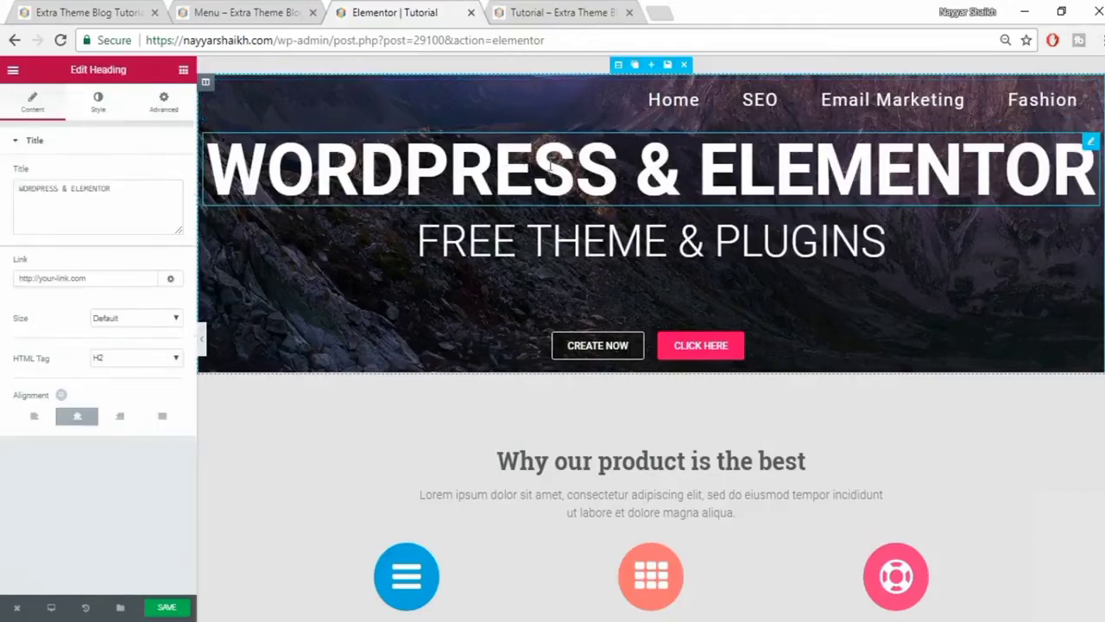
{"action": "left_click", "coordinate": [165, 102]}
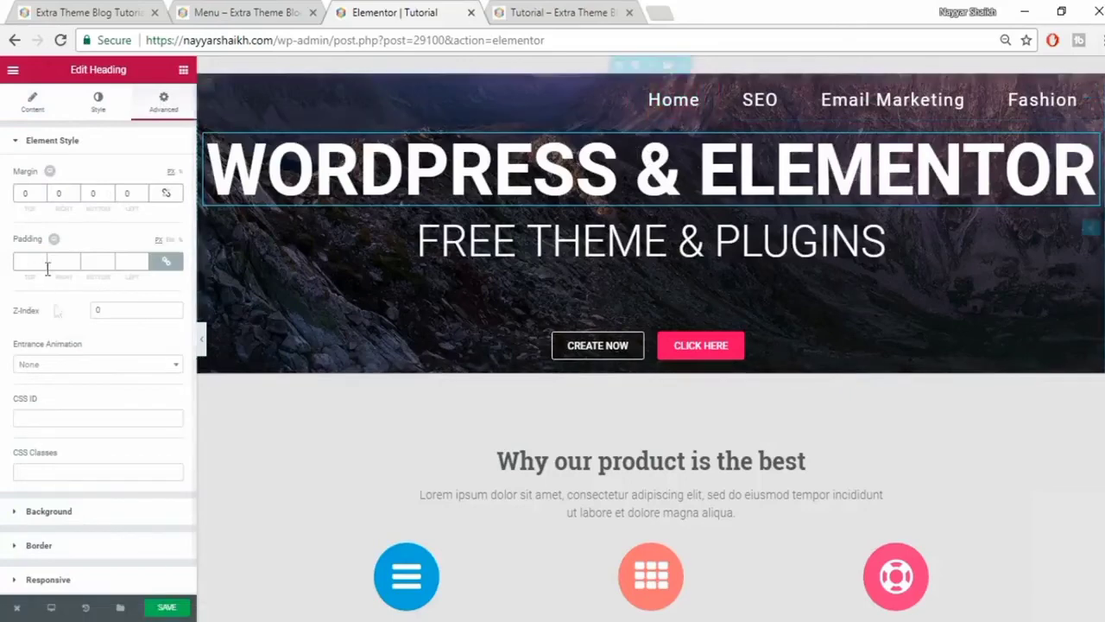
{"action": "left_click", "coordinate": [166, 261]}
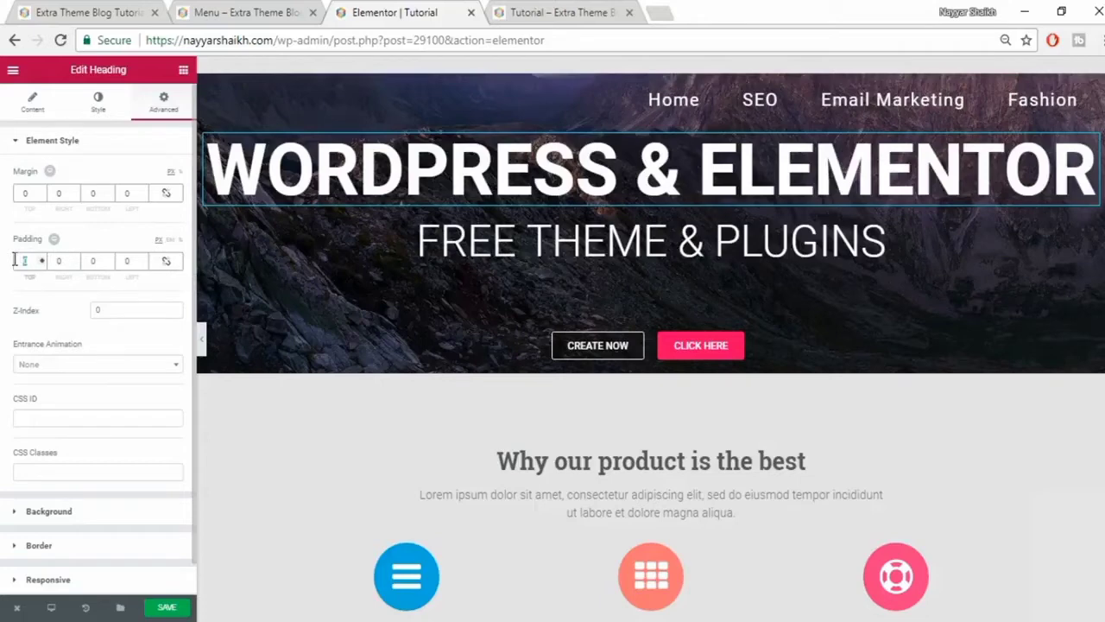
{"action": "type", "text": "250"}
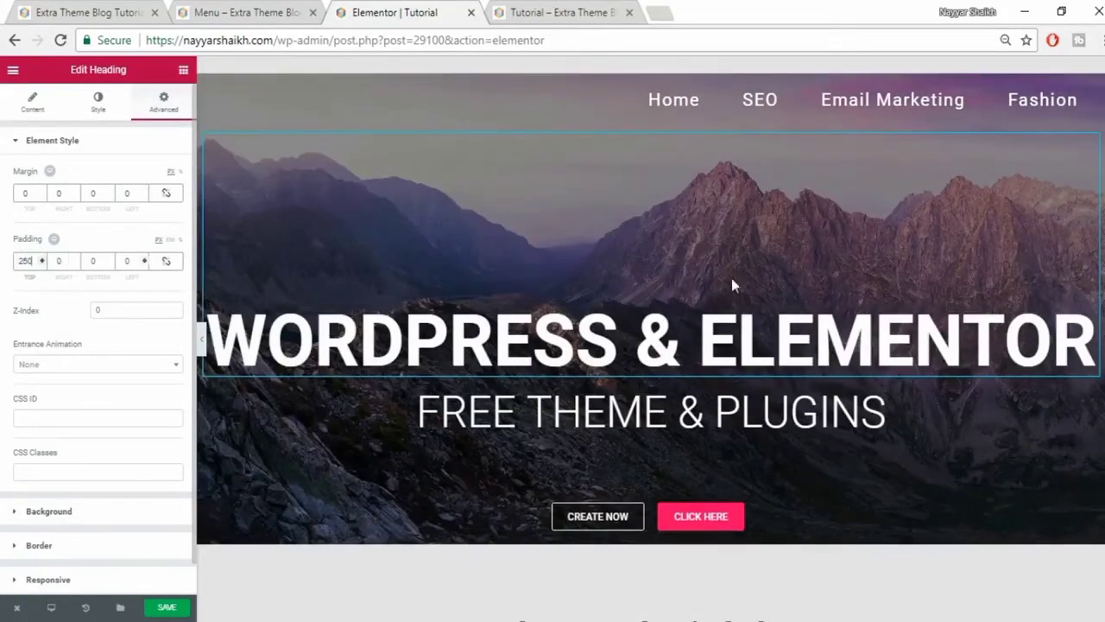
- Save the page and reload the live Tutorial page to check the menu's hover effects over the taller hero section
{"action": "left_click", "coordinate": [170, 609]}
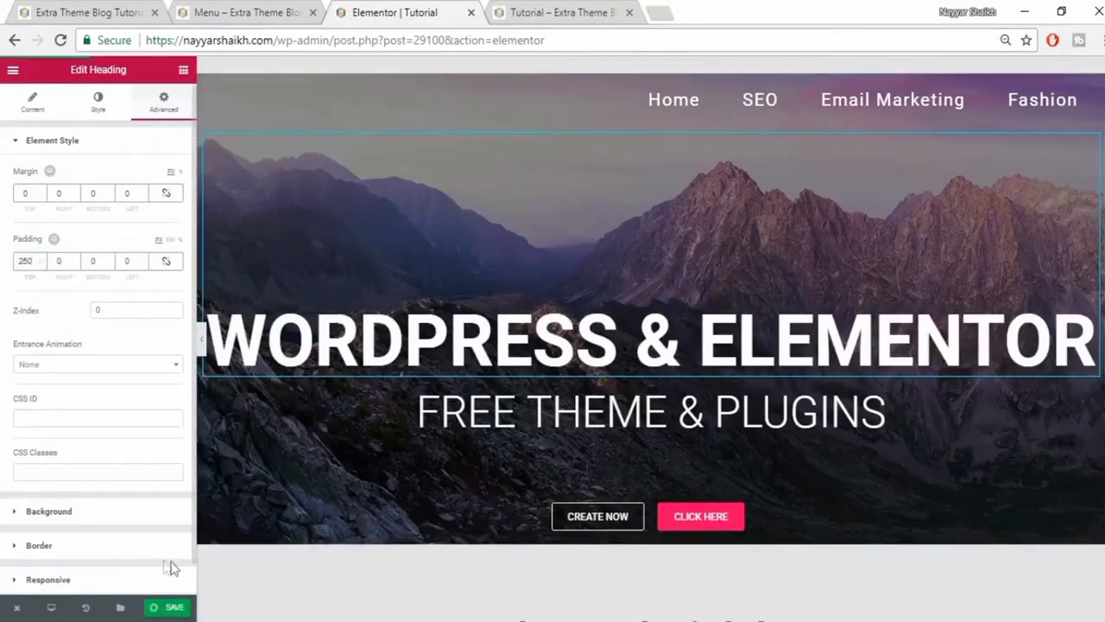
{"action": "left_click", "coordinate": [1059, 118]}
{"action": "mouse_move", "coordinate": [1055, 112]}
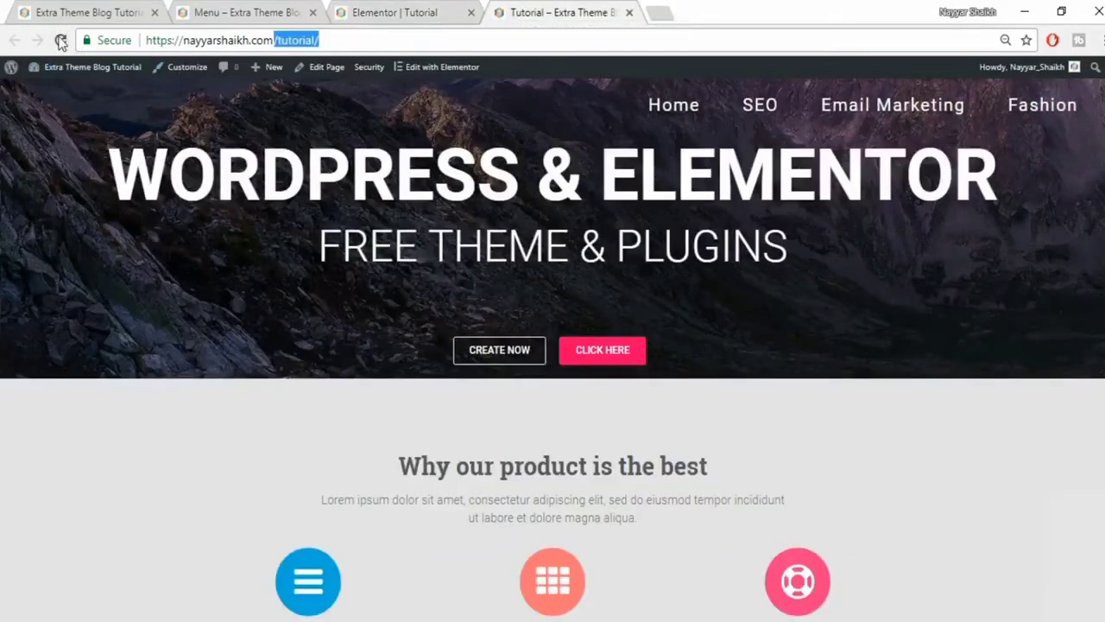
{"action": "left_click", "coordinate": [60, 41]}
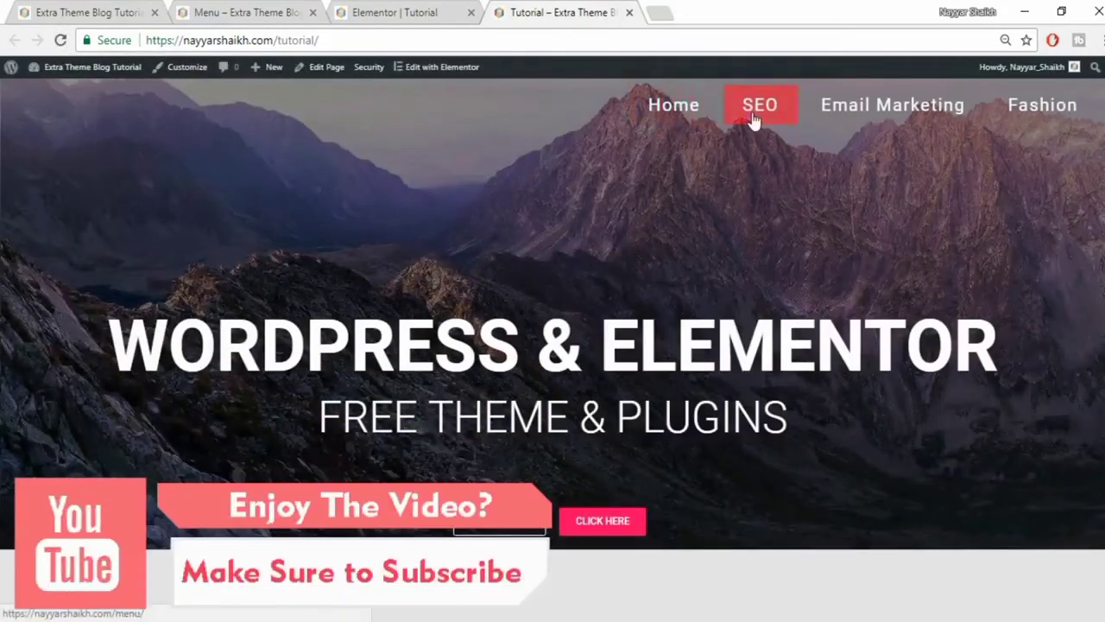
{"action": "mouse_move", "coordinate": [1032, 98]}
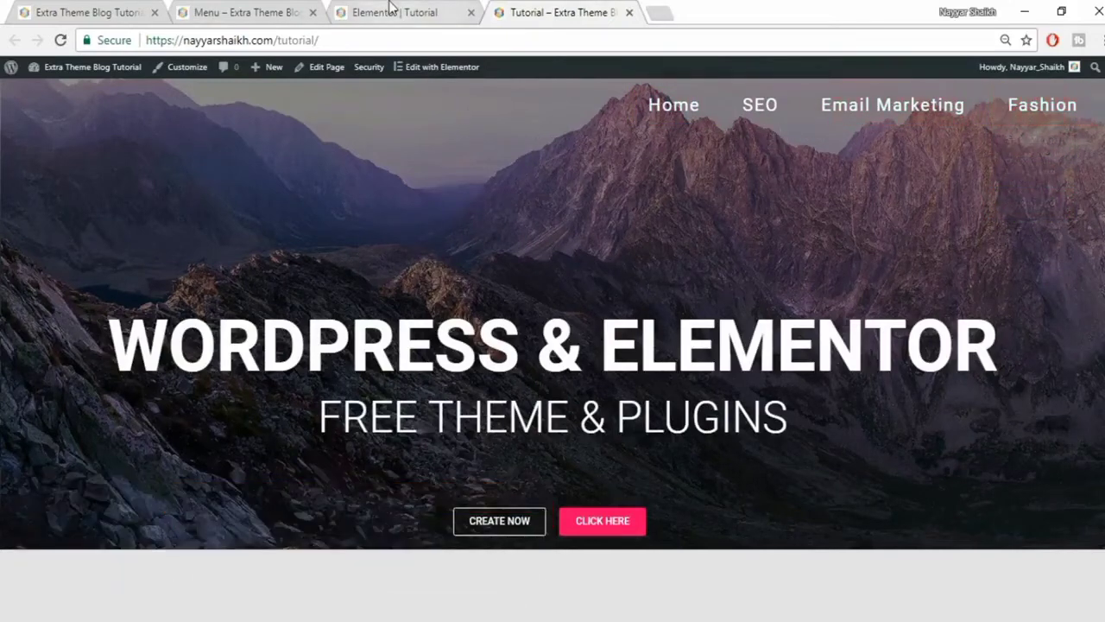
- Look at the logo and menu headers on the site's home and Menu pages, and return to the Elementor editor
{"action": "left_click", "coordinate": [82, 12]}
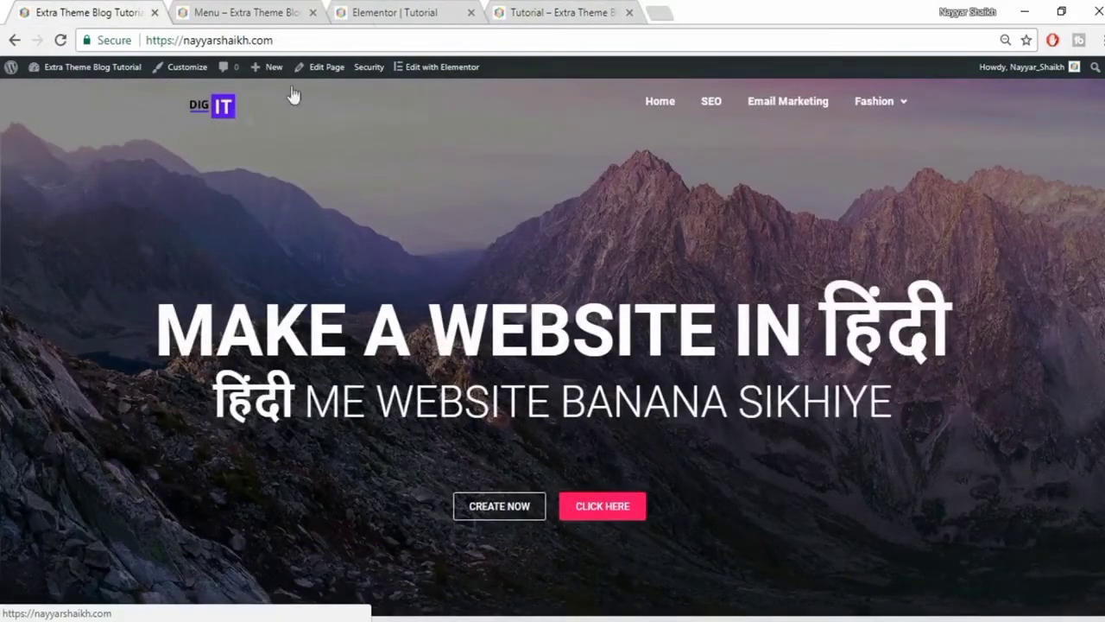
{"action": "left_click", "coordinate": [240, 10]}
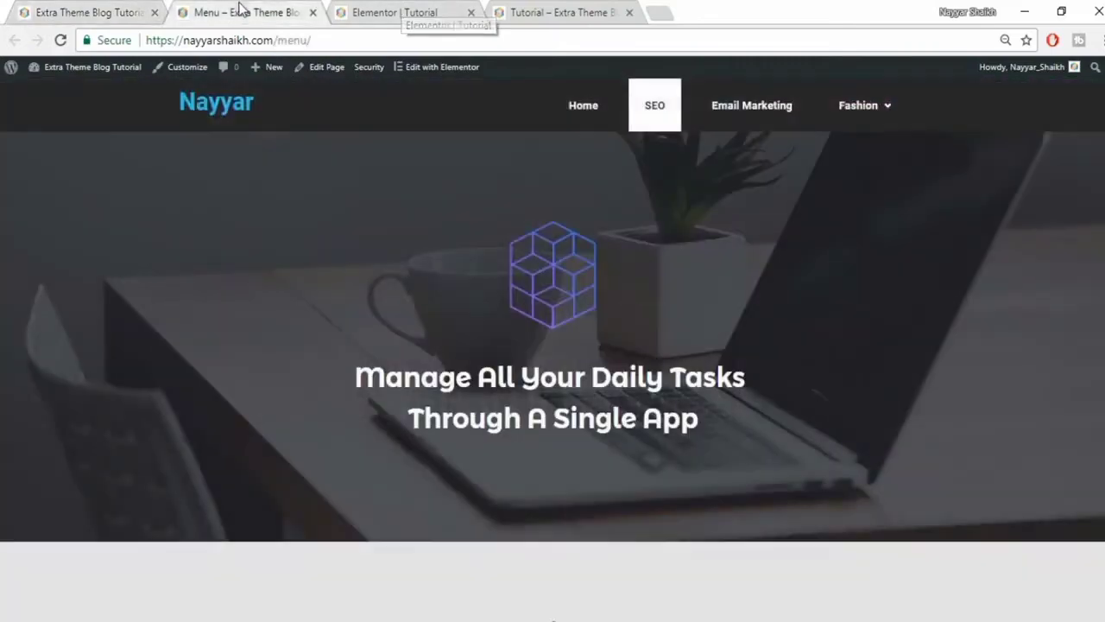
{"action": "left_click", "coordinate": [376, 13]}
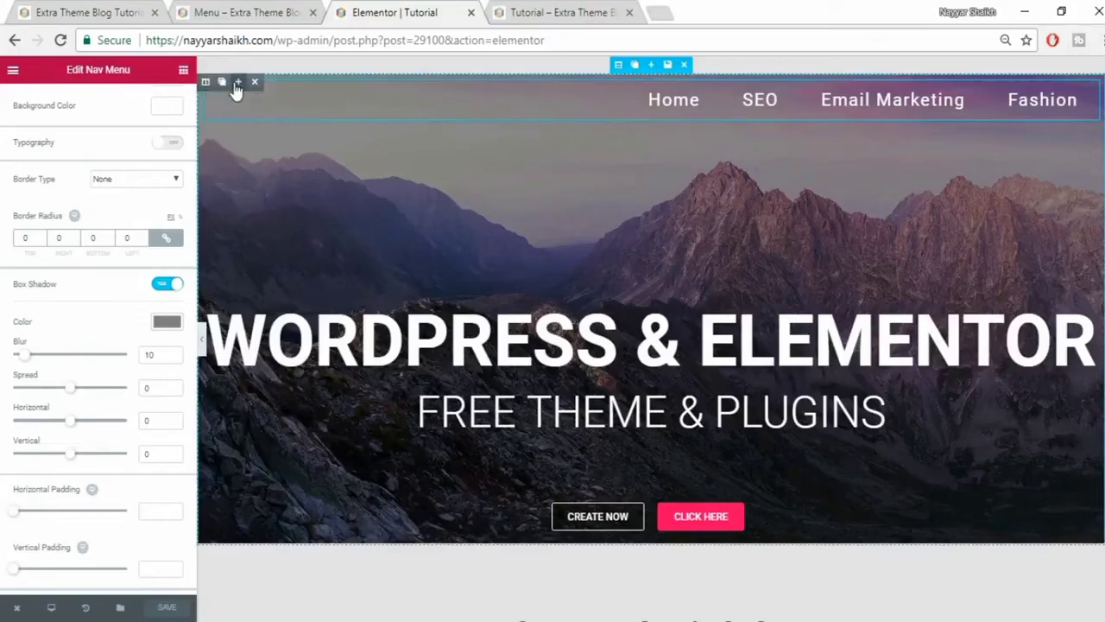
- Try adding a second column to the hero section beside the existing content
{"action": "left_click", "coordinate": [238, 83]}
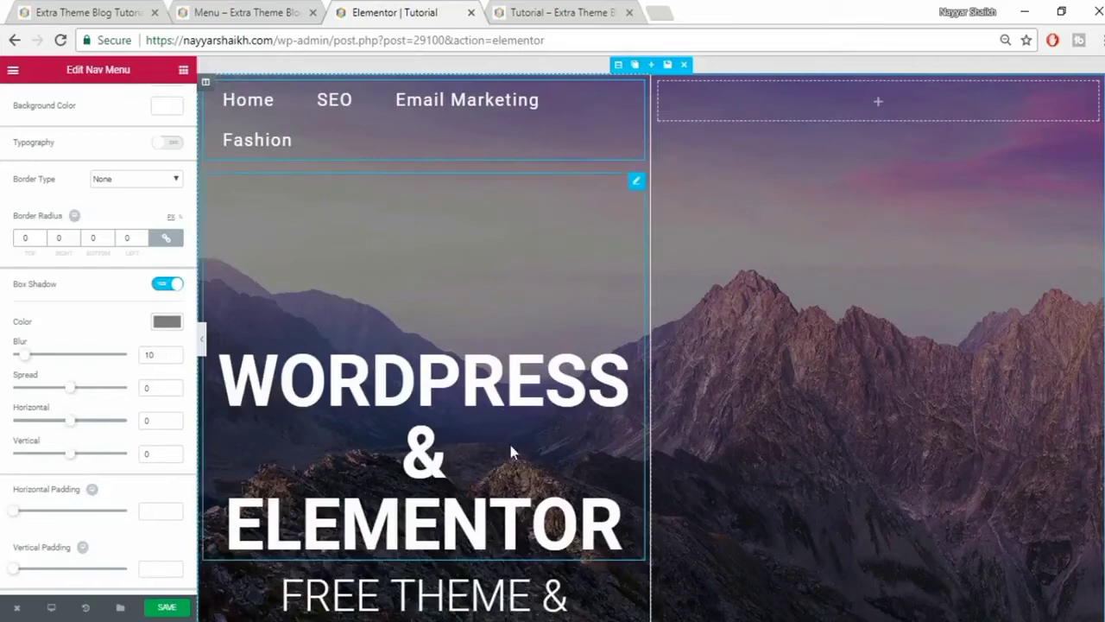
{"action": "key", "text": "ctrl+z"}
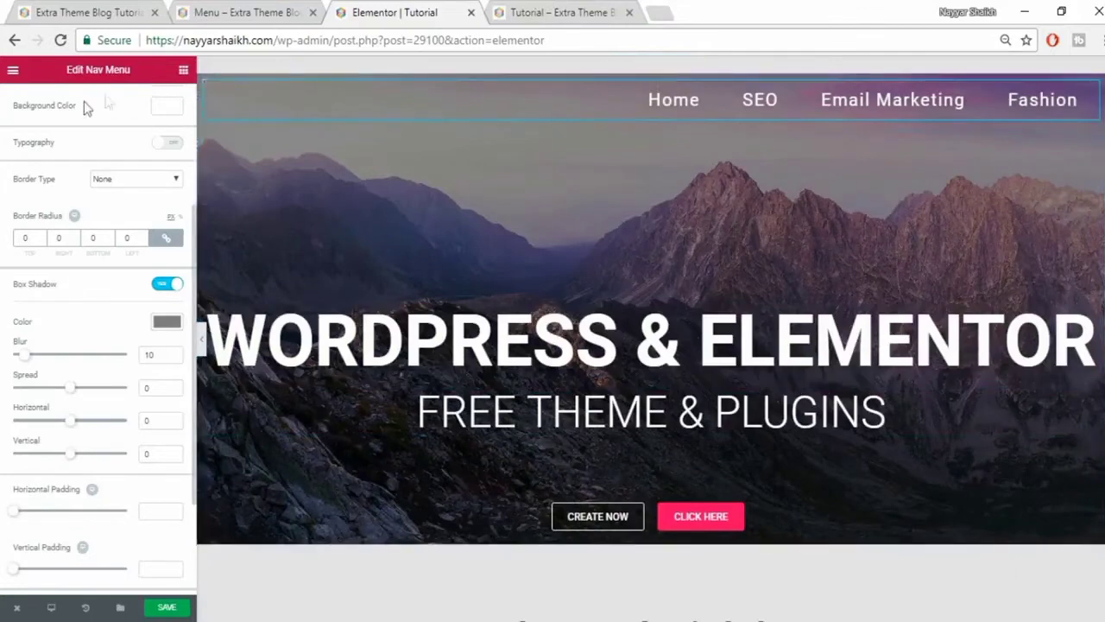
- Add a two-column Columns element above the heading, with the Nav Menu in a widened second column so its items fit one line
{"action": "left_click", "coordinate": [184, 69]}
{"action": "left_click_drag", "start_coordinate": [50, 164], "coordinate": [825, 109]}
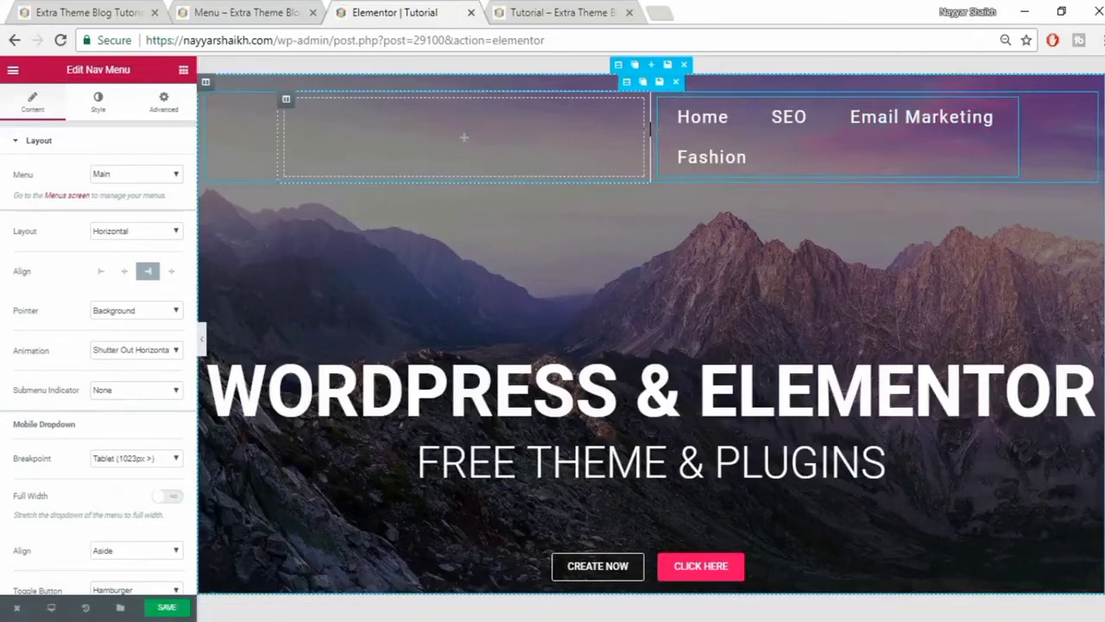
{"action": "left_click_drag", "start_coordinate": [652, 137], "coordinate": [533, 125]}
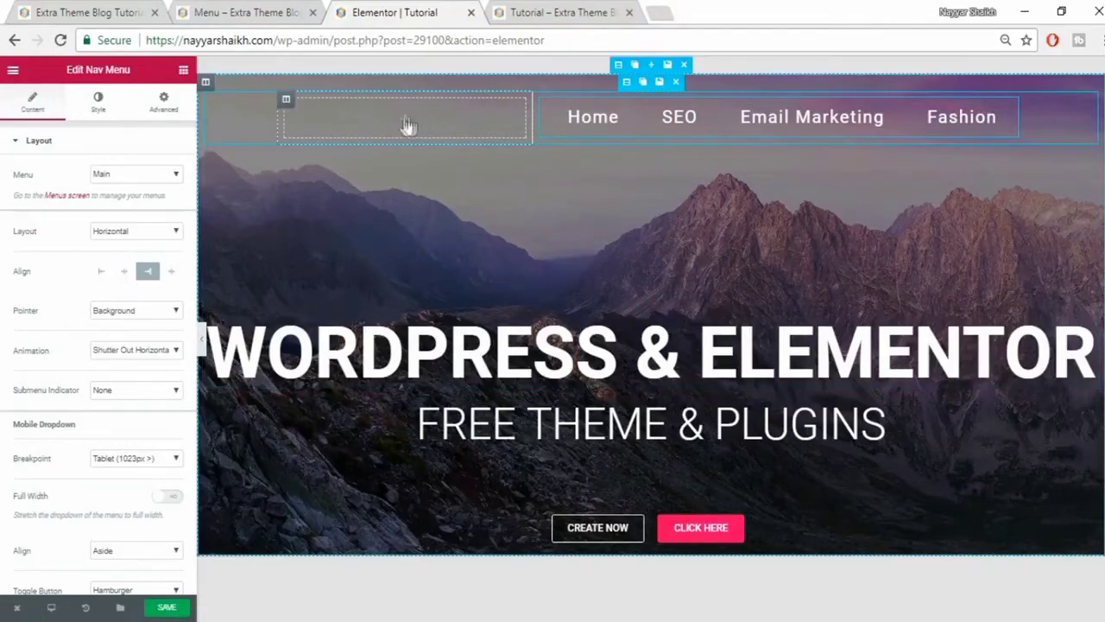
- Add an Image widget to the empty column beside the menu and insert digit.png from the media library
{"action": "left_click", "coordinate": [183, 69]}
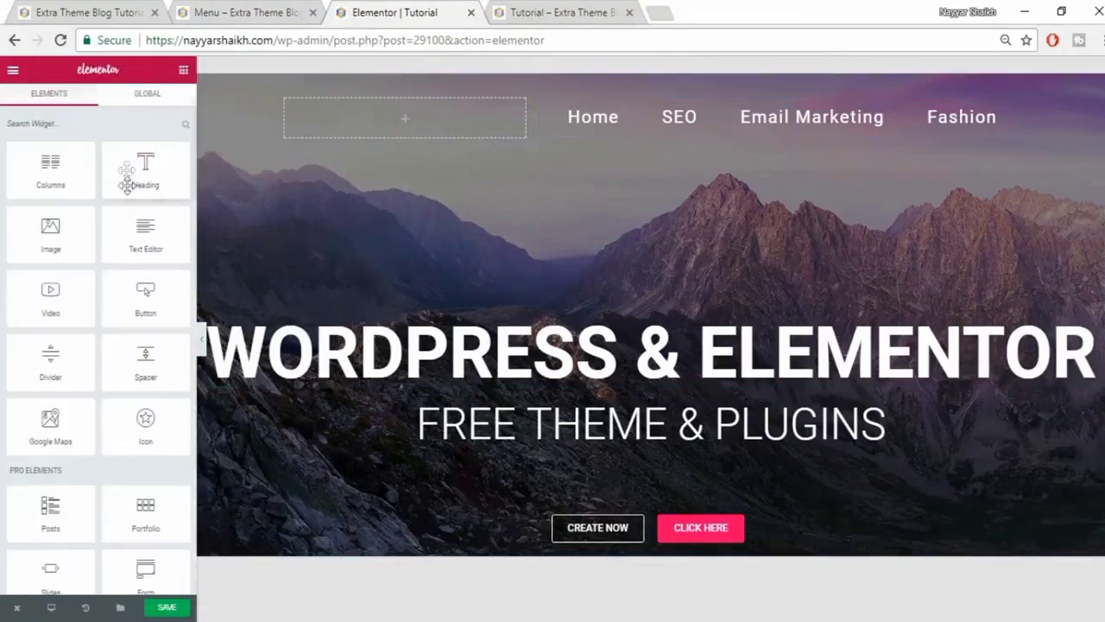
{"action": "left_click_drag", "start_coordinate": [52, 237], "coordinate": [433, 117]}
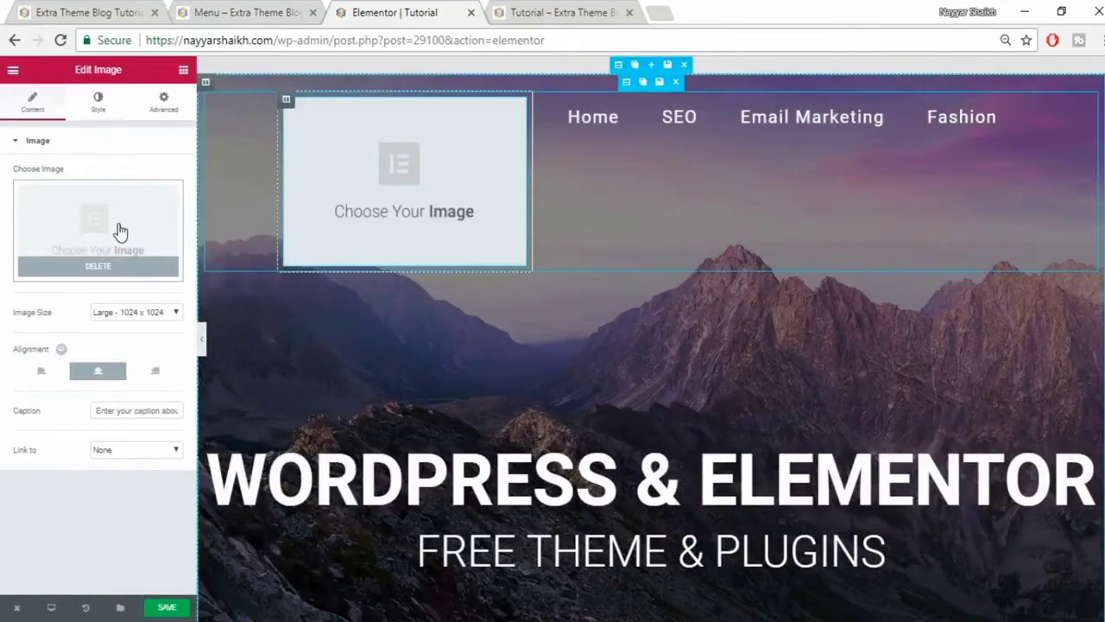
{"action": "left_click", "coordinate": [120, 231]}
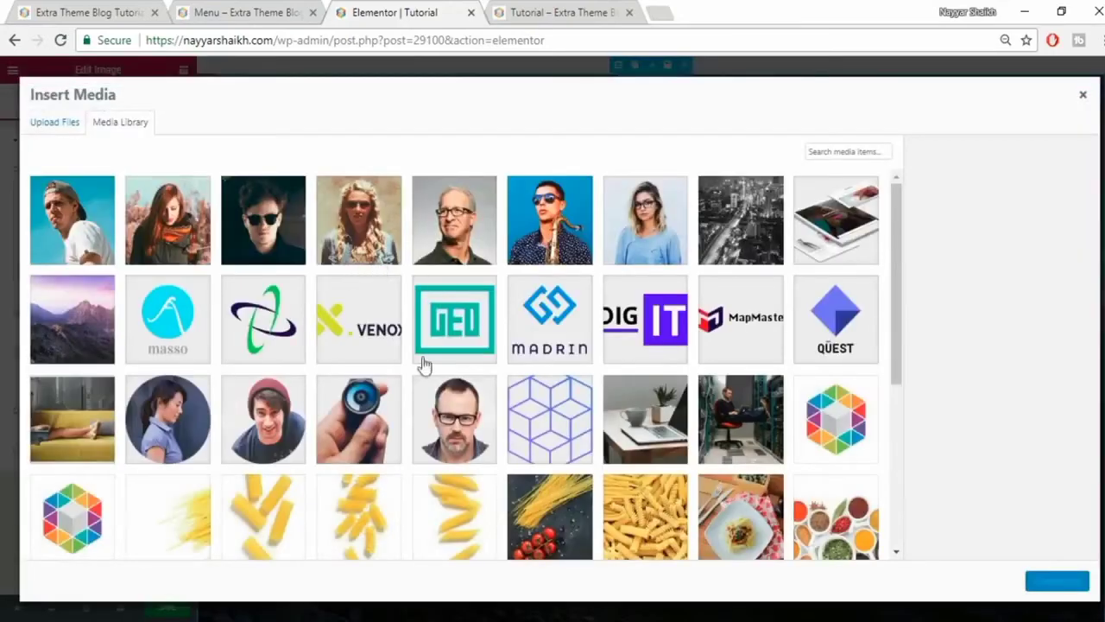
{"action": "left_click", "coordinate": [639, 332]}
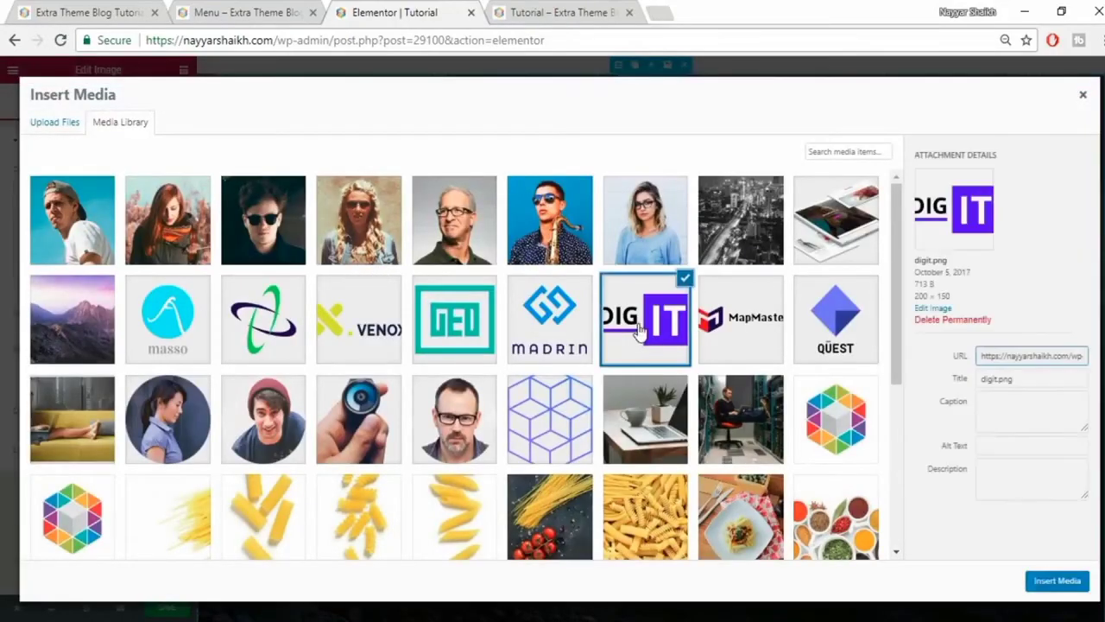
{"action": "left_click", "coordinate": [1061, 581]}
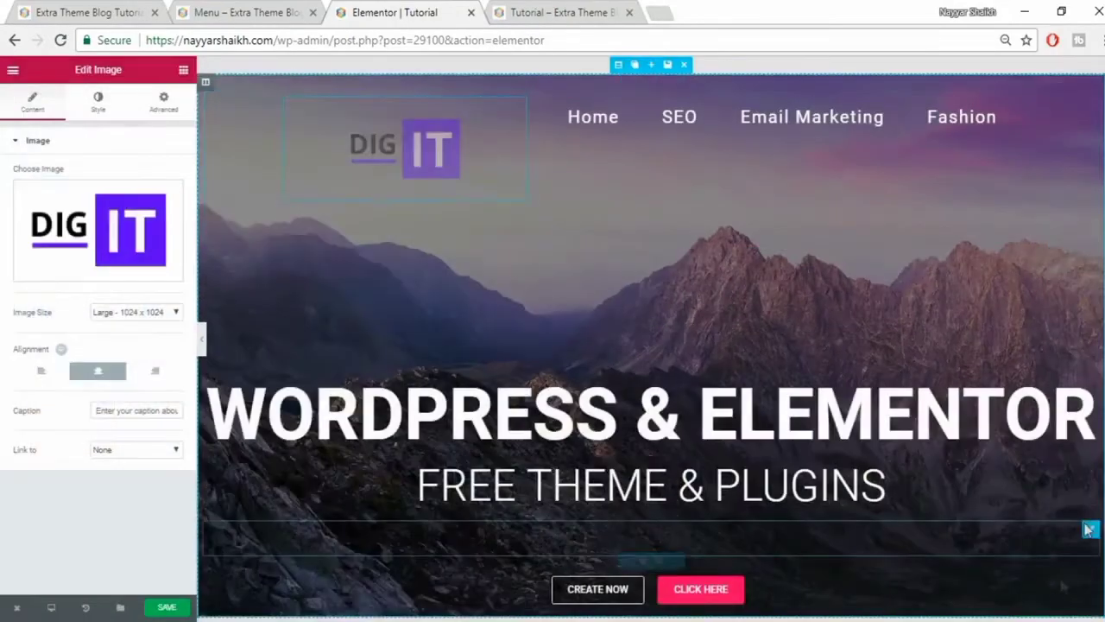
- Set the DIG IT logo image's alignment to left
{"action": "left_click", "coordinate": [98, 114]}
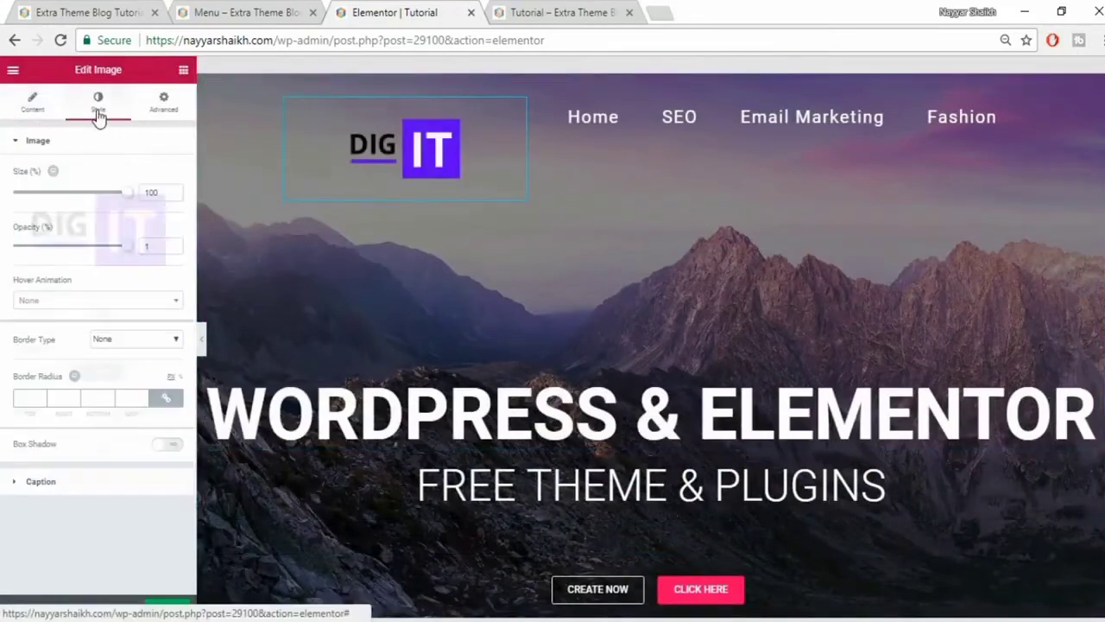
{"action": "left_click", "coordinate": [32, 104]}
{"action": "left_click", "coordinate": [41, 378]}
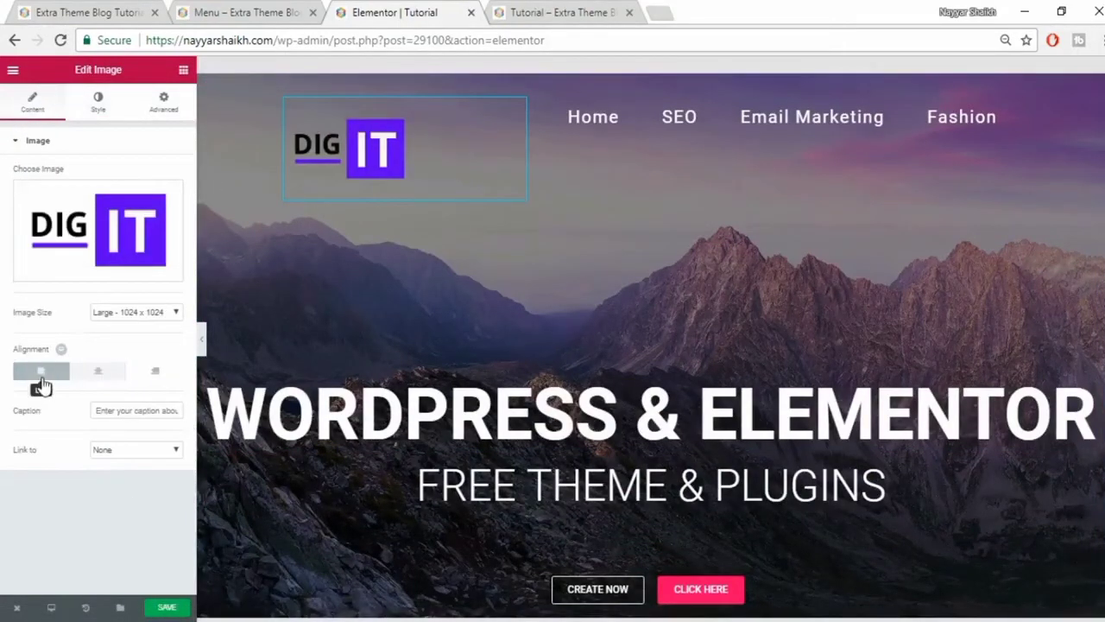
- Link the logo image to a Custom URL using the site's copied home page address, and check the logo on the home page
{"action": "left_click", "coordinate": [164, 452]}
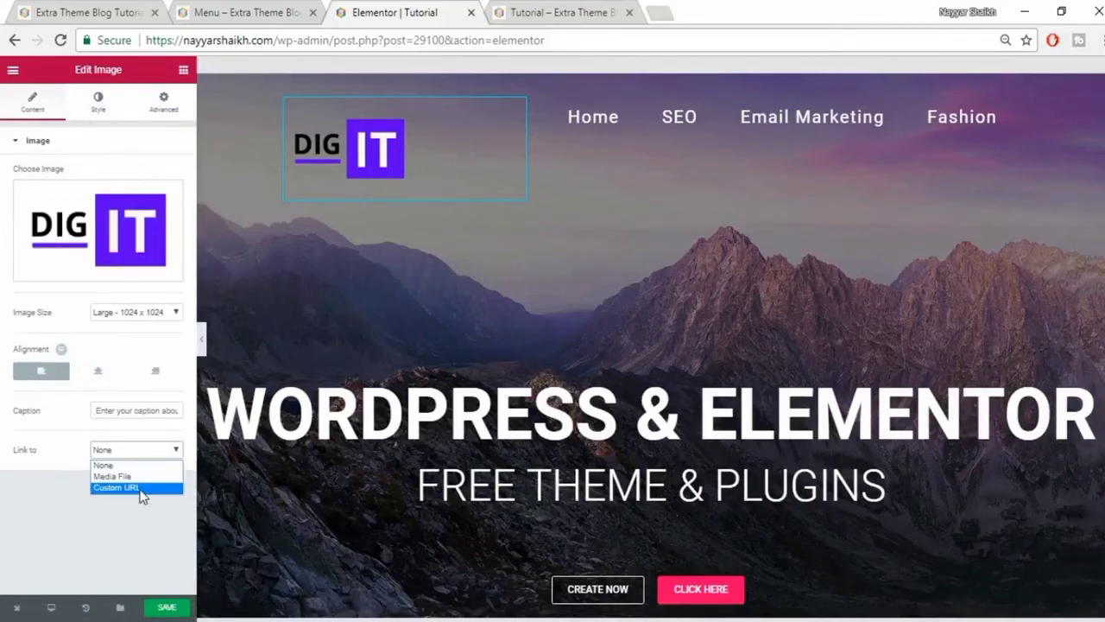
{"action": "left_click", "coordinate": [139, 489]}
{"action": "left_click", "coordinate": [134, 489]}
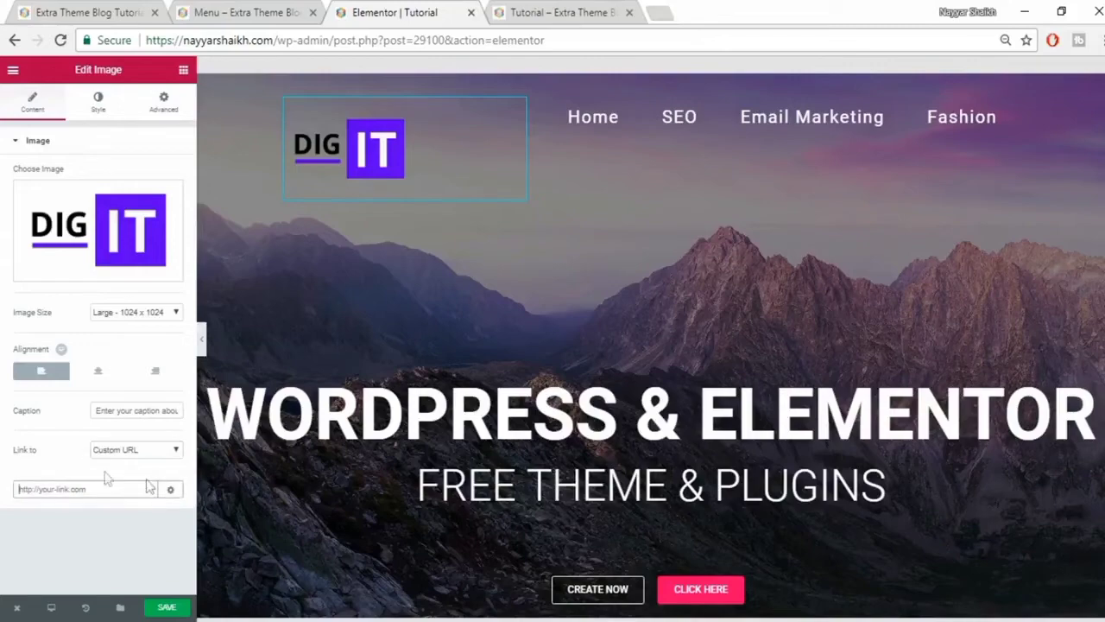
{"action": "left_click", "coordinate": [78, 14]}
{"action": "left_click", "coordinate": [313, 40]}
{"action": "key", "text": "ctrl+c"}
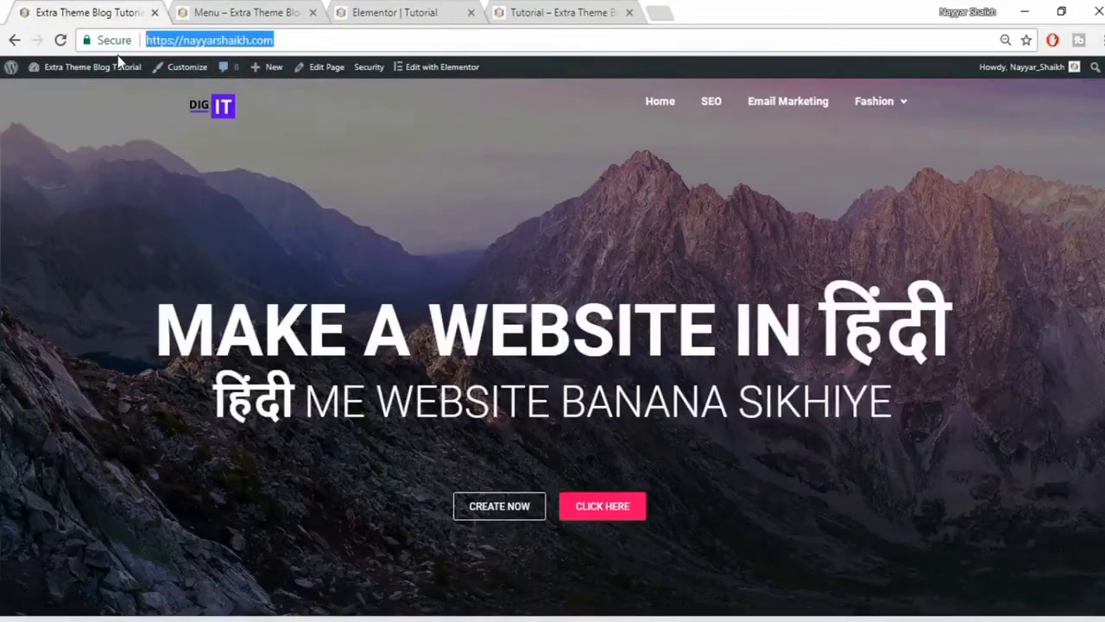
{"action": "left_click", "coordinate": [389, 13]}
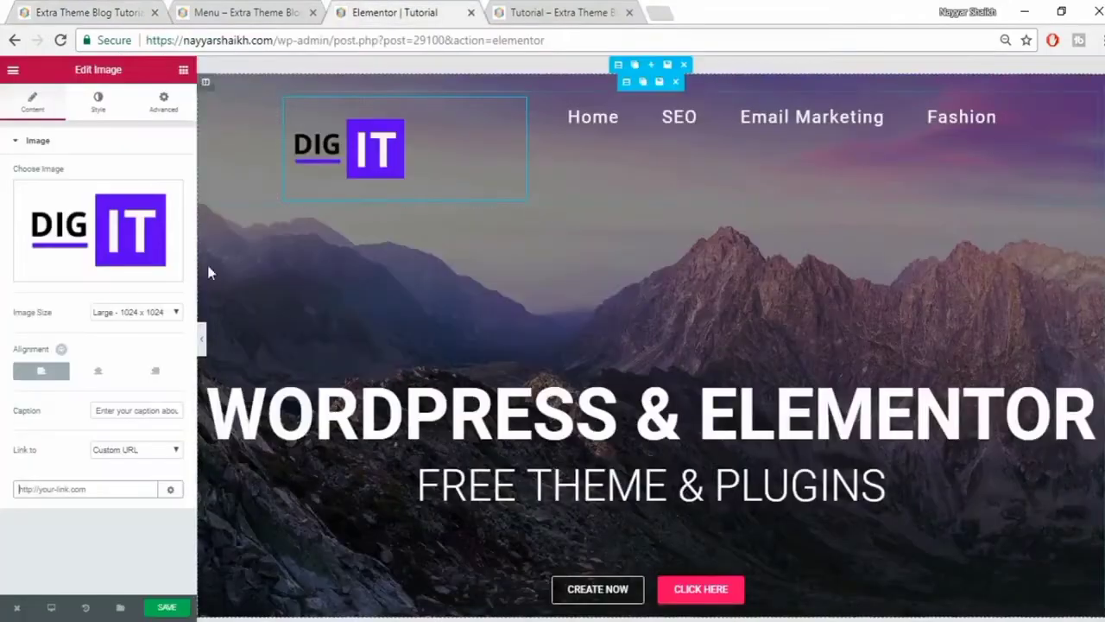
{"action": "key", "text": "ctrl+v"}
{"action": "left_click", "coordinate": [78, 14]}
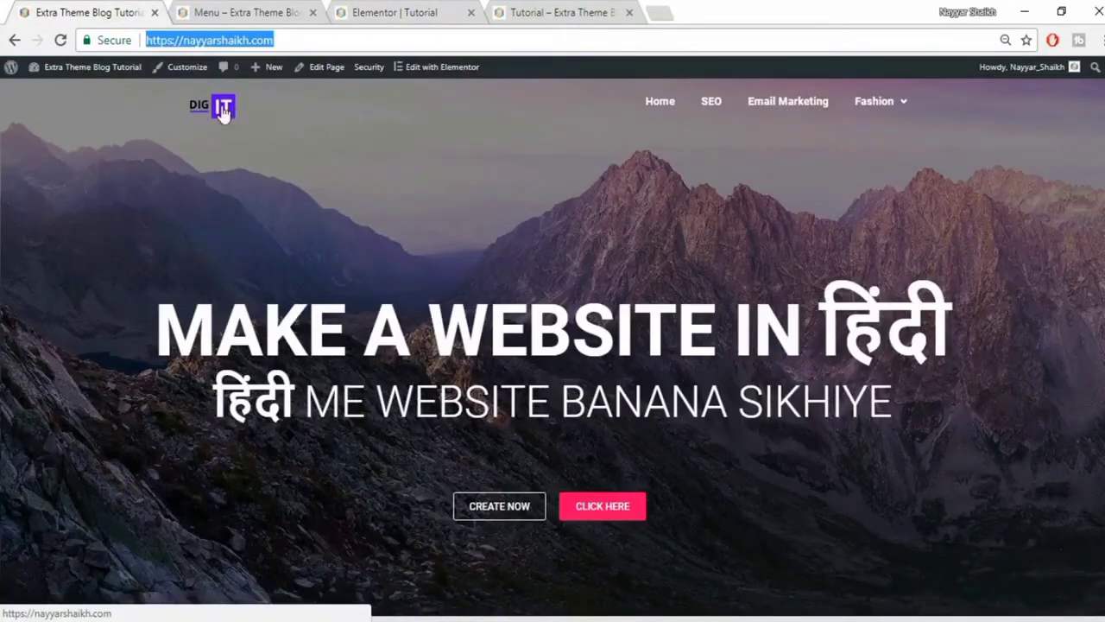
{"action": "left_click", "coordinate": [374, 10]}
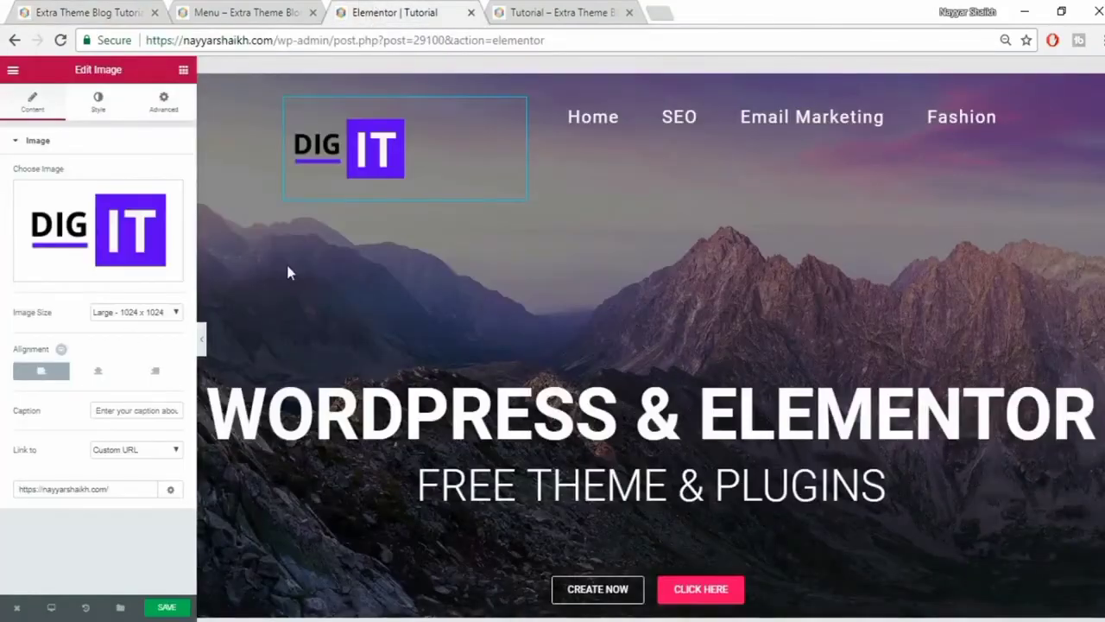
- Set the DIG IT logo image's size to 25% and its hover animation to Grow, and save the page
{"action": "left_click", "coordinate": [97, 102]}
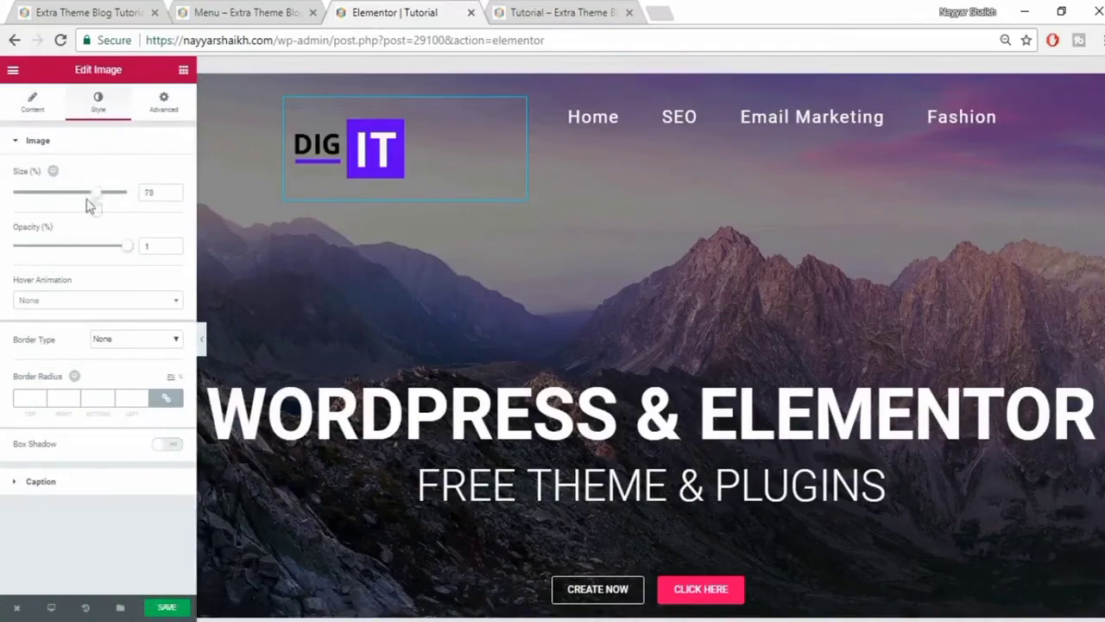
{"action": "left_click_drag", "start_coordinate": [90, 205], "coordinate": [41, 214]}
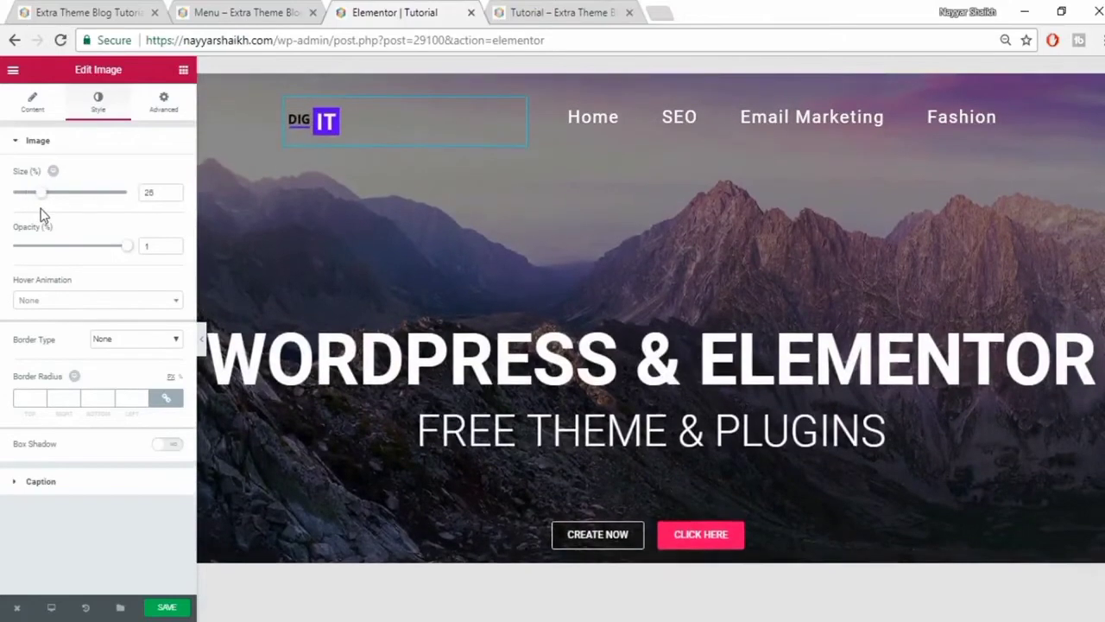
{"action": "left_click_drag", "start_coordinate": [108, 254], "coordinate": [156, 268]}
{"action": "left_click", "coordinate": [123, 302]}
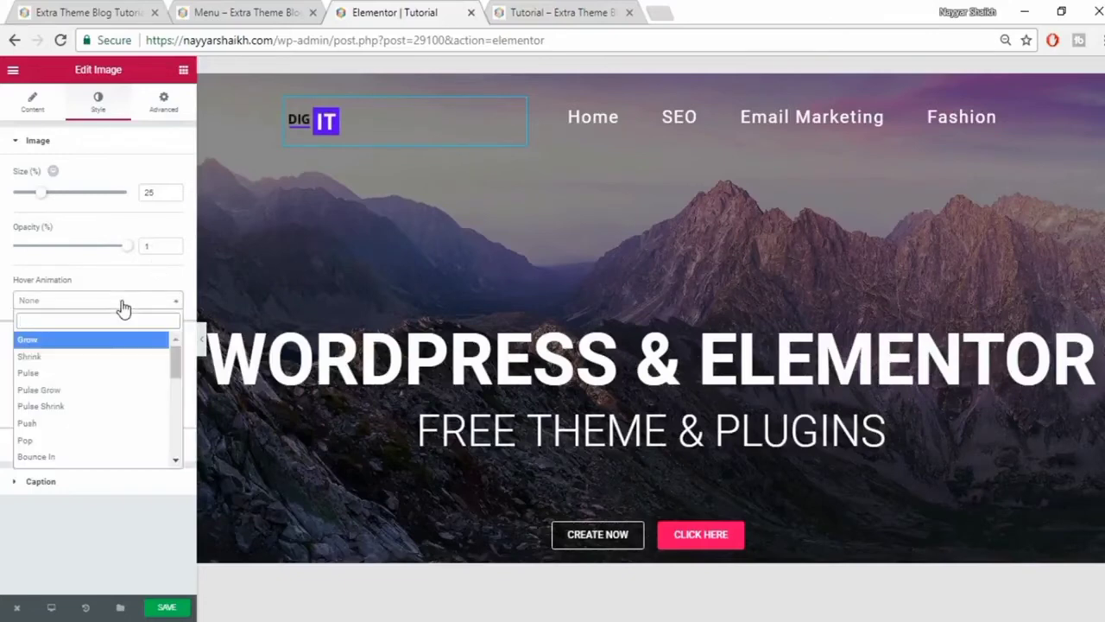
{"action": "left_click", "coordinate": [73, 346]}
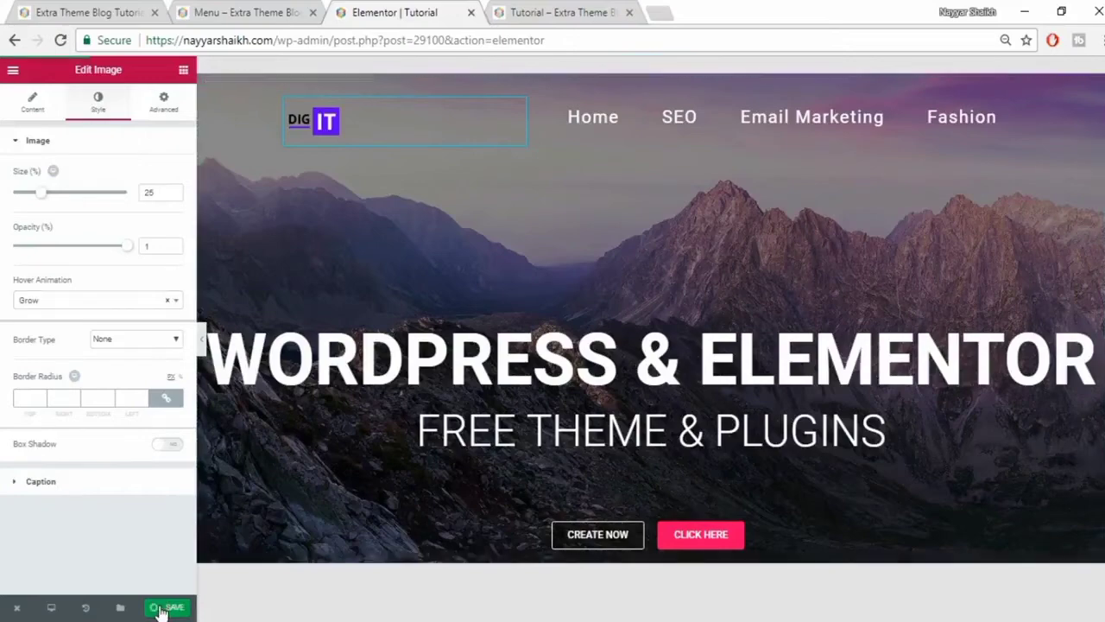
{"action": "left_click", "coordinate": [155, 604]}
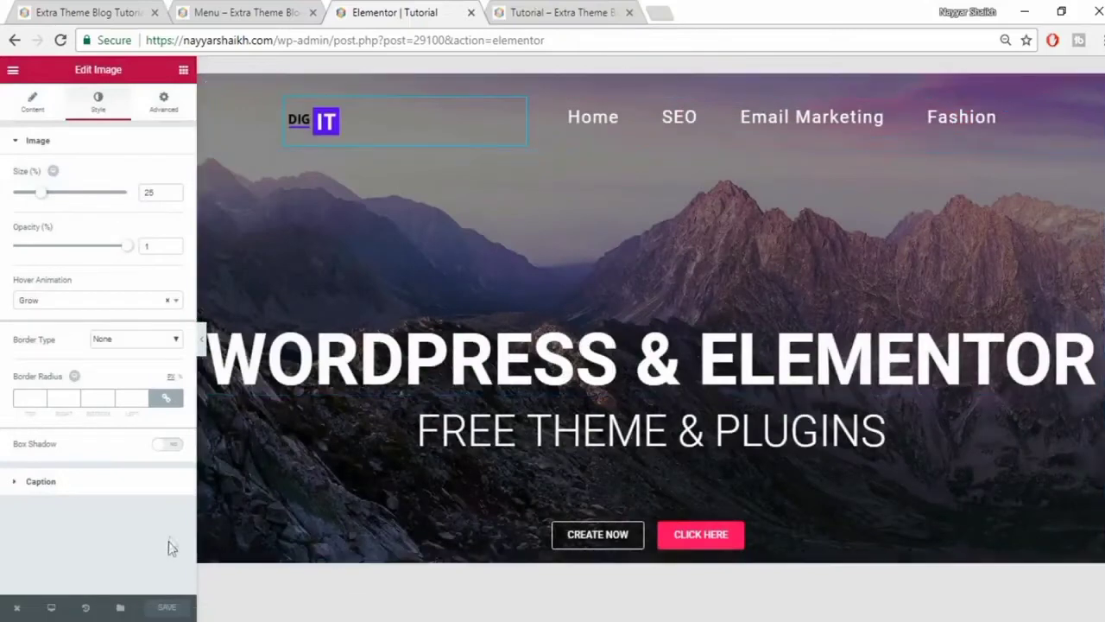
- In the mobile preview, set the logo image's size to 48% and its alignment to right
{"action": "left_click", "coordinate": [52, 609]}
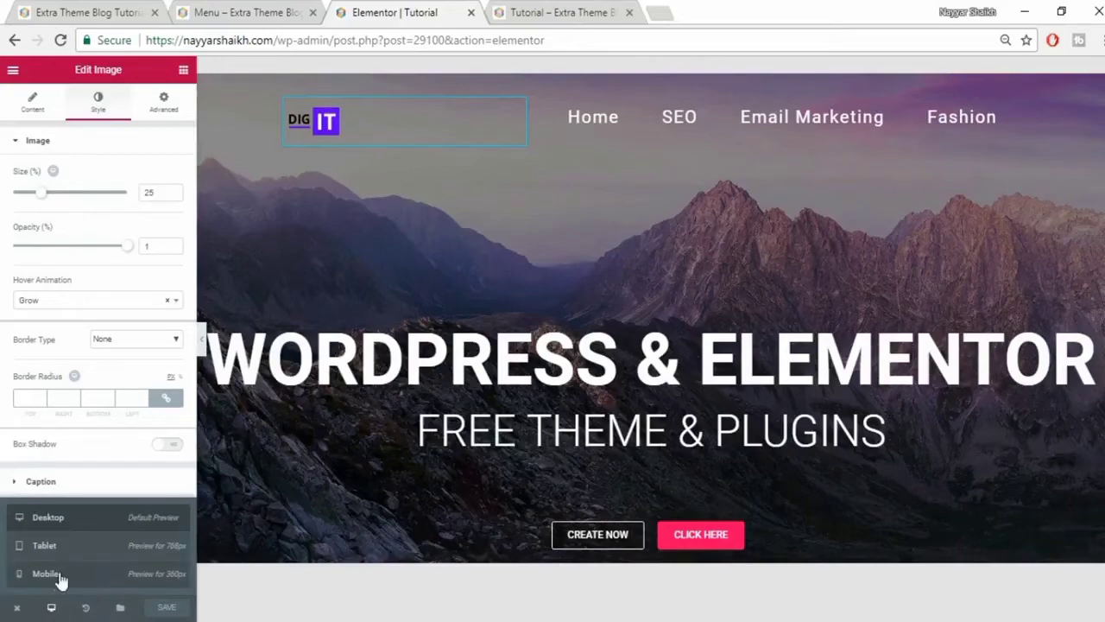
{"action": "left_click", "coordinate": [59, 576]}
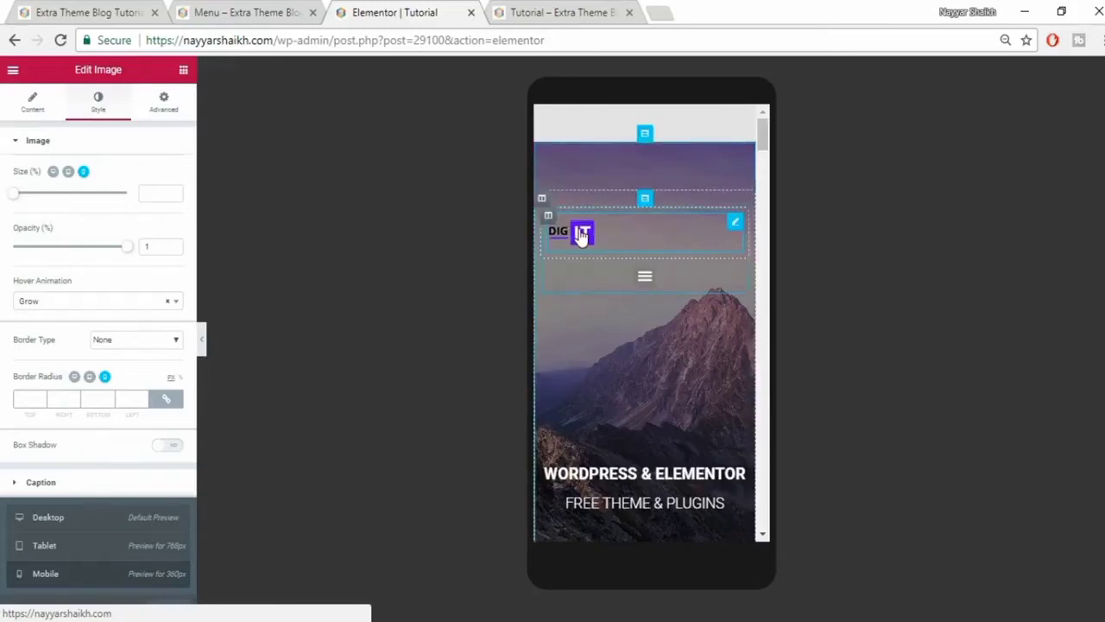
{"action": "left_click", "coordinate": [34, 107]}
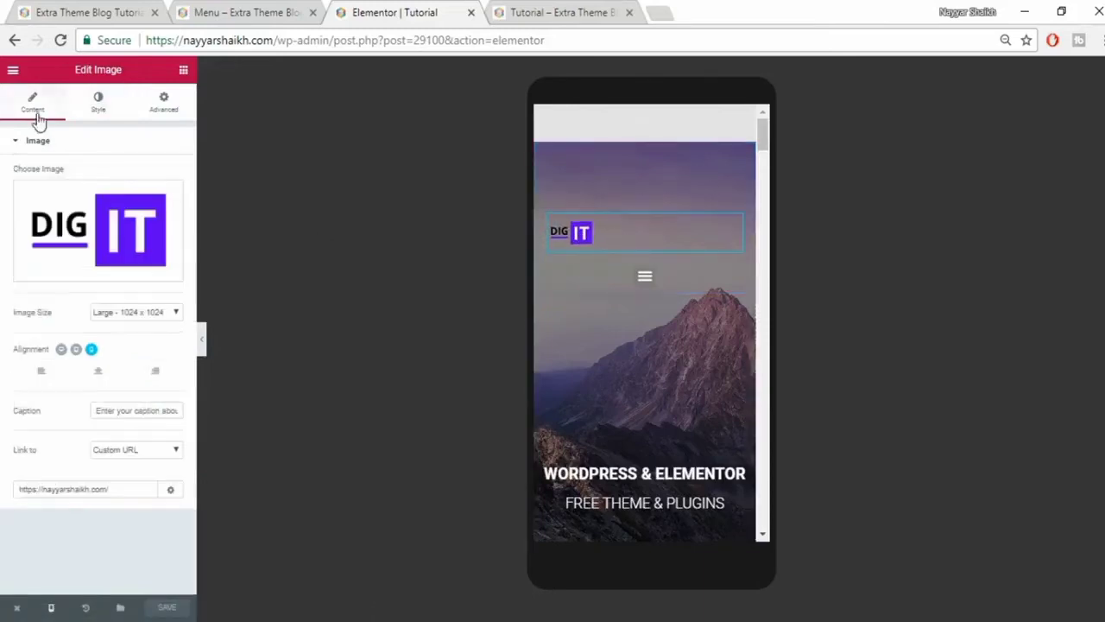
{"action": "left_click", "coordinate": [105, 377]}
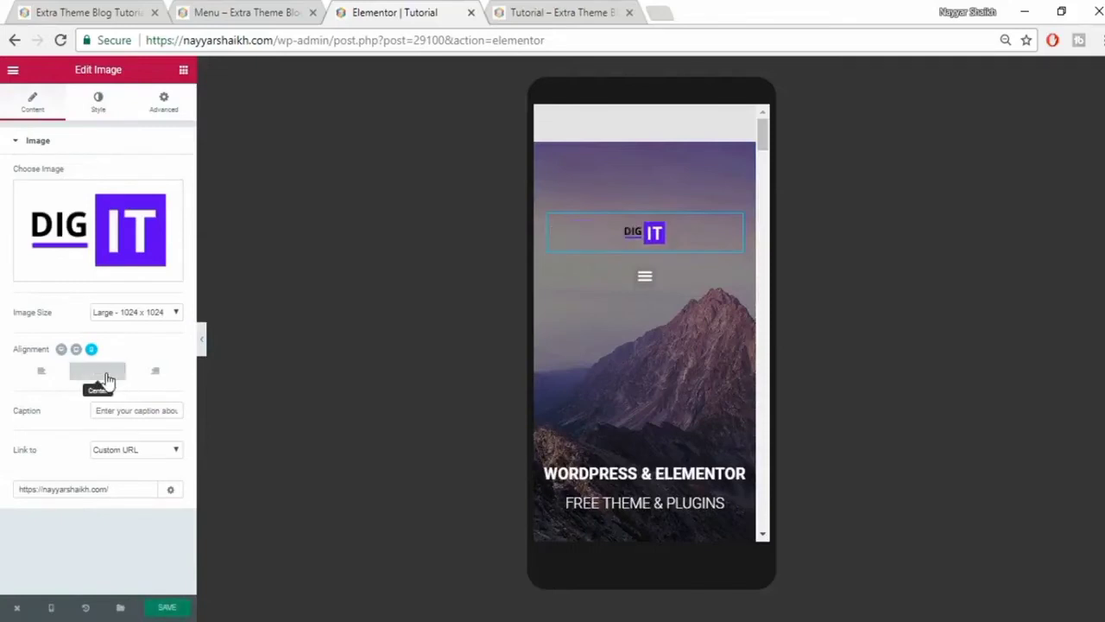
{"action": "left_click", "coordinate": [99, 104]}
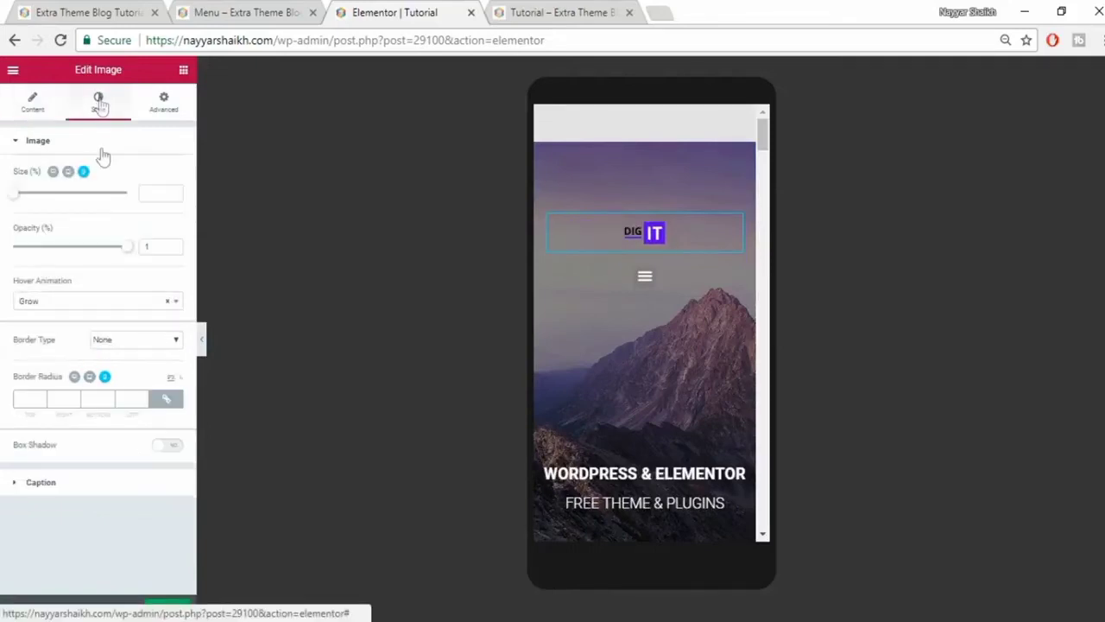
{"action": "left_click_drag", "start_coordinate": [27, 198], "coordinate": [72, 205]}
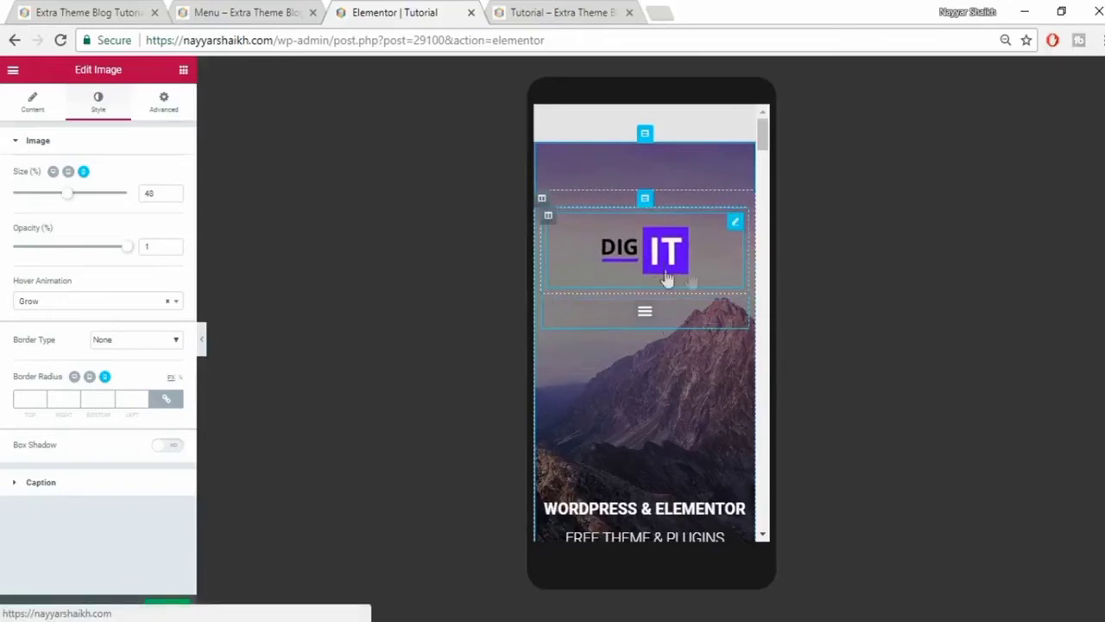
{"action": "left_click", "coordinate": [34, 109]}
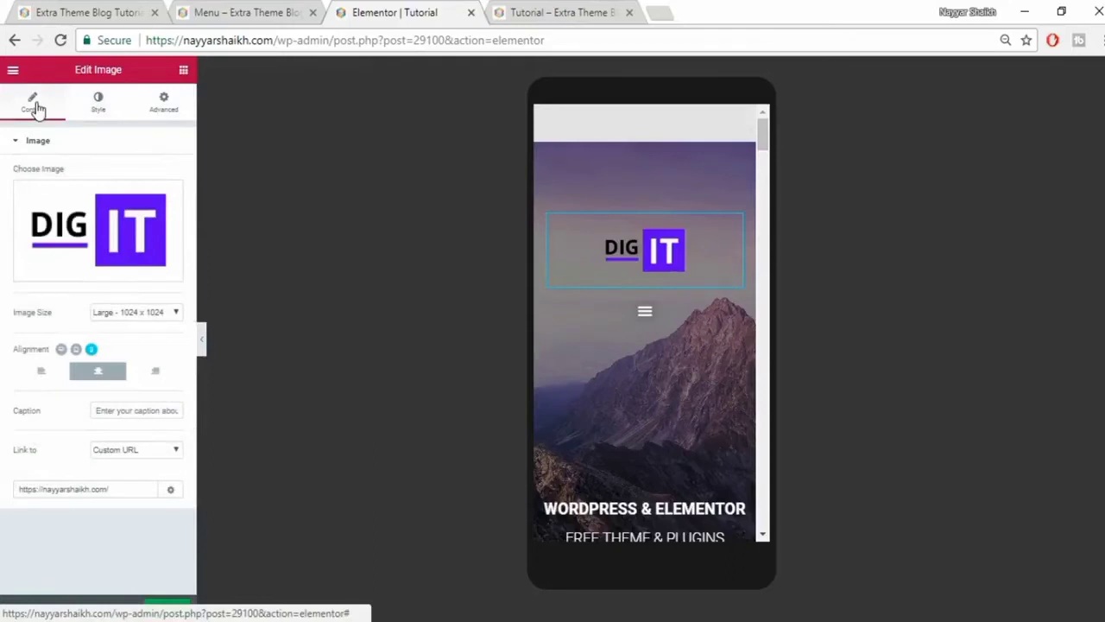
{"action": "left_click", "coordinate": [154, 373]}
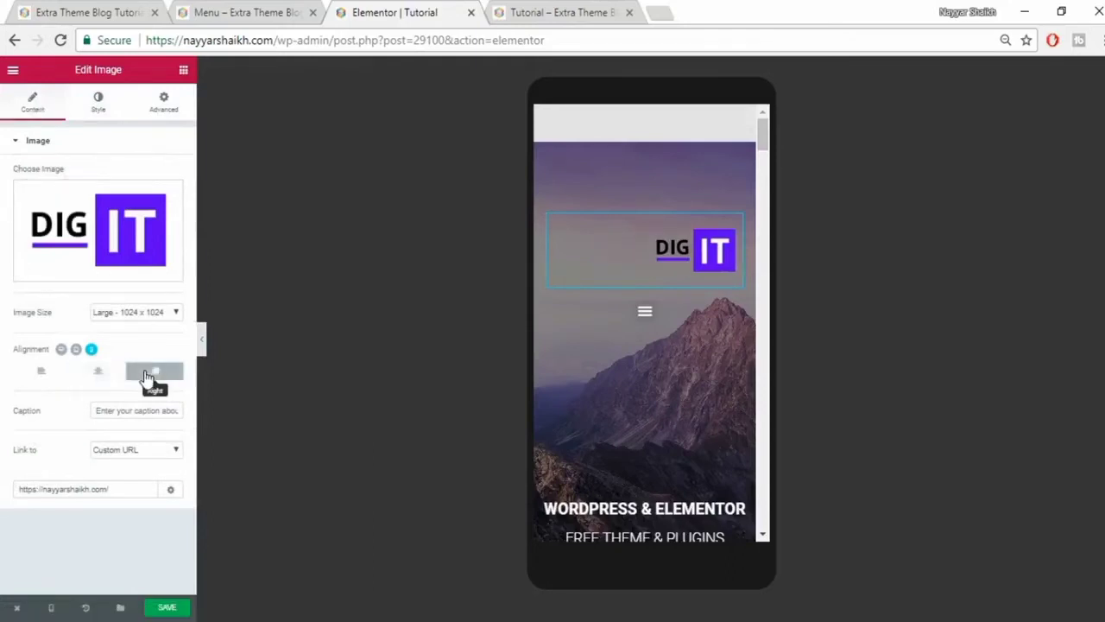
- Clear the Nav Menu's alignment and align its mobile hamburger toggle to the left
{"action": "left_click", "coordinate": [643, 314]}
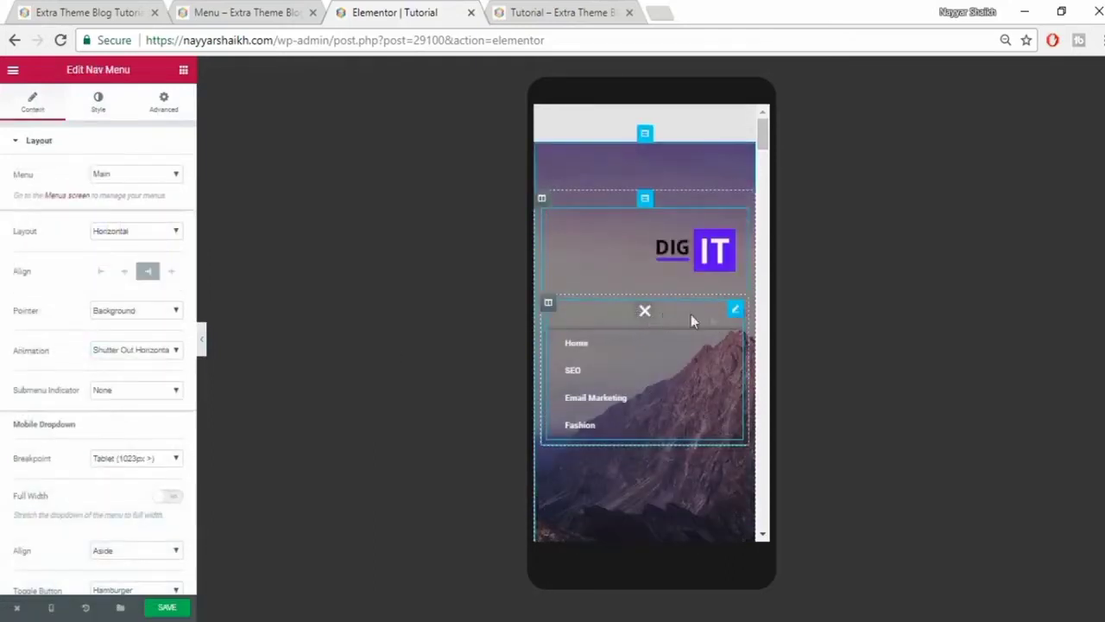
{"action": "left_click", "coordinate": [644, 312]}
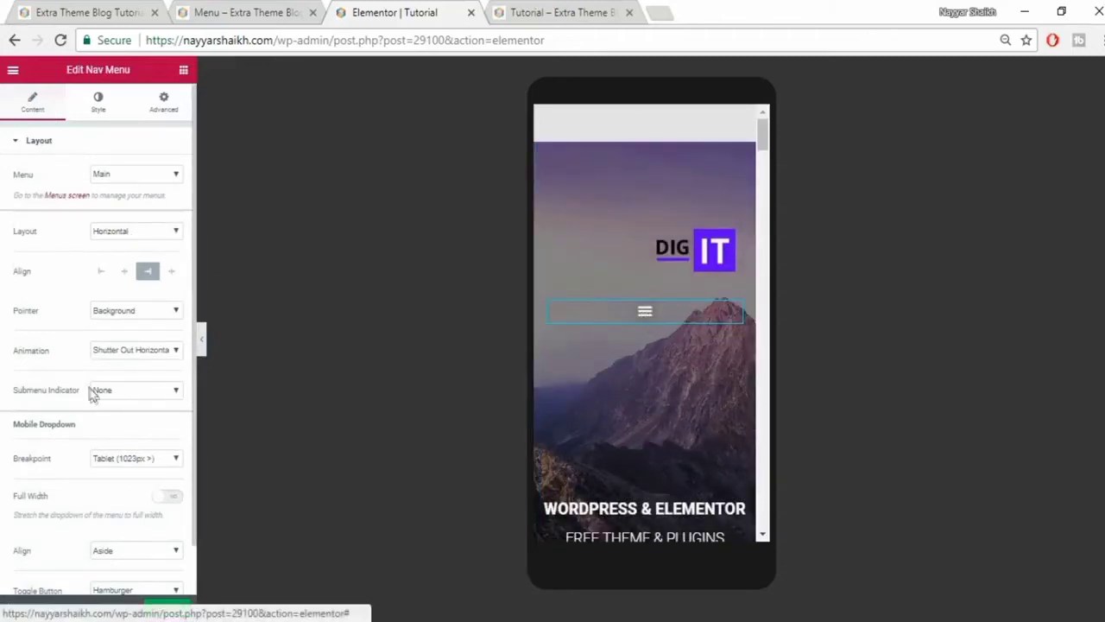
{"action": "scroll", "coordinate": [95, 406], "scroll_direction": "down", "scroll_amount": 1}
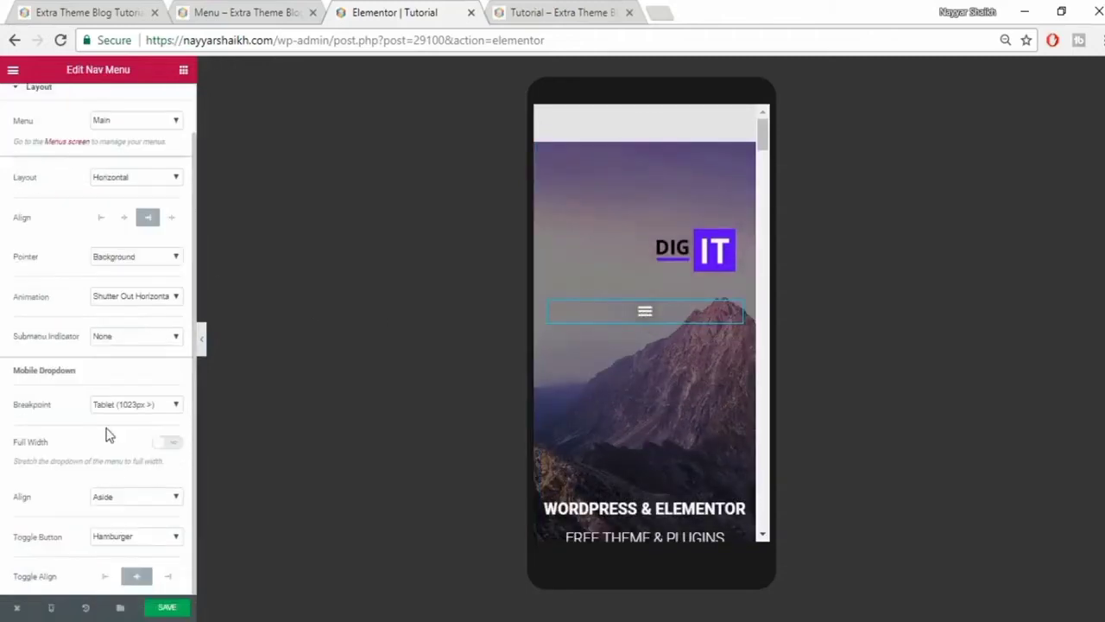
{"action": "left_click", "coordinate": [101, 223]}
{"action": "left_click", "coordinate": [101, 223]}
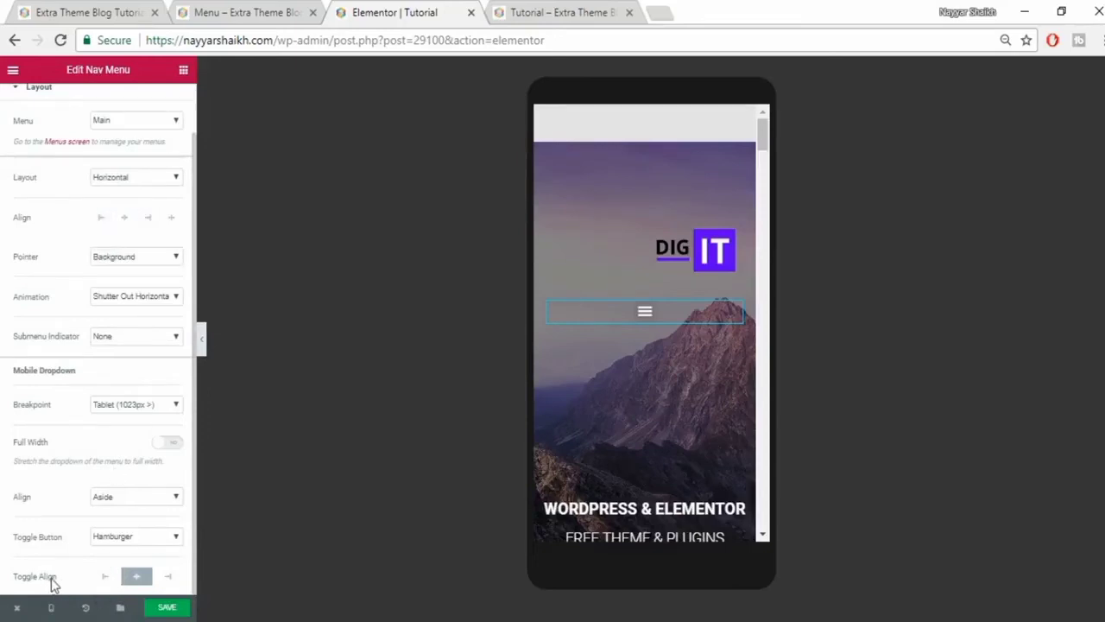
{"action": "left_click", "coordinate": [105, 577]}
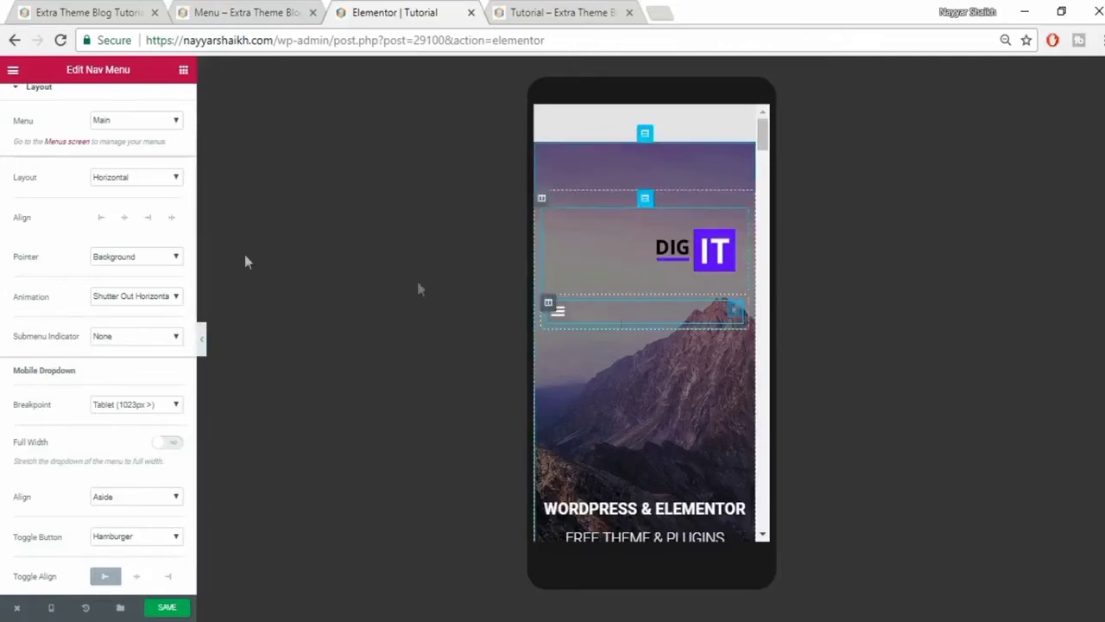
- Set the Nav Menu's toggle button size to 42
{"action": "scroll", "coordinate": [112, 259], "scroll_direction": "up", "scroll_amount": 1}
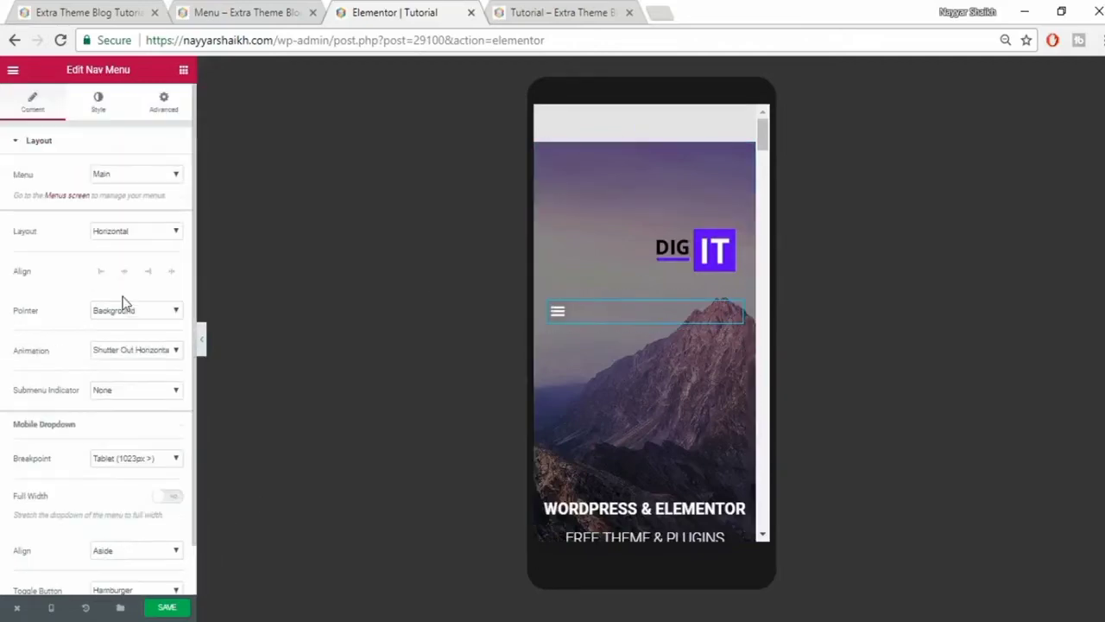
{"action": "left_click", "coordinate": [99, 114]}
{"action": "left_click", "coordinate": [92, 147]}
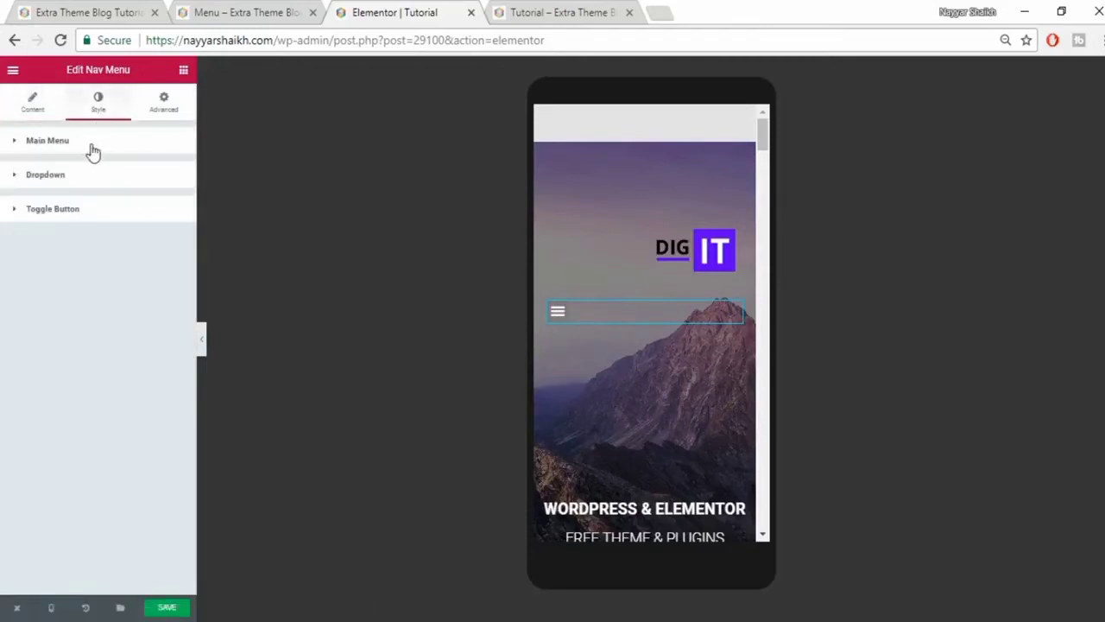
{"action": "left_click", "coordinate": [62, 216]}
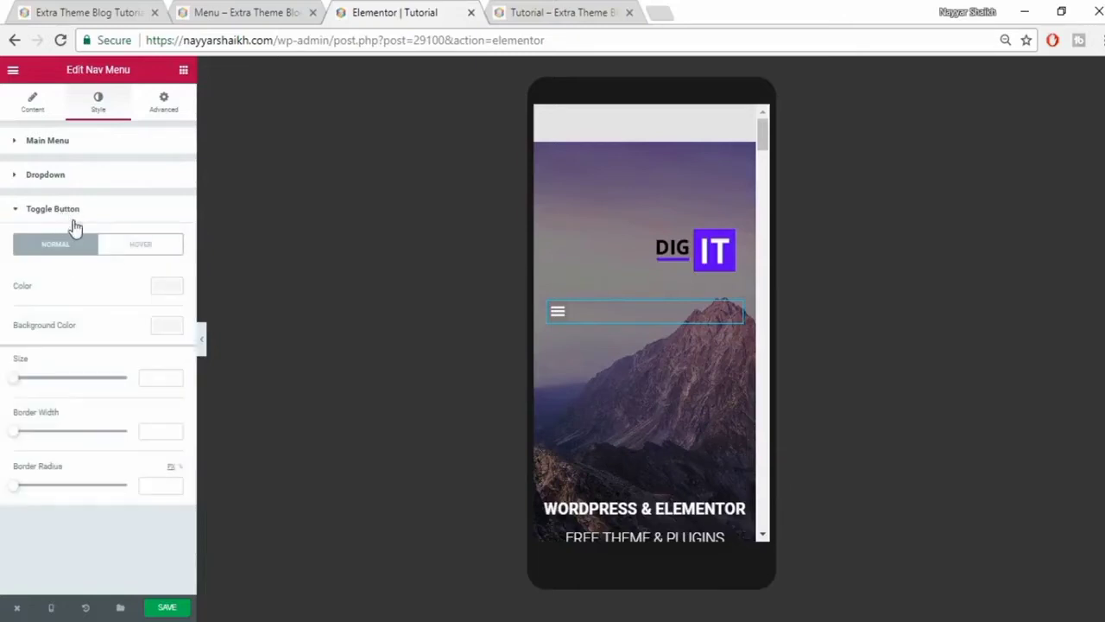
{"action": "left_click_drag", "start_coordinate": [15, 380], "coordinate": [51, 382]}
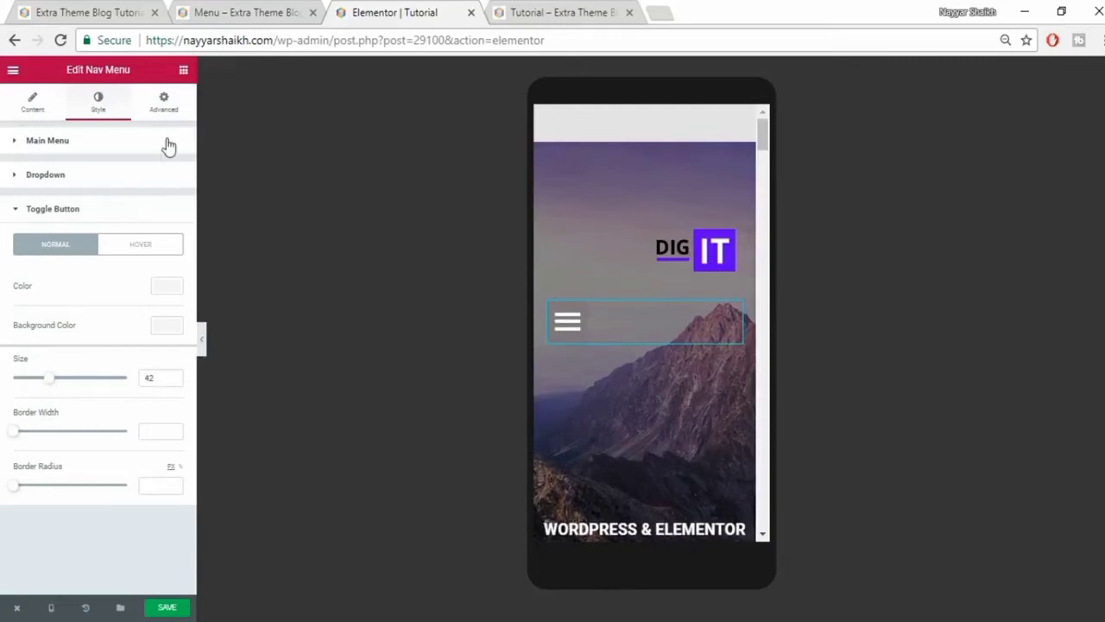
- Give the toggle button the white colour #ffffff and the dark grey background colour #54595F
{"action": "left_click", "coordinate": [163, 286]}
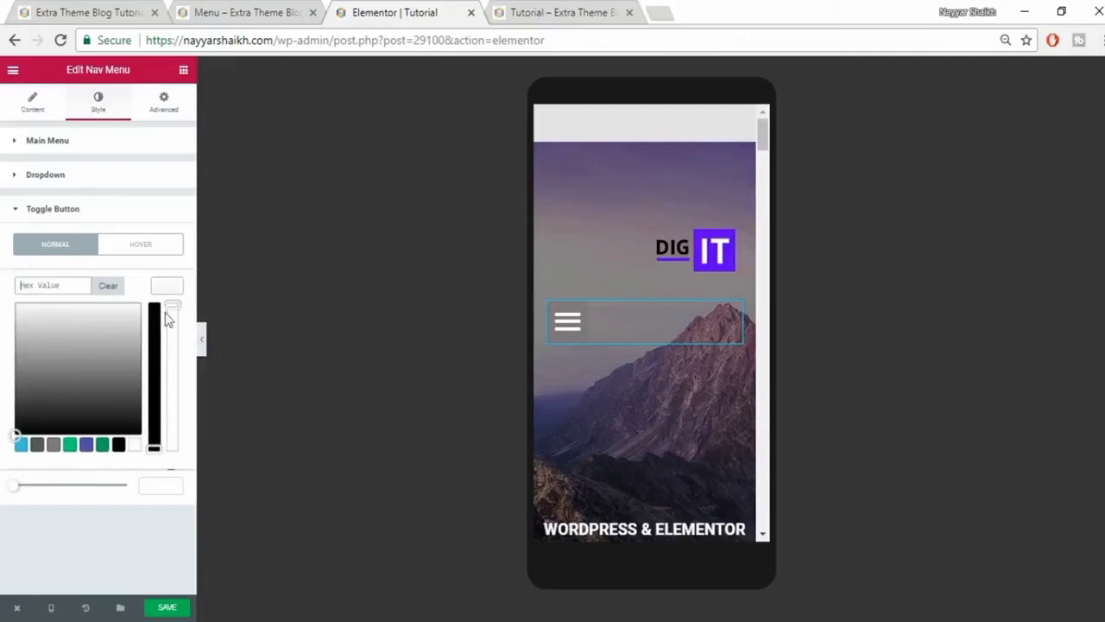
{"action": "left_click", "coordinate": [136, 446]}
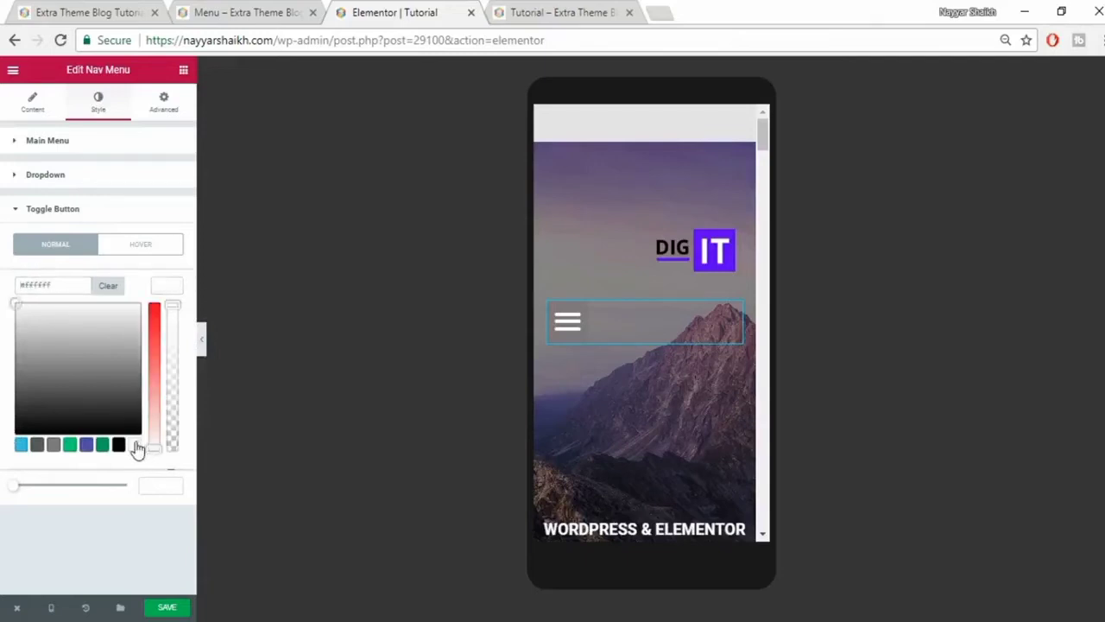
{"action": "left_click", "coordinate": [178, 288]}
{"action": "left_click", "coordinate": [167, 332]}
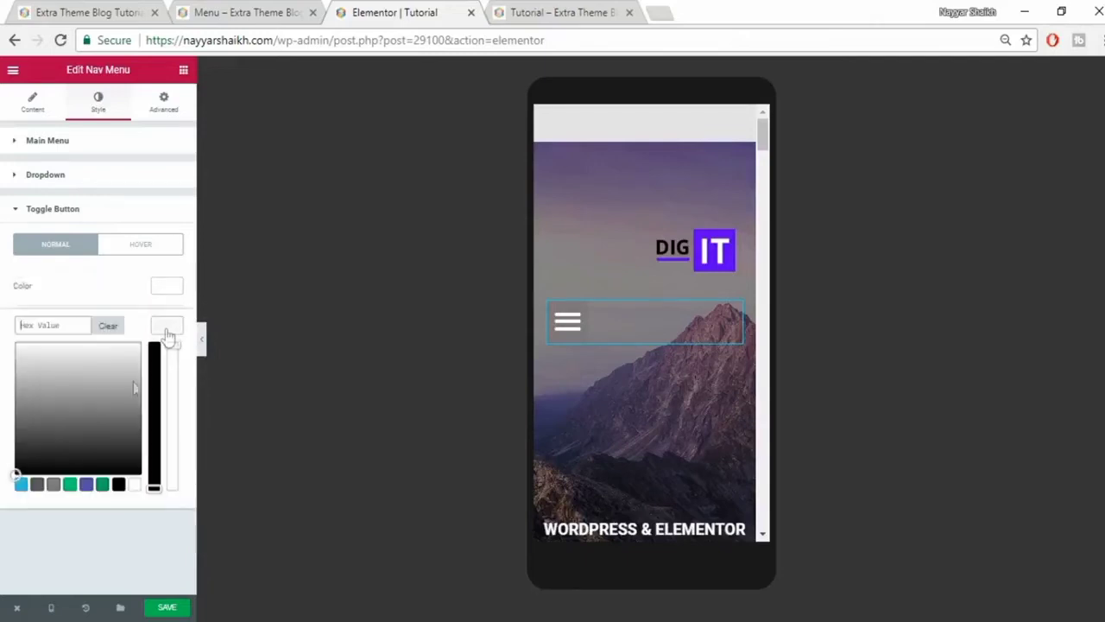
{"action": "left_click", "coordinate": [37, 483]}
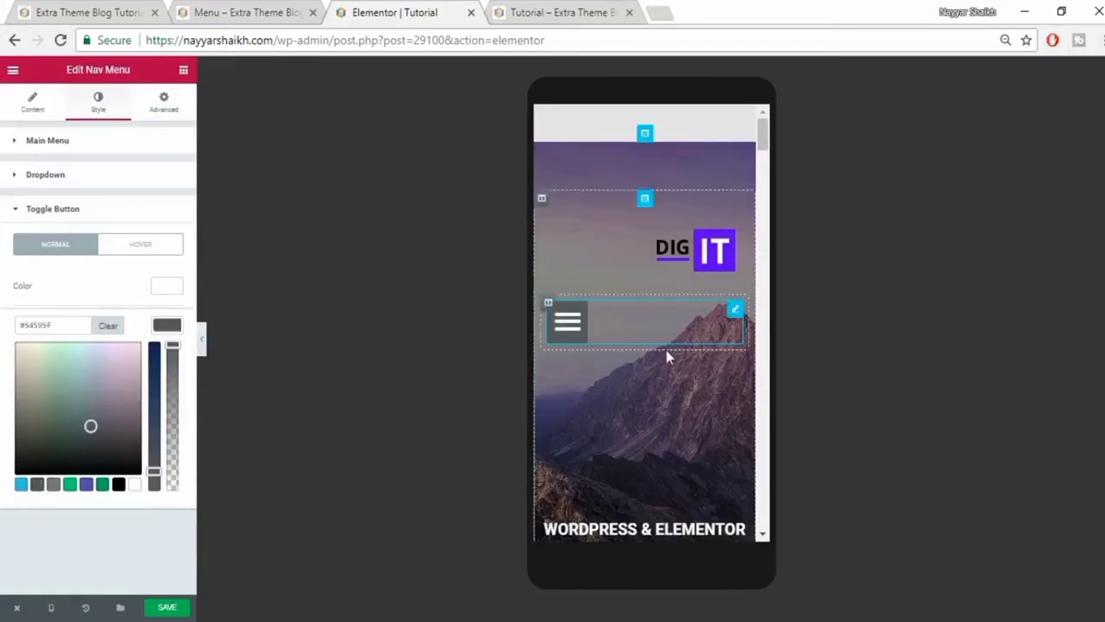
{"action": "left_click", "coordinate": [166, 328]}
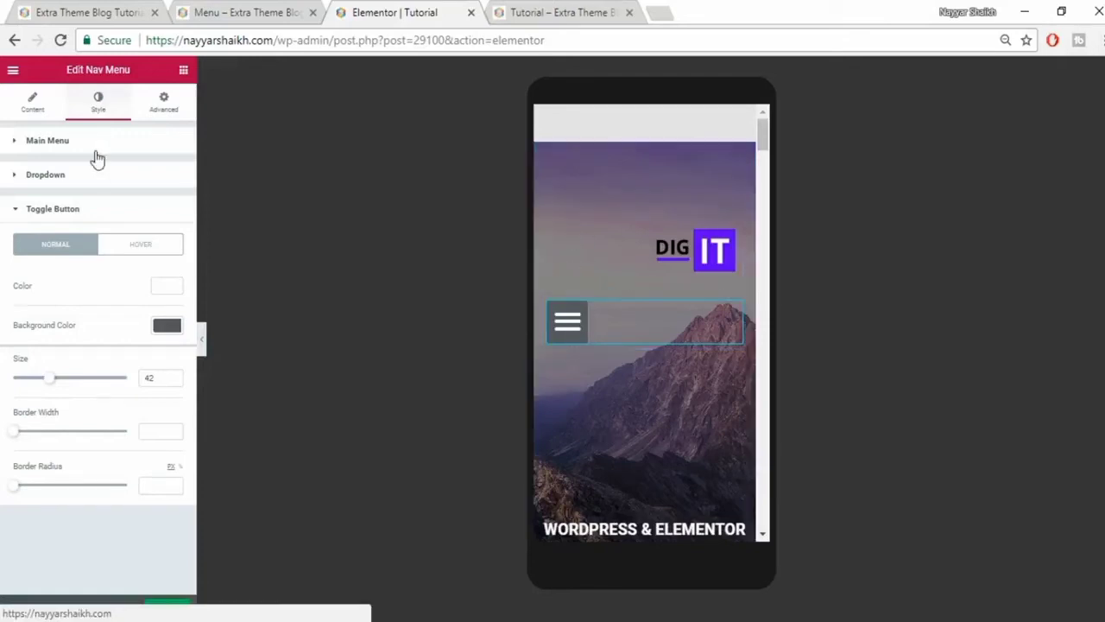
- Unlink the Nav Menu's mobile margin values and set its top margin to -150 px
{"action": "left_click", "coordinate": [169, 103]}
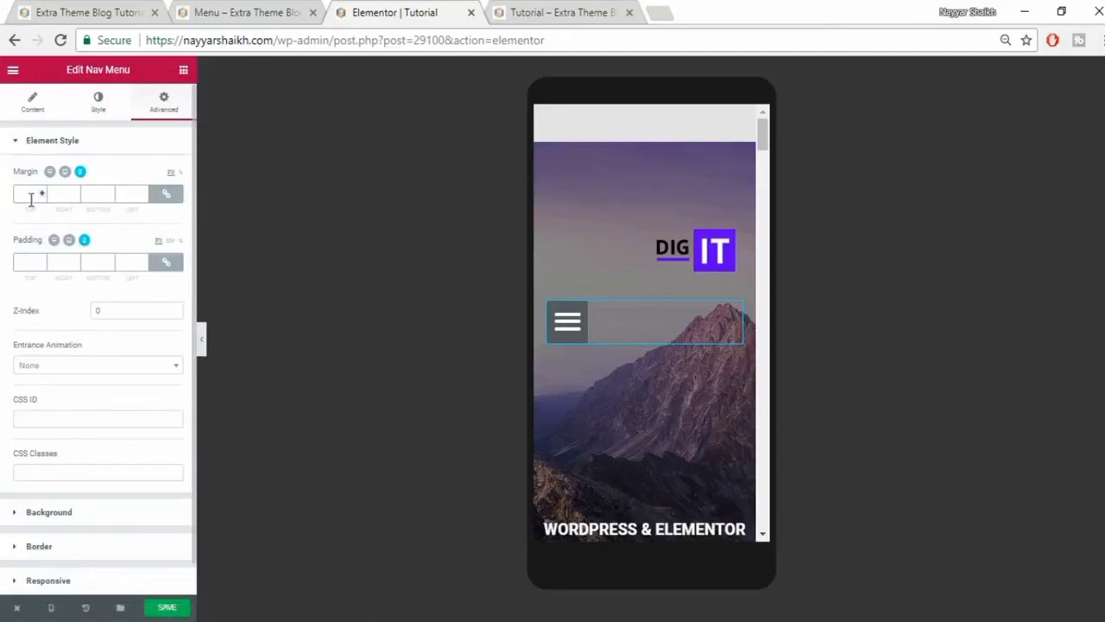
{"action": "left_click", "coordinate": [166, 194]}
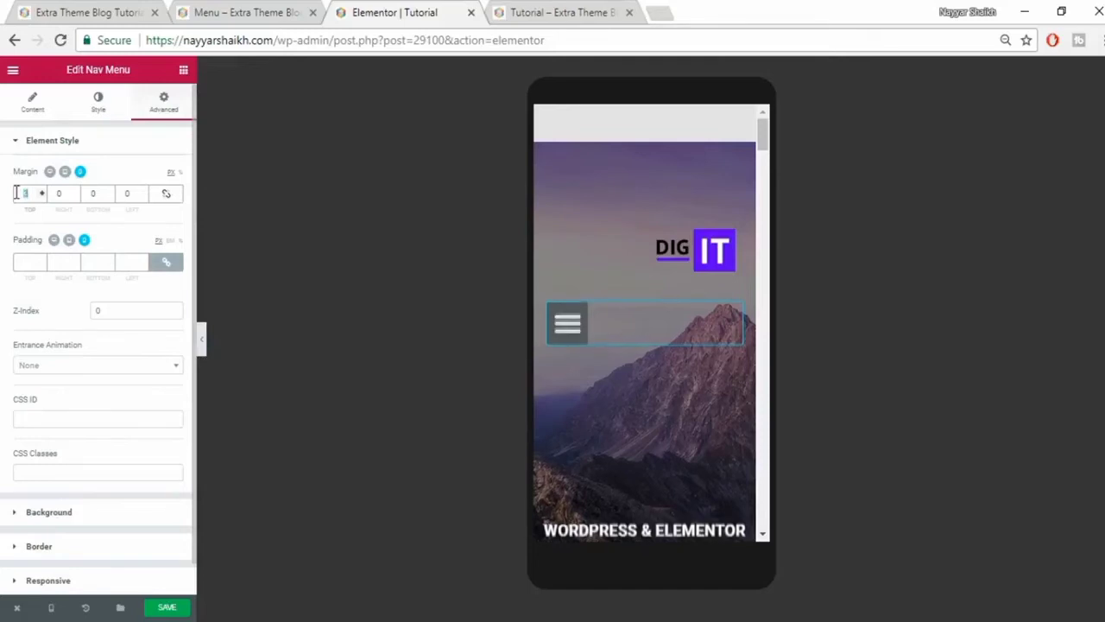
{"action": "type", "text": "30"}
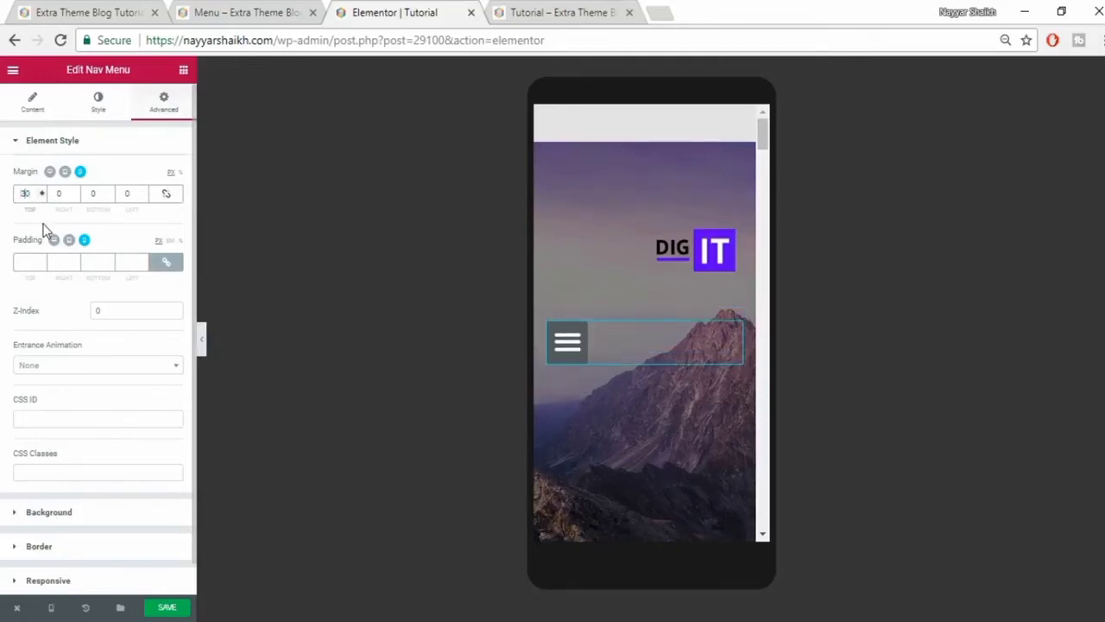
{"action": "type", "text": "-"}
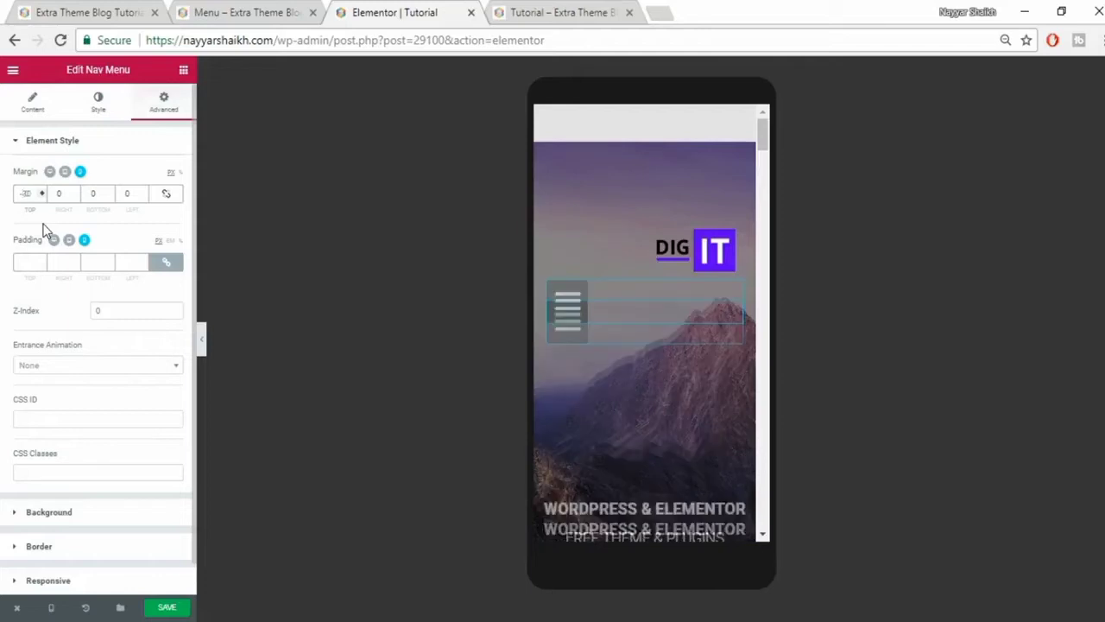
{"action": "key", "text": "BackSpace"}
{"action": "key", "text": "BackSpace"}
{"action": "type", "text": "50"}
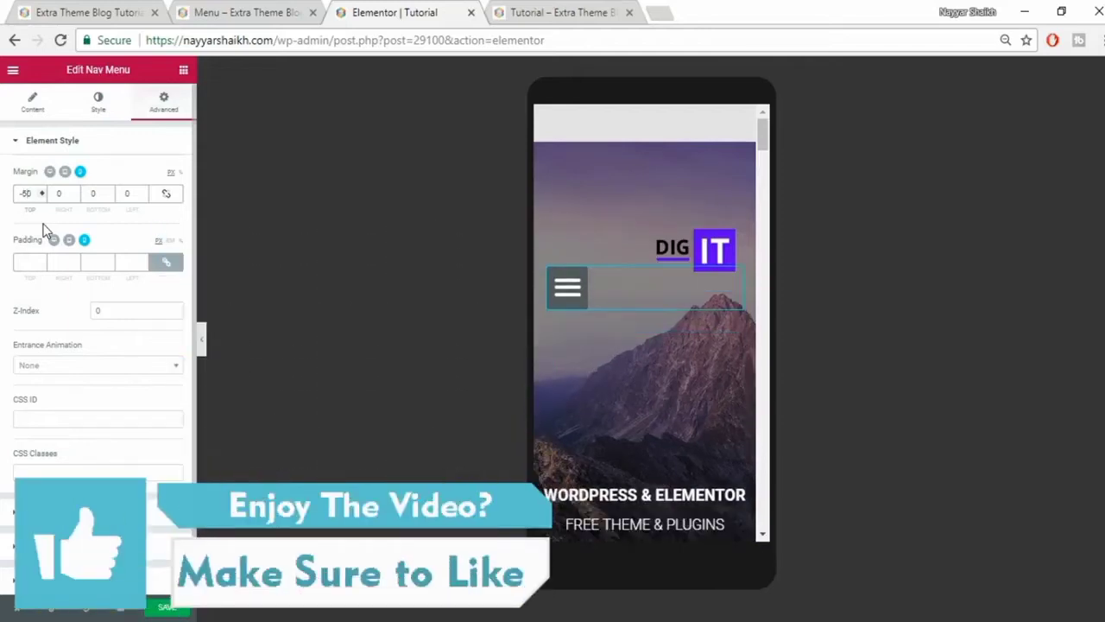
{"action": "key", "text": "BackSpace"}
{"action": "key", "text": "BackSpace"}
{"action": "key", "text": "BackSpace"}
{"action": "type", "text": "0"}
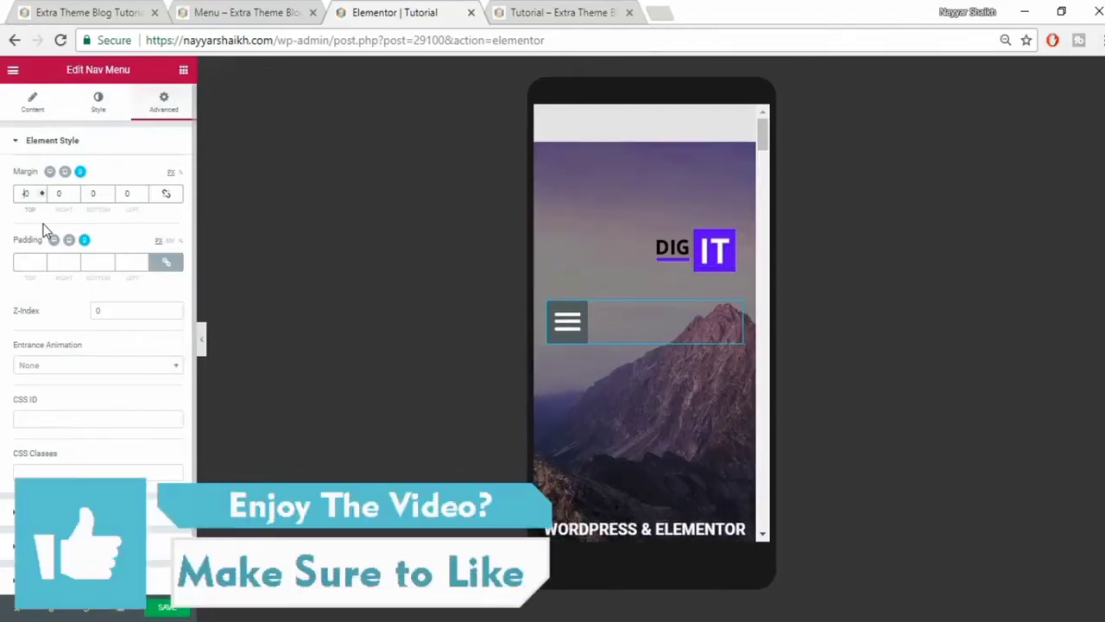
{"action": "key", "text": "BackSpace"}
{"action": "type", "text": "-150"}
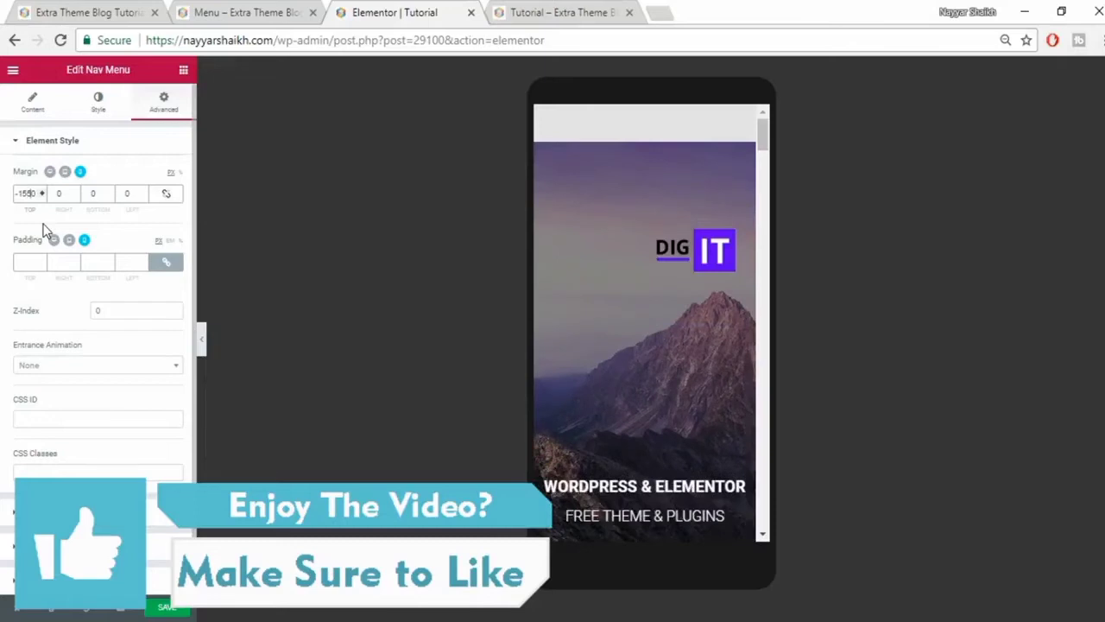
{"action": "key", "text": "BackSpace"}
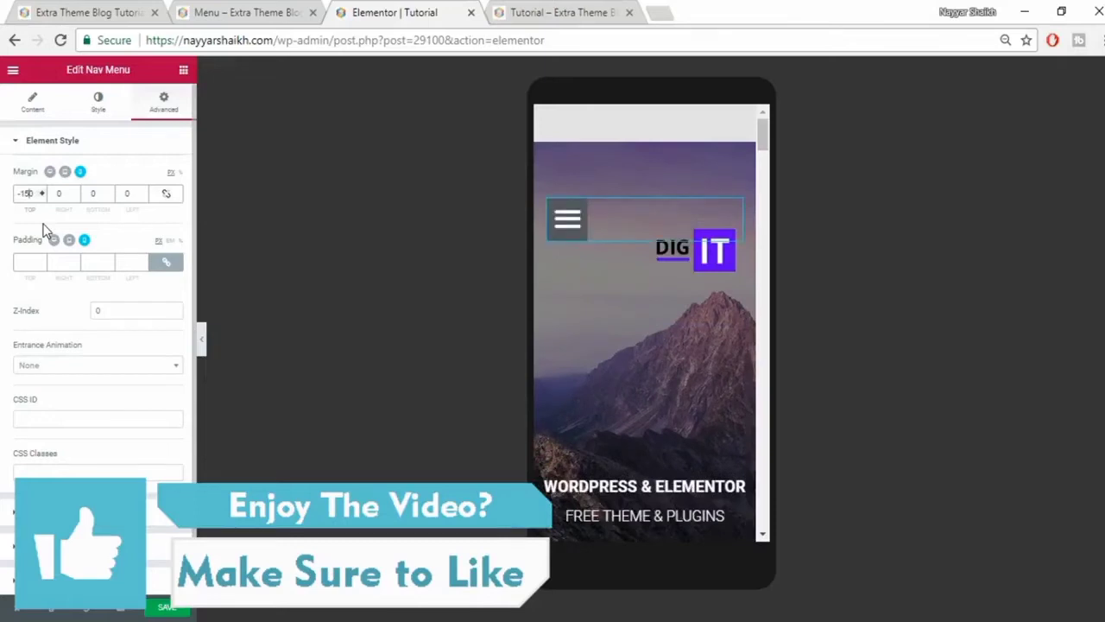
- Set the Nav Menu's mobile top margin to -110 px and try out its hamburger toggle in the preview
{"action": "key", "text": "BackSpace"}
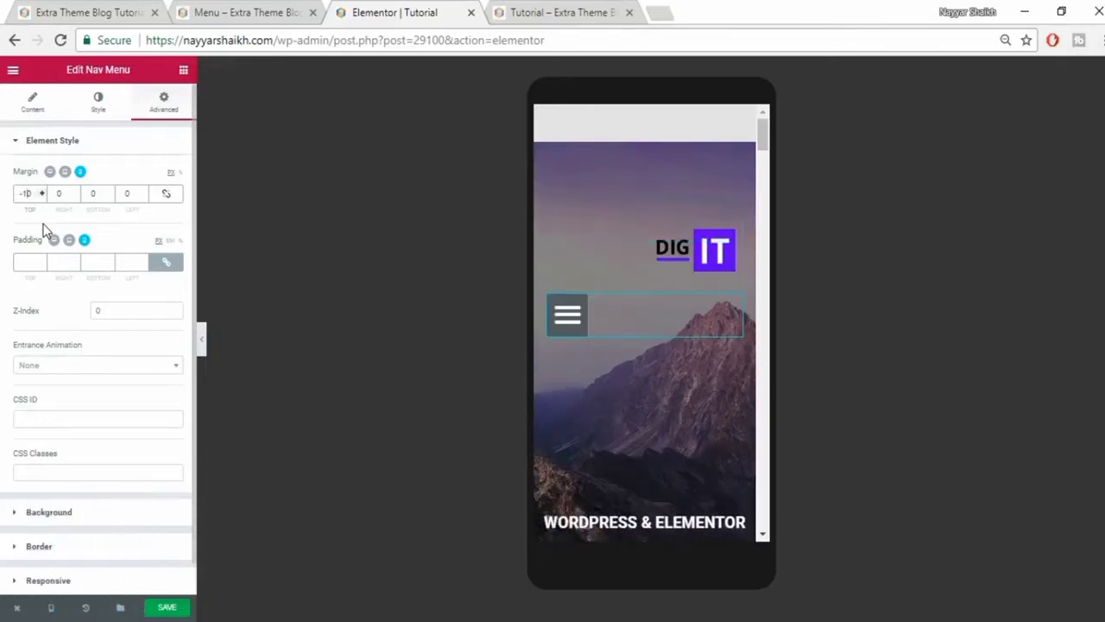
{"action": "type", "text": "0"}
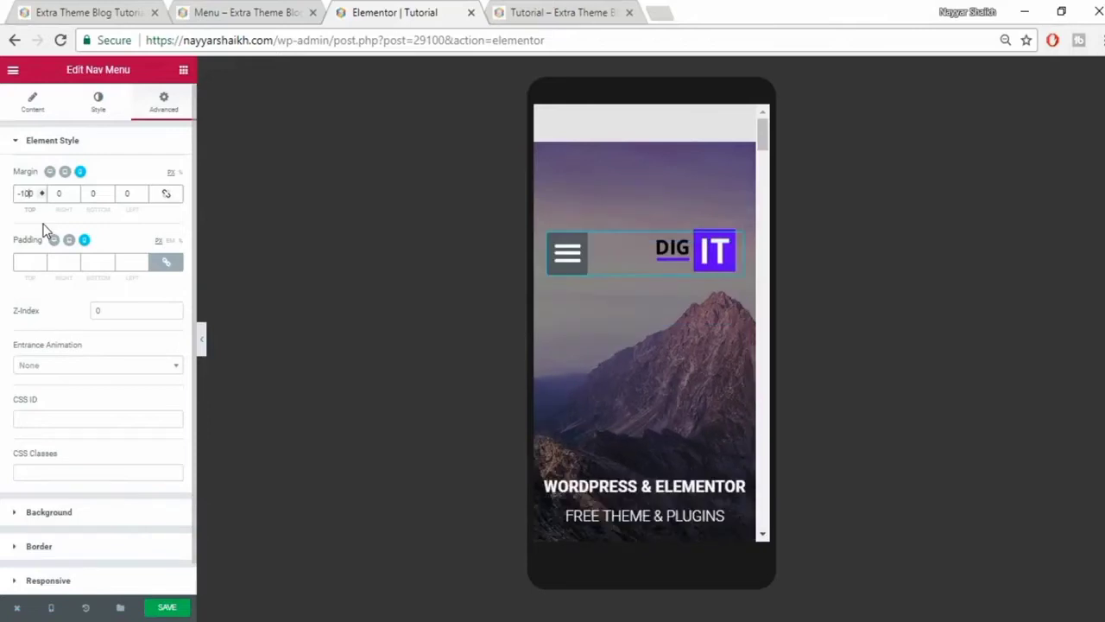
{"action": "key", "text": "BackSpace"}
{"action": "type", "text": "0"}
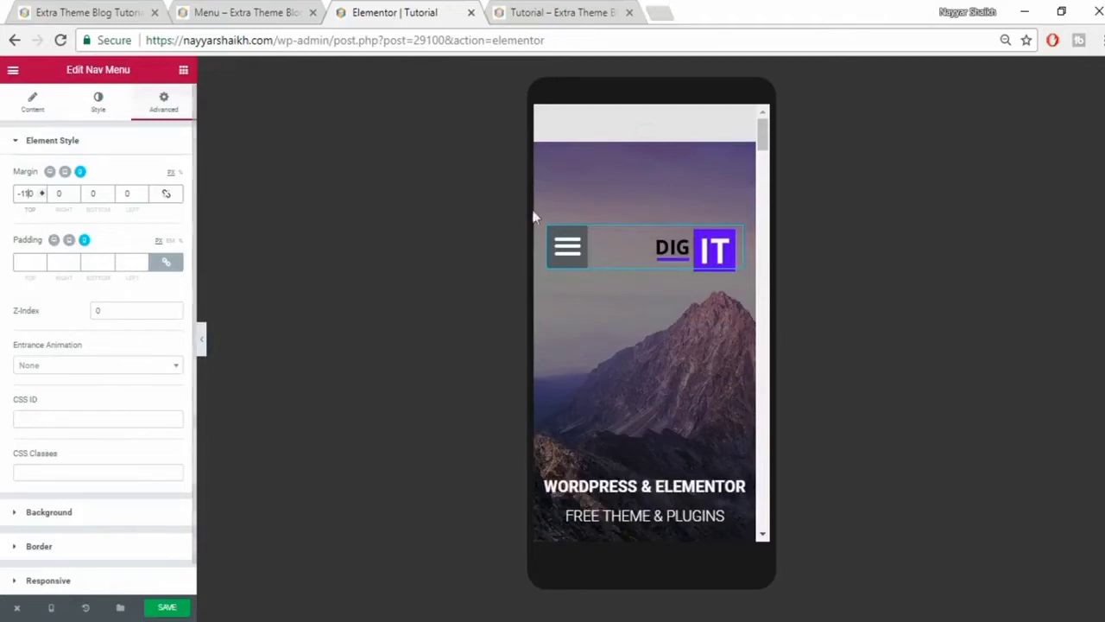
{"action": "left_click", "coordinate": [655, 295]}
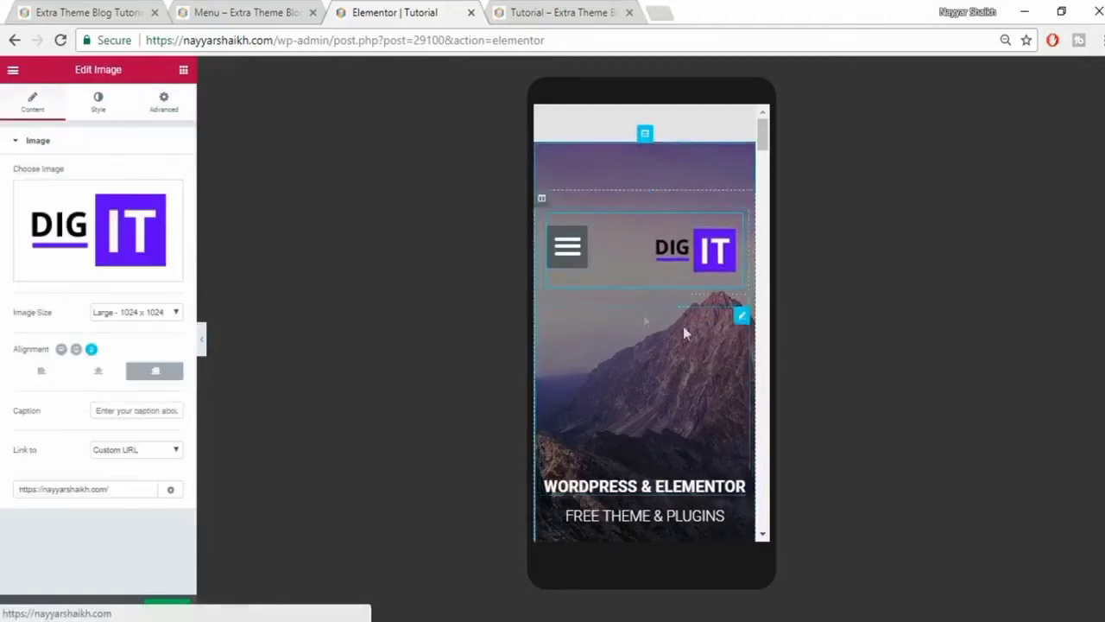
{"action": "left_click", "coordinate": [570, 264]}
{"action": "left_click", "coordinate": [568, 261]}
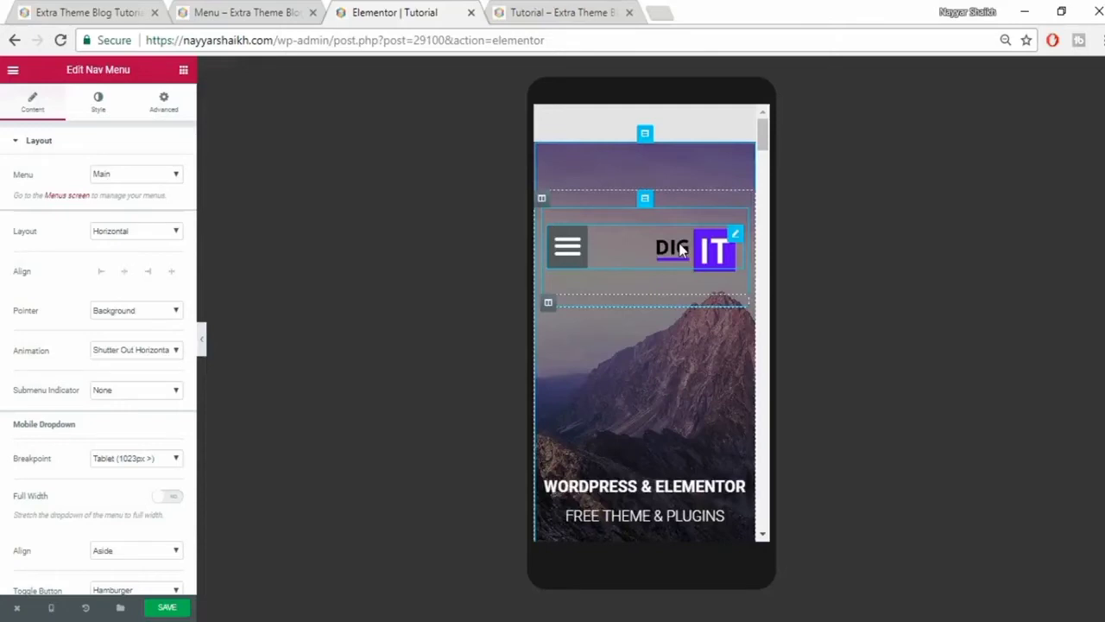
- Switch the responsive preview back to Desktop and save the Tutorial page
{"action": "left_click", "coordinate": [49, 611]}
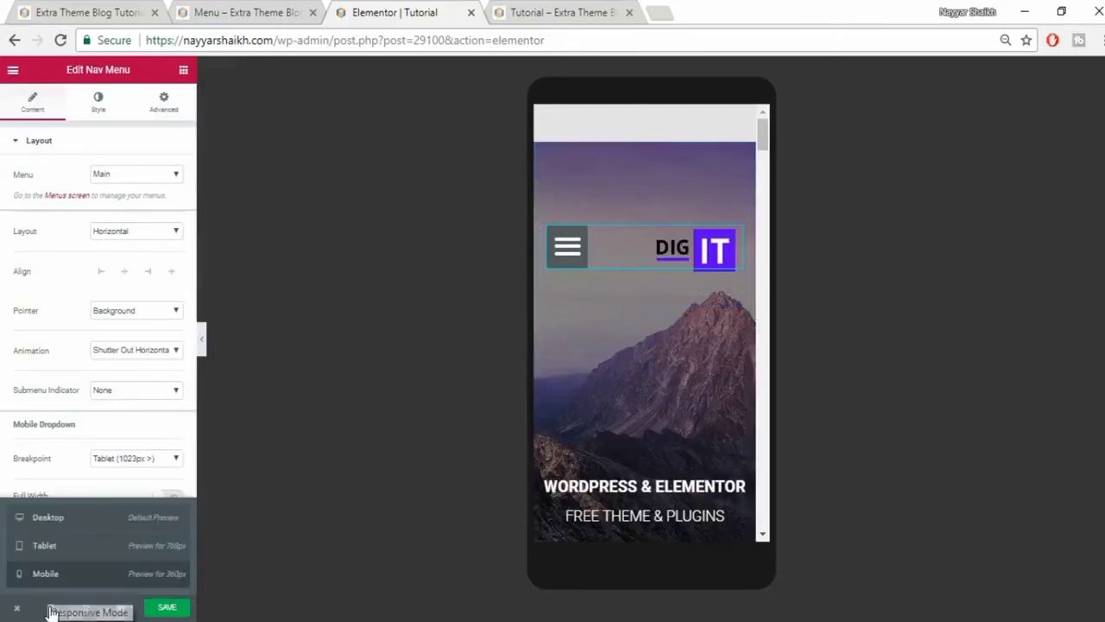
{"action": "left_click", "coordinate": [61, 523]}
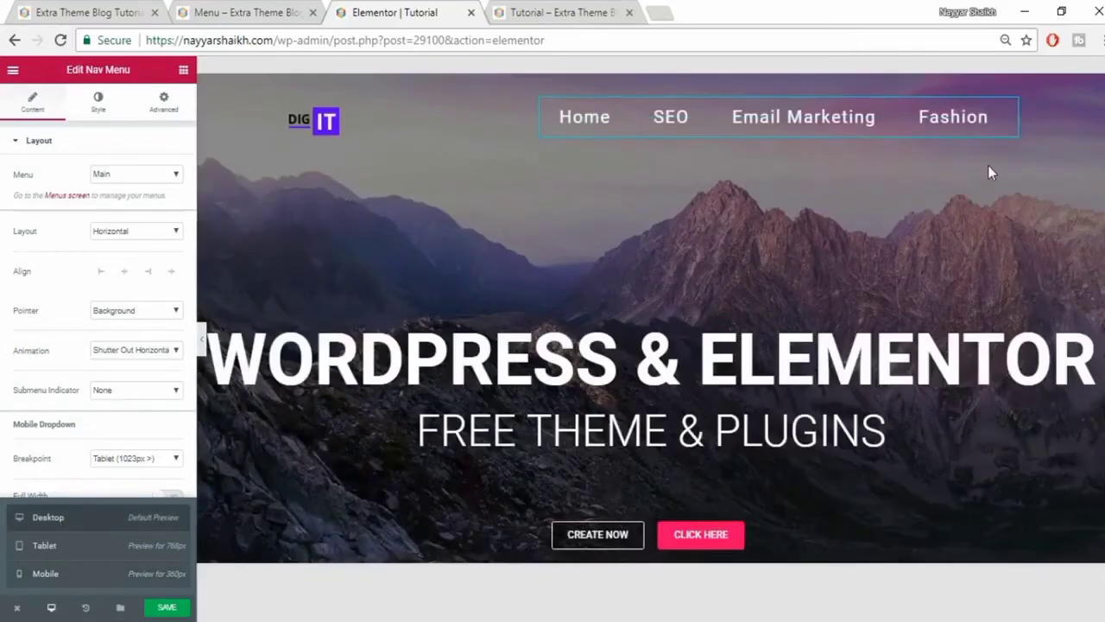
{"action": "mouse_move", "coordinate": [979, 129]}
{"action": "left_click", "coordinate": [176, 612]}
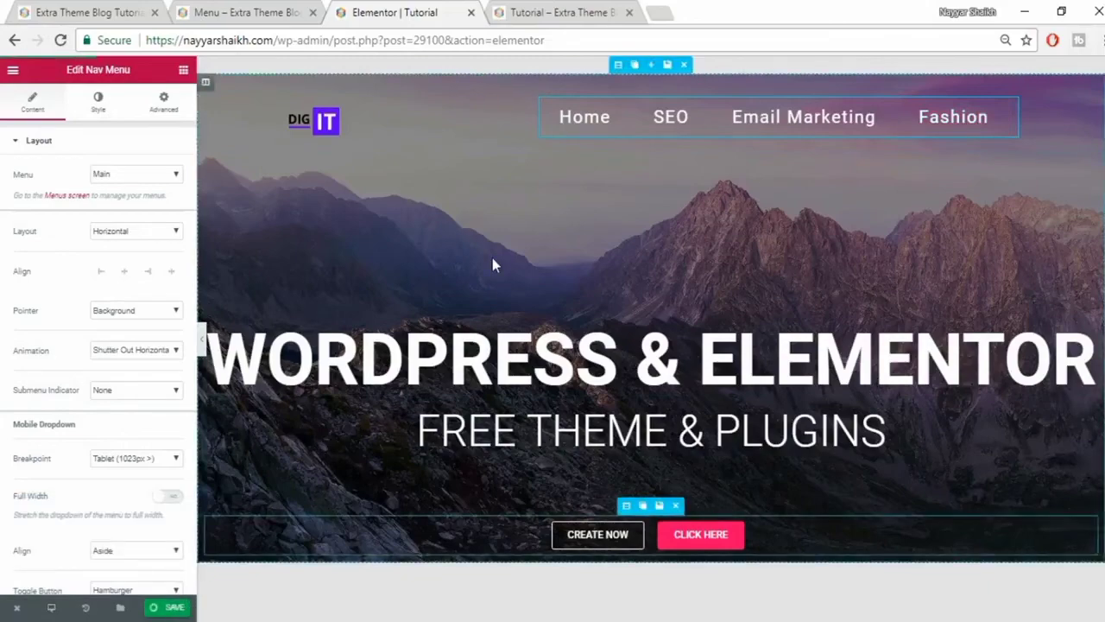
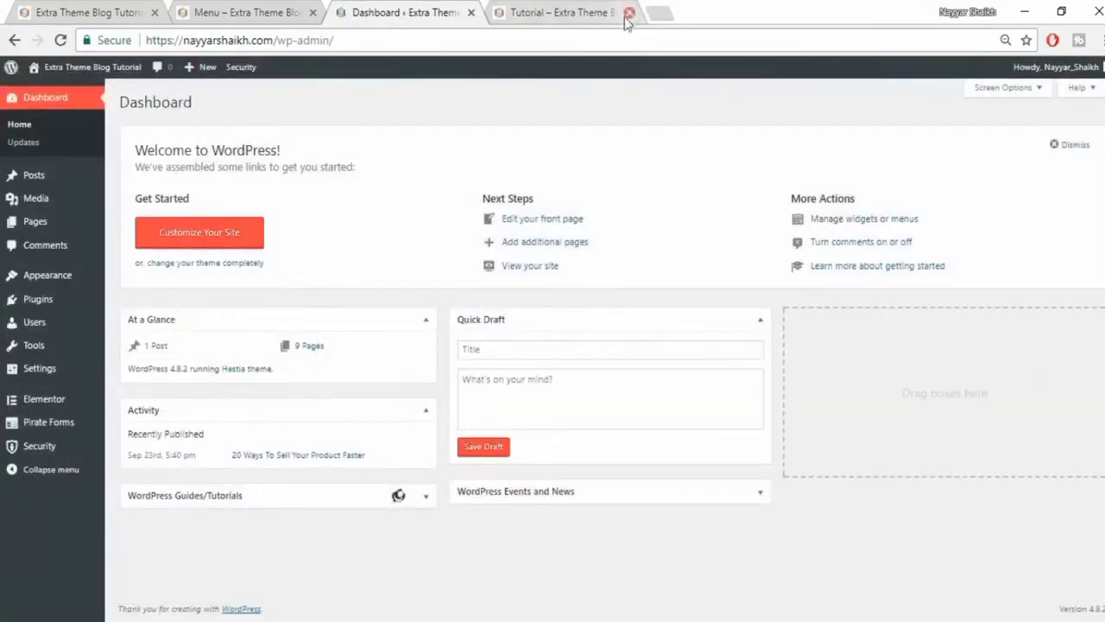
- Close the Tutorial page's browser view, then create and publish a page titled Menu2 with the Page Builder Blank template
{"action": "left_click", "coordinate": [629, 14]}
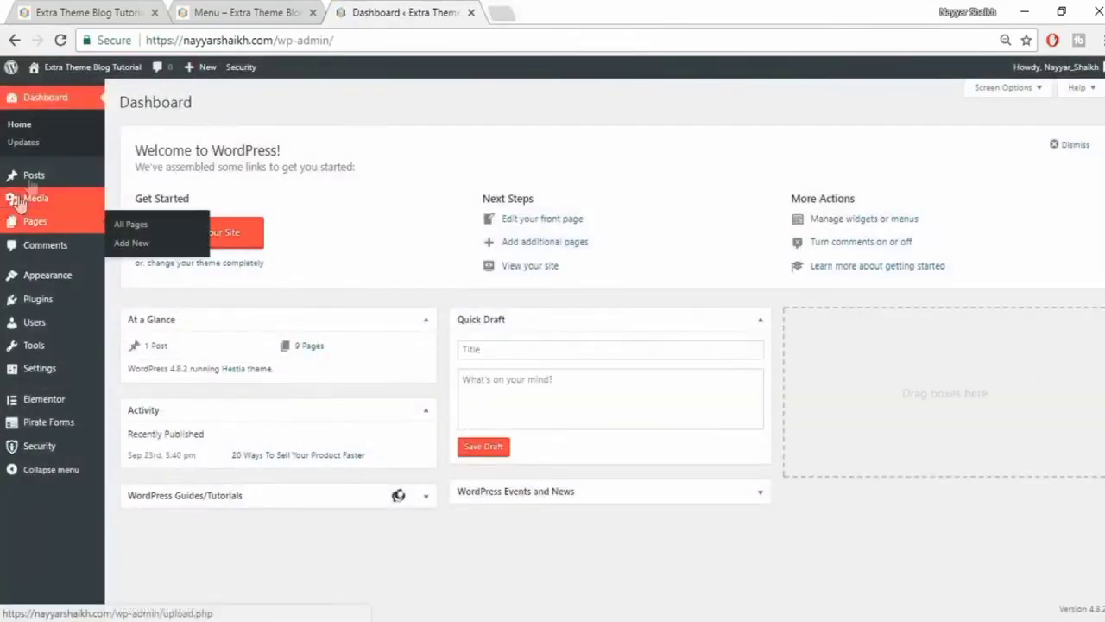
{"action": "left_click", "coordinate": [124, 245]}
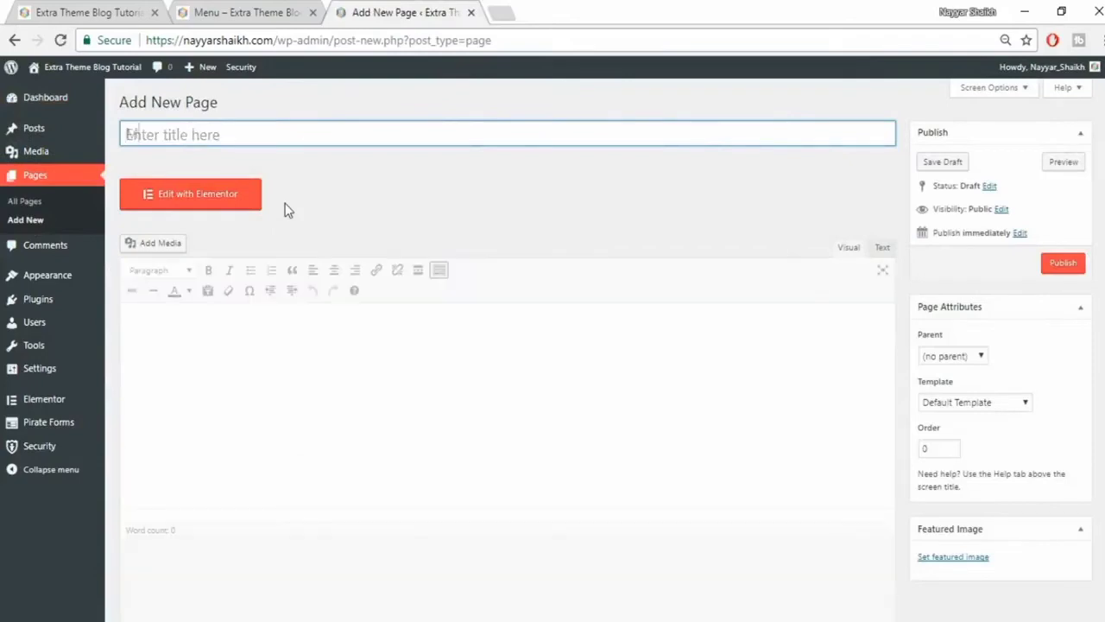
{"action": "type", "text": "Menu2"}
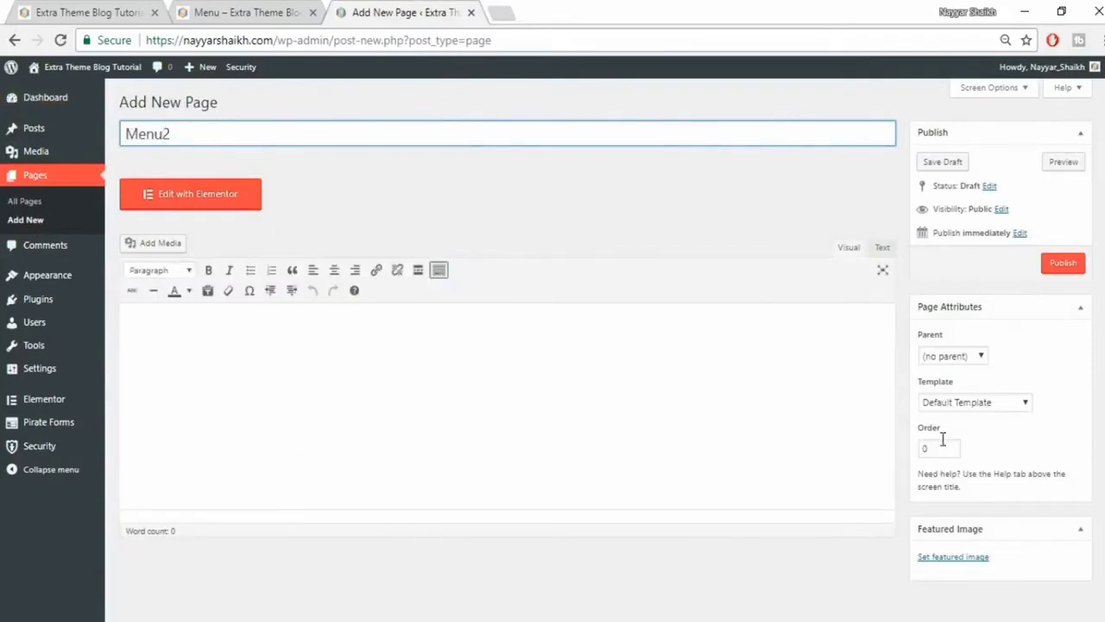
{"action": "left_click", "coordinate": [960, 403]}
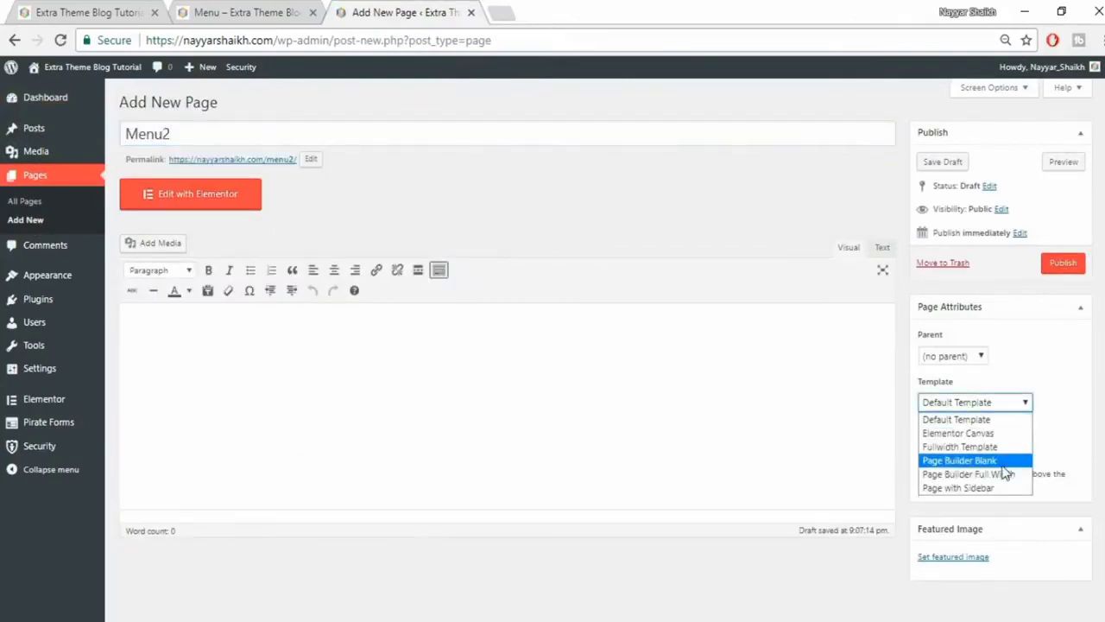
{"action": "left_click", "coordinate": [994, 462]}
{"action": "left_click", "coordinate": [1067, 266]}
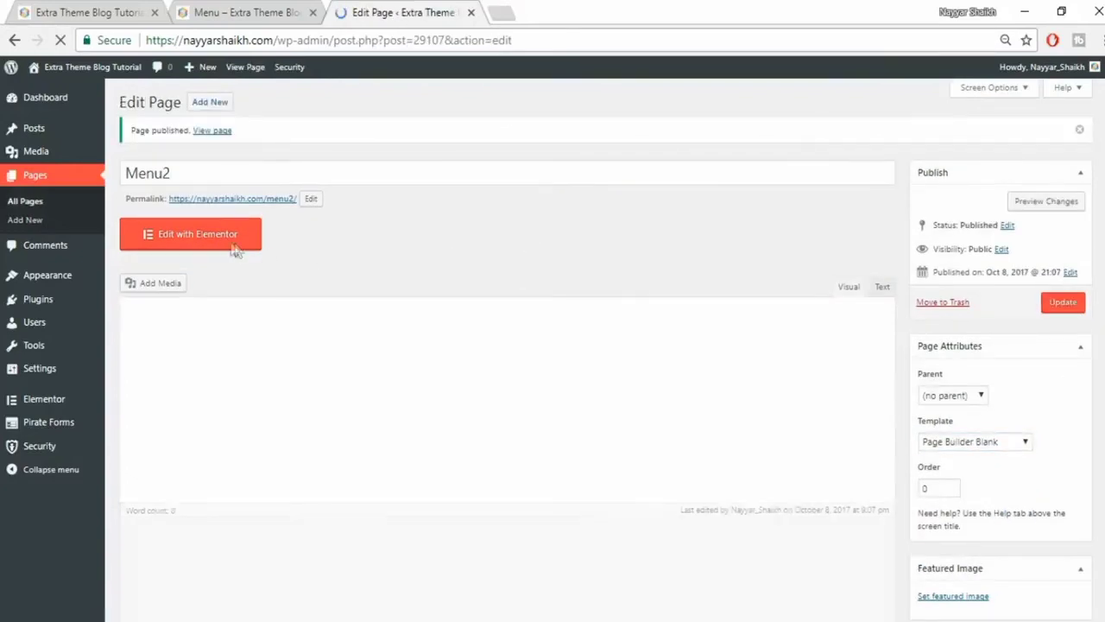
- Open the Menu2 page in Elementor and insert the saved About page template
{"action": "left_click", "coordinate": [229, 246]}
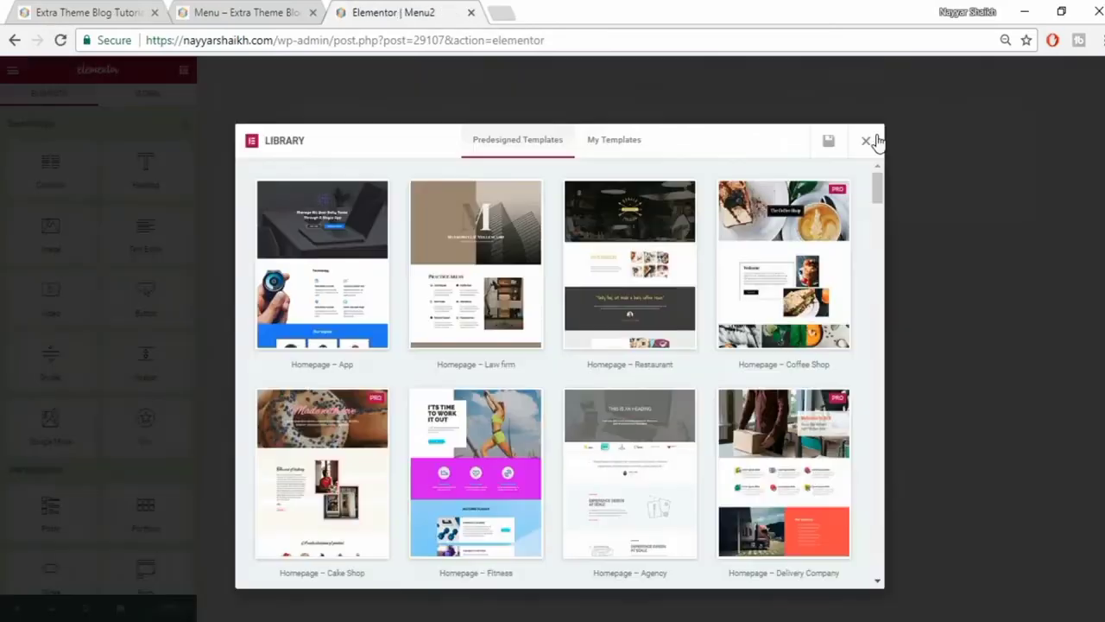
{"action": "left_click", "coordinate": [870, 138]}
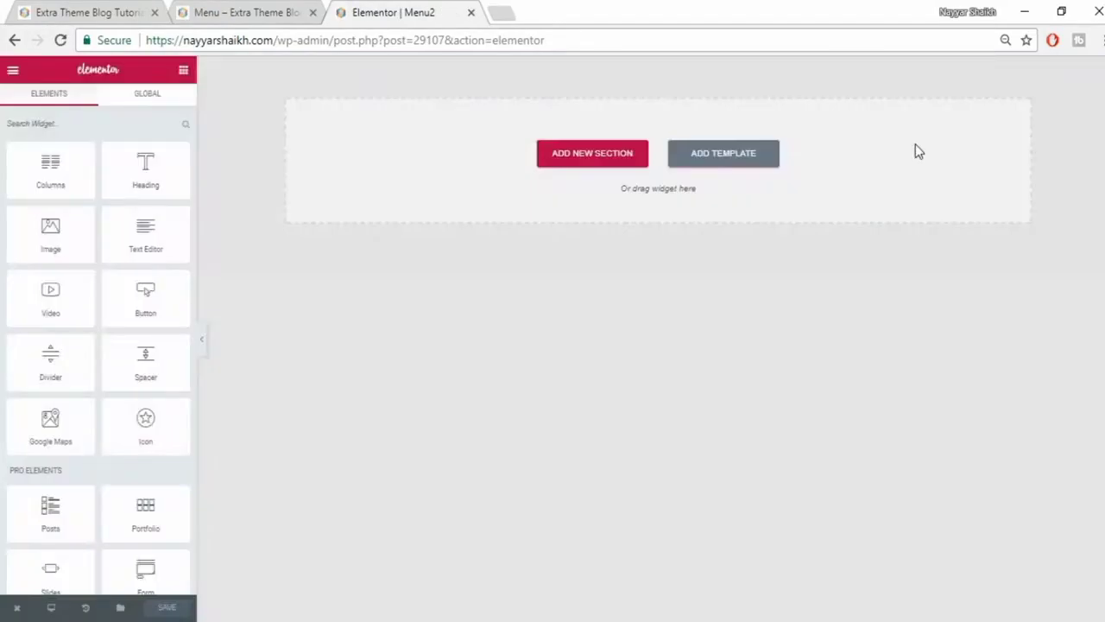
{"action": "left_click", "coordinate": [749, 162]}
{"action": "left_click", "coordinate": [615, 123]}
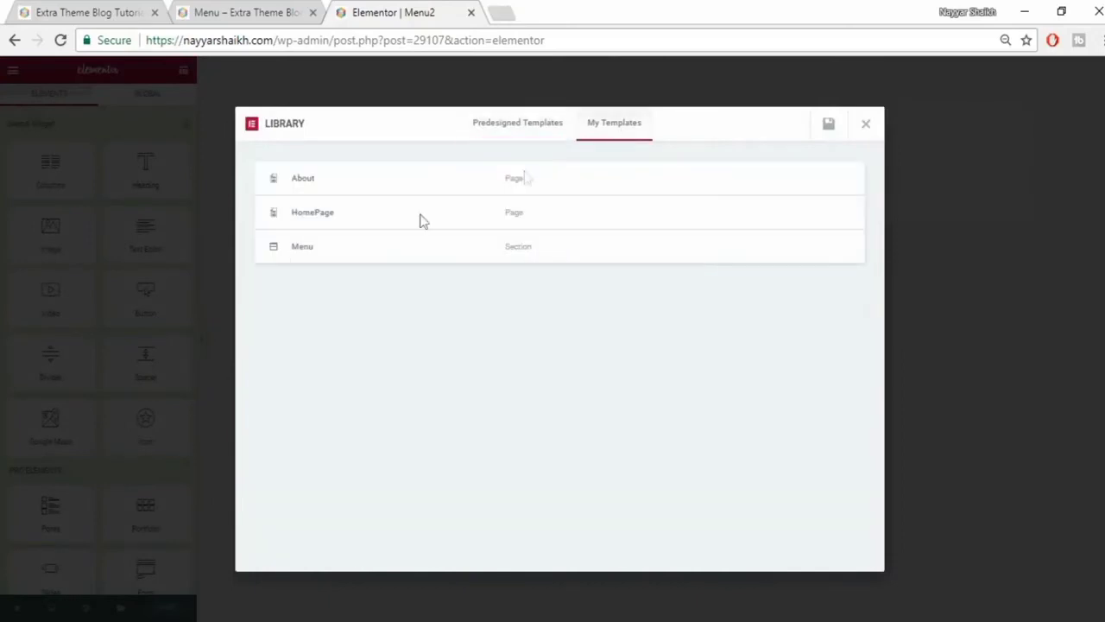
{"action": "mouse_move", "coordinate": [414, 188]}
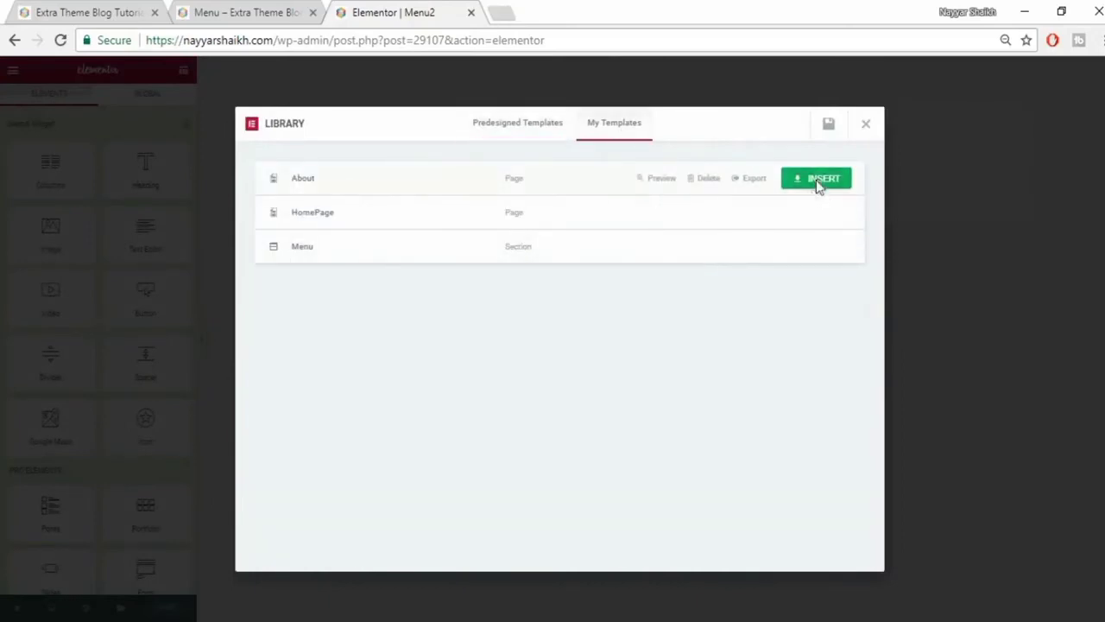
{"action": "left_click", "coordinate": [819, 180]}
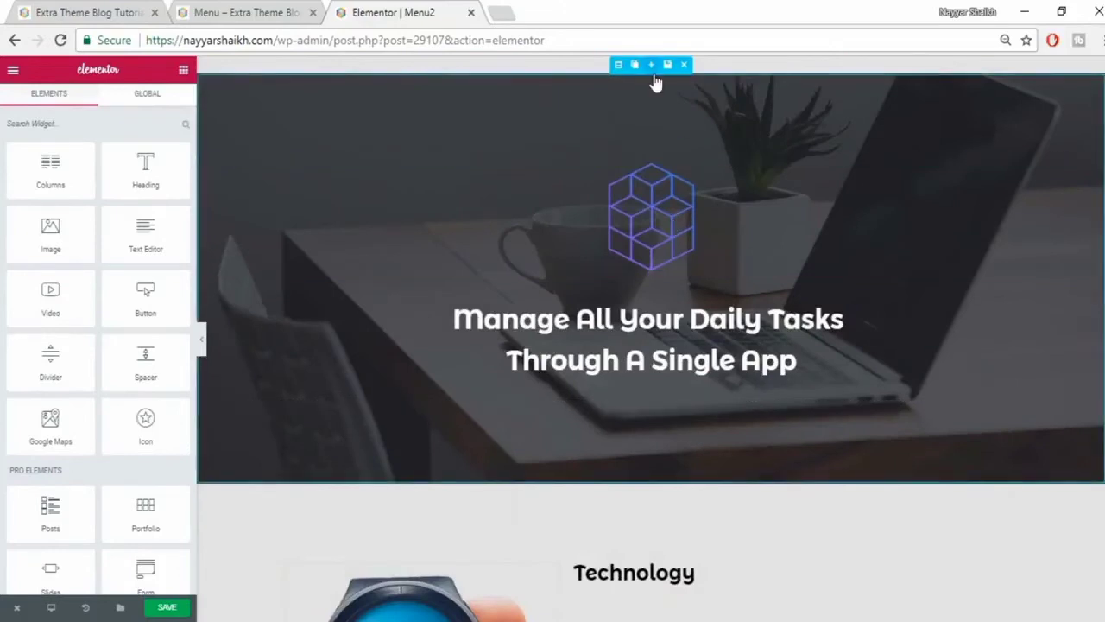
- Examine the header layout and Fashion submenu on the finished Menu page, then return to the Menu2 editor
{"action": "left_click", "coordinate": [259, 13]}
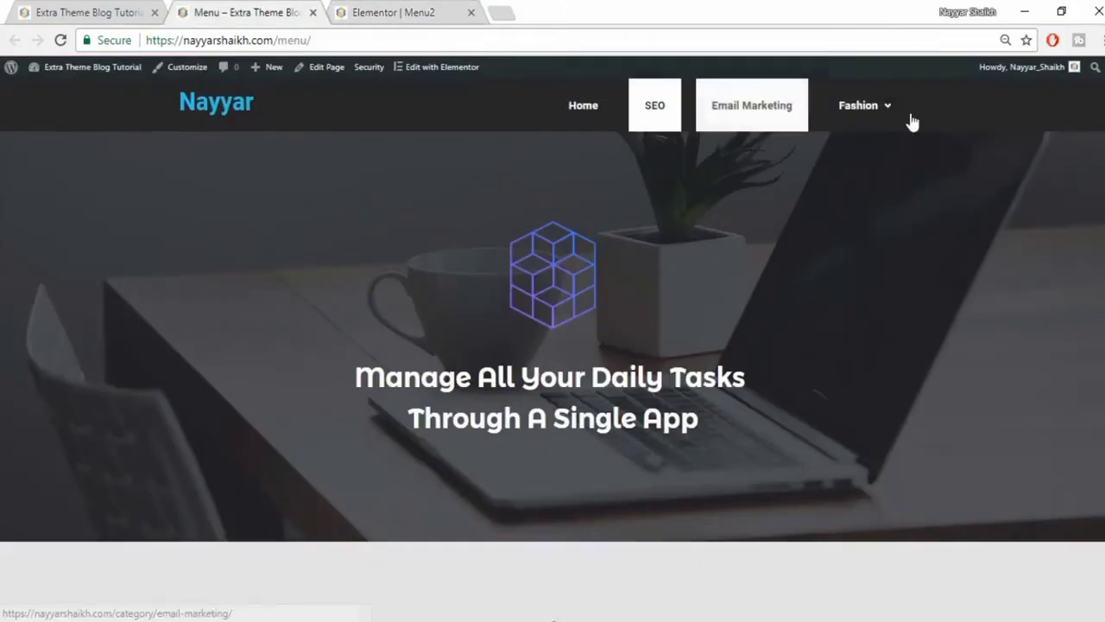
{"action": "mouse_move", "coordinate": [889, 118]}
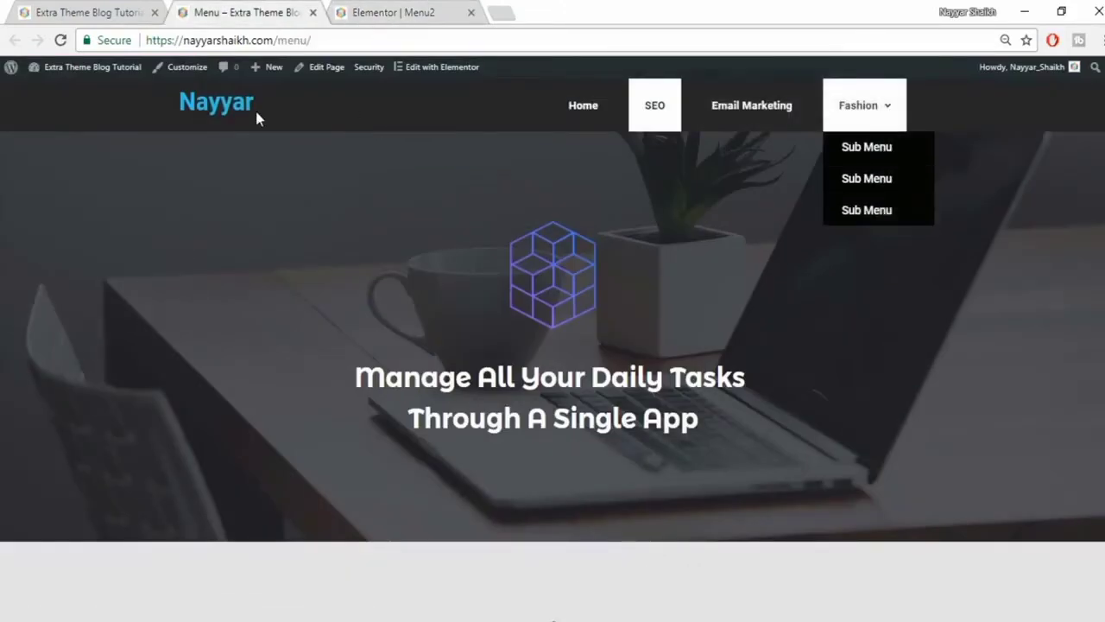
{"action": "left_click", "coordinate": [414, 12]}
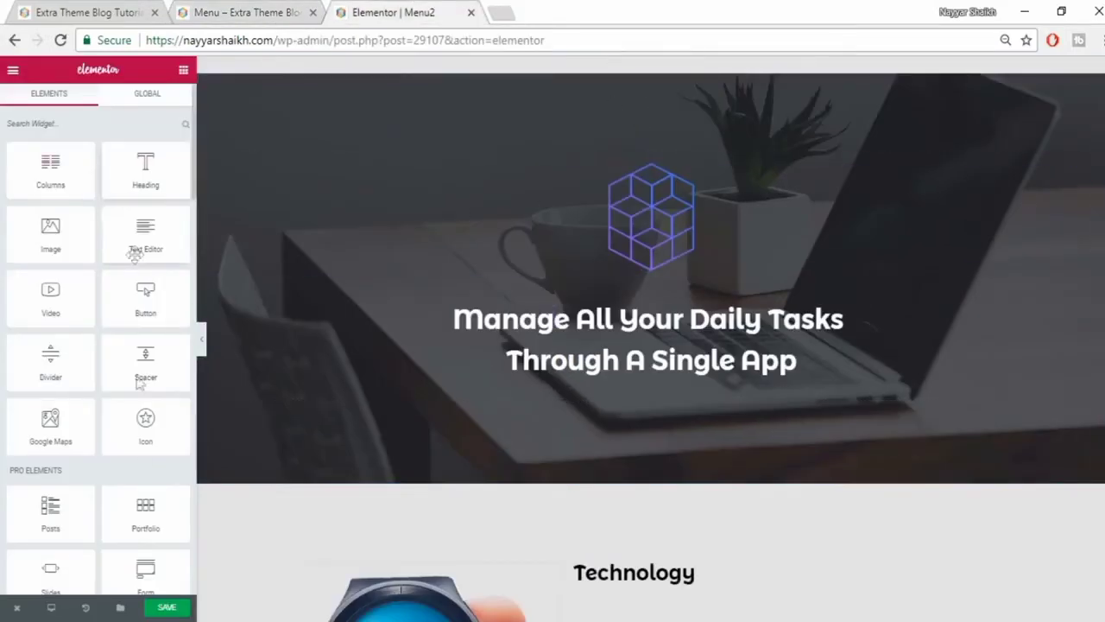
- Open a new section area above the hero section and place a Nav Menu widget in it
{"action": "scroll", "coordinate": [121, 362], "scroll_direction": "down", "scroll_amount": 2}
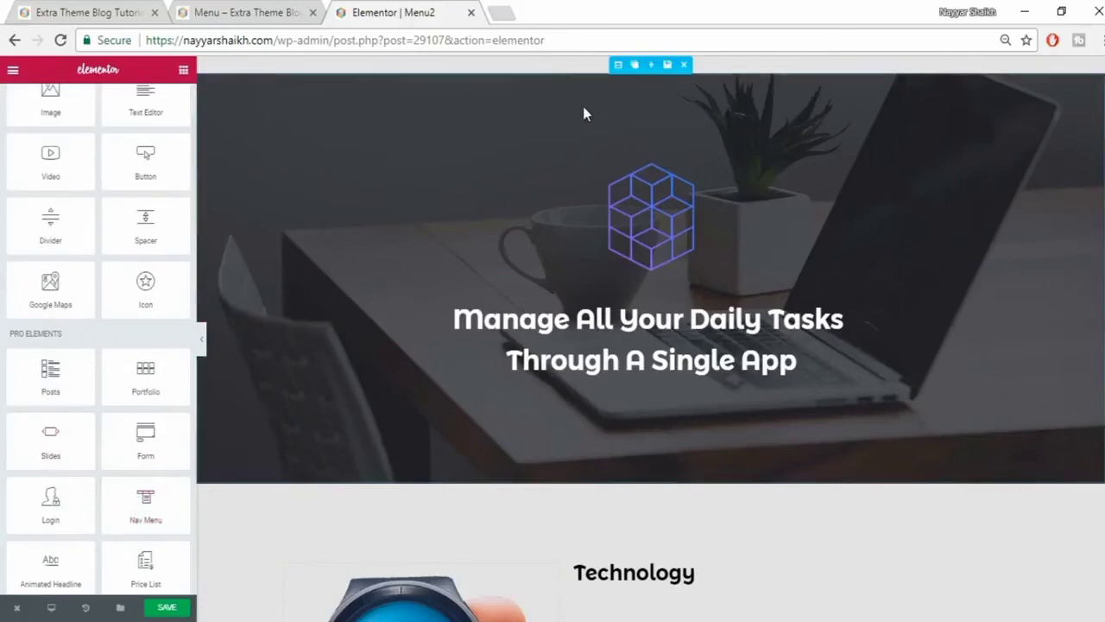
{"action": "left_click", "coordinate": [653, 68]}
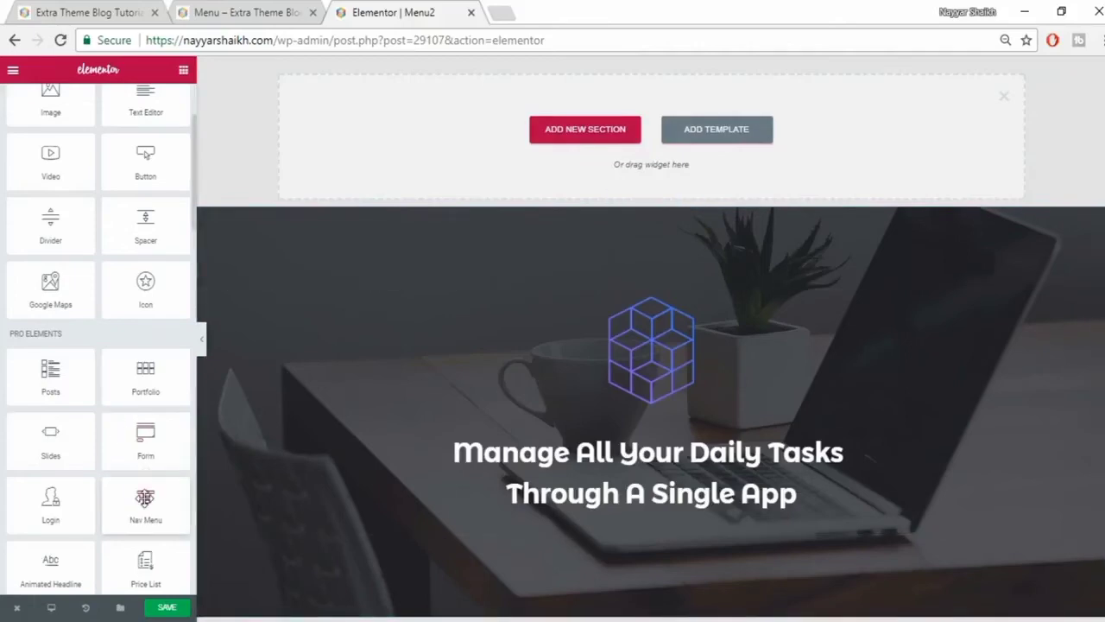
{"action": "left_click_drag", "start_coordinate": [145, 502], "coordinate": [592, 150]}
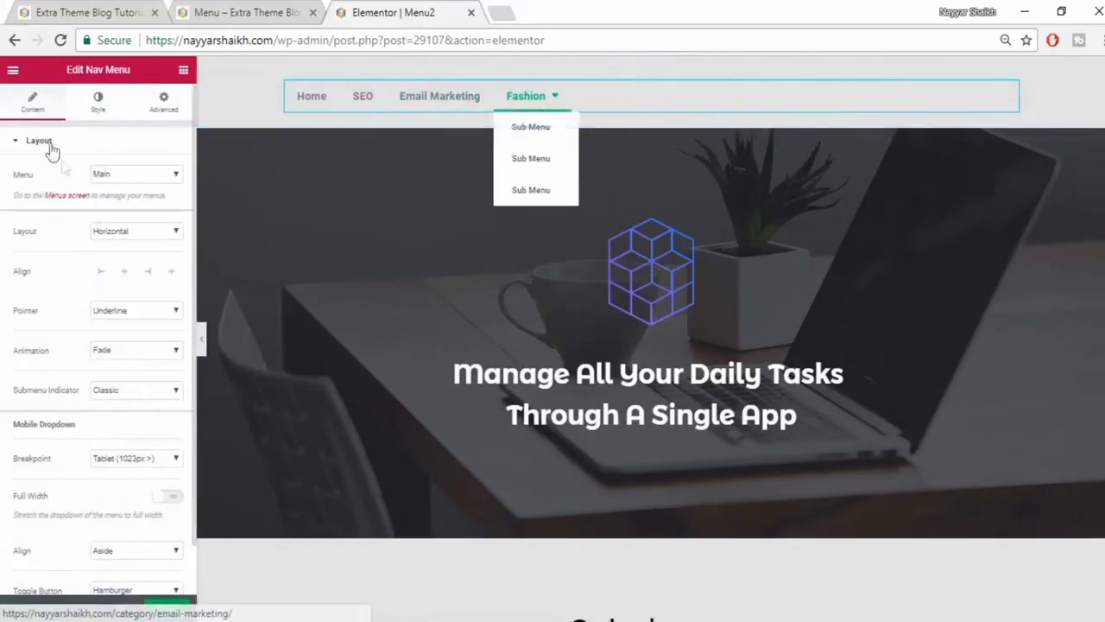
- Set the normal text colour of the Nav Menu's main menu items to white #ffffff
{"action": "scroll", "coordinate": [136, 362], "scroll_direction": "down", "scroll_amount": 1}
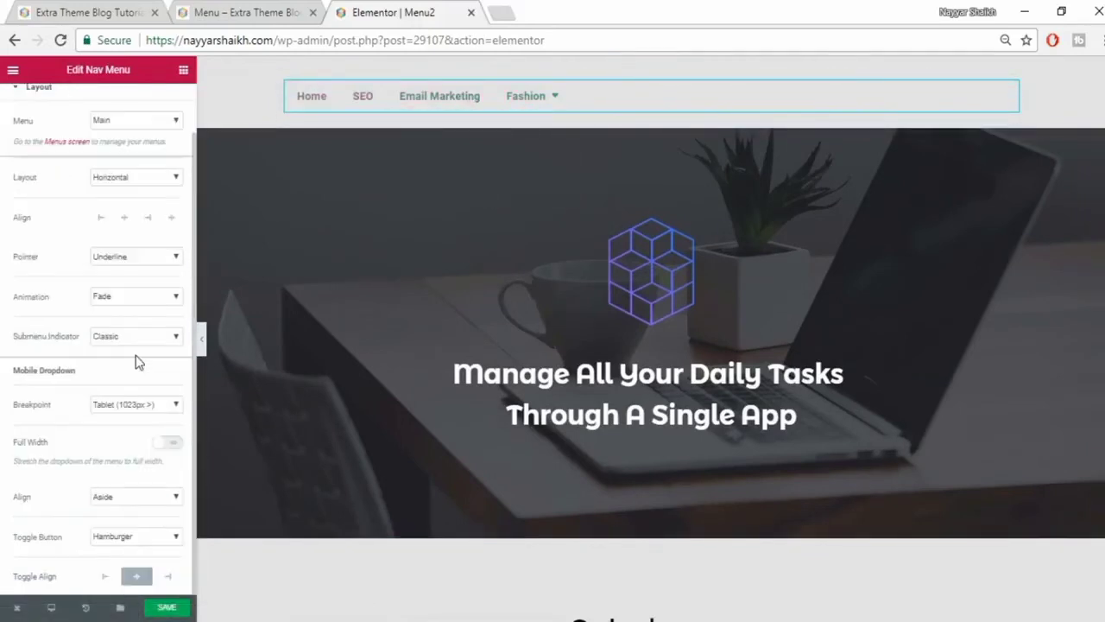
{"action": "scroll", "coordinate": [149, 516], "scroll_direction": "up", "scroll_amount": 1}
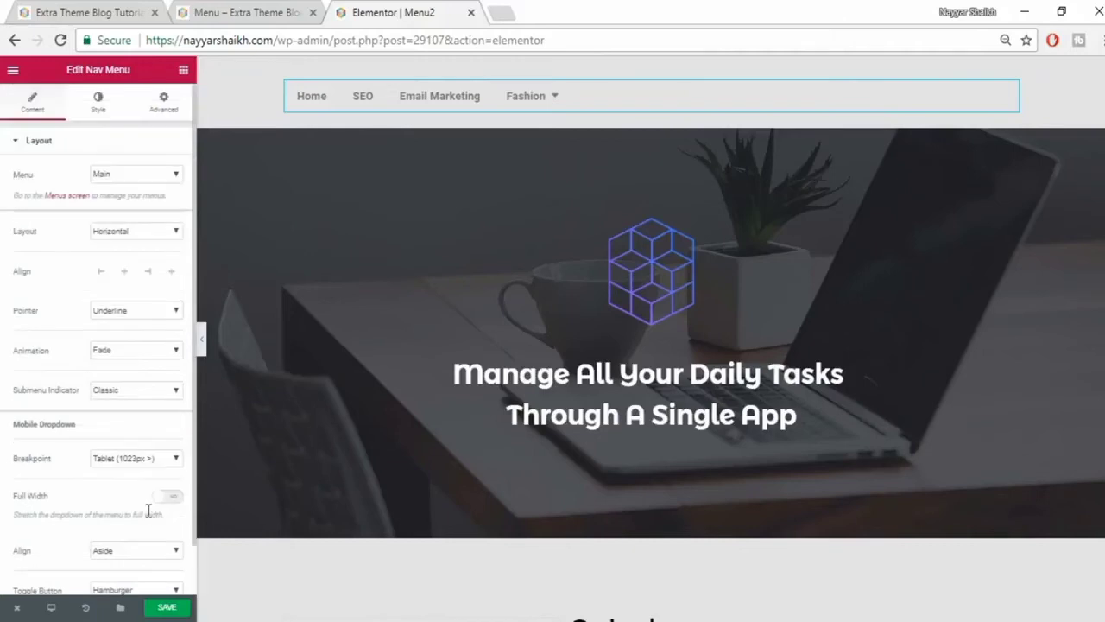
{"action": "left_click", "coordinate": [98, 106]}
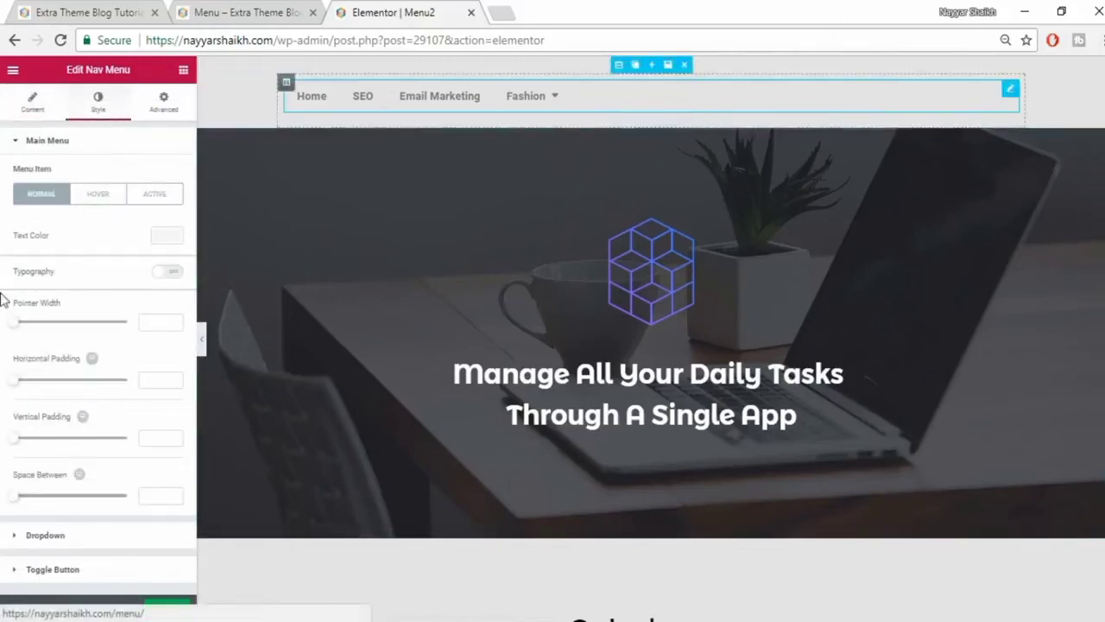
{"action": "left_click", "coordinate": [166, 236]}
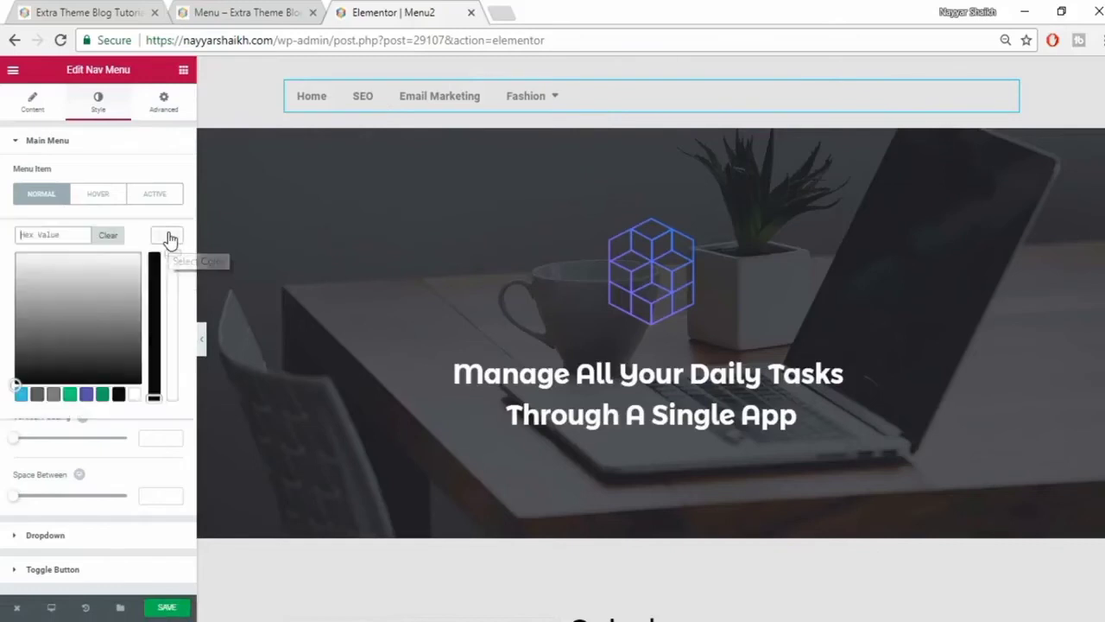
{"action": "left_click", "coordinate": [136, 395]}
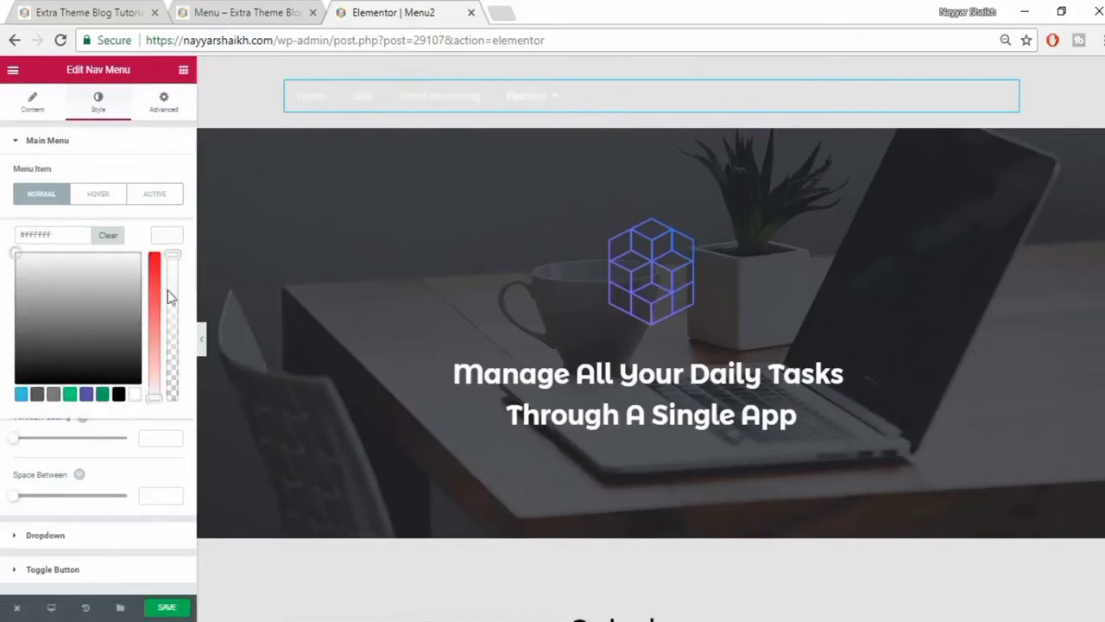
{"action": "left_click", "coordinate": [171, 251]}
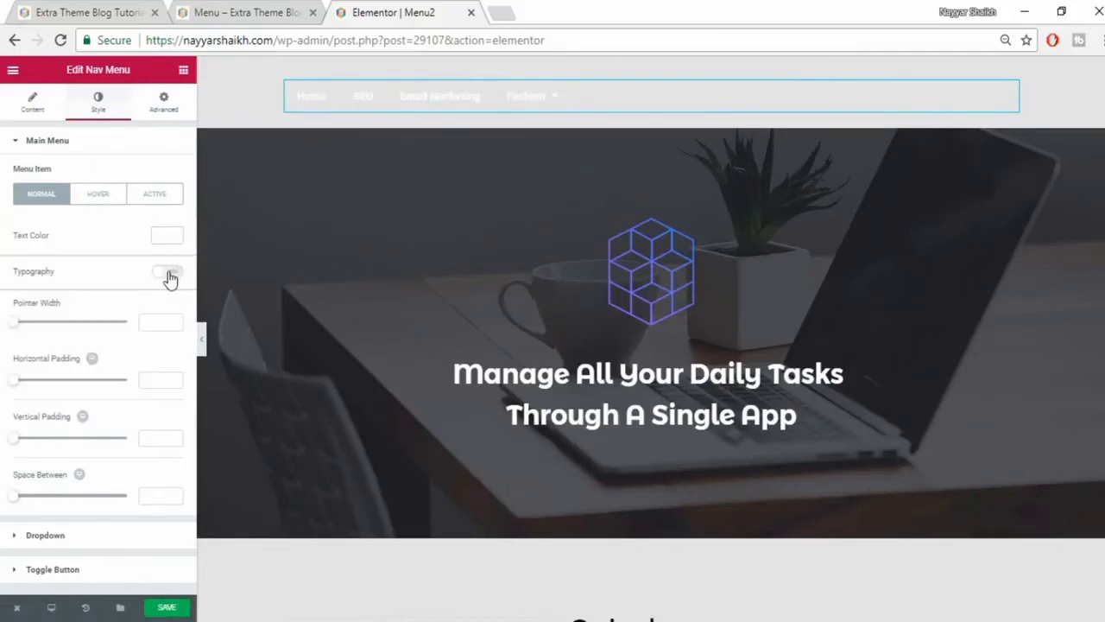
- Compare with the finished Menu page, then give the header section a Classic background in black at 0.82 opacity
{"action": "left_click", "coordinate": [215, 13]}
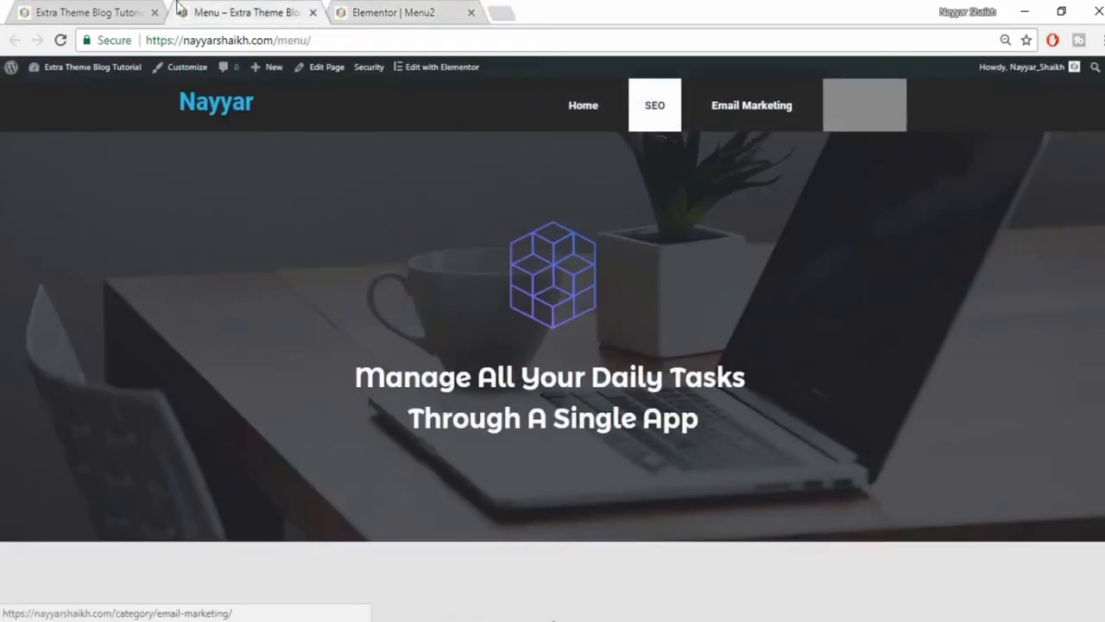
{"action": "left_click", "coordinate": [384, 12]}
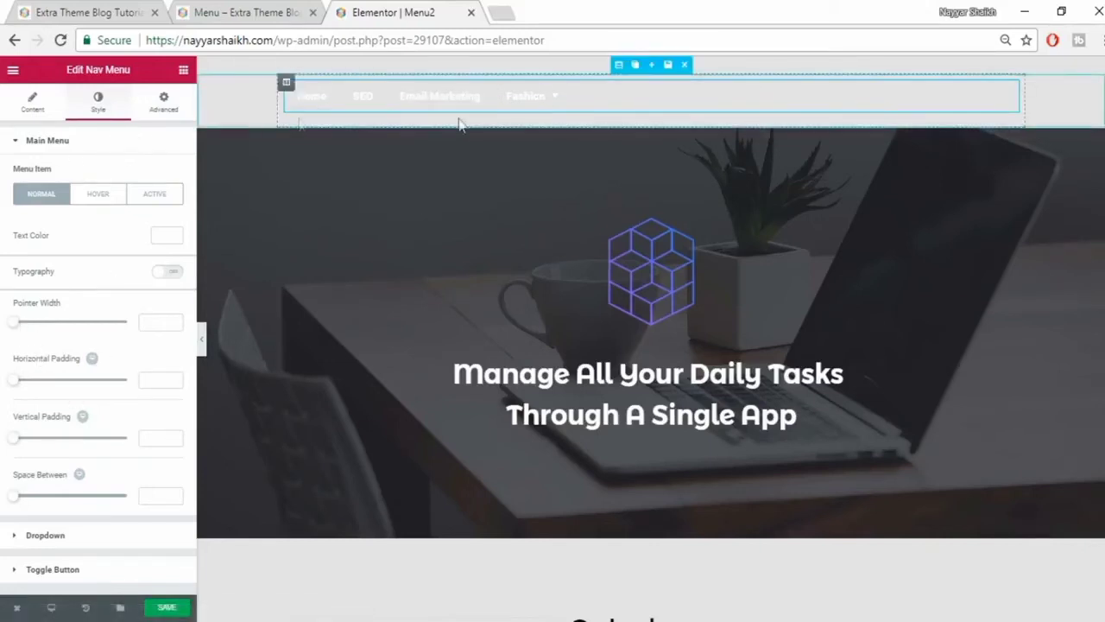
{"action": "left_click", "coordinate": [620, 66]}
{"action": "left_click", "coordinate": [91, 104]}
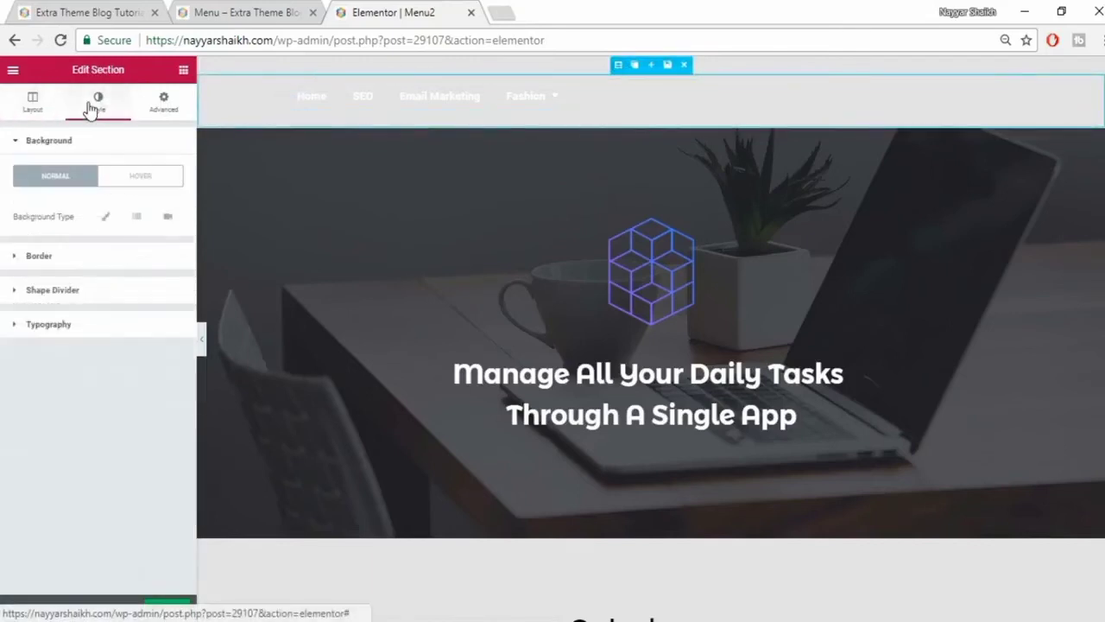
{"action": "left_click", "coordinate": [105, 216]}
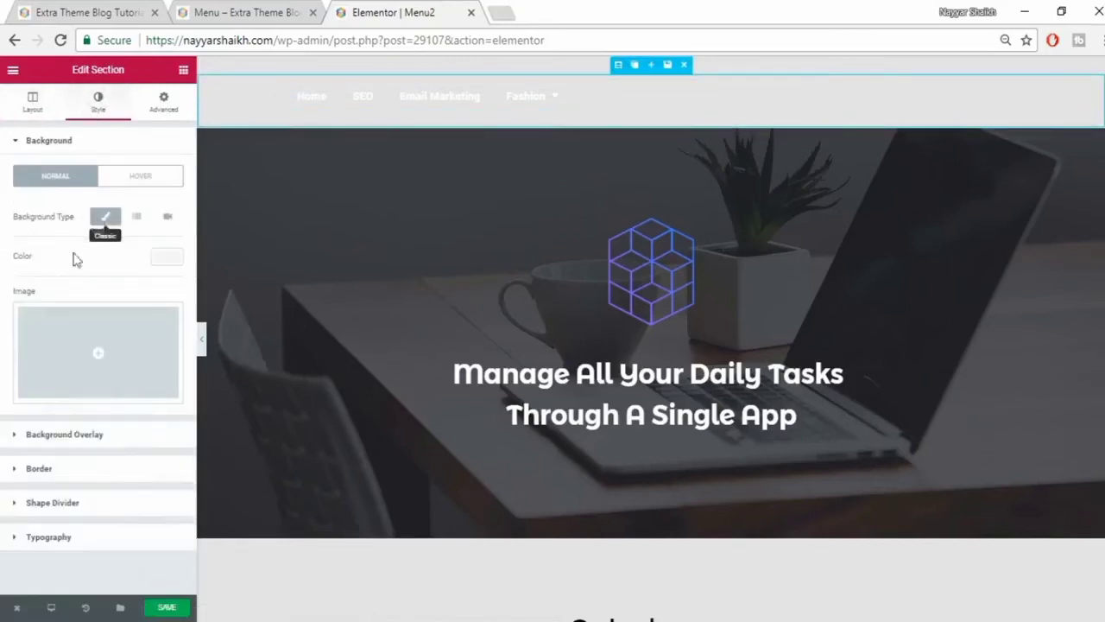
{"action": "left_click", "coordinate": [165, 259]}
{"action": "left_click", "coordinate": [37, 416]}
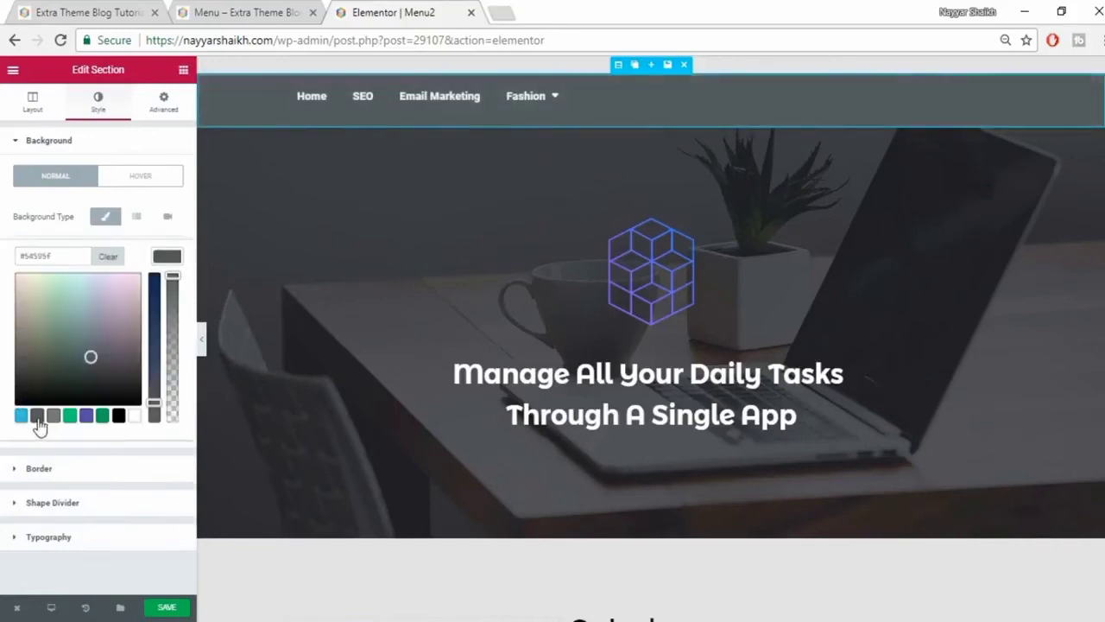
{"action": "left_click", "coordinate": [119, 416]}
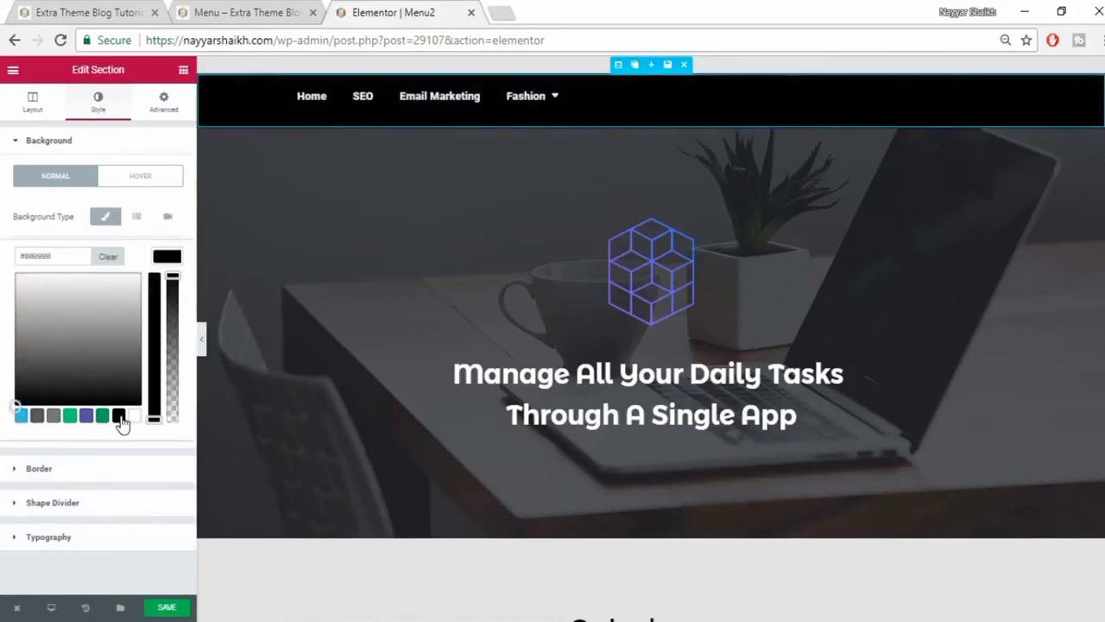
{"action": "left_click_drag", "start_coordinate": [179, 304], "coordinate": [175, 308]}
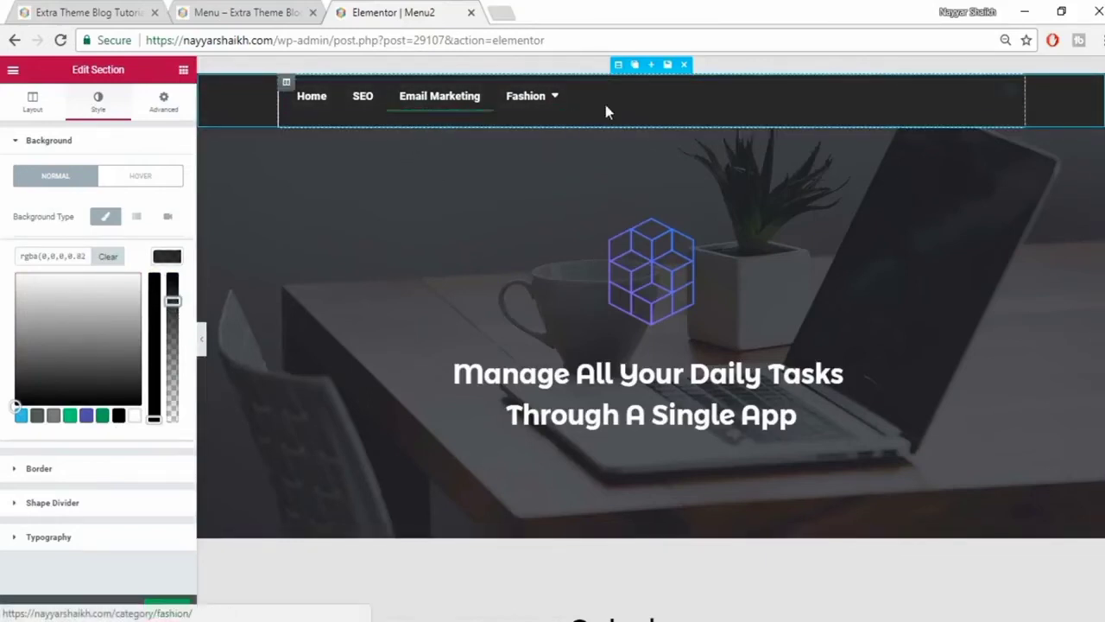
- Align the Nav Menu's items to the right within the header and check the Fashion submenu
{"action": "left_click", "coordinate": [576, 109]}
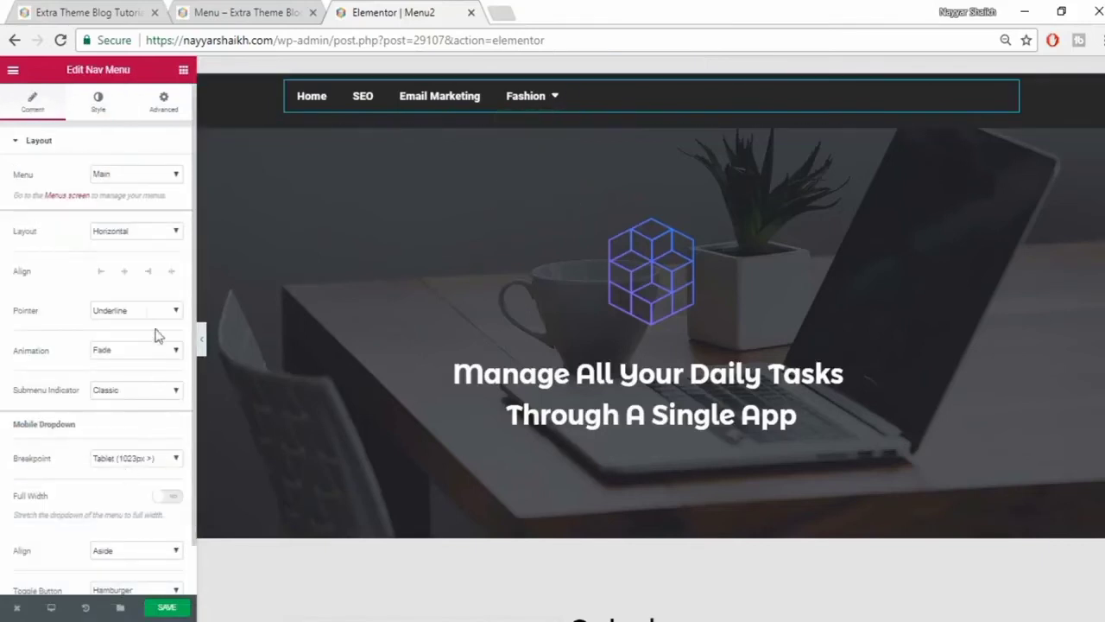
{"action": "left_click", "coordinate": [149, 273]}
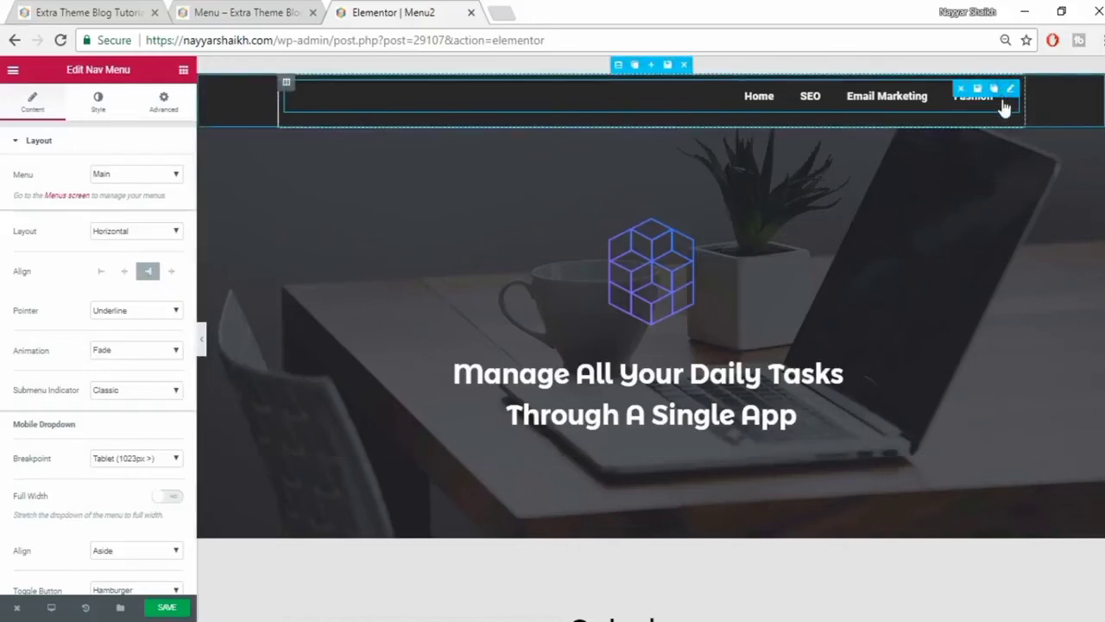
{"action": "mouse_move", "coordinate": [999, 111]}
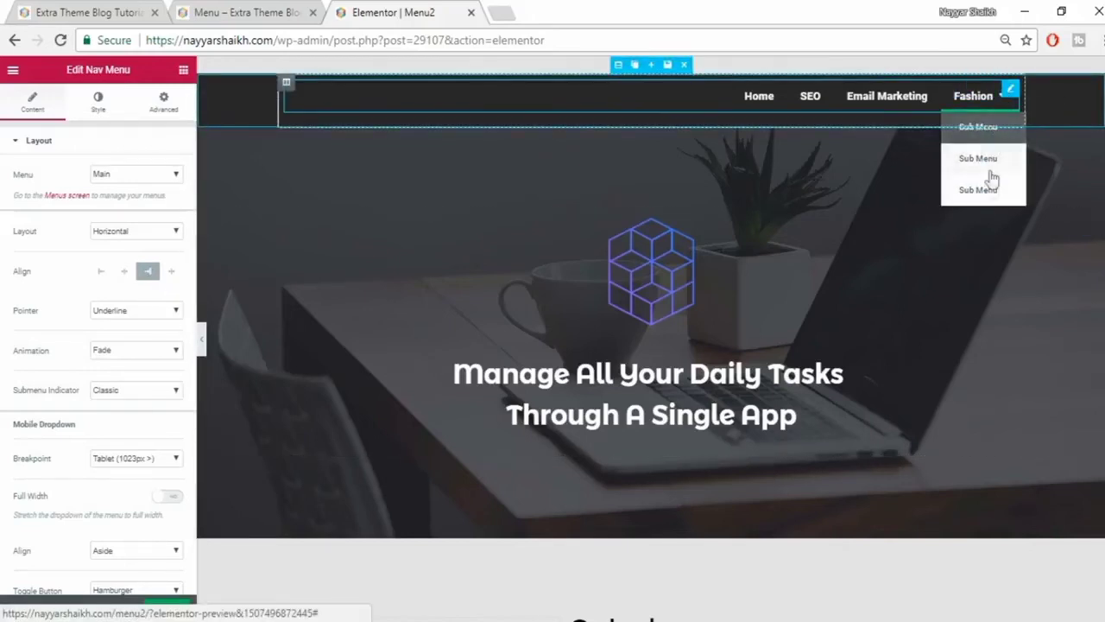
- Set the normal text colour of the Nav Menu's dropdown to white #ffffff
{"action": "left_click", "coordinate": [95, 104]}
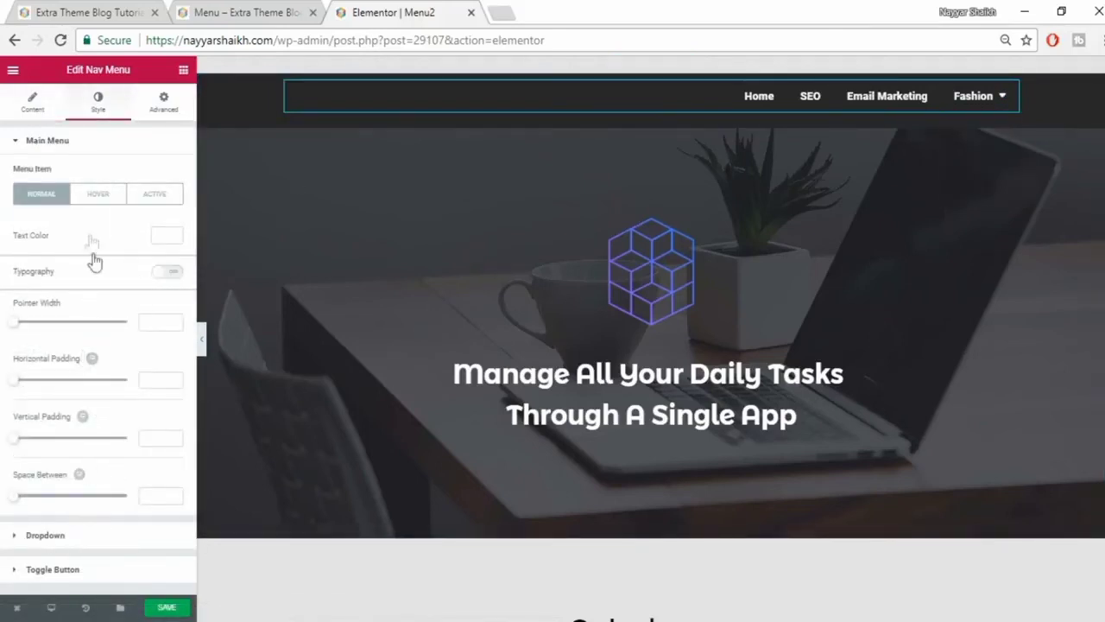
{"action": "left_click", "coordinate": [45, 534]}
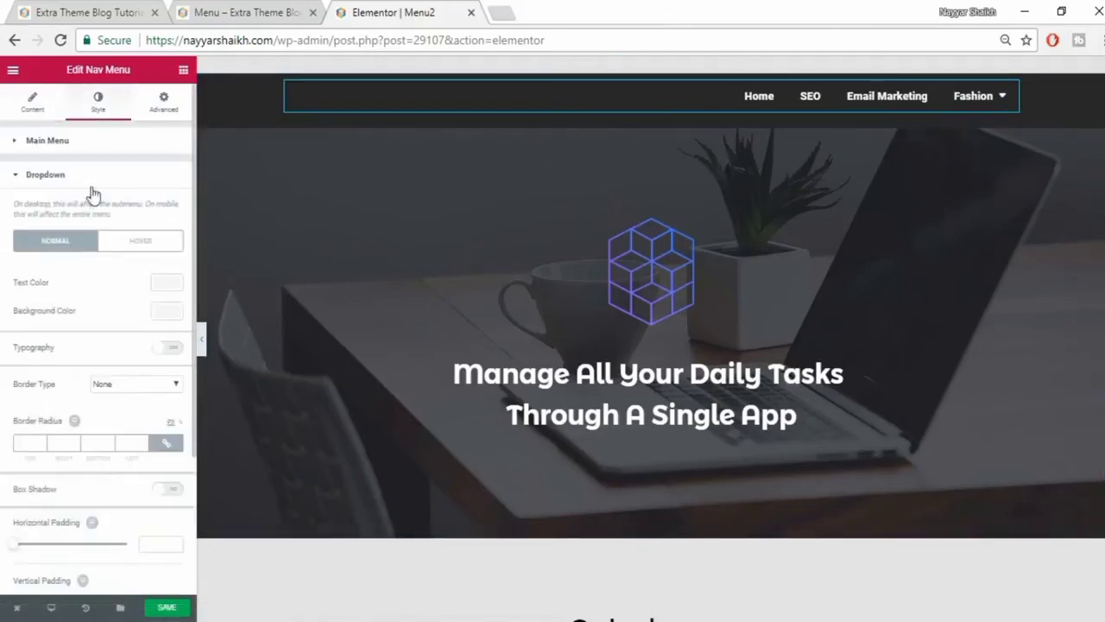
{"action": "left_click", "coordinate": [167, 282]}
{"action": "left_click", "coordinate": [133, 442]}
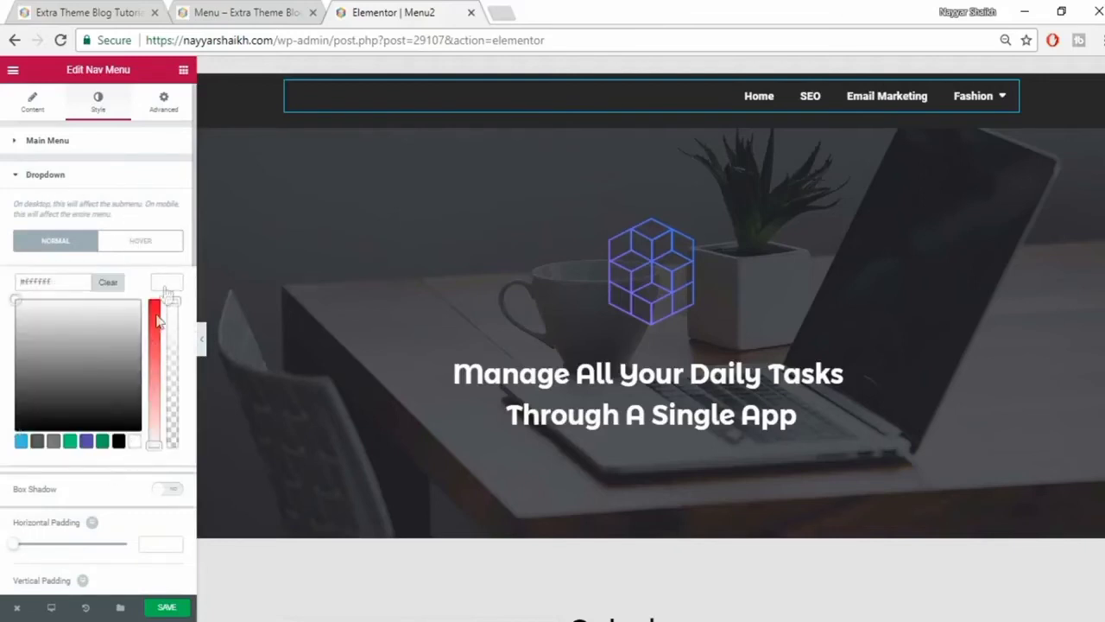
{"action": "left_click", "coordinate": [170, 294]}
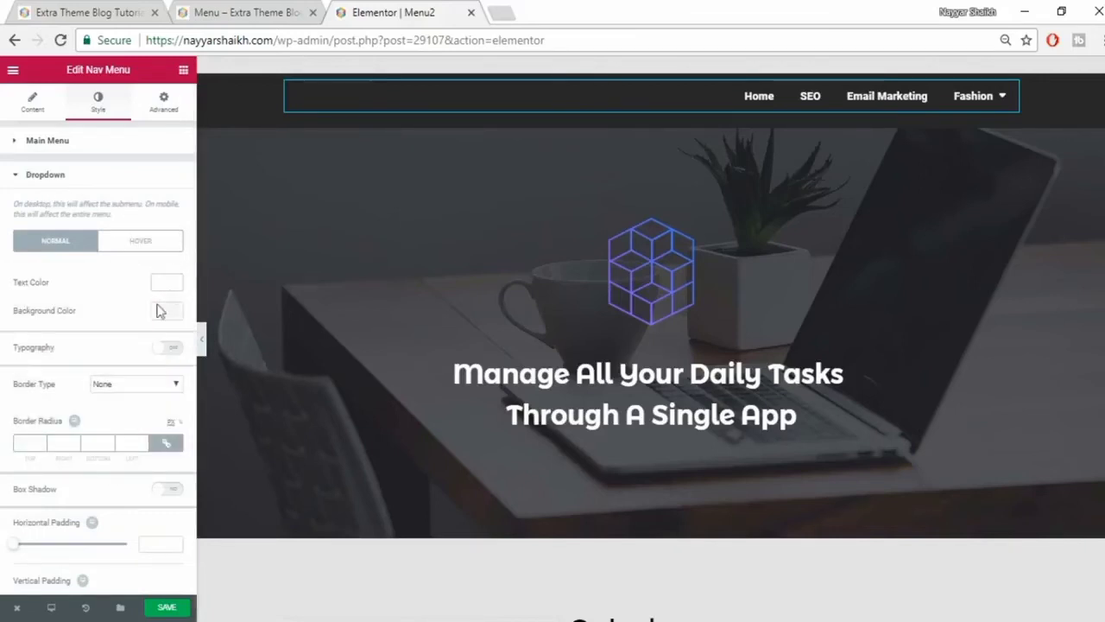
- Set the dropdown's normal background colour to black at 0.7 opacity, rgba(0,0,0,0.7)
{"action": "left_click", "coordinate": [160, 309]}
{"action": "left_click", "coordinate": [119, 482]}
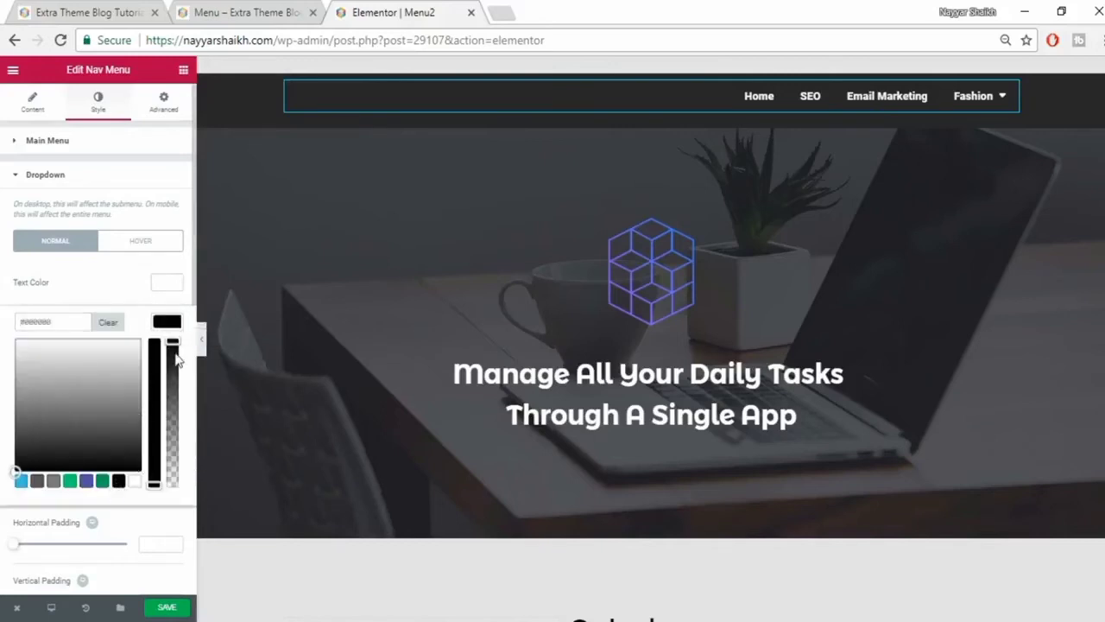
{"action": "left_click_drag", "start_coordinate": [180, 371], "coordinate": [176, 384]}
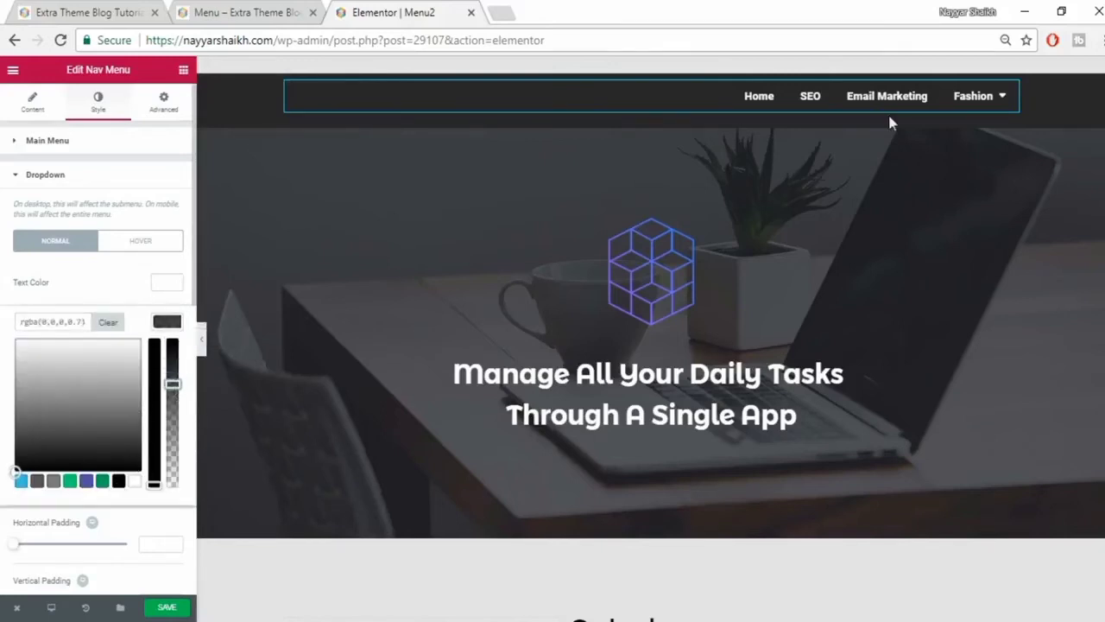
{"action": "mouse_move", "coordinate": [998, 104]}
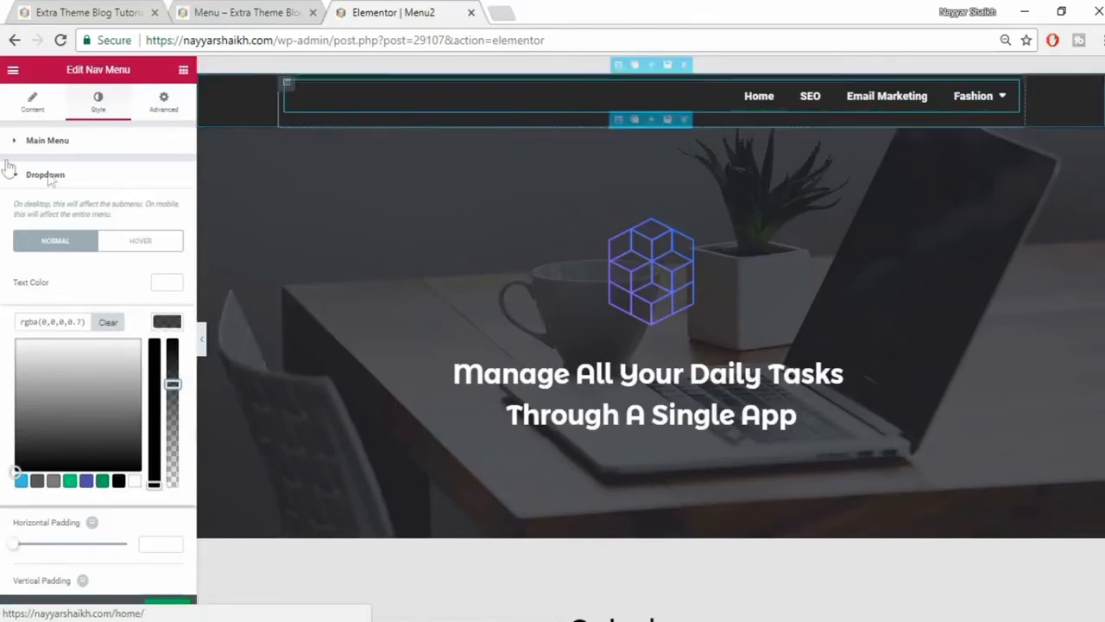
- Change the Nav Menu's pointer style to Background and compare the hover effect with the finished Menu page
{"action": "left_click", "coordinate": [32, 100]}
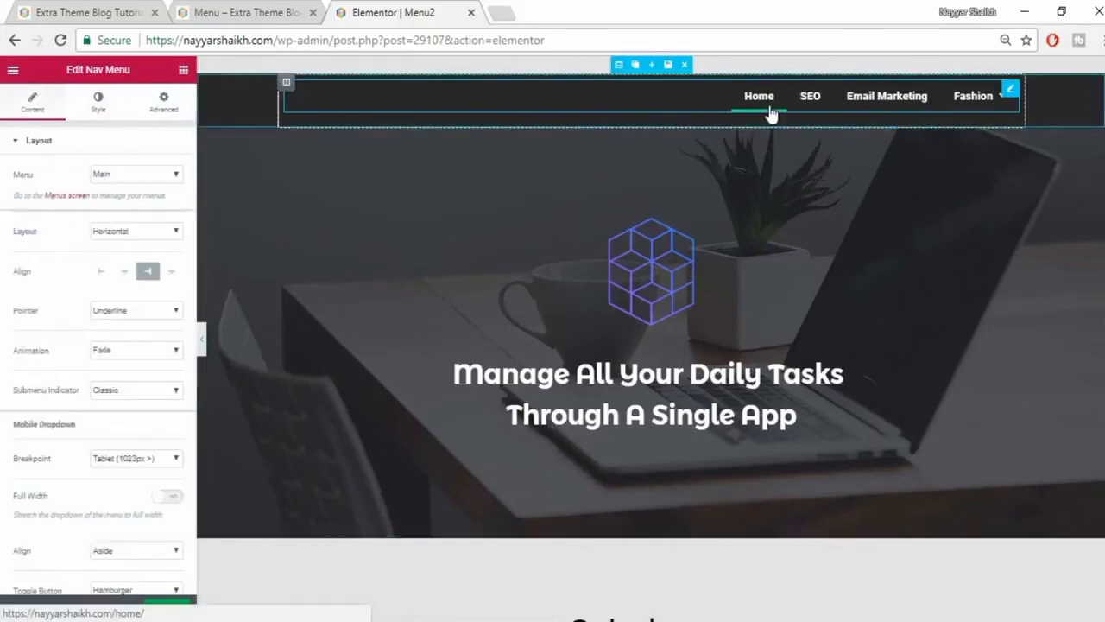
{"action": "left_click", "coordinate": [136, 312]}
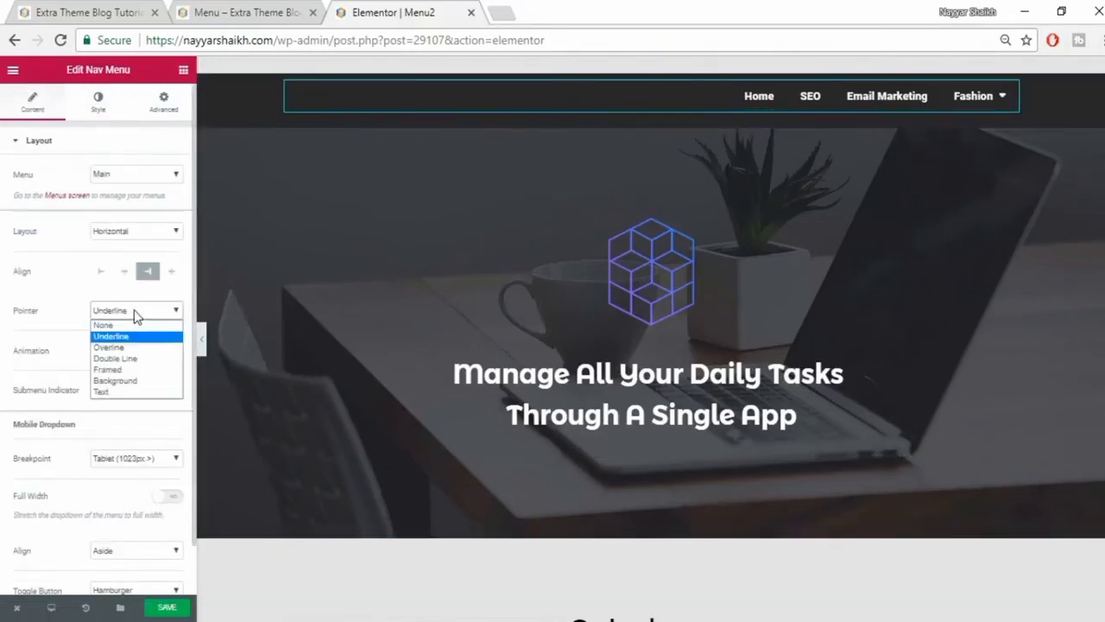
{"action": "left_click", "coordinate": [128, 382]}
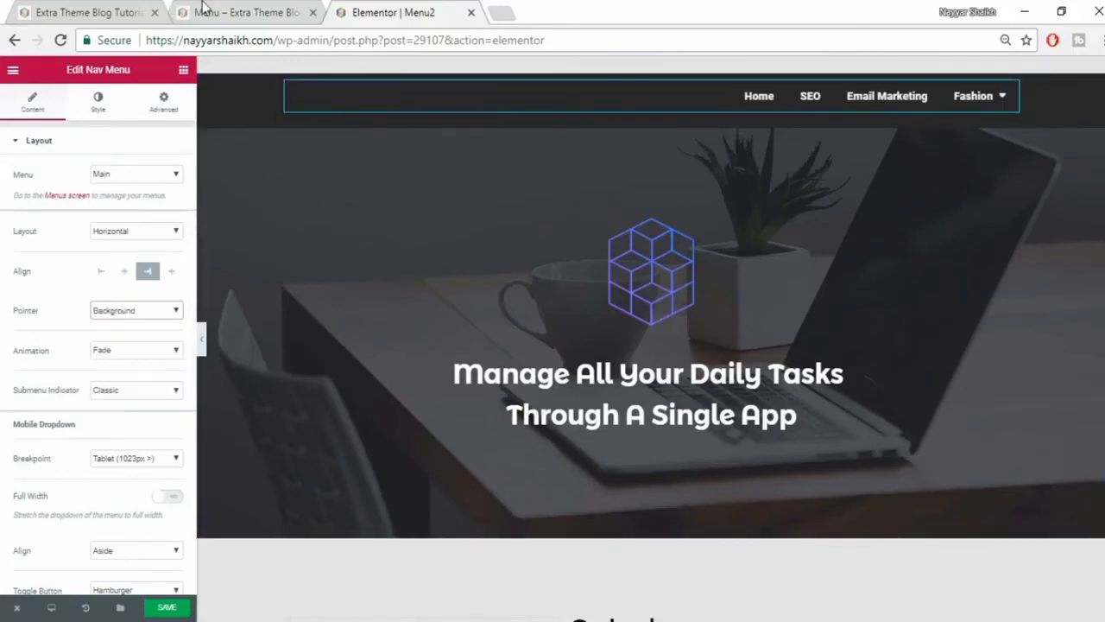
{"action": "left_click", "coordinate": [177, 11]}
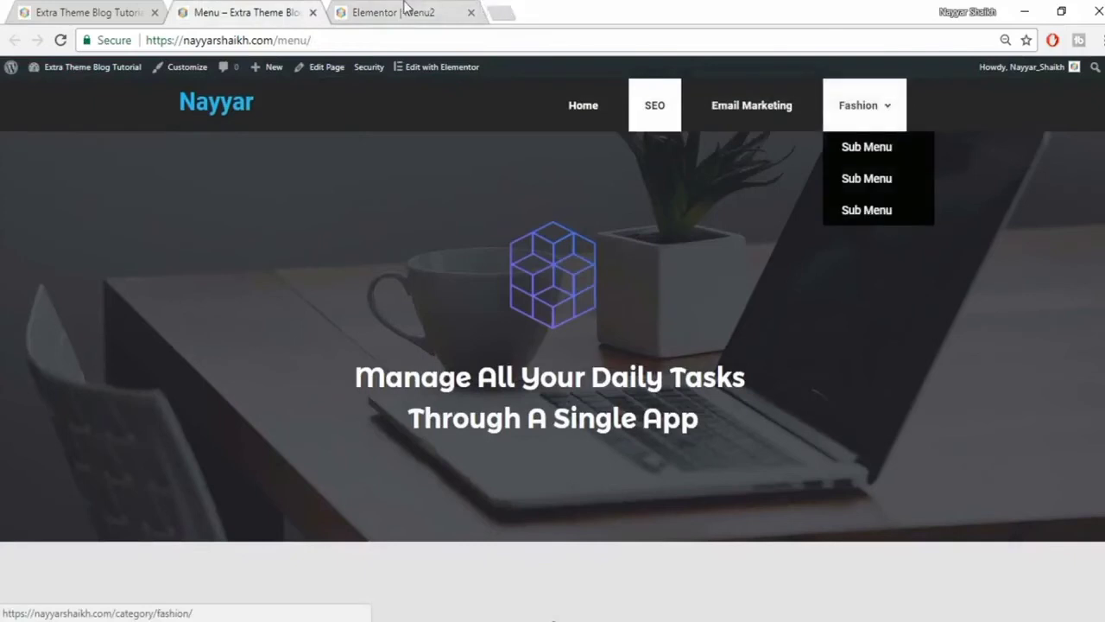
{"action": "key", "text": "ctrl+Tab"}
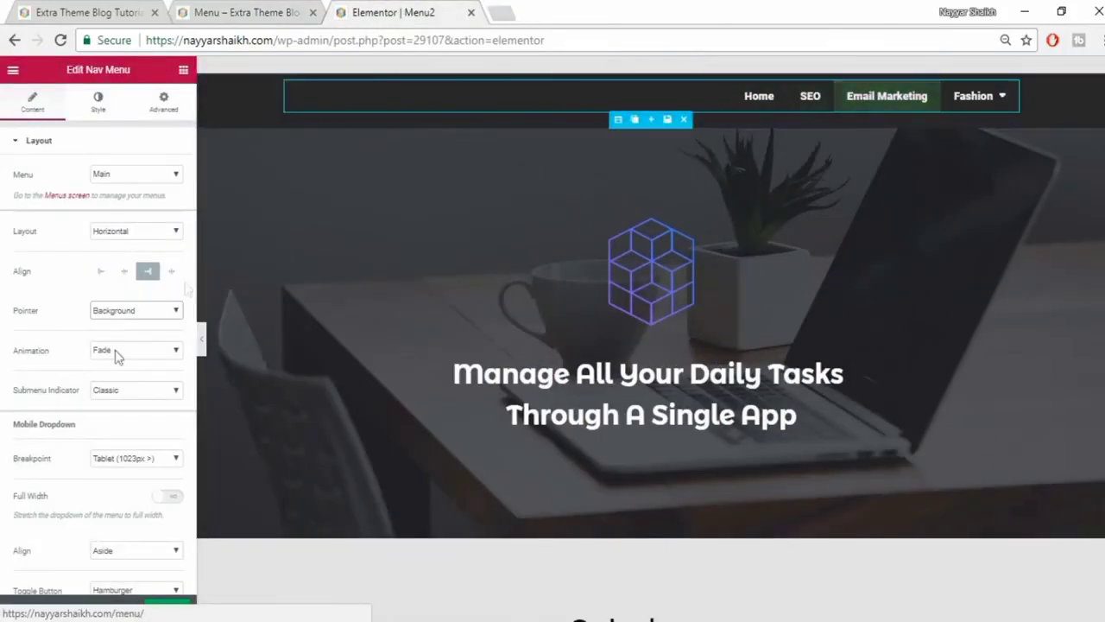
- Recheck the Menu page's hover effect, then set the main menu items' hover text colour to black #000000
{"action": "left_click", "coordinate": [217, 10]}
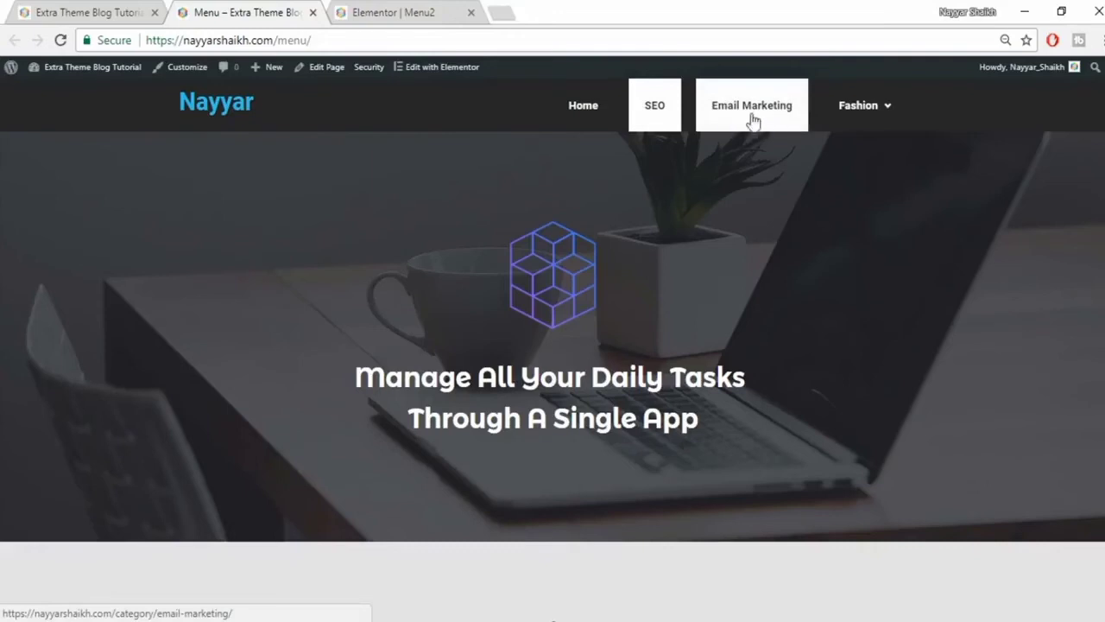
{"action": "left_click", "coordinate": [434, 9]}
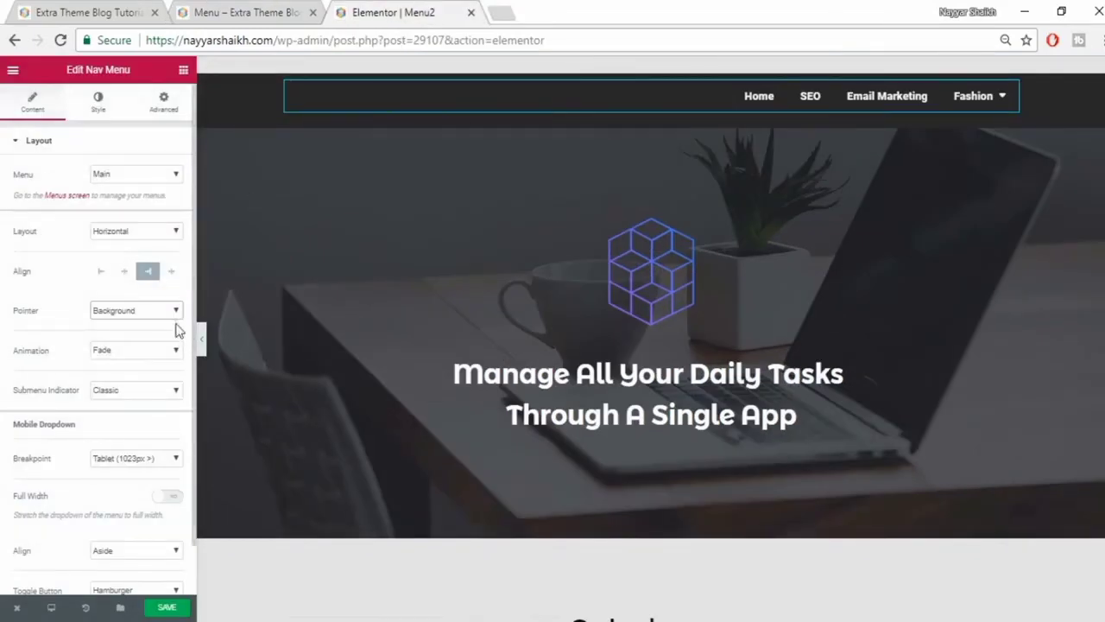
{"action": "scroll", "coordinate": [144, 372], "scroll_direction": "down", "scroll_amount": 1}
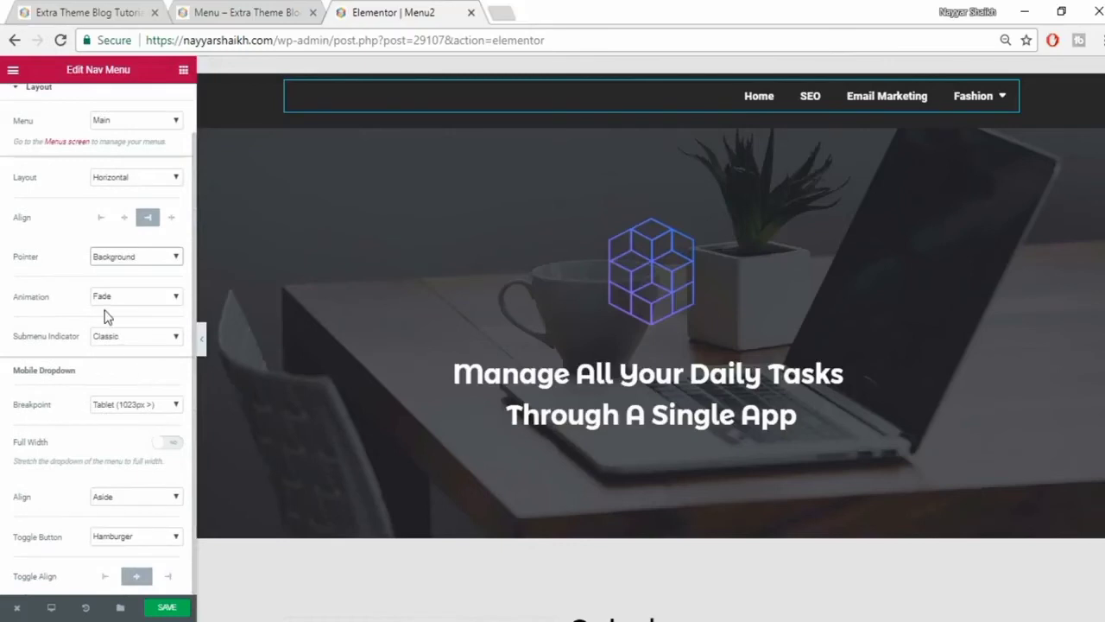
{"action": "scroll", "coordinate": [90, 138], "scroll_direction": "up", "scroll_amount": 2}
{"action": "left_click", "coordinate": [100, 107]}
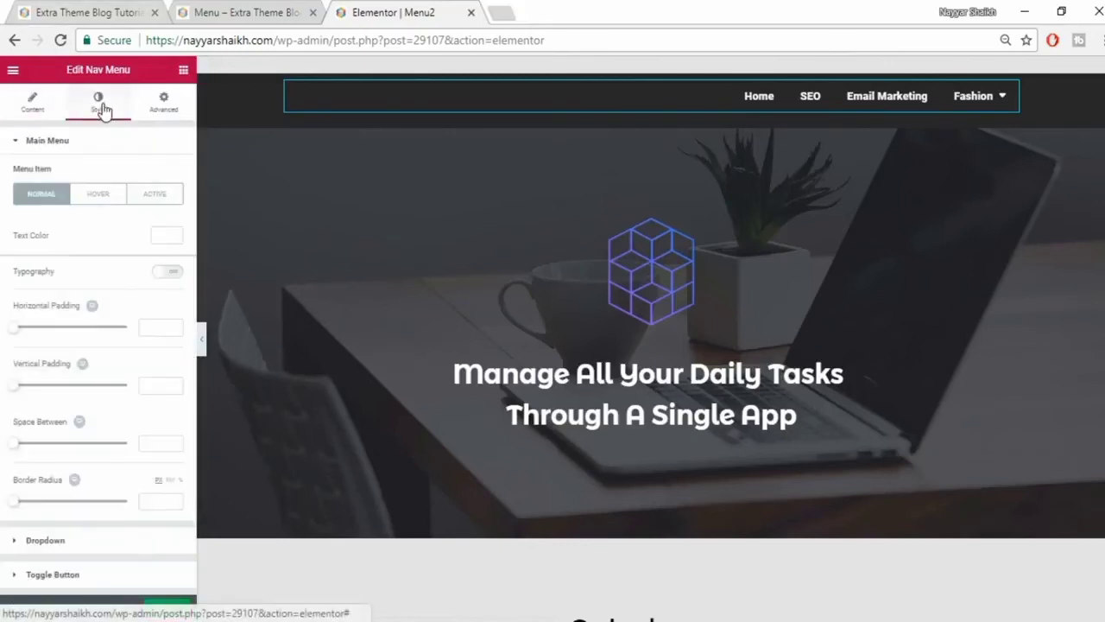
{"action": "left_click", "coordinate": [93, 197]}
{"action": "left_click", "coordinate": [167, 236]}
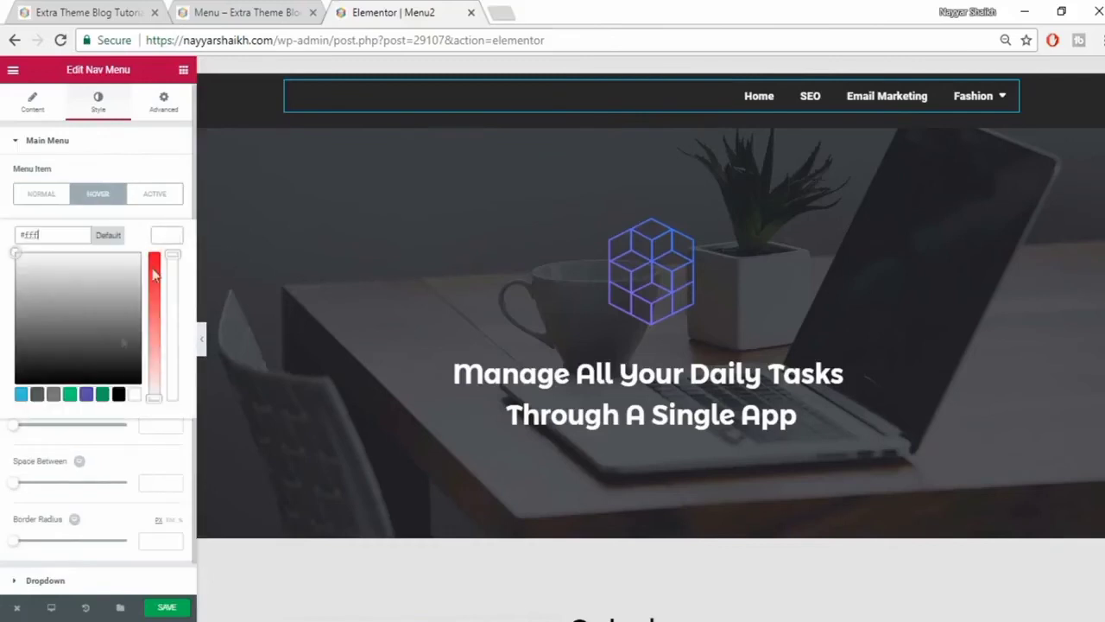
{"action": "left_click", "coordinate": [119, 395]}
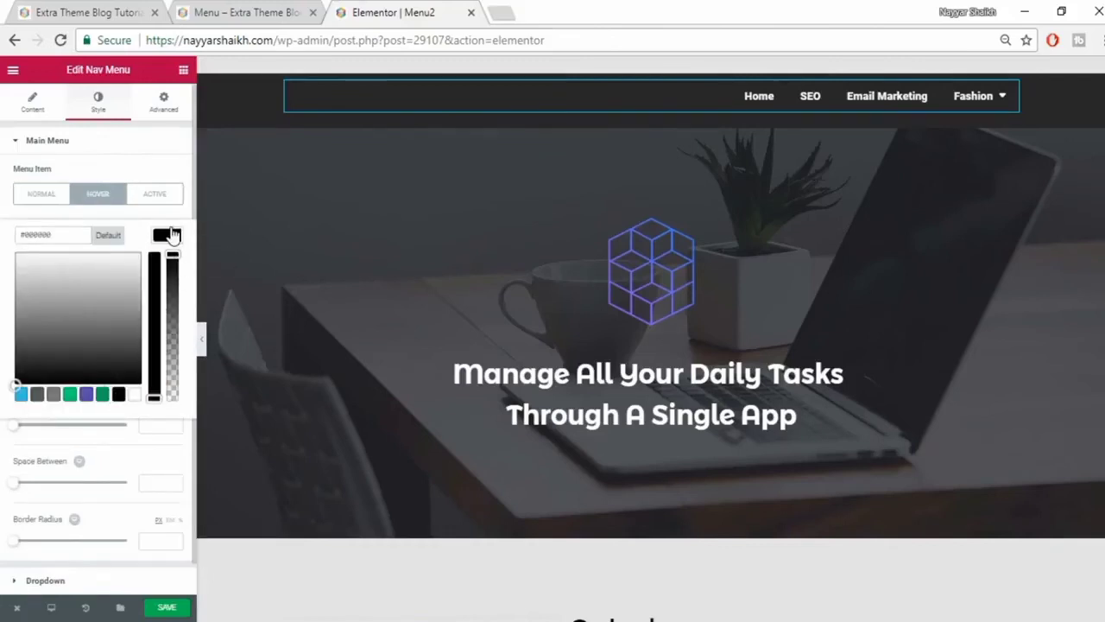
{"action": "left_click", "coordinate": [167, 235]}
- Set the main menu's hover pointer colour to white #ffffff and the vertical padding to 26
{"action": "left_click", "coordinate": [167, 277]}
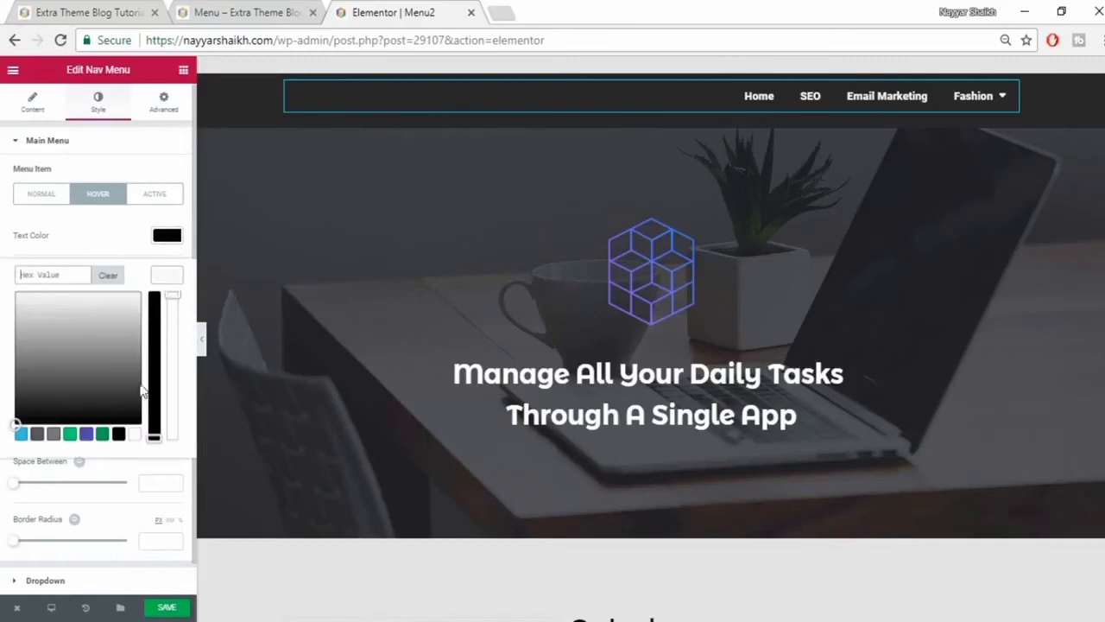
{"action": "left_click", "coordinate": [136, 433]}
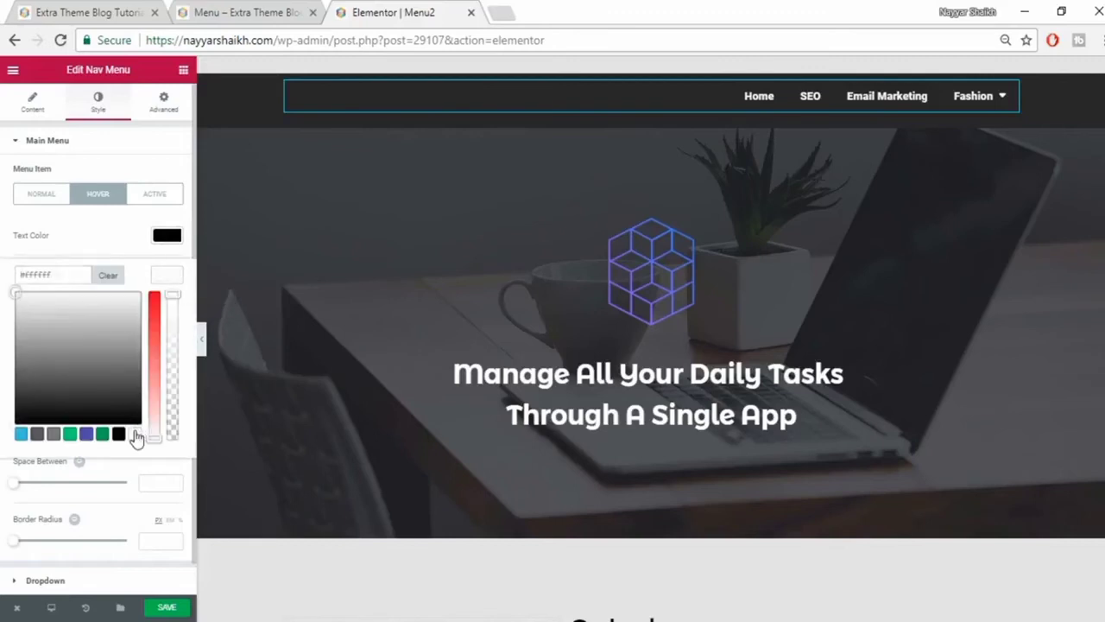
{"action": "left_click", "coordinate": [179, 279]}
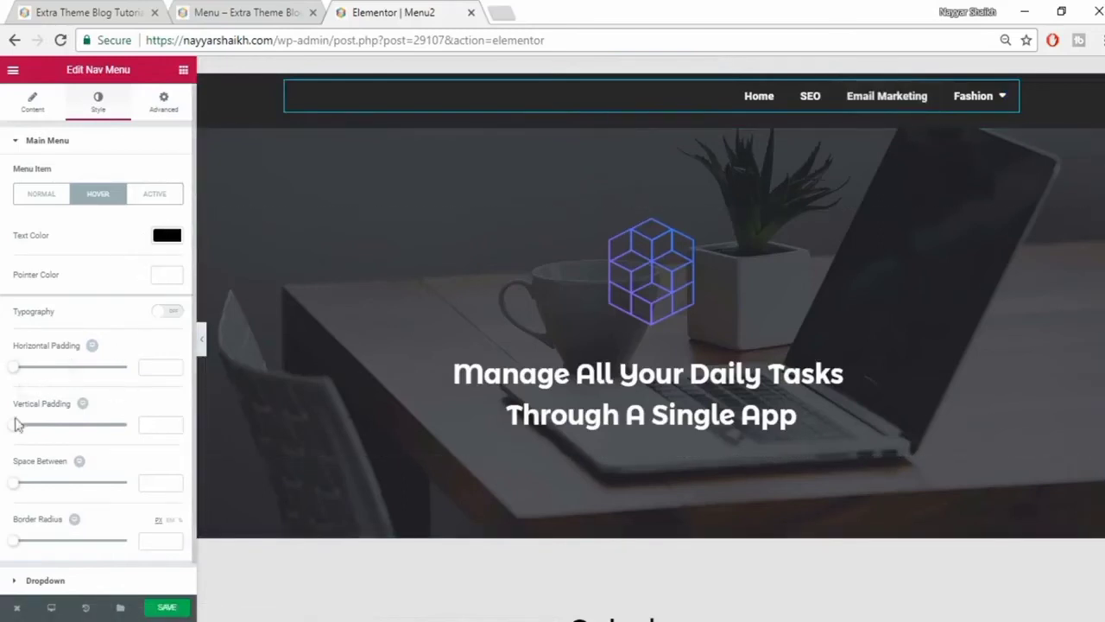
{"action": "left_click_drag", "start_coordinate": [26, 426], "coordinate": [80, 424]}
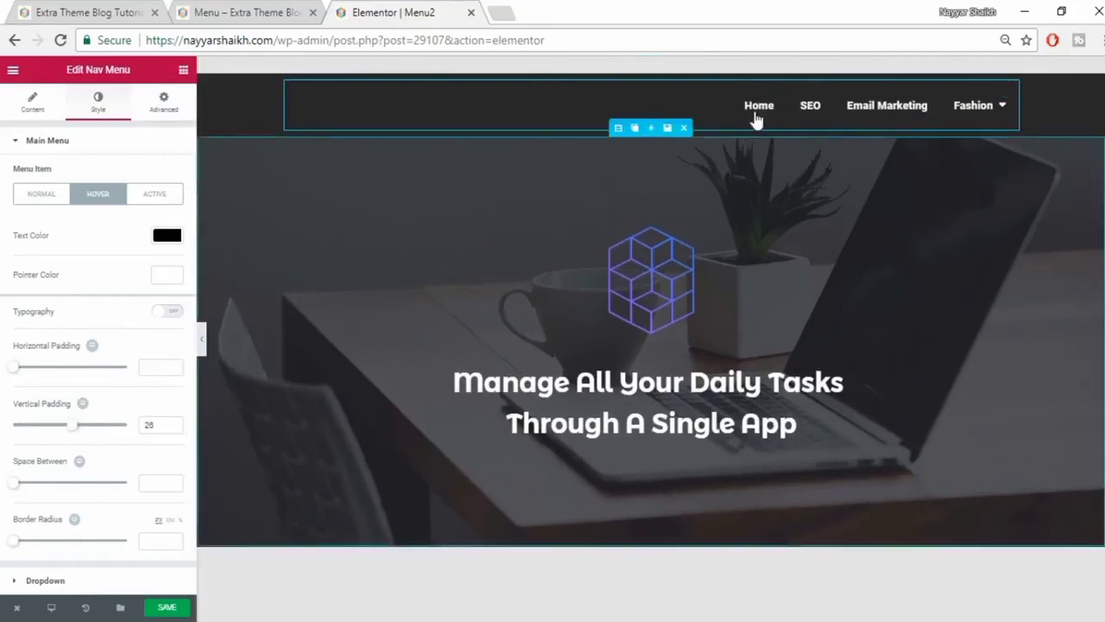
{"action": "mouse_move", "coordinate": [979, 111]}
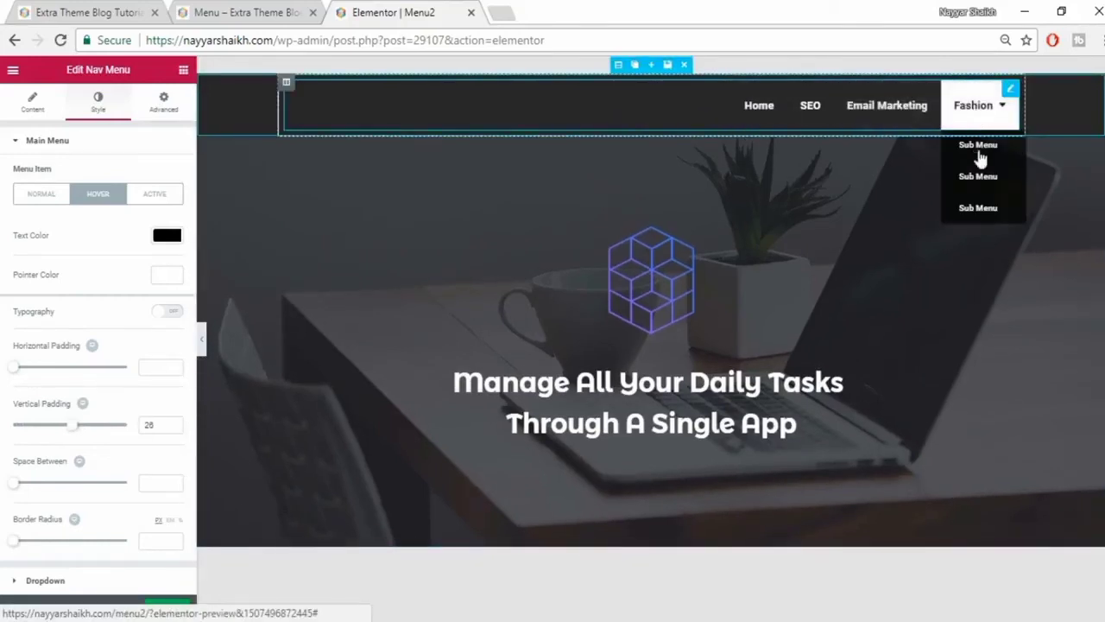
- Review the Nav Menu's dropdown and main menu style settings, checking the Fashion submenu in the preview
{"action": "left_click", "coordinate": [115, 152]}
{"action": "left_click", "coordinate": [102, 184]}
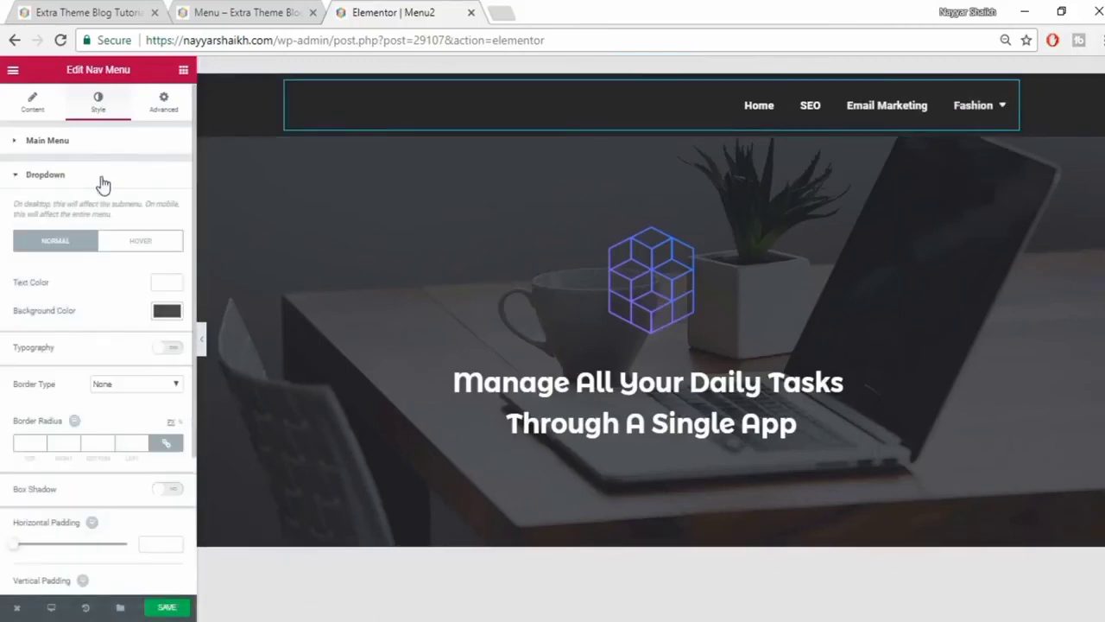
{"action": "mouse_move", "coordinate": [1000, 113]}
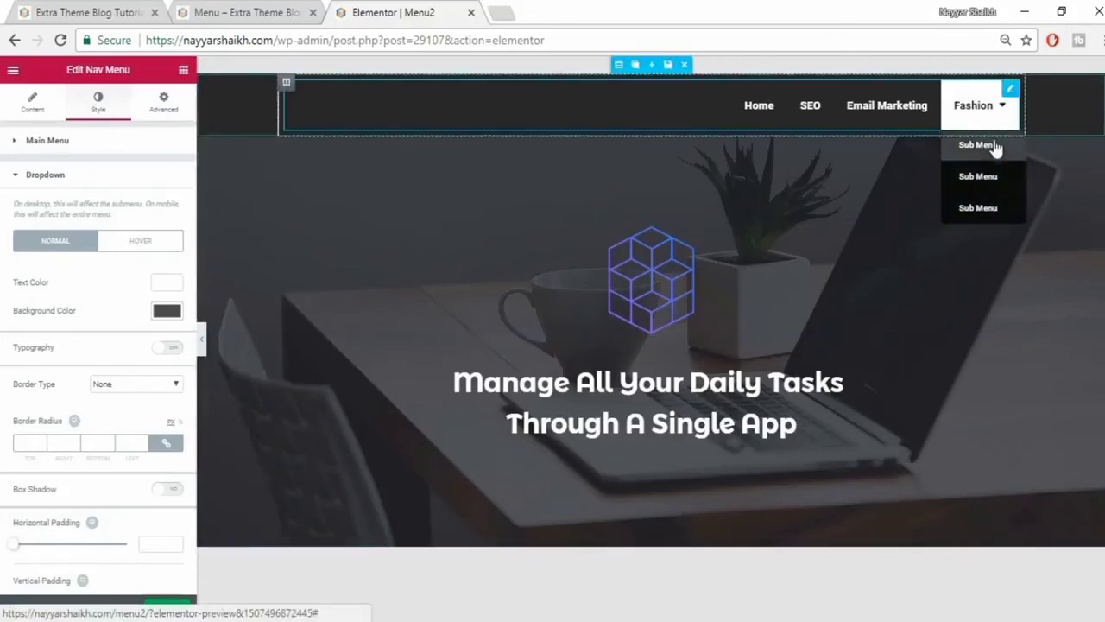
{"action": "left_click", "coordinate": [86, 178]}
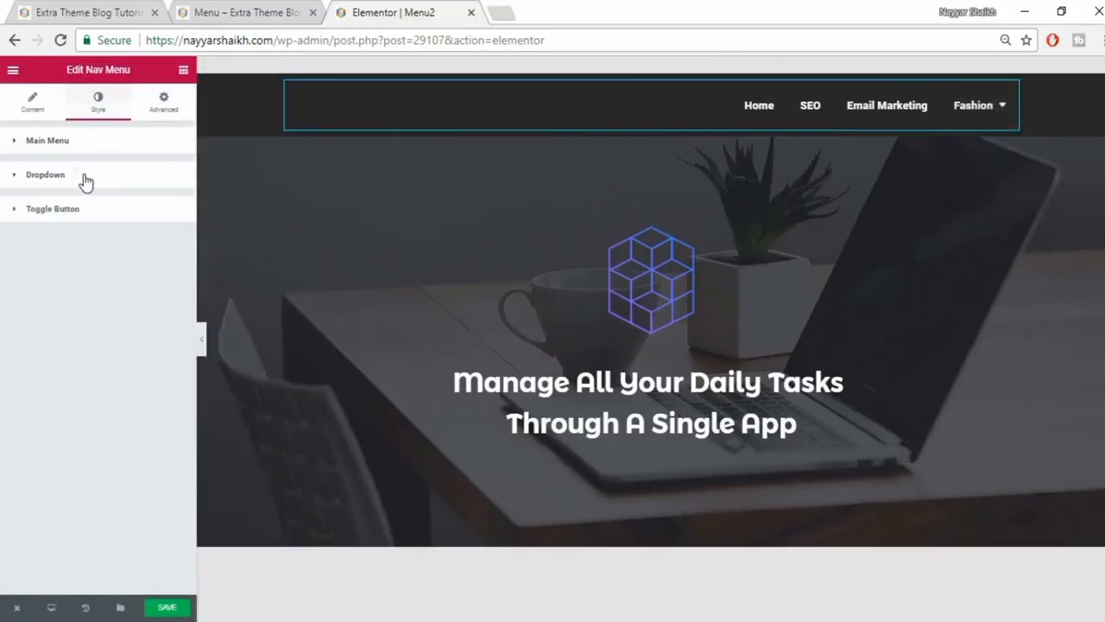
{"action": "left_click", "coordinate": [52, 140]}
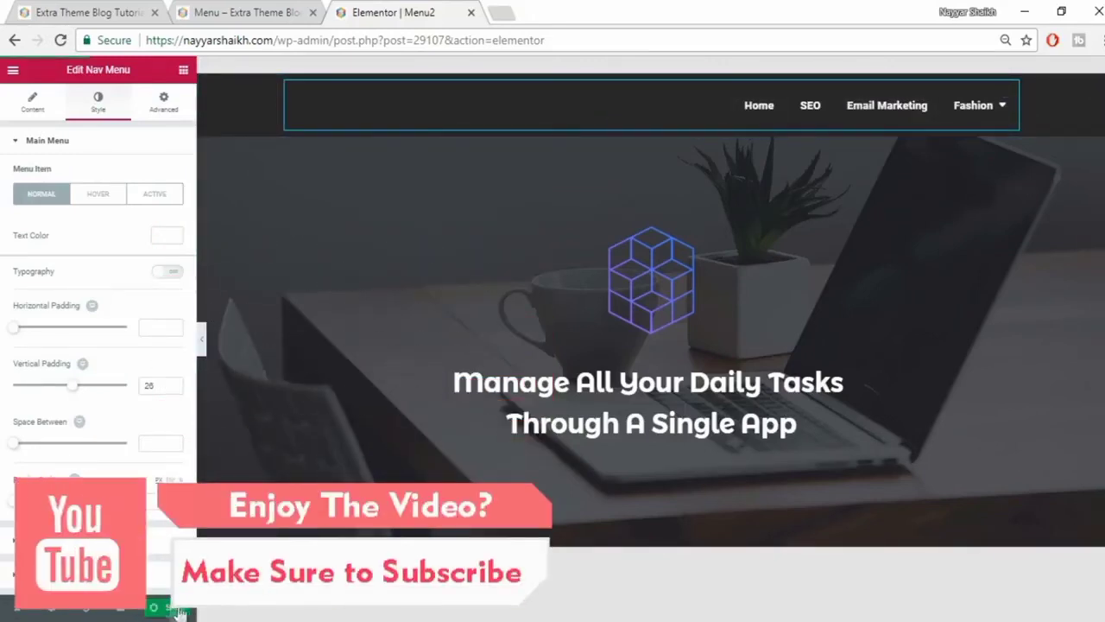
- Save the Menu2 page and open its live version to check the menu items' hover effect
{"action": "left_click", "coordinate": [169, 608]}
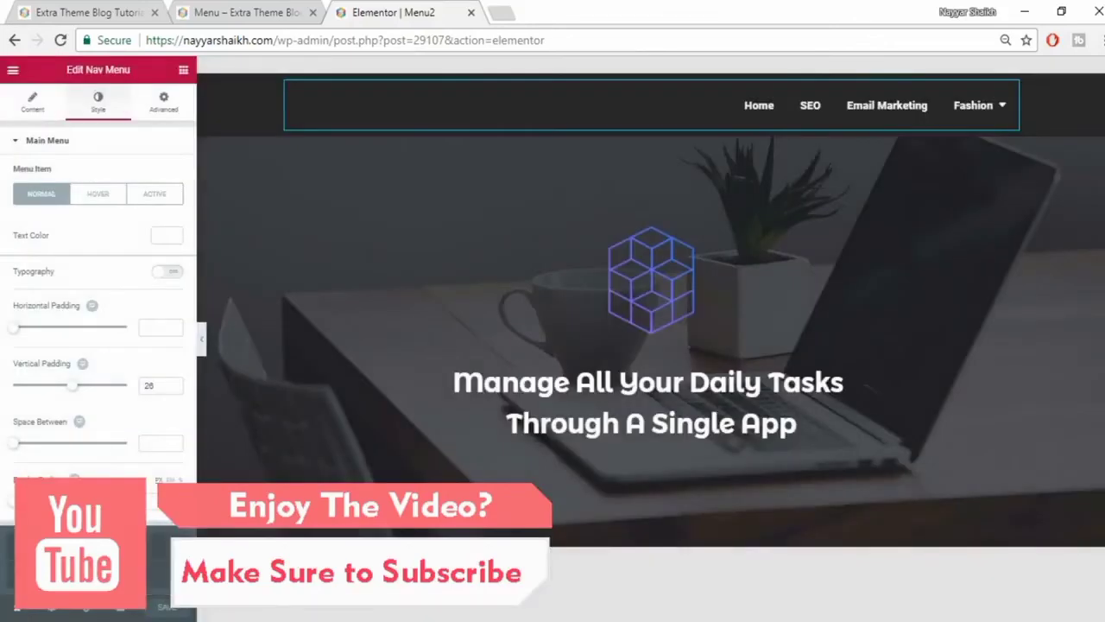
{"action": "left_click", "coordinate": [121, 608]}
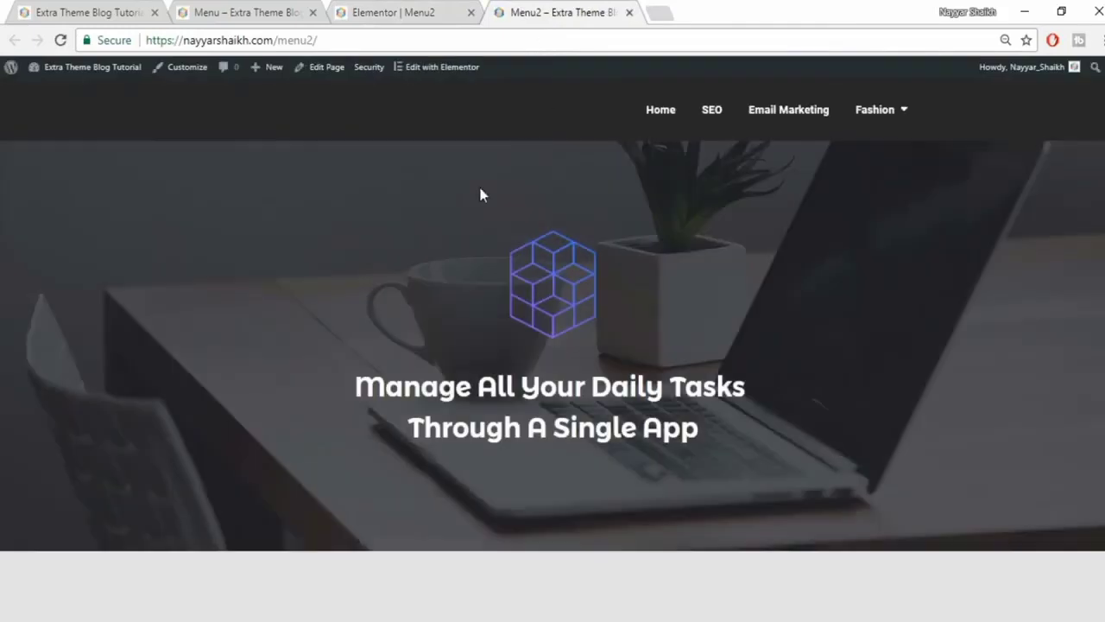
{"action": "mouse_move", "coordinate": [913, 118]}
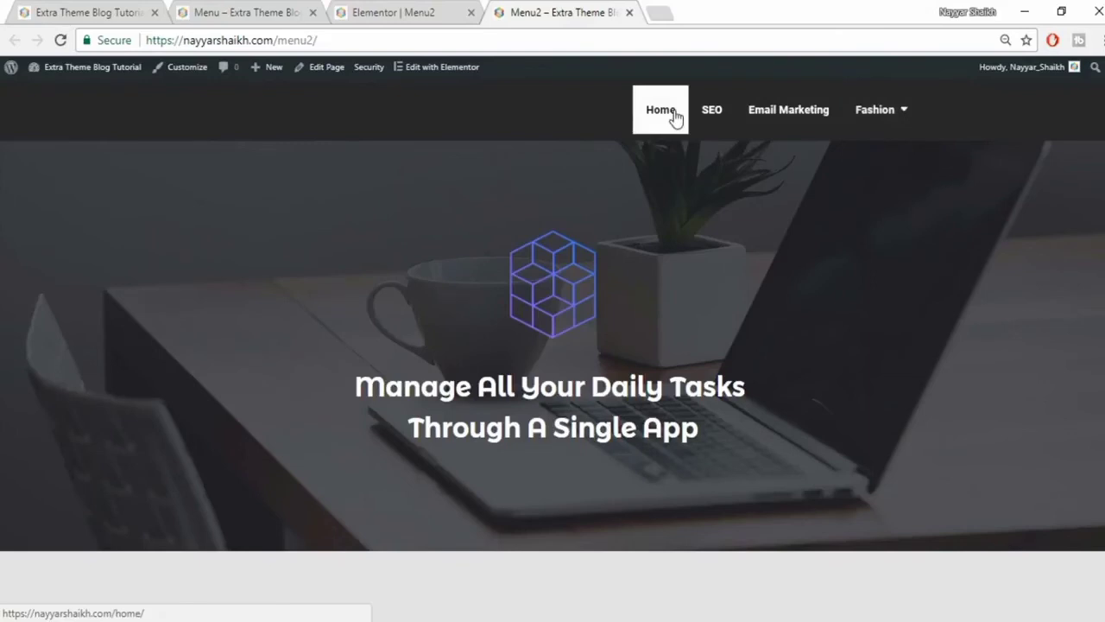
- Set the header section's columns gap to No Gap in the Elementor editor and save the page
{"action": "left_click", "coordinate": [402, 11]}
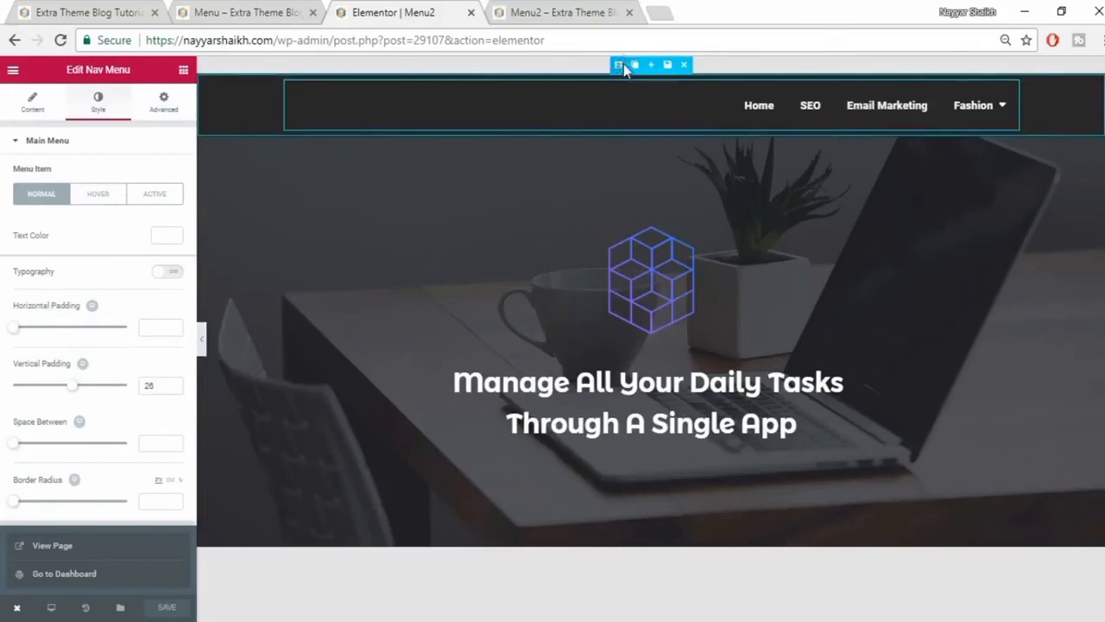
{"action": "left_click", "coordinate": [622, 65]}
{"action": "left_click", "coordinate": [108, 103]}
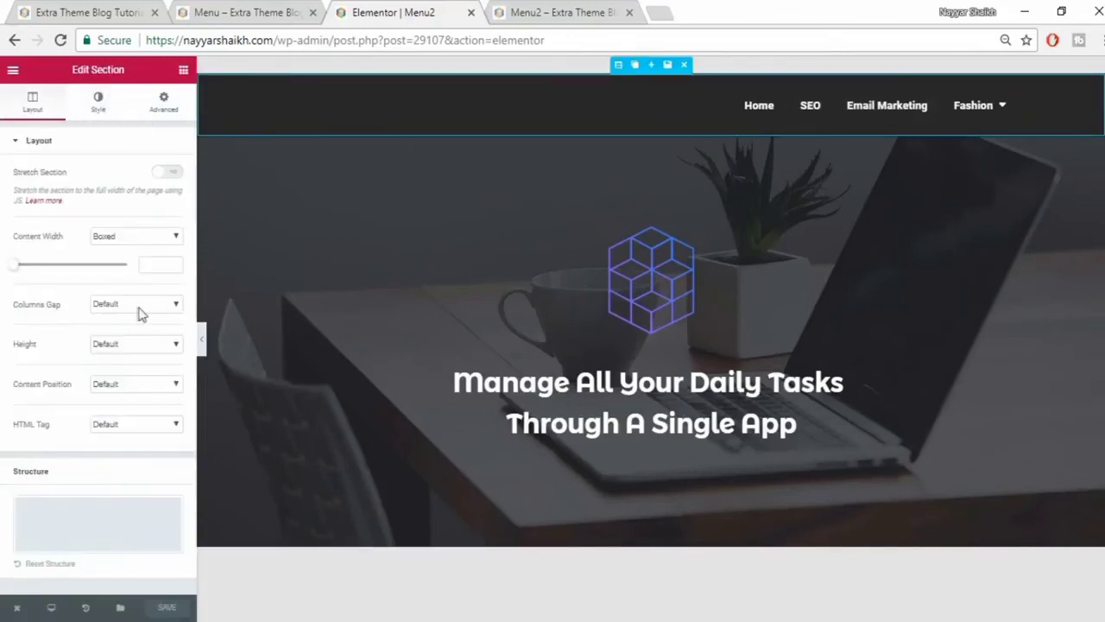
{"action": "left_click", "coordinate": [139, 307]}
{"action": "left_click", "coordinate": [131, 329]}
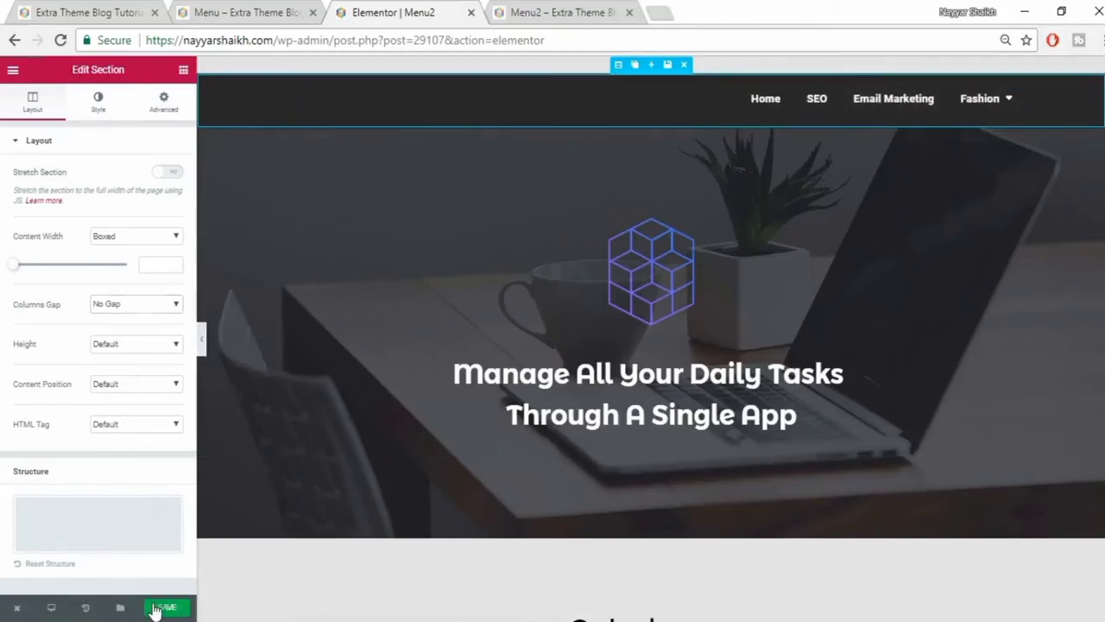
{"action": "left_click", "coordinate": [189, 603]}
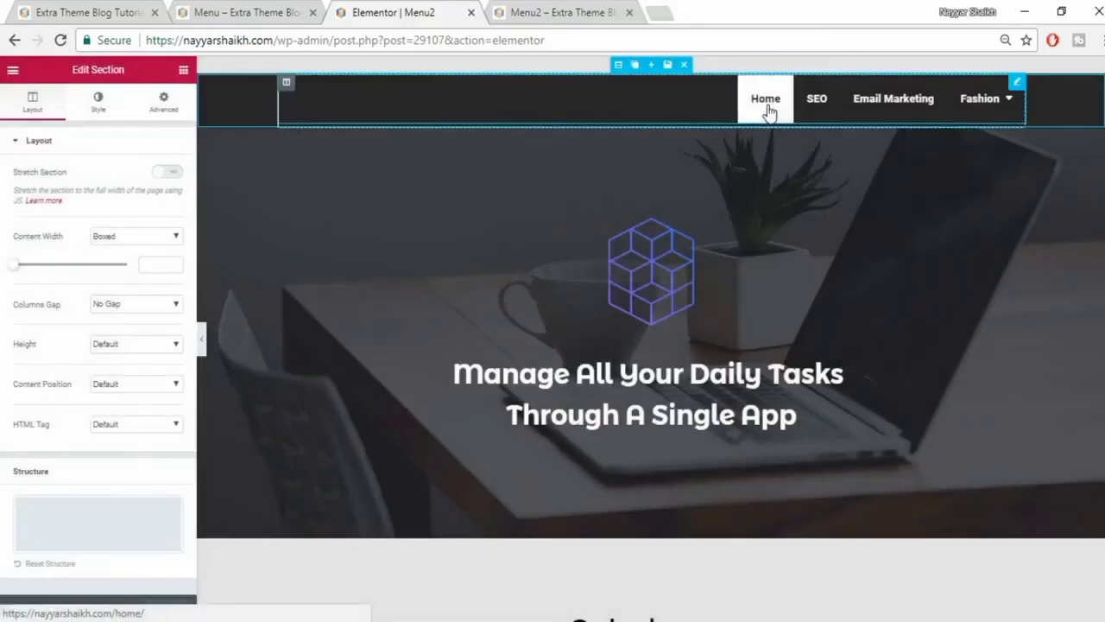
- Compare the menu and its hover effect on the live Menu2 page with the finished Menu page
{"action": "left_click", "coordinate": [765, 102]}
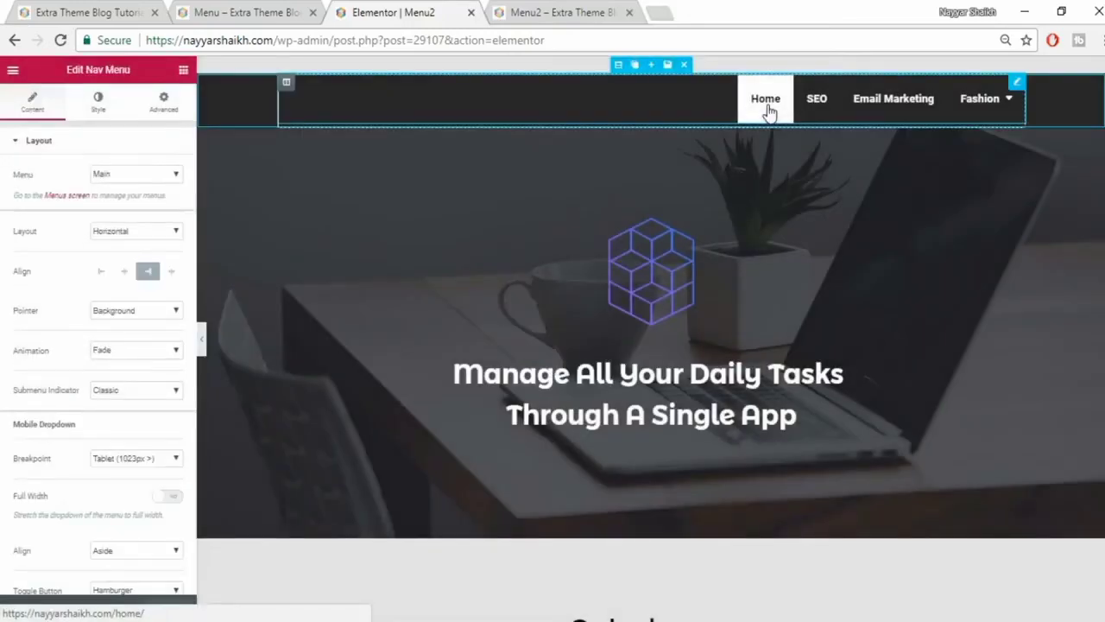
{"action": "left_click", "coordinate": [596, 13]}
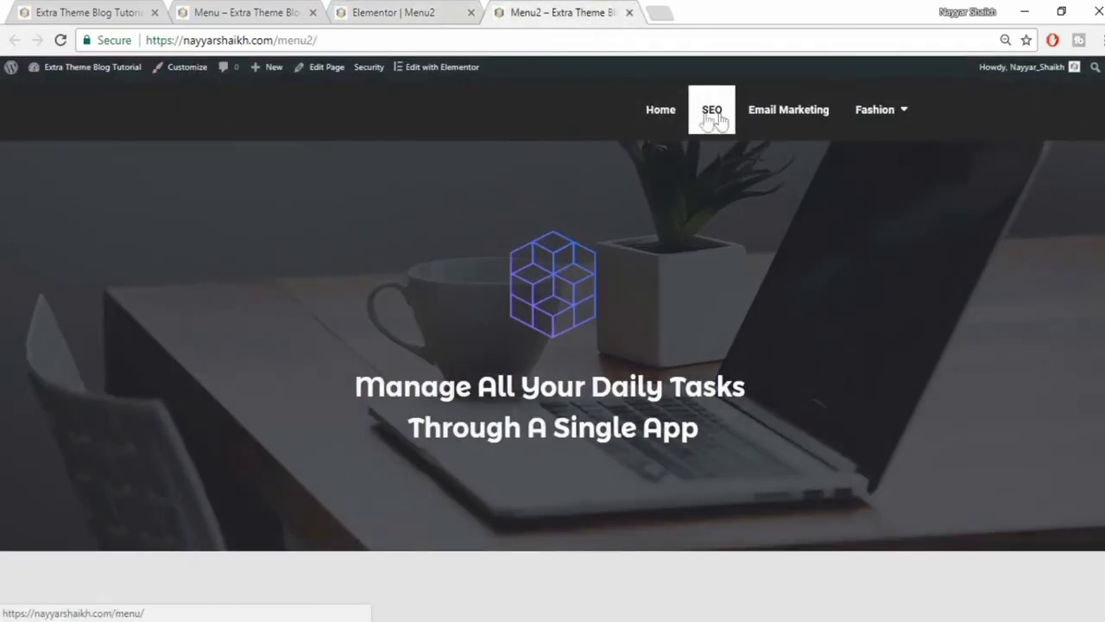
{"action": "left_click", "coordinate": [229, 12]}
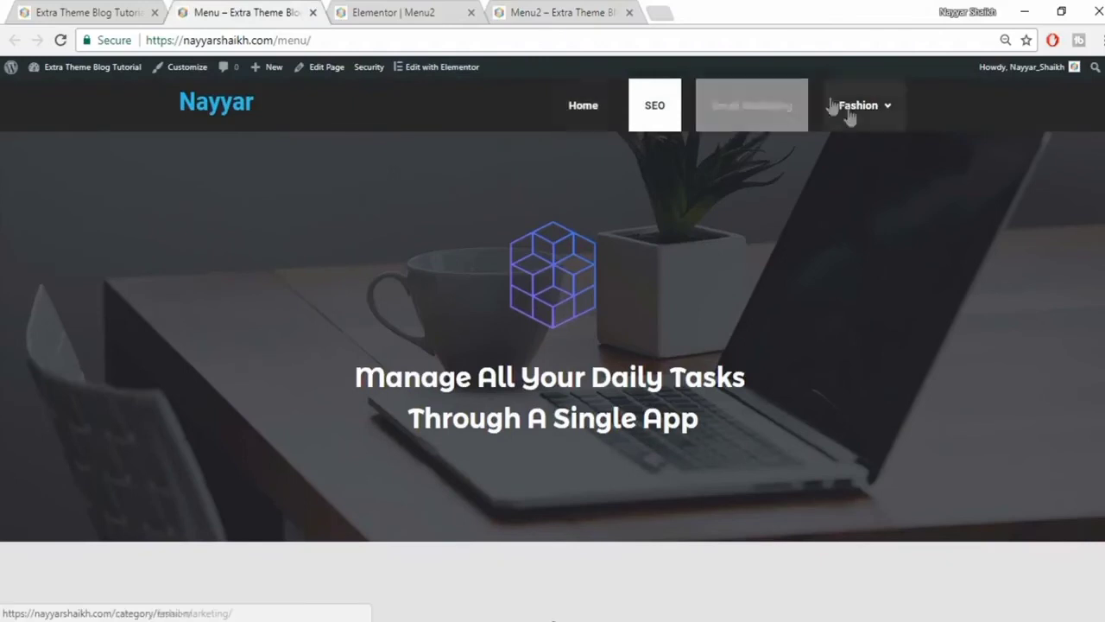
{"action": "left_click", "coordinate": [432, 13]}
- Enable custom typography for the main menu items with size 24 px and letter spacing 1.6
{"action": "left_click", "coordinate": [98, 104]}
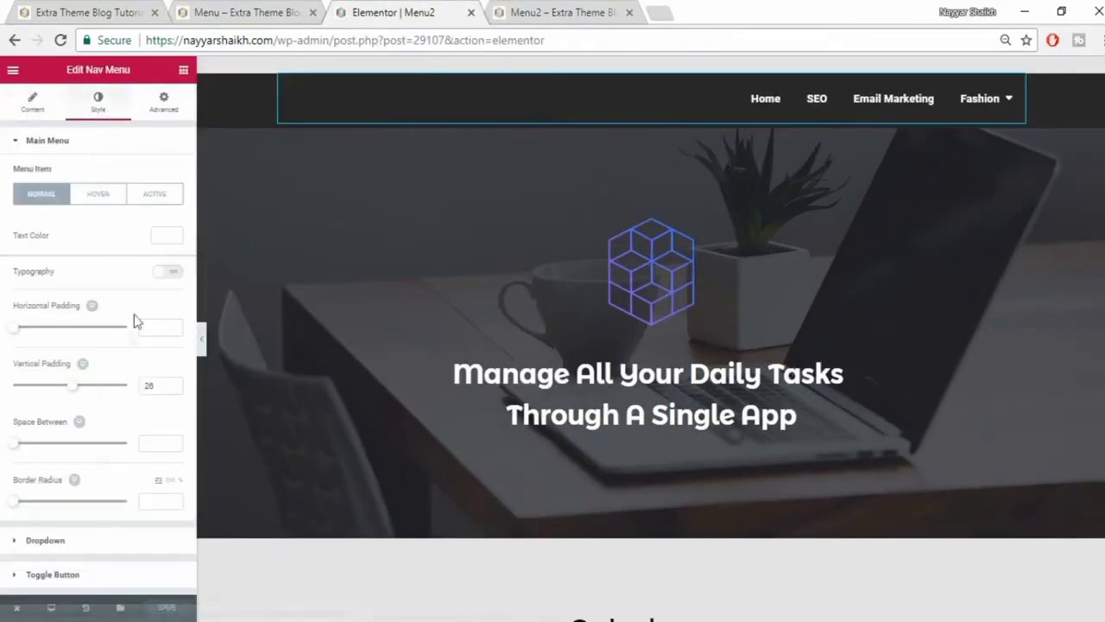
{"action": "left_click", "coordinate": [167, 272]}
{"action": "mouse_move", "coordinate": [26, 334]}
{"action": "left_mouse_down"}
{"action": "mouse_move", "coordinate": [37, 329]}
{"action": "mouse_move", "coordinate": [30, 336]}
{"action": "left_mouse_up"}
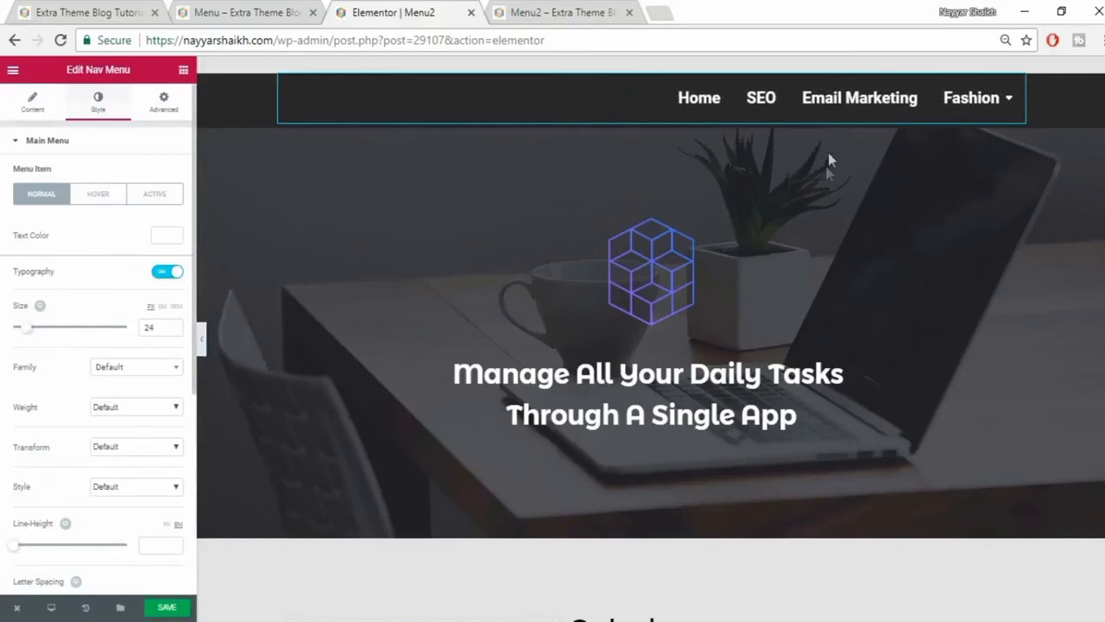
{"action": "scroll", "coordinate": [152, 484], "scroll_direction": "down", "scroll_amount": 3}
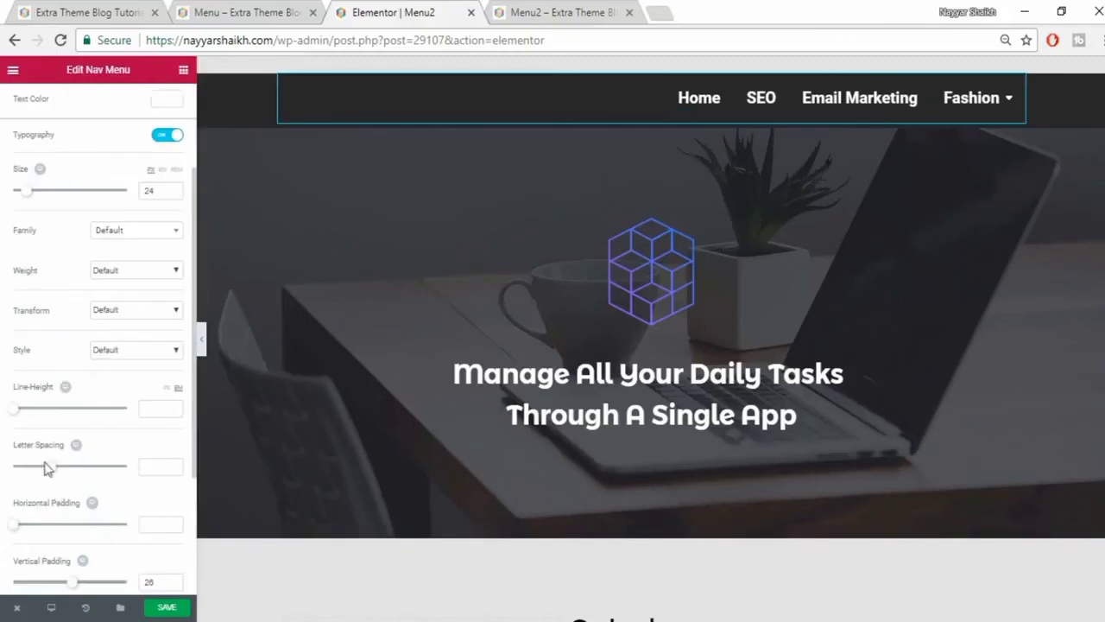
{"action": "left_click_drag", "start_coordinate": [50, 470], "coordinate": [62, 473]}
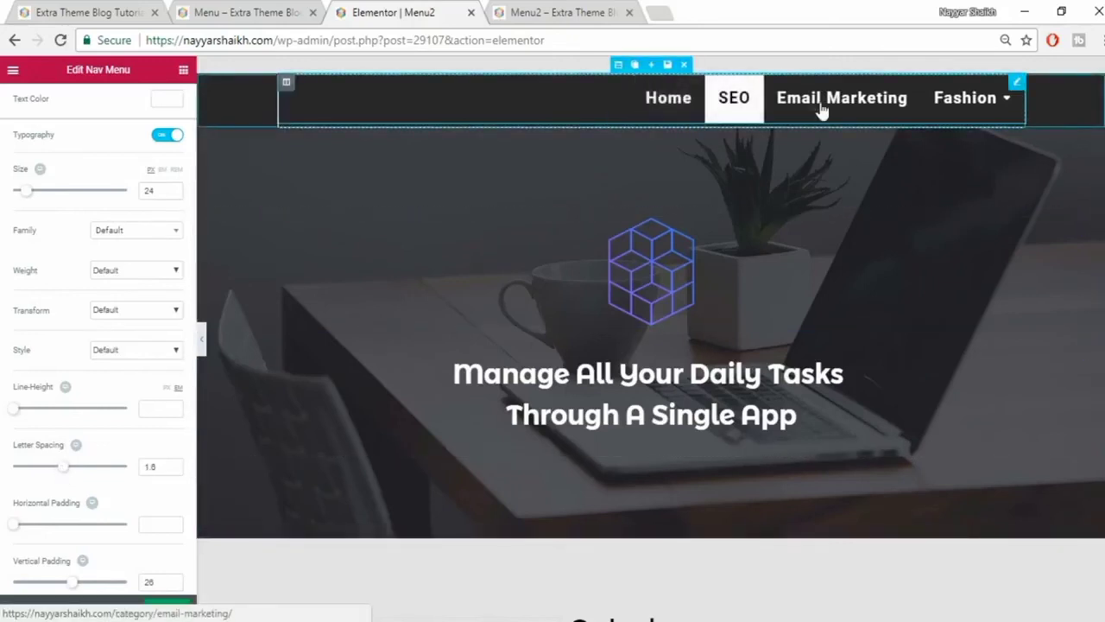
- Set the main menu's active item text colour to white #ffffff and its pointer colour to black #000000
{"action": "scroll", "coordinate": [126, 200], "scroll_direction": "up", "scroll_amount": 3}
{"action": "left_click", "coordinate": [156, 198]}
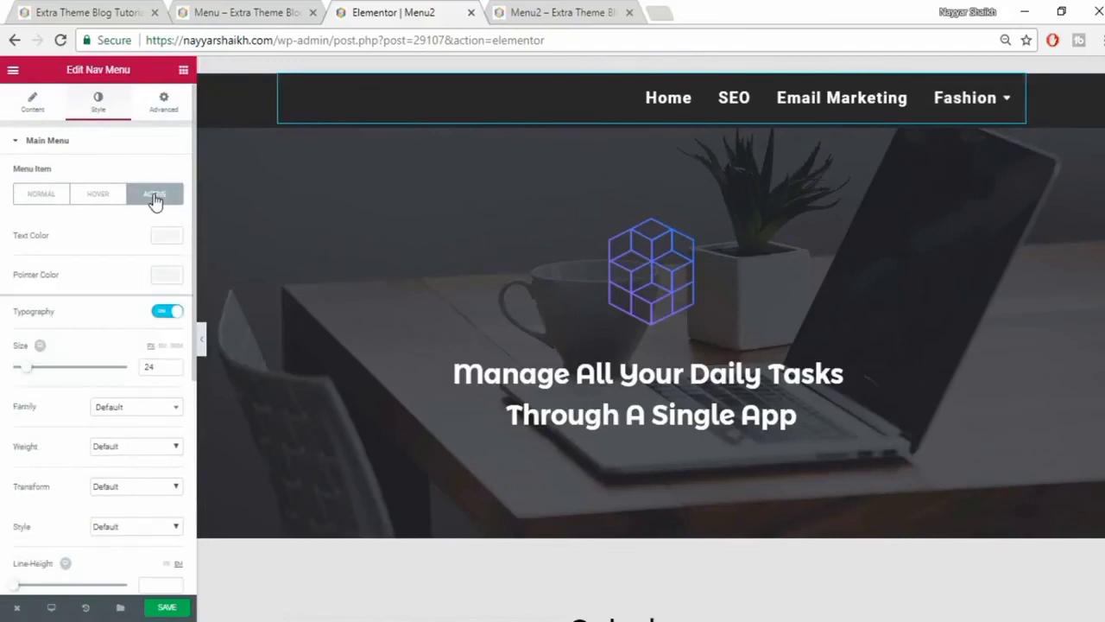
{"action": "left_click", "coordinate": [249, 10]}
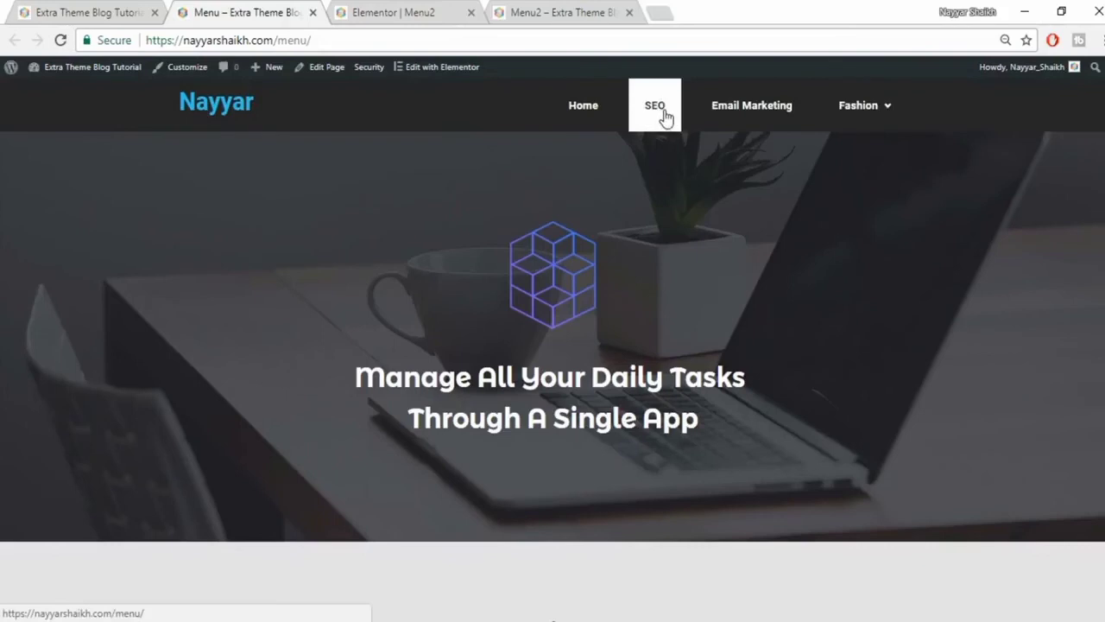
{"action": "left_click", "coordinate": [402, 9]}
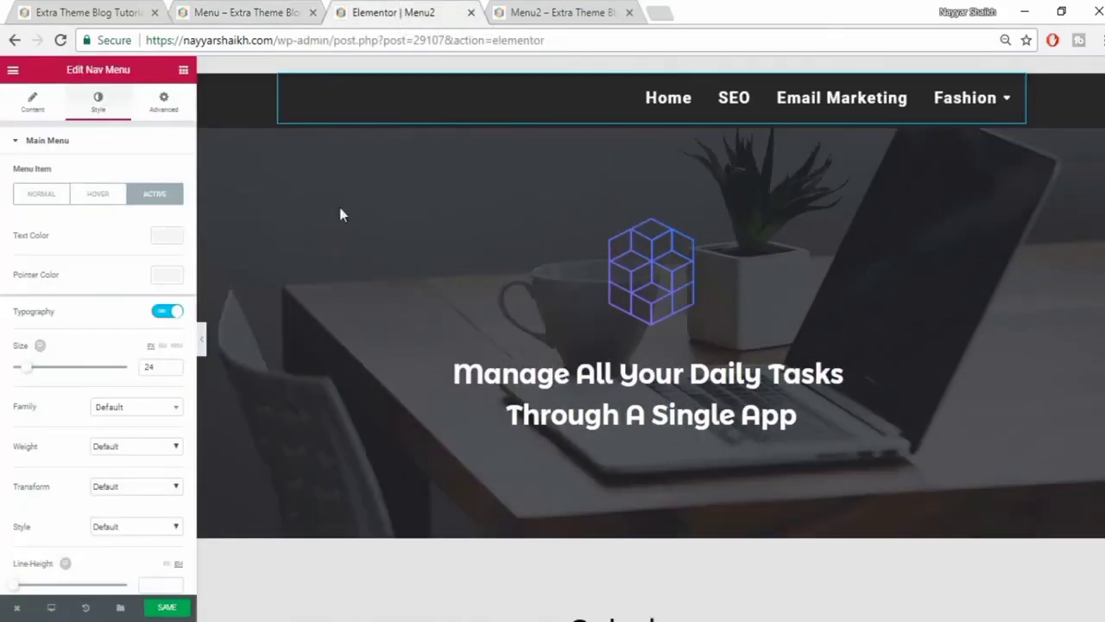
{"action": "left_click", "coordinate": [165, 235]}
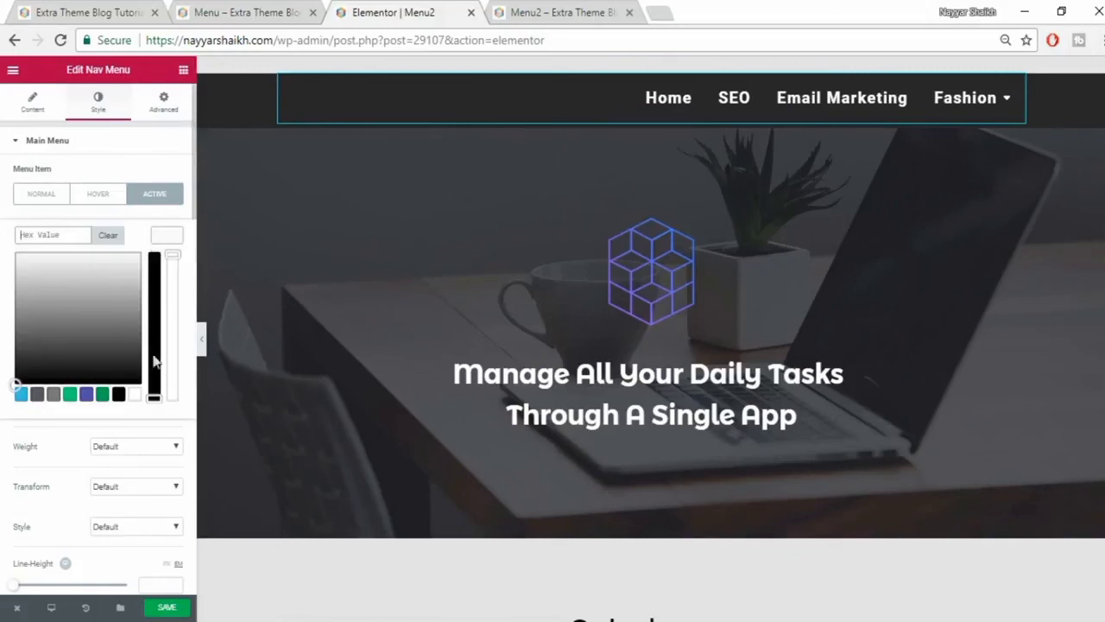
{"action": "left_click", "coordinate": [134, 396]}
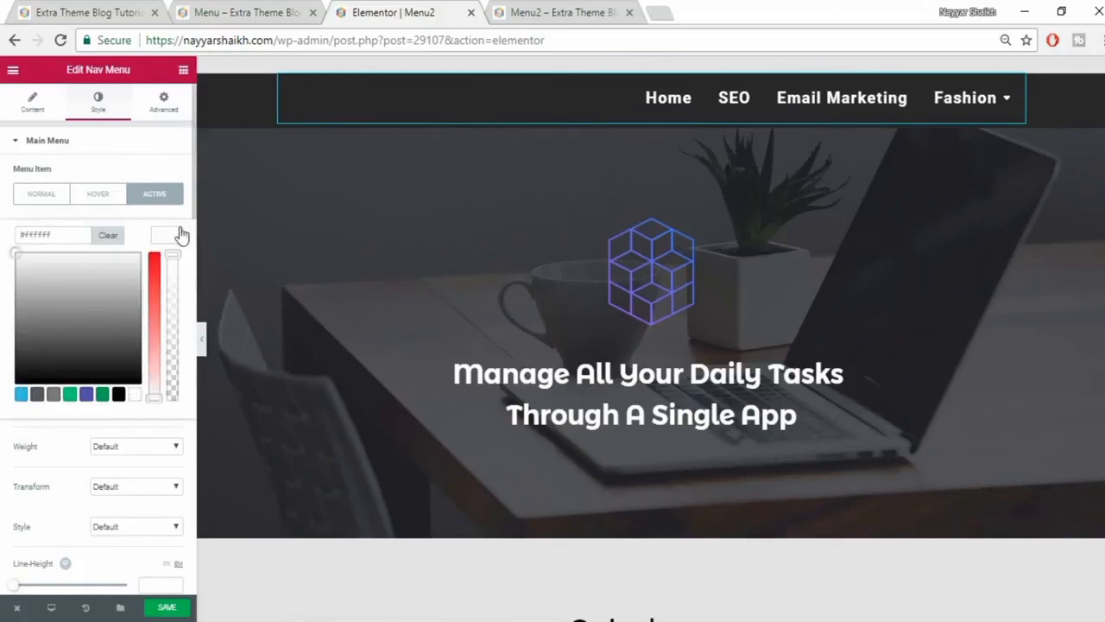
{"action": "left_click", "coordinate": [181, 234]}
{"action": "left_click", "coordinate": [166, 275]}
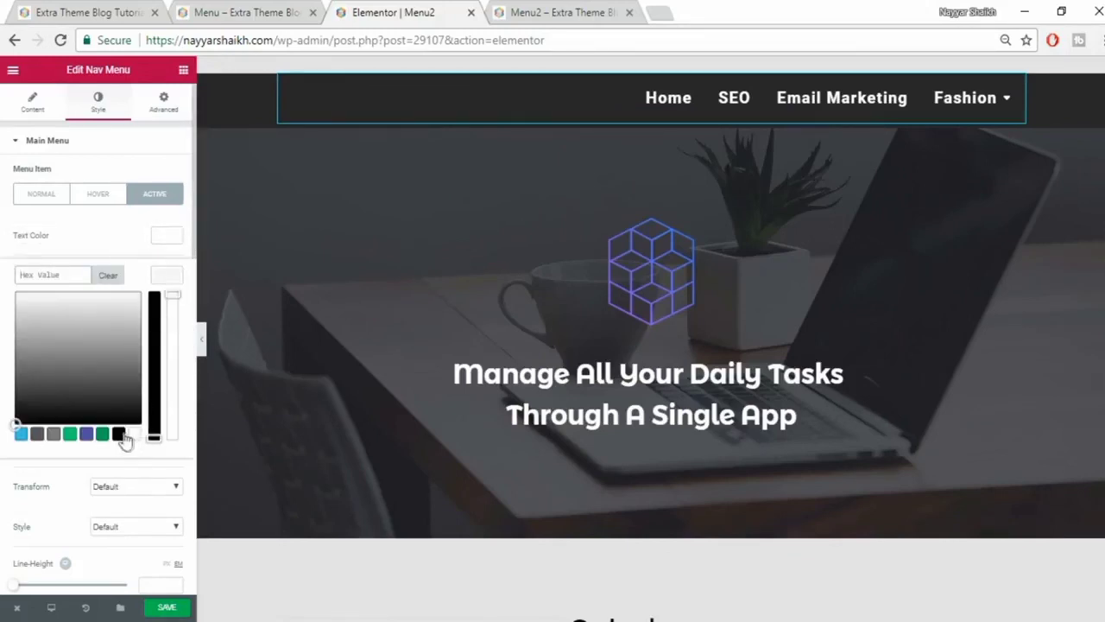
{"action": "left_click", "coordinate": [120, 436]}
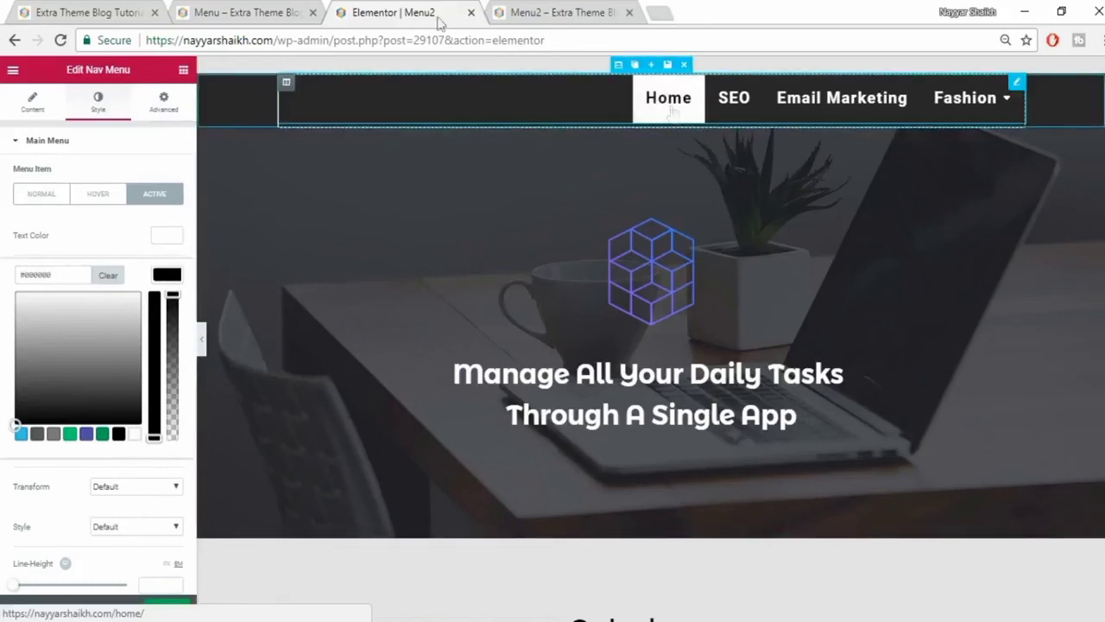
- Check the highlighted SEO item on the finished Menu page and save the Menu2 page
{"action": "left_click", "coordinate": [246, 12]}
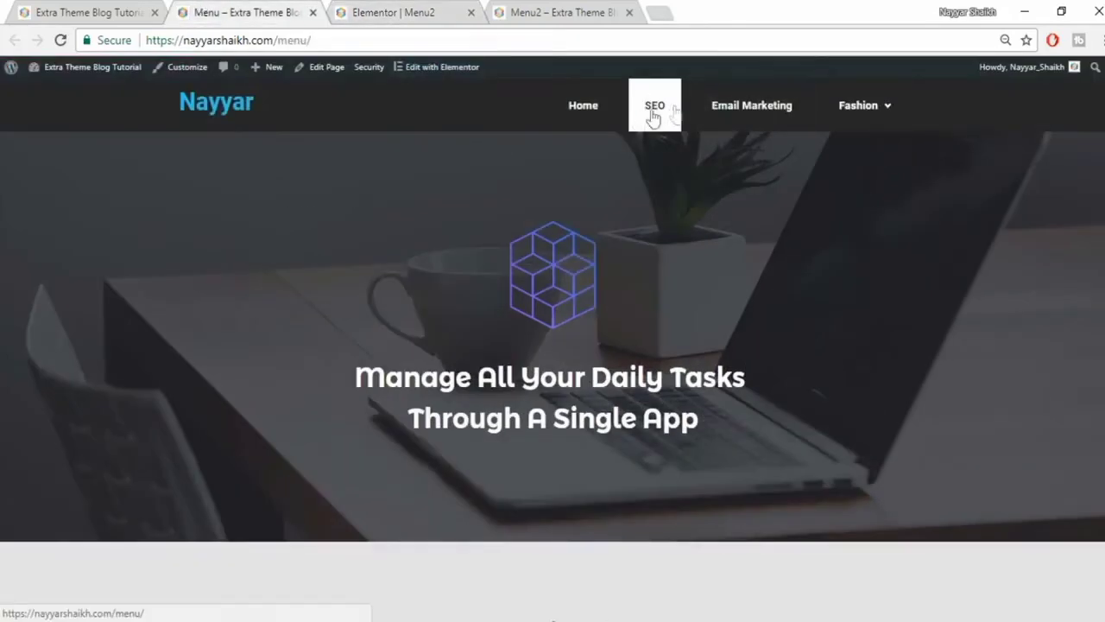
{"action": "left_click", "coordinate": [430, 12]}
{"action": "left_click", "coordinate": [168, 607]}
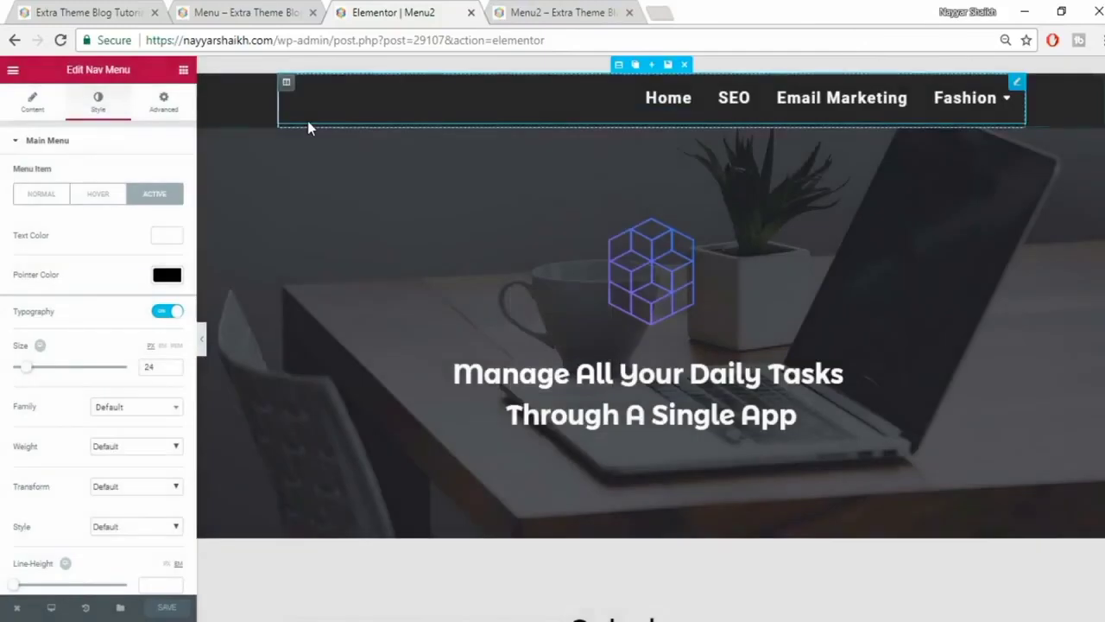
- Add a second column to the header section and move the Nav Menu column to the right of the empty one
{"action": "left_click", "coordinate": [207, 12]}
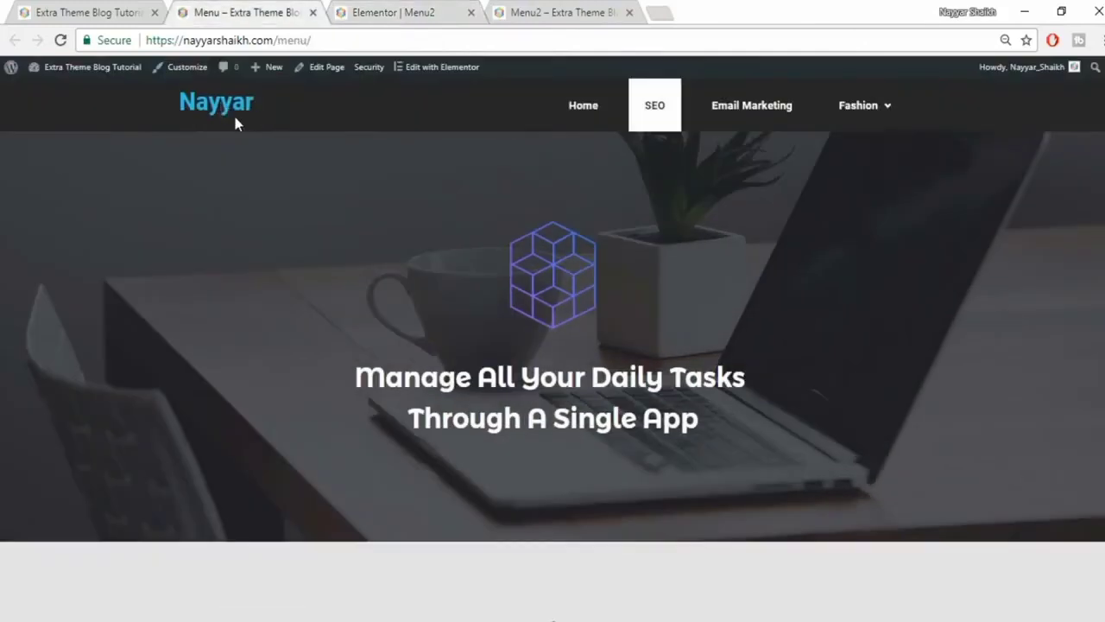
{"action": "left_click", "coordinate": [388, 14]}
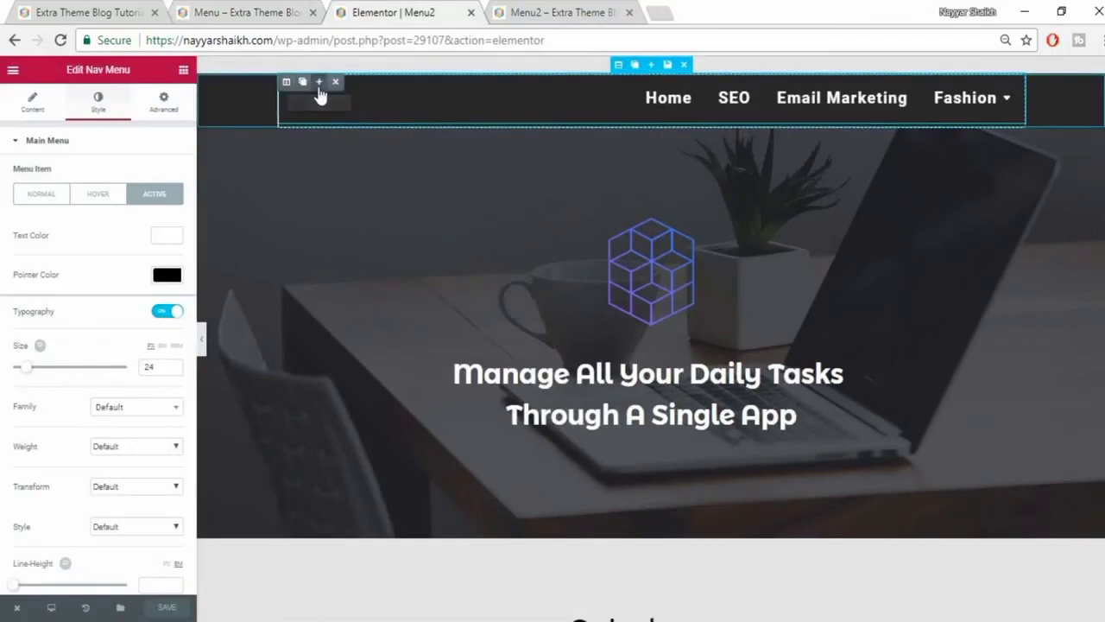
{"action": "left_click", "coordinate": [319, 86]}
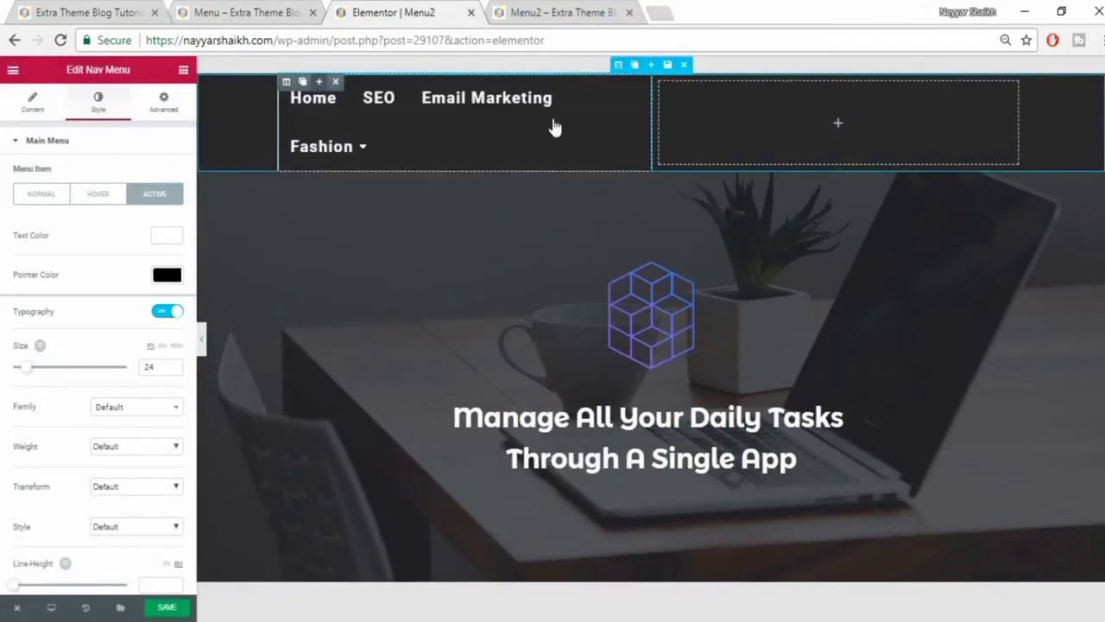
{"action": "left_click_drag", "start_coordinate": [284, 83], "coordinate": [802, 114]}
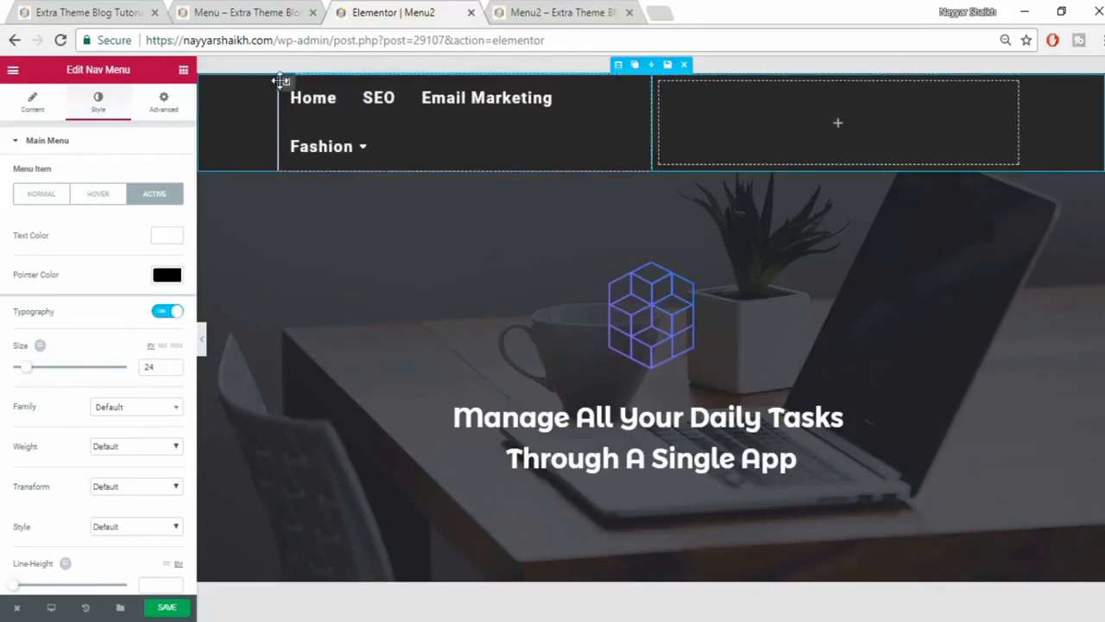
{"action": "left_click_drag", "start_coordinate": [279, 81], "coordinate": [861, 126]}
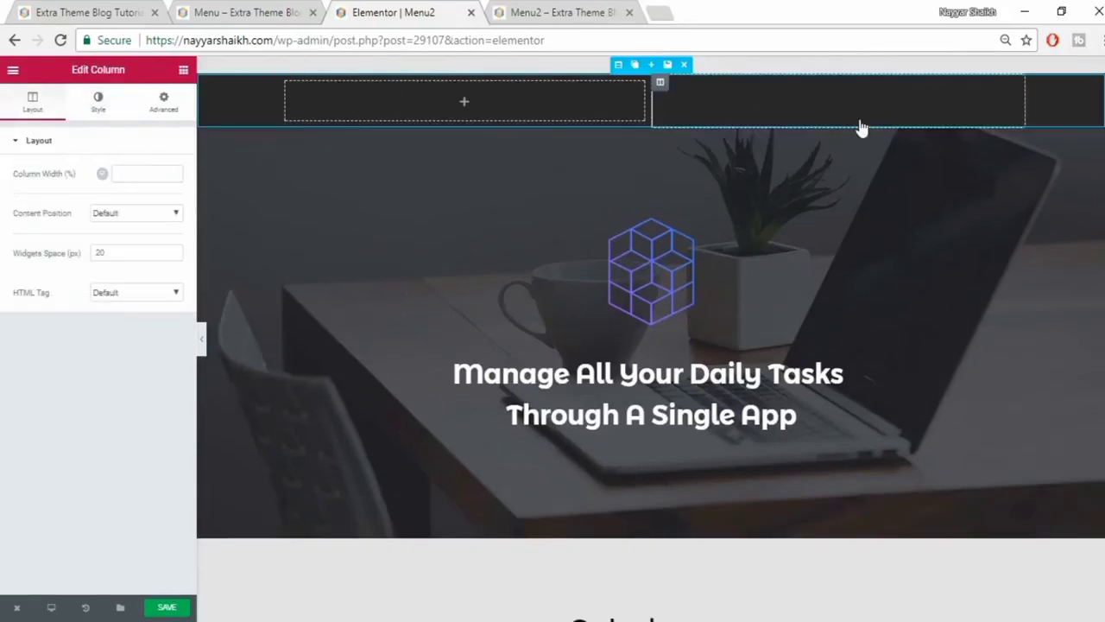
- Narrow the header's empty left column to about 35% and add a Heading widget to it
{"action": "left_click_drag", "start_coordinate": [649, 116], "coordinate": [543, 119]}
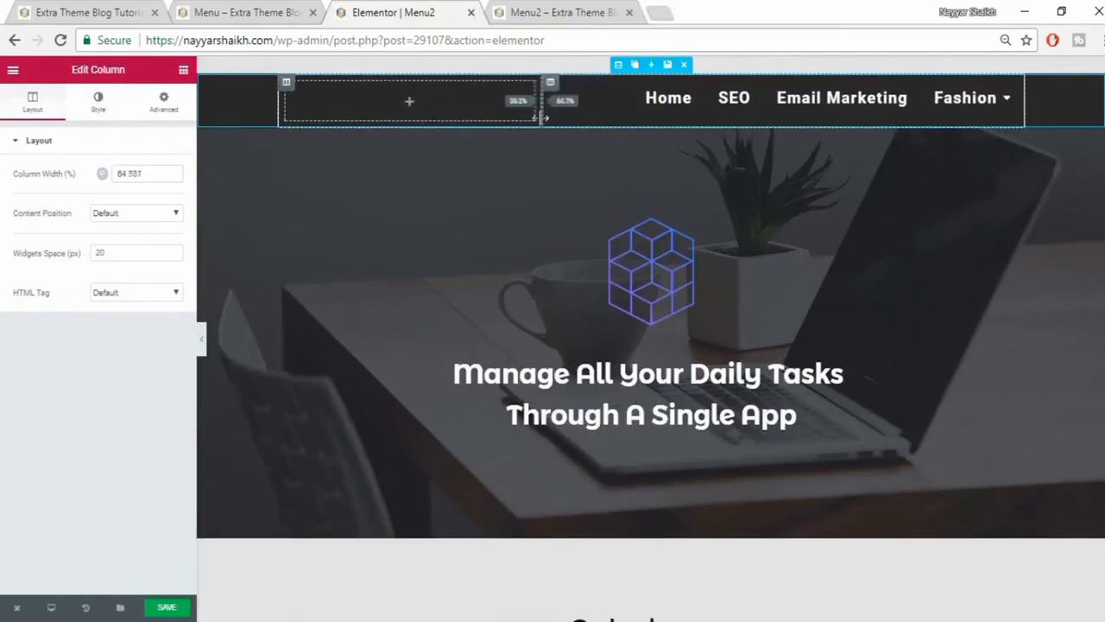
{"action": "left_click", "coordinate": [183, 70]}
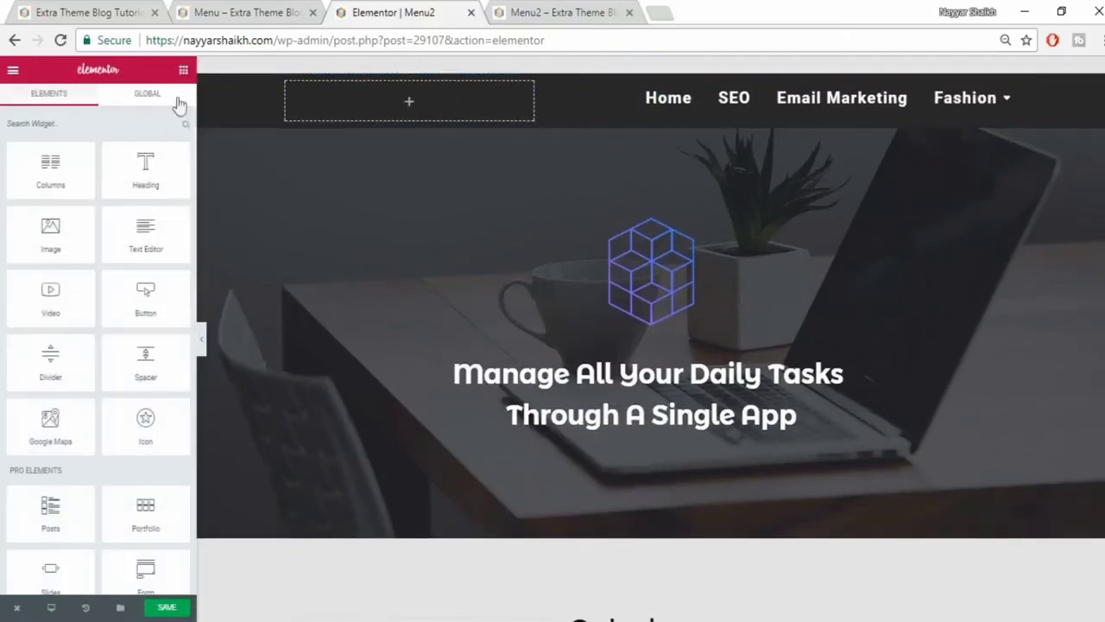
{"action": "left_click_drag", "start_coordinate": [144, 162], "coordinate": [423, 102]}
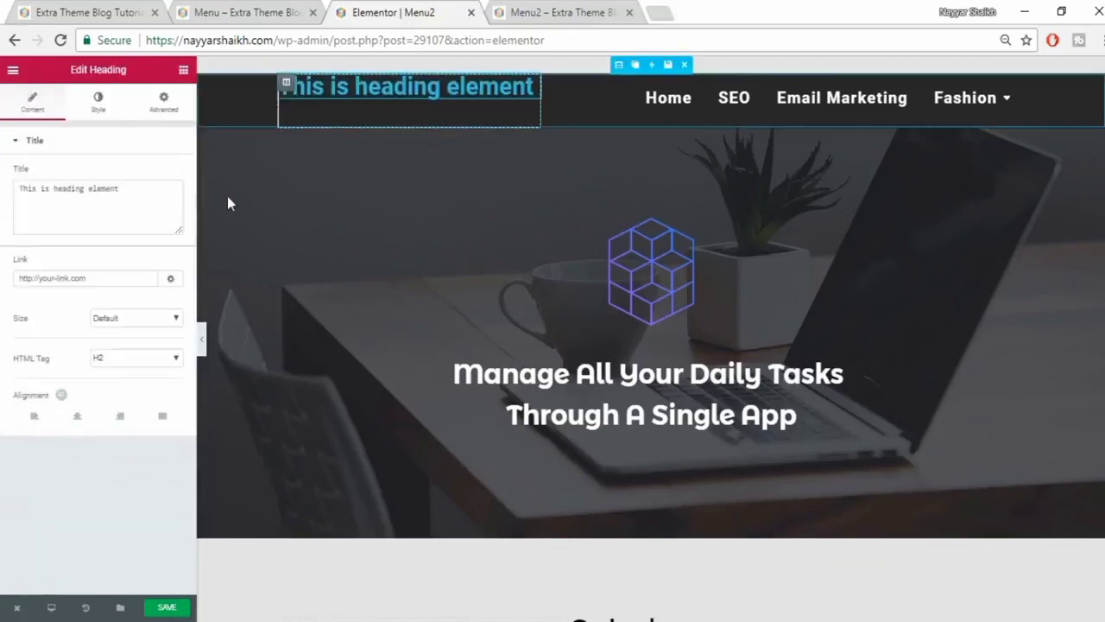
- Replace the heading's title with the site owner's first name and set its text colour to white #ffffff
{"action": "left_click_drag", "start_coordinate": [124, 191], "coordinate": [5, 200]}
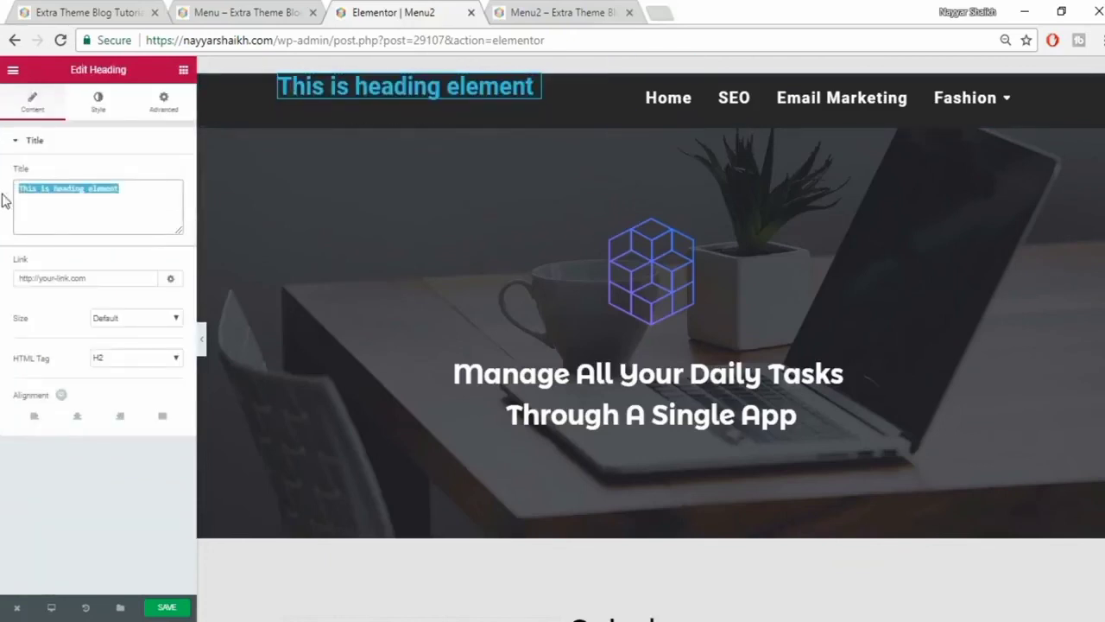
{"action": "type", "text": "Nayyar"}
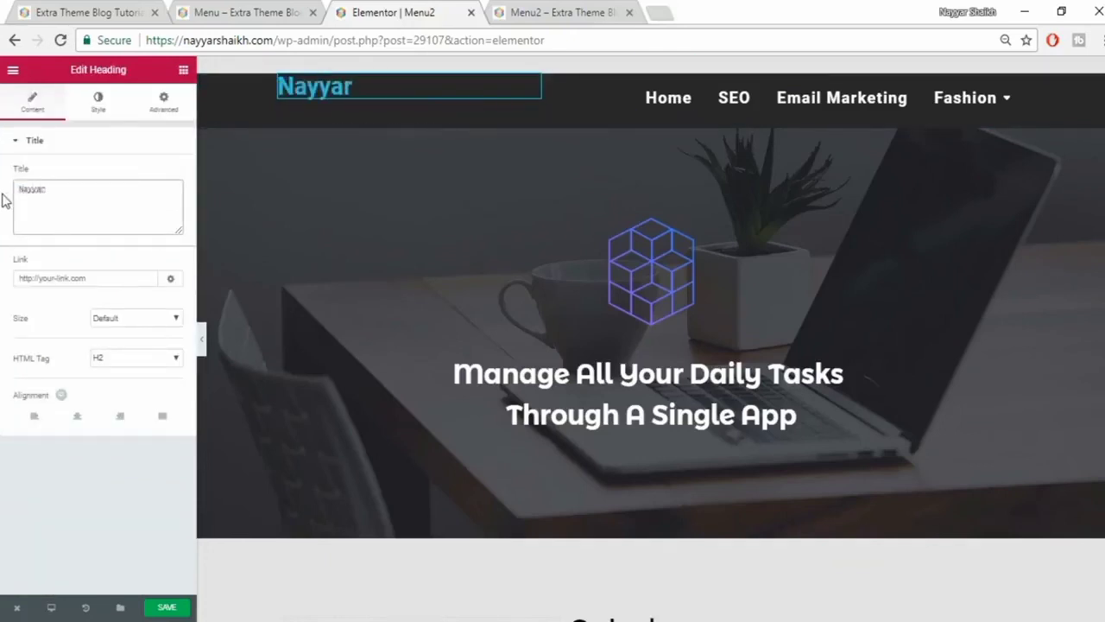
{"action": "left_click", "coordinate": [102, 111]}
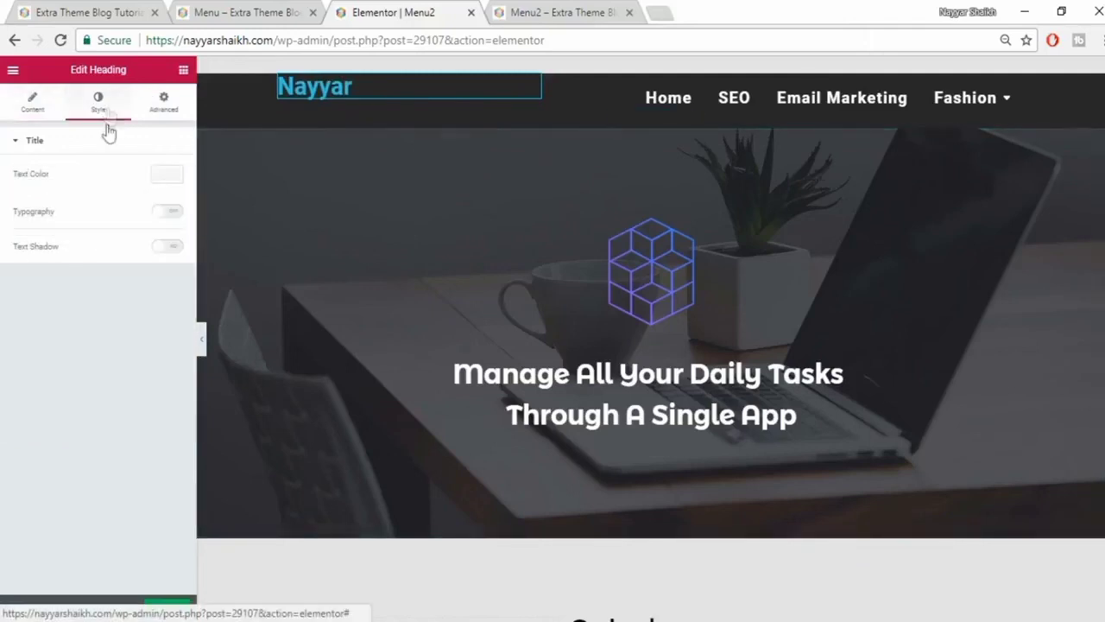
{"action": "left_click", "coordinate": [165, 177]}
{"action": "left_click", "coordinate": [135, 334]}
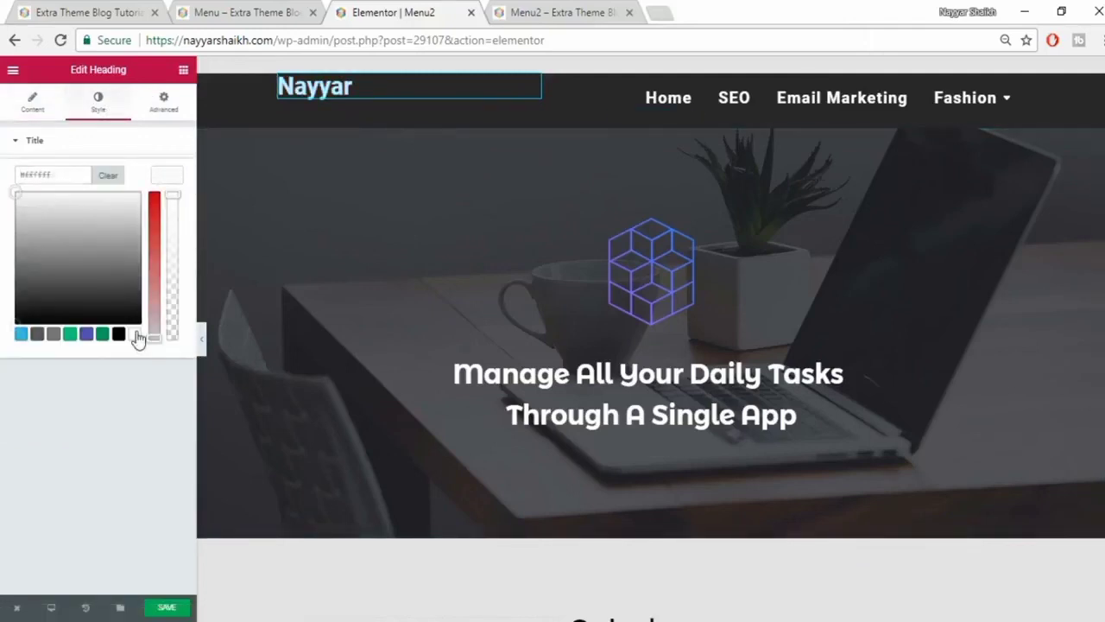
{"action": "left_click", "coordinate": [171, 180]}
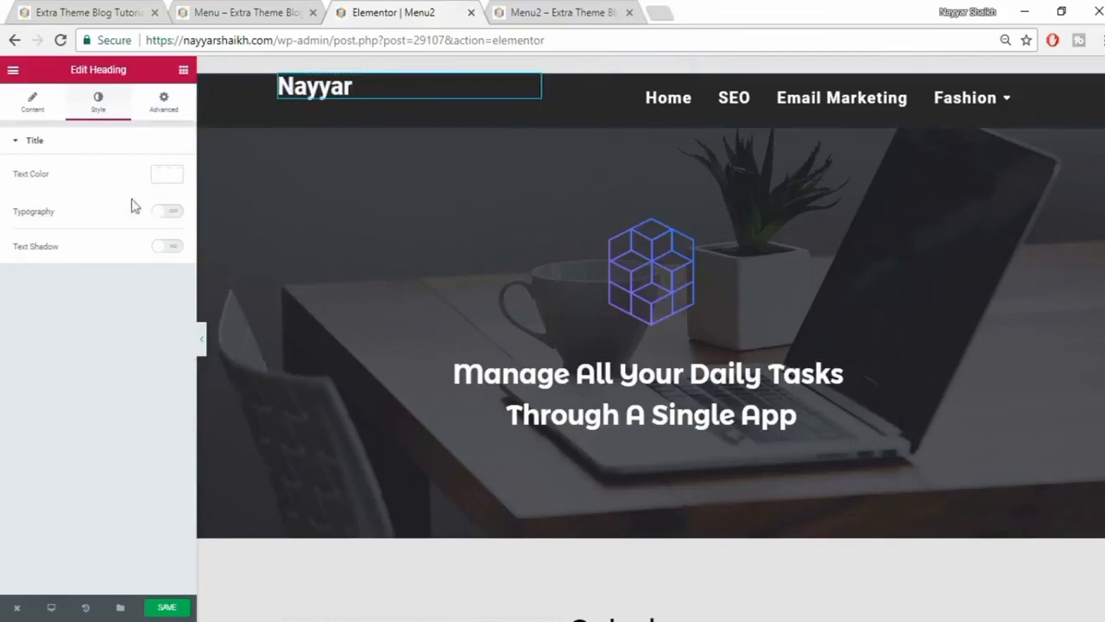
- Link the heading to the website's home page address, taken from the open site's home page
{"action": "left_click", "coordinate": [35, 104]}
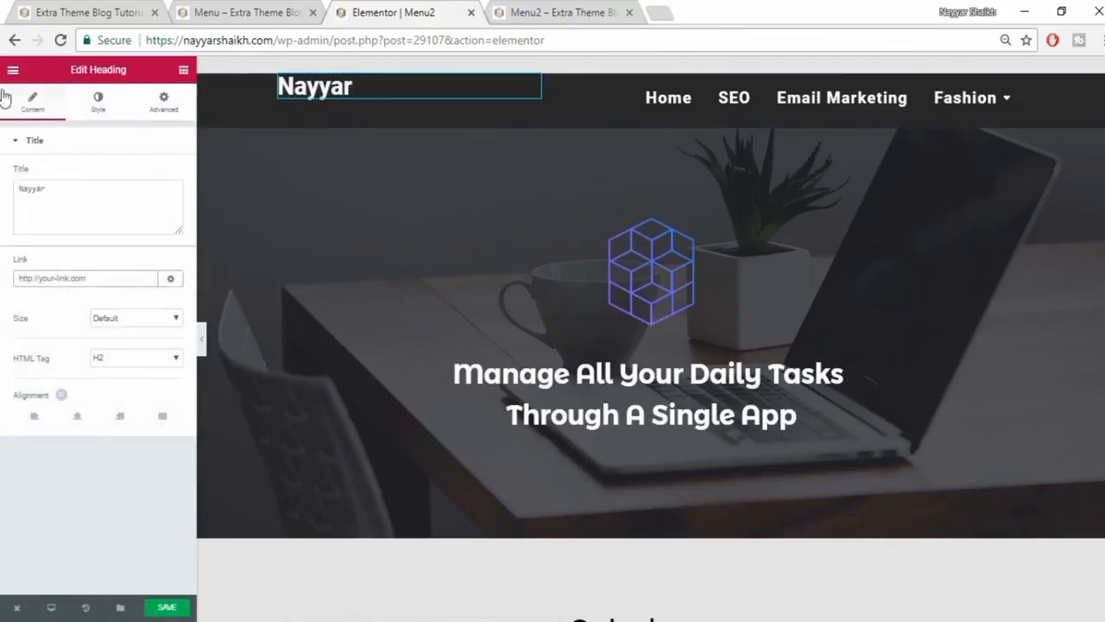
{"action": "left_click", "coordinate": [43, 9]}
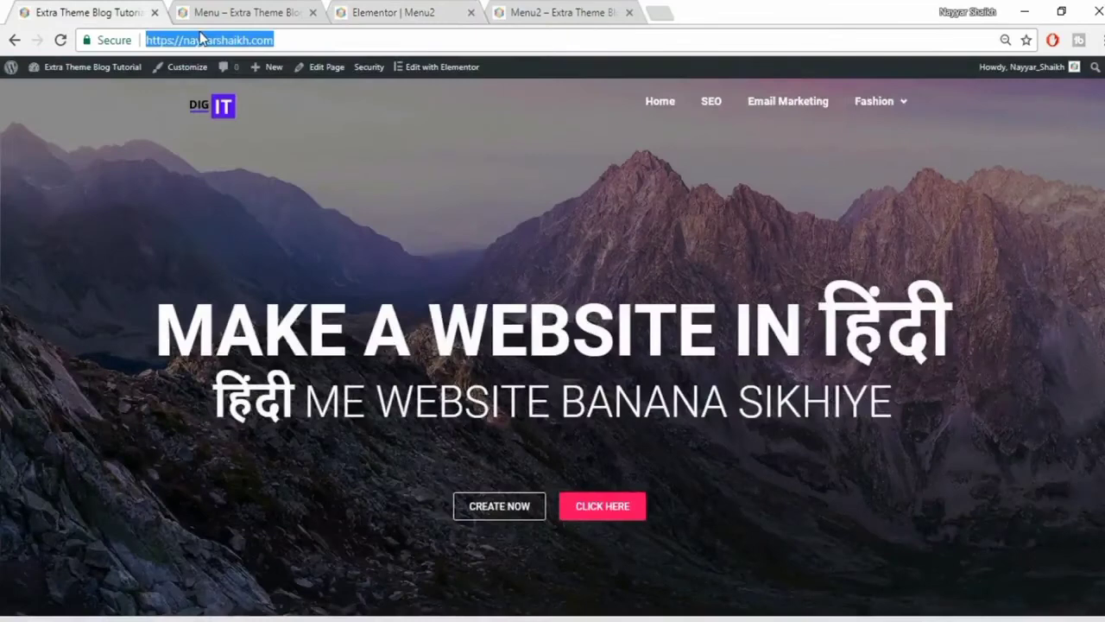
{"action": "left_click", "coordinate": [388, 8]}
{"action": "type", "text": "https://nayyarshaikh.com/"}
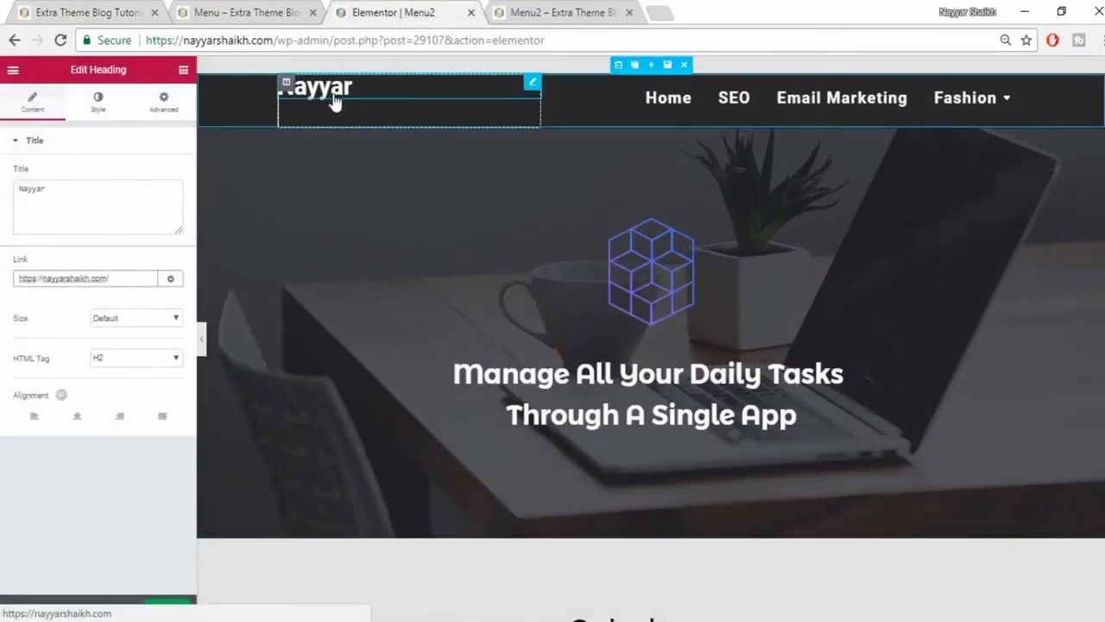
- Try the heading centred, set its alignment to left, and save the Menu2 page
{"action": "left_click", "coordinate": [77, 418]}
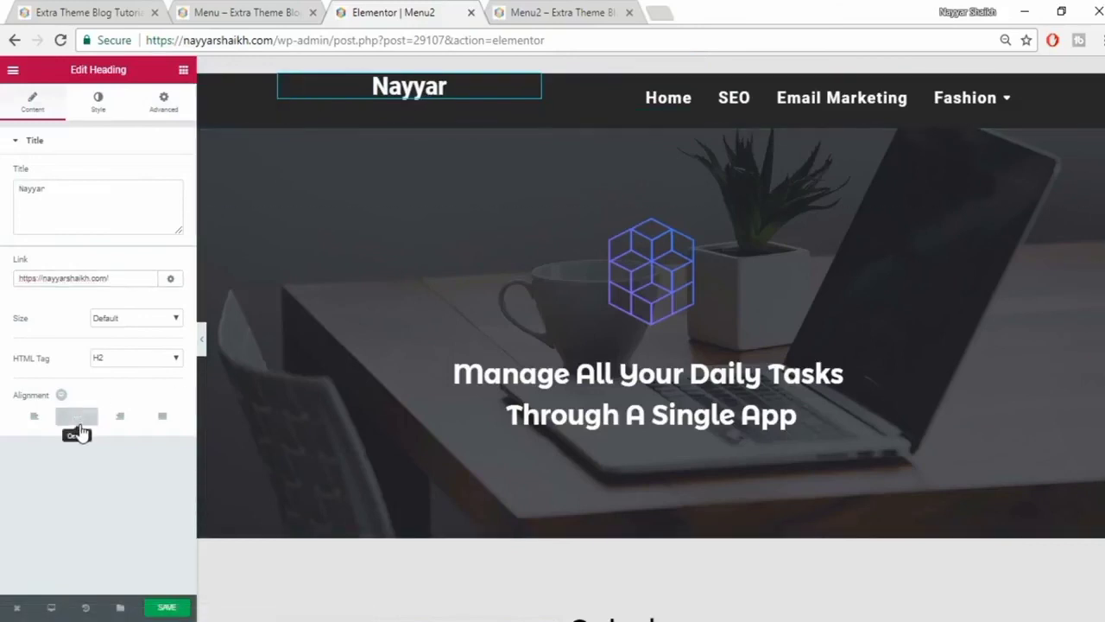
{"action": "left_click", "coordinate": [33, 416]}
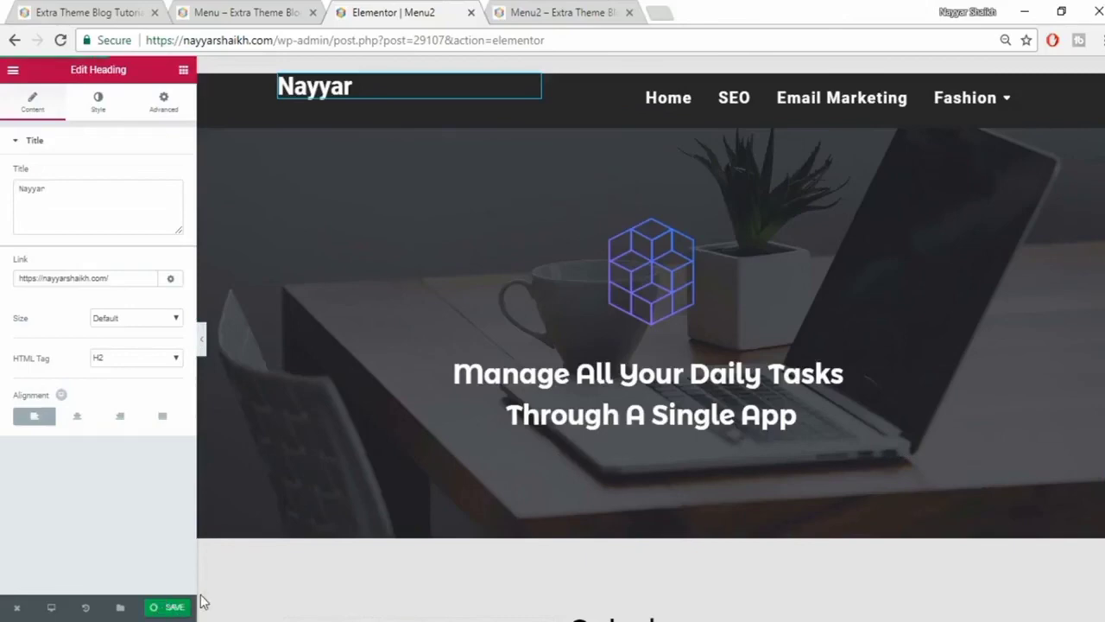
{"action": "left_click", "coordinate": [199, 604]}
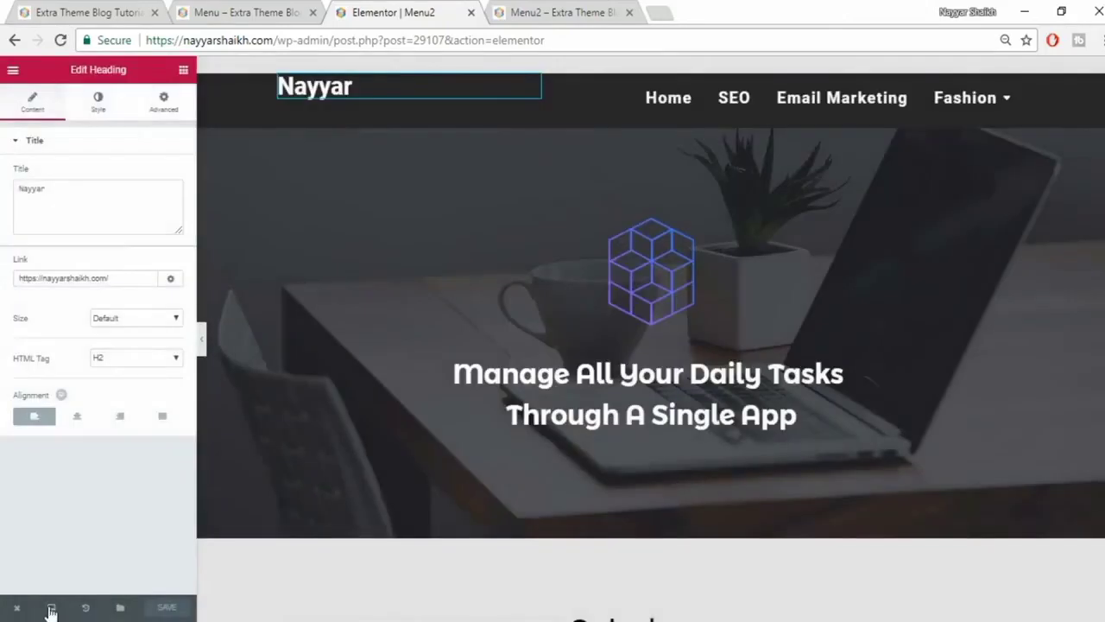
- Switch the page to the 360px mobile preview and test opening and closing the header's collapsed menu
{"action": "left_click", "coordinate": [51, 609]}
{"action": "left_click", "coordinate": [50, 575]}
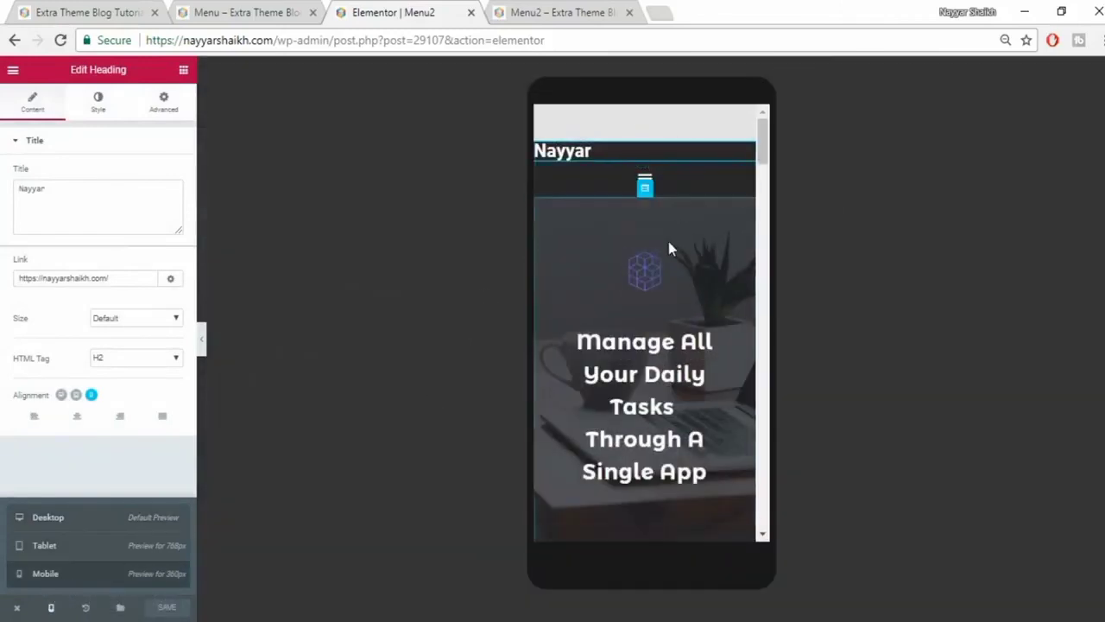
{"action": "left_click", "coordinate": [648, 185]}
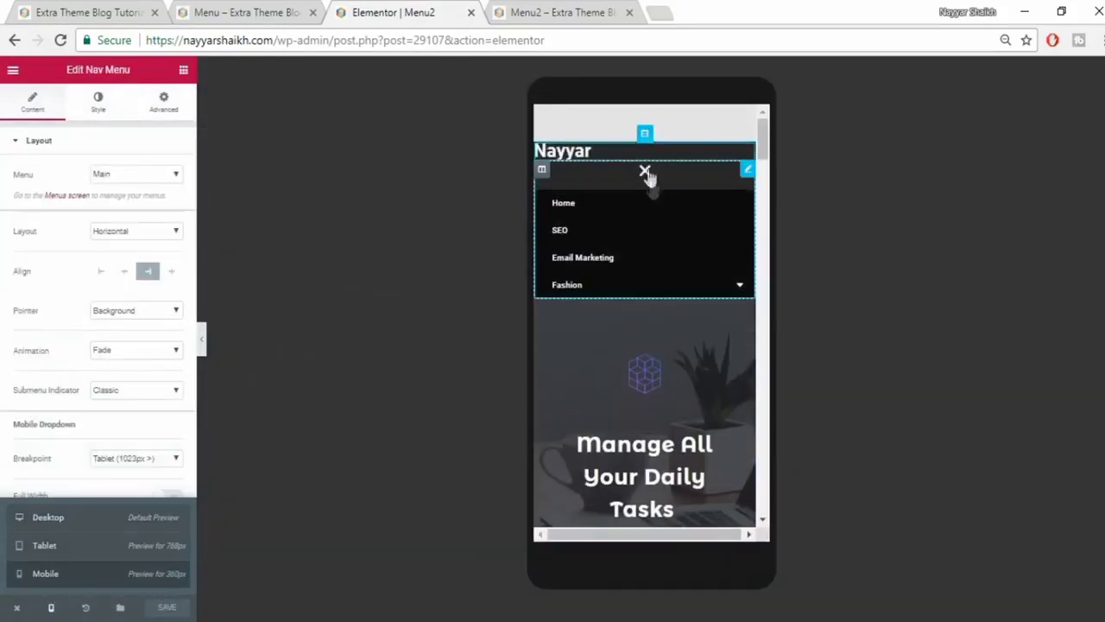
{"action": "left_click", "coordinate": [647, 181]}
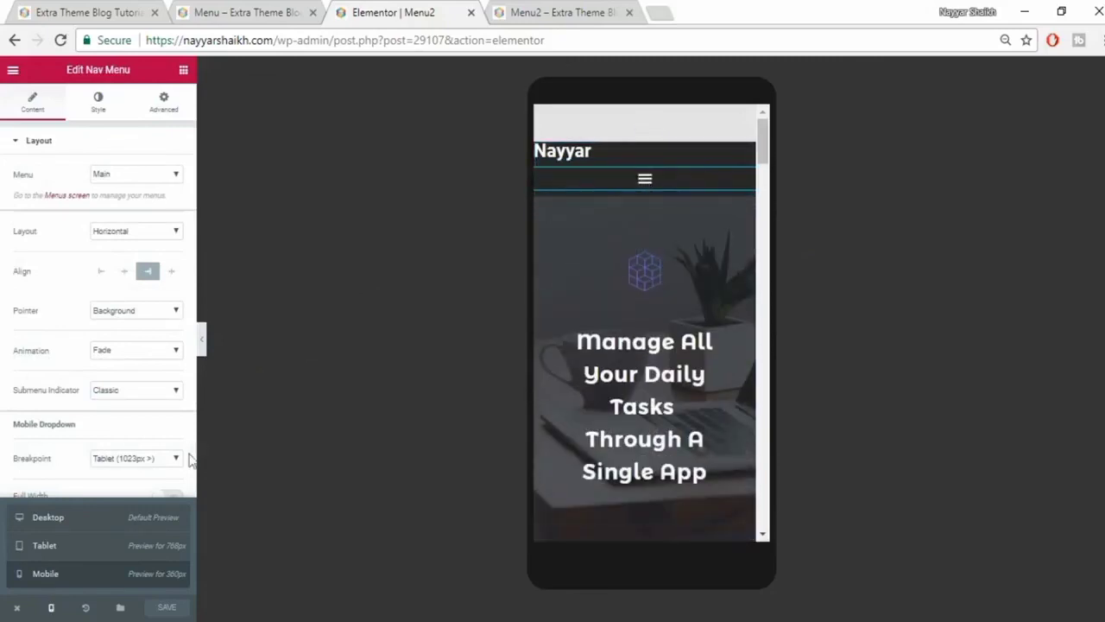
- Enlarge the Nav Menu's toggle button to a size of about 55
{"action": "scroll", "coordinate": [128, 457], "scroll_direction": "down", "scroll_amount": 1}
{"action": "scroll", "coordinate": [128, 457], "scroll_direction": "up", "scroll_amount": 1}
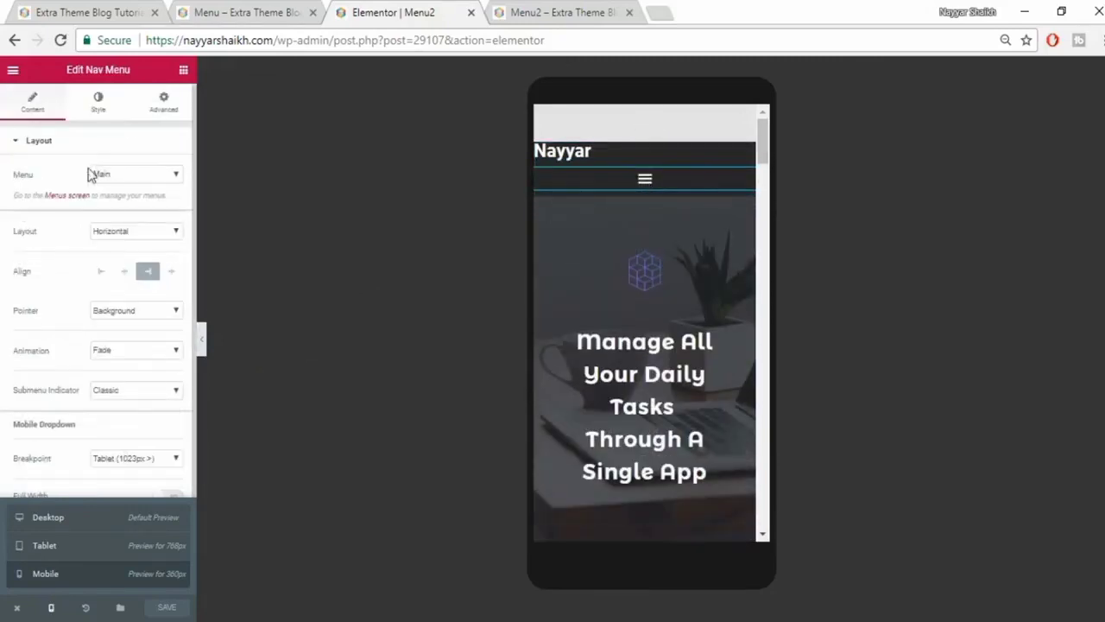
{"action": "left_click", "coordinate": [98, 104]}
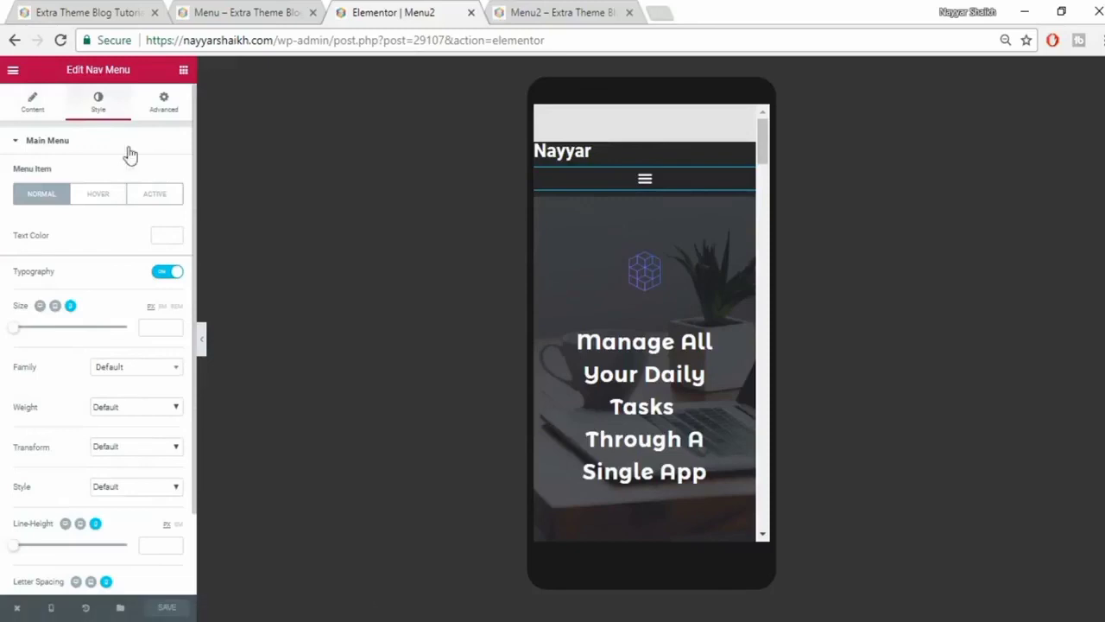
{"action": "left_click", "coordinate": [94, 151]}
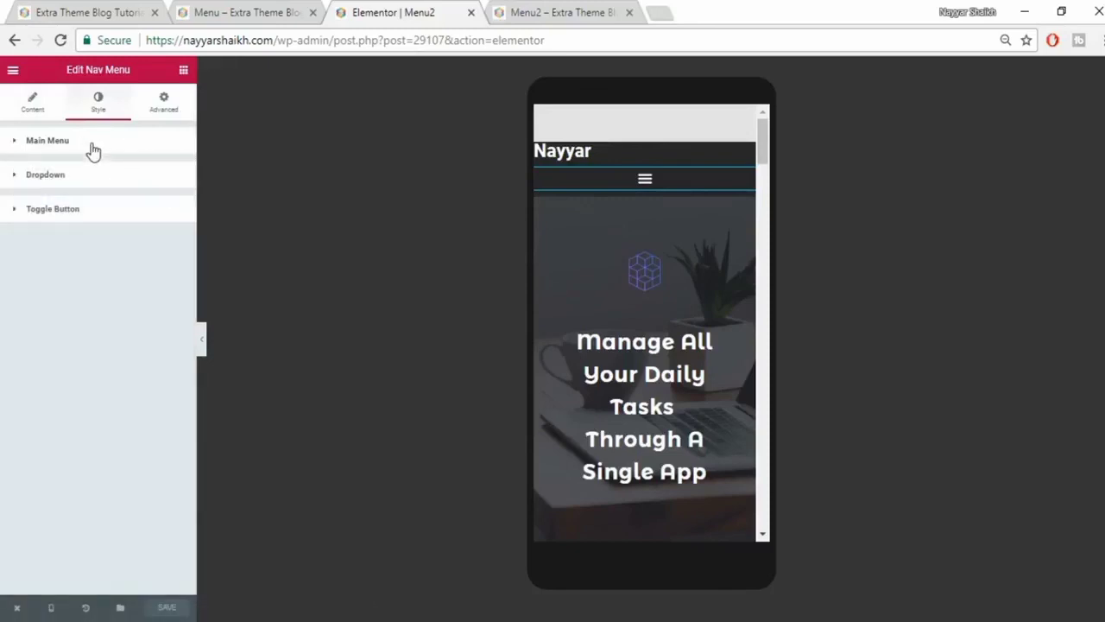
{"action": "left_click", "coordinate": [77, 214]}
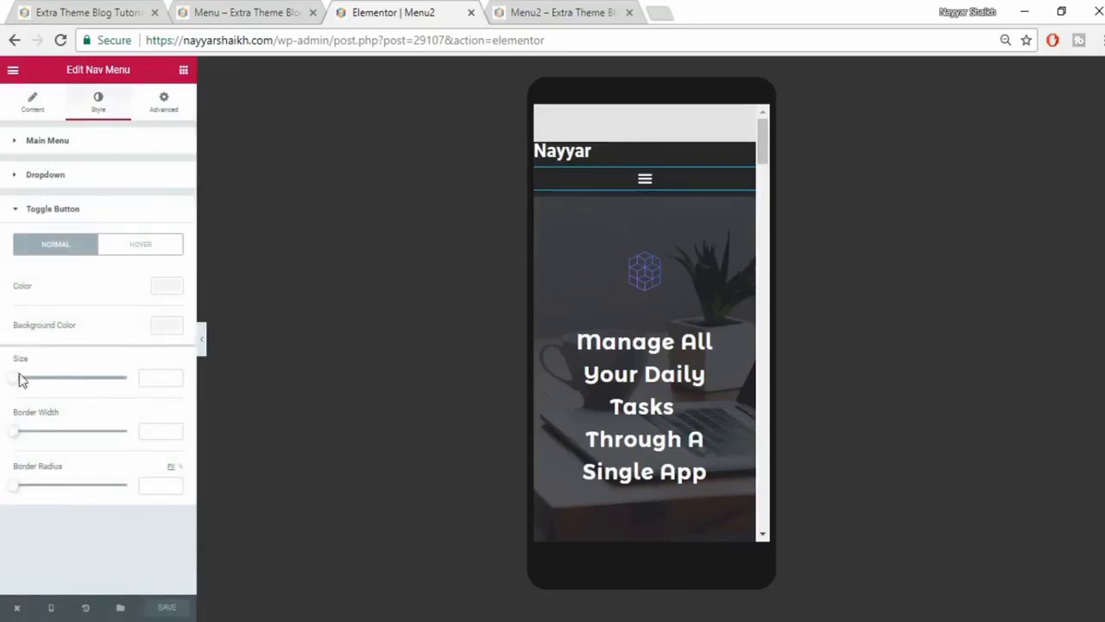
{"action": "left_click_drag", "start_coordinate": [16, 380], "coordinate": [72, 386]}
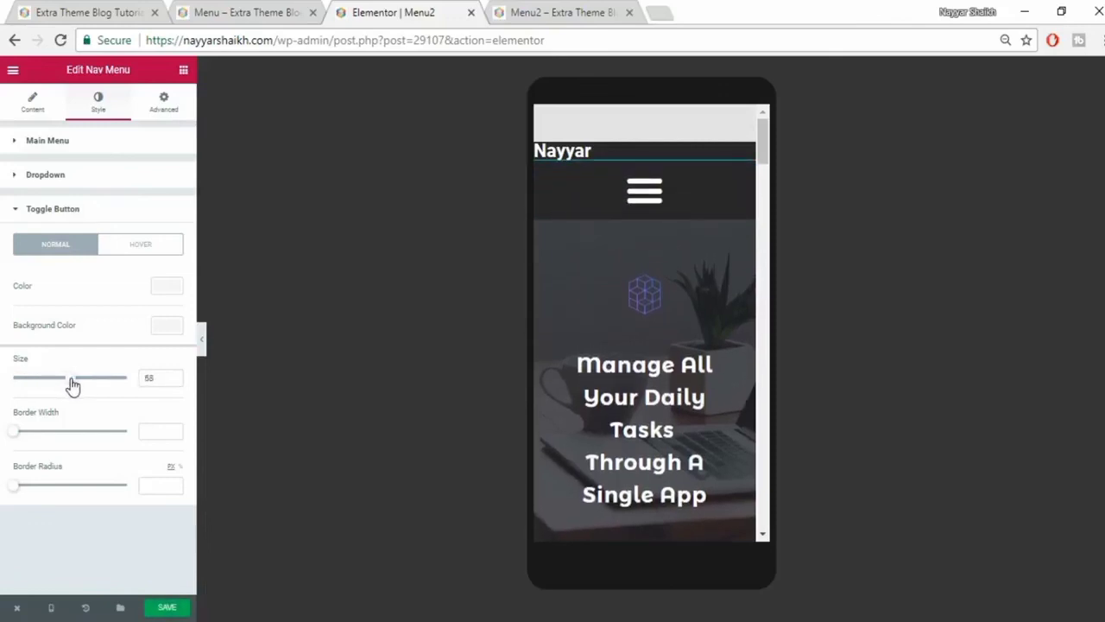
- Centre the site title heading for mobile and set its mobile font size to 64 px
{"action": "left_click", "coordinate": [586, 154]}
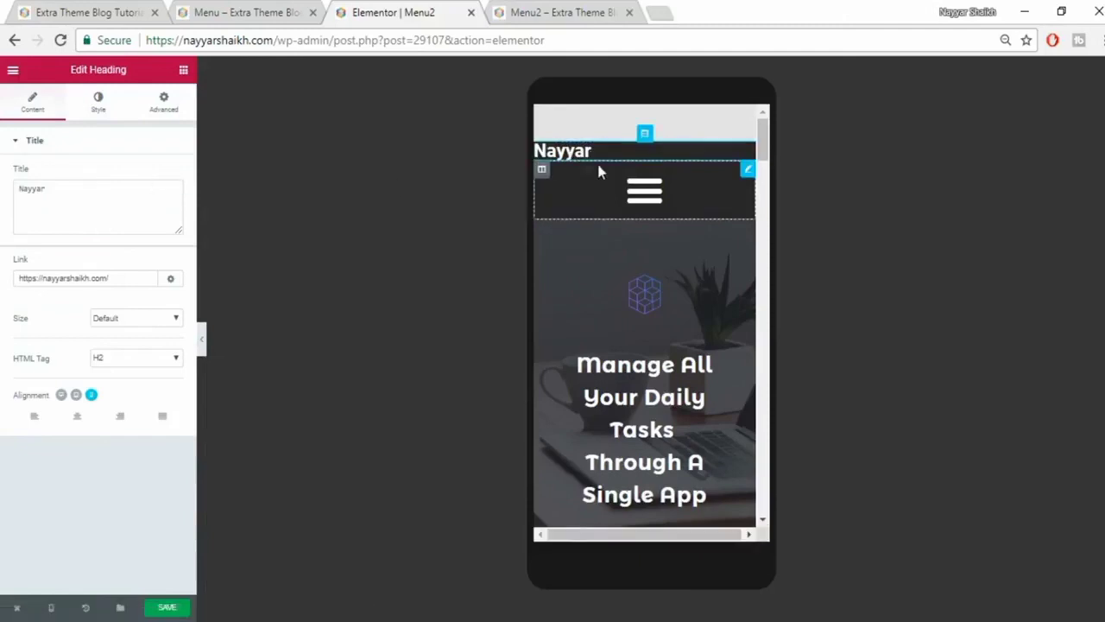
{"action": "left_click", "coordinate": [77, 417]}
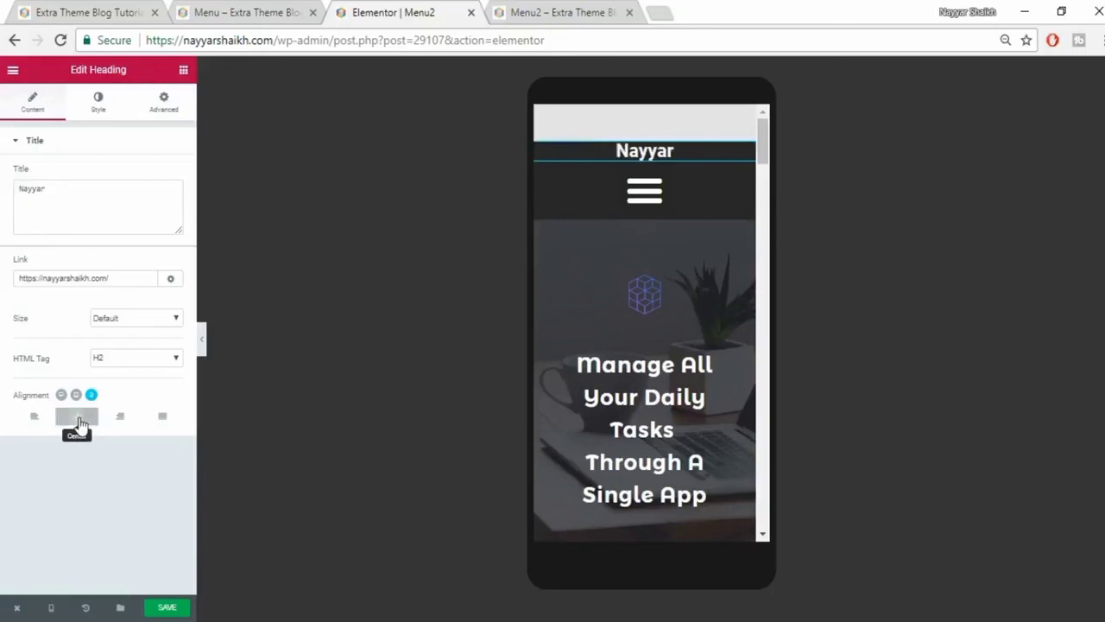
{"action": "left_click", "coordinate": [100, 111]}
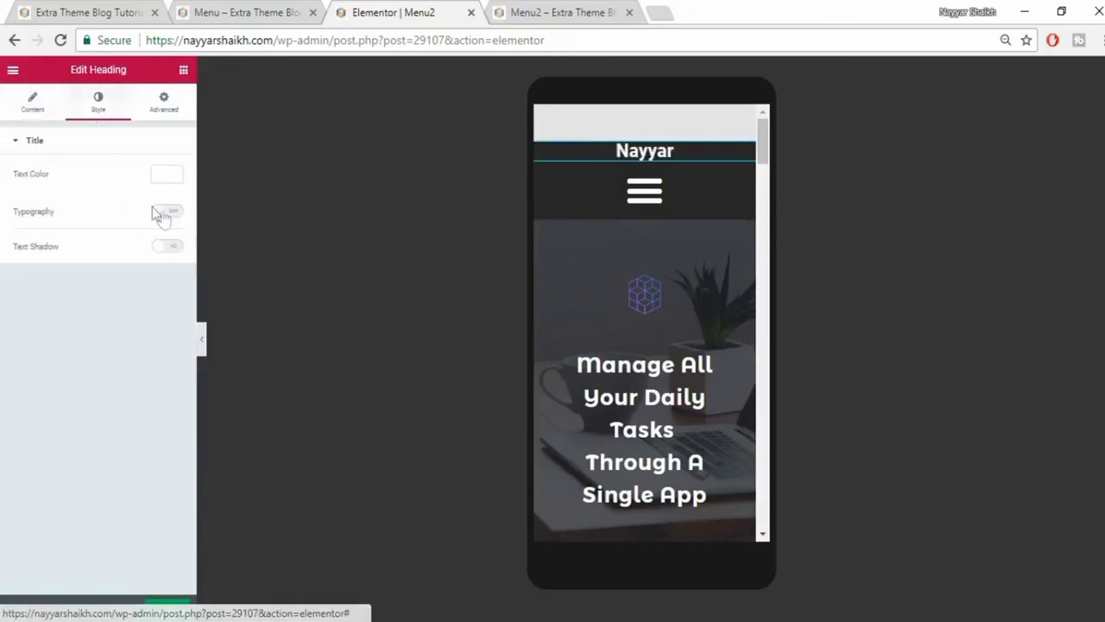
{"action": "left_click", "coordinate": [170, 212]}
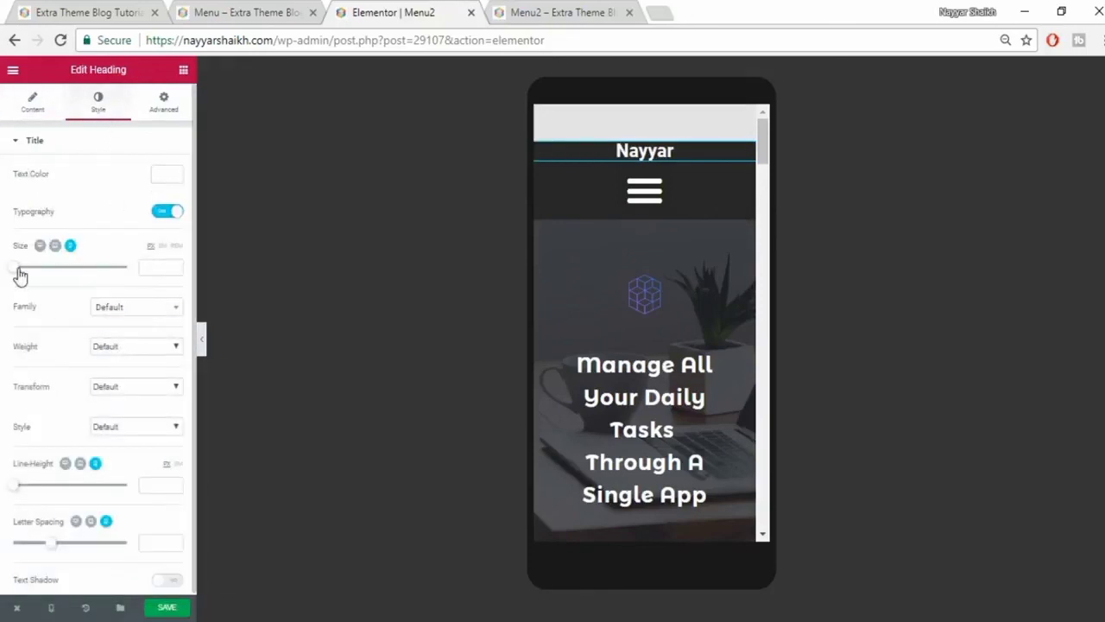
{"action": "left_click_drag", "start_coordinate": [21, 275], "coordinate": [56, 274]}
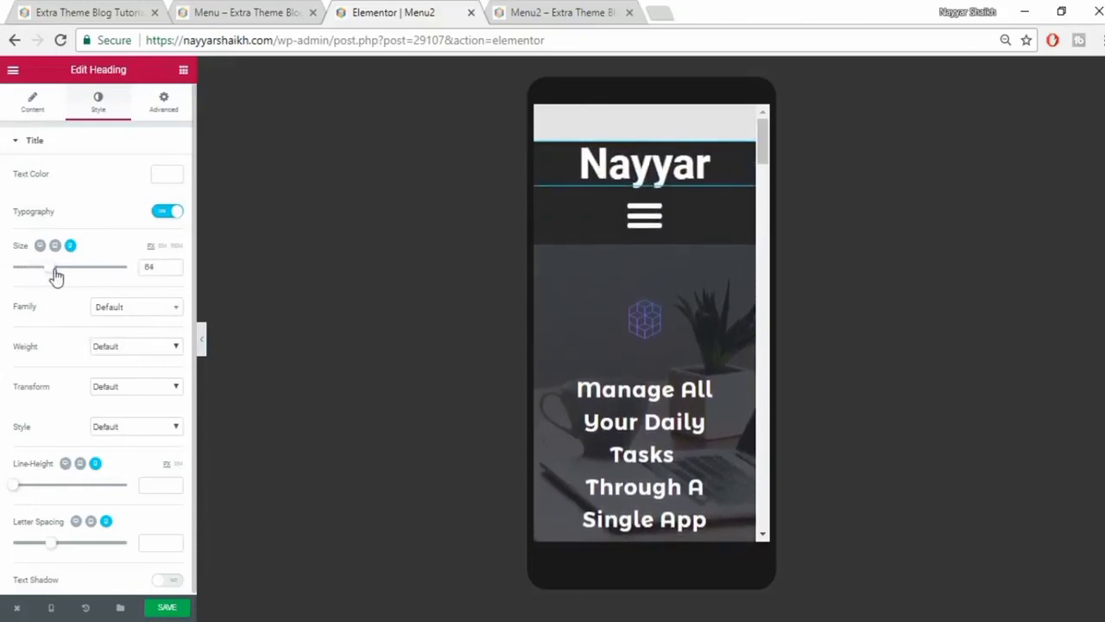
- Return to the desktop preview and save the header section to the template library as Menu2
{"action": "left_click", "coordinate": [51, 608]}
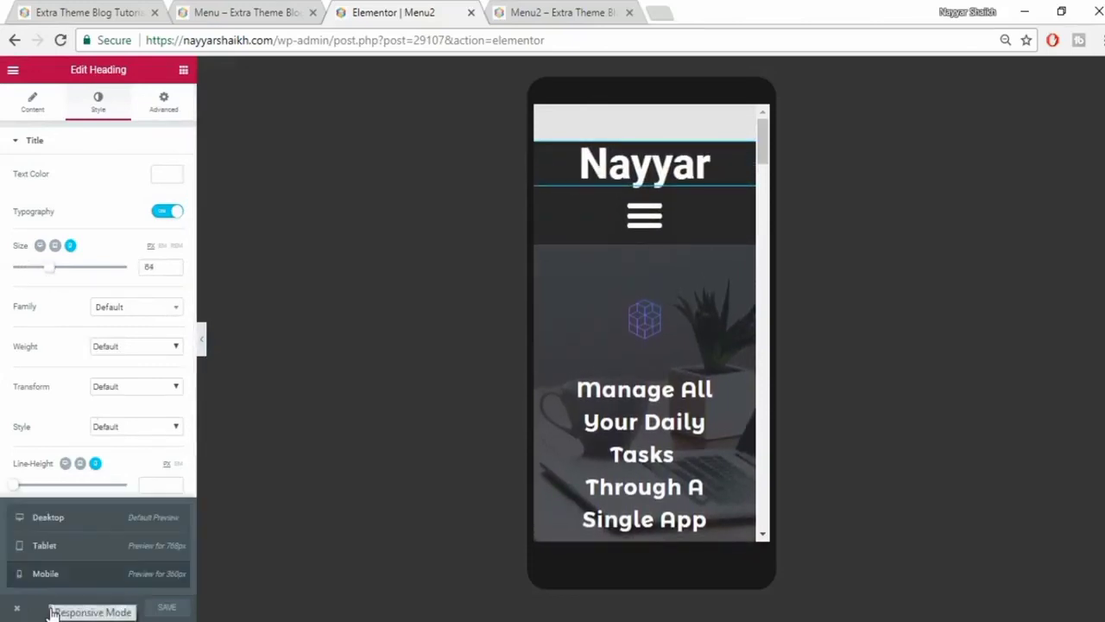
{"action": "left_click", "coordinate": [76, 527]}
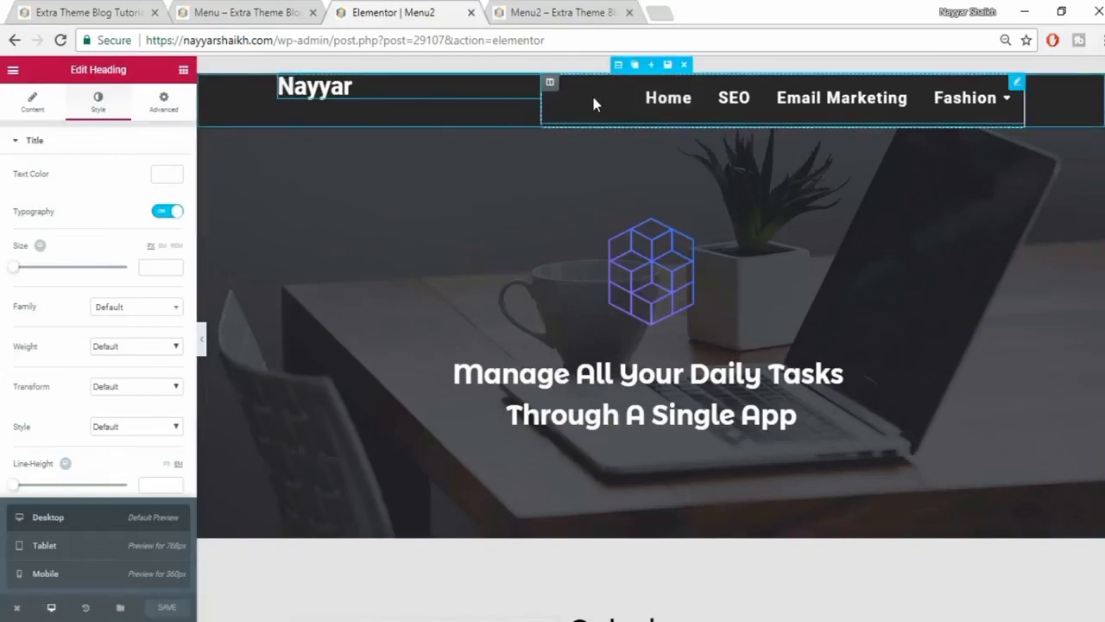
{"action": "left_click", "coordinate": [669, 70]}
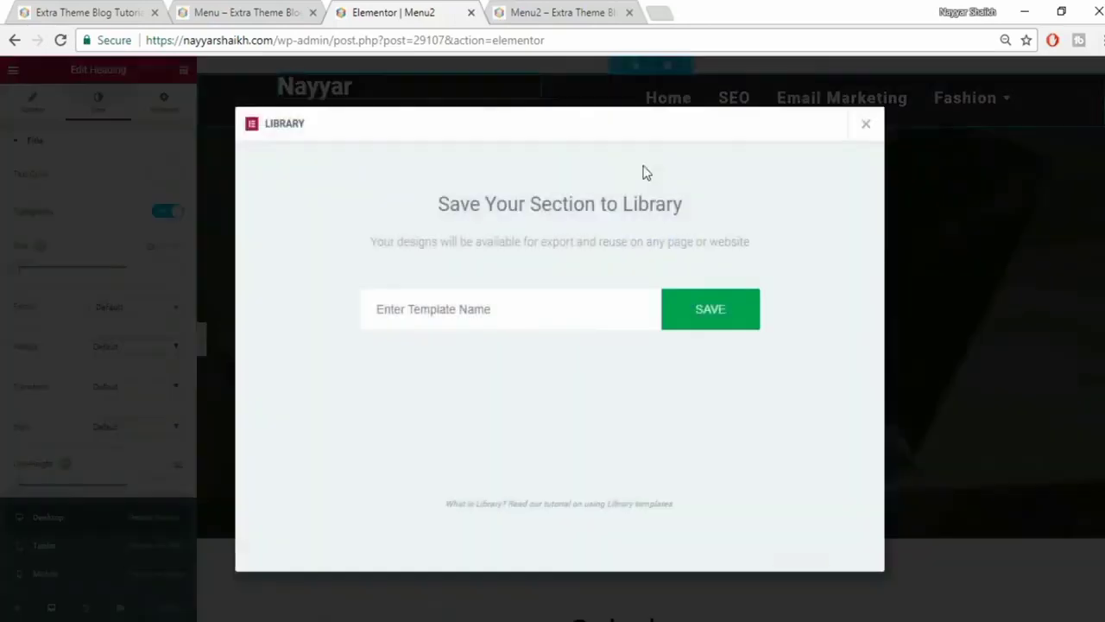
{"action": "left_click", "coordinate": [506, 306]}
{"action": "type", "text": "M"}
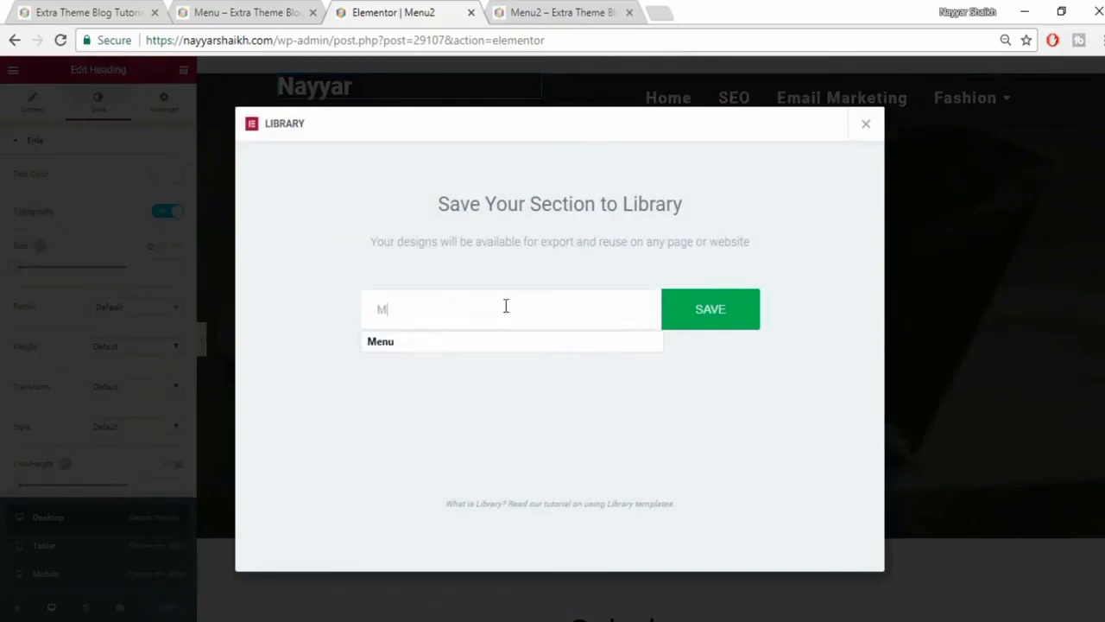
{"action": "type", "text": "enu2"}
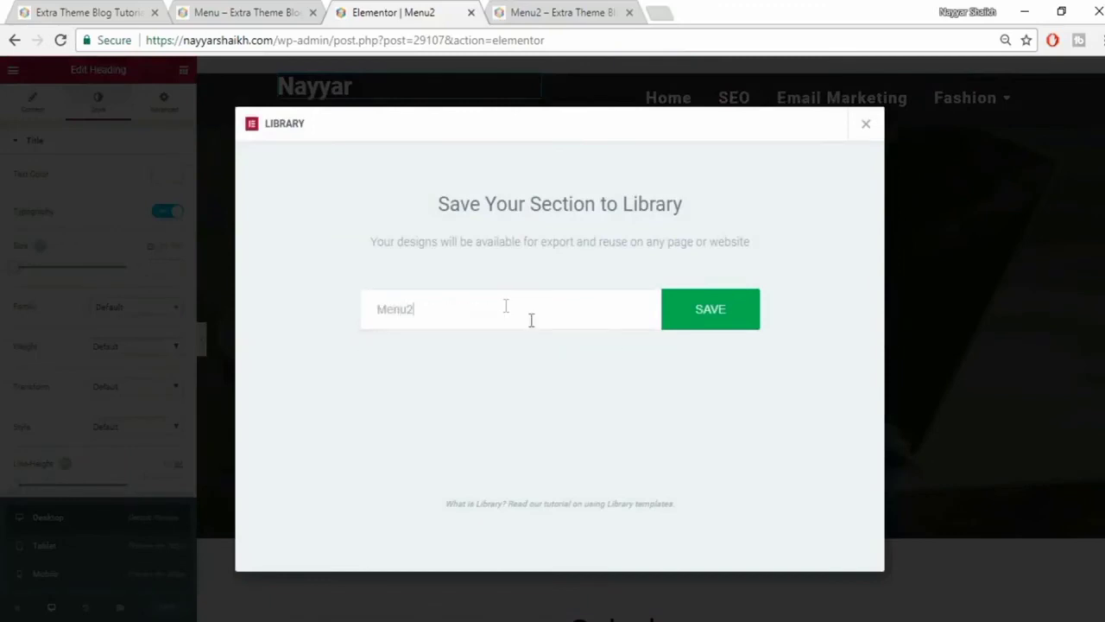
{"action": "left_click", "coordinate": [726, 325]}
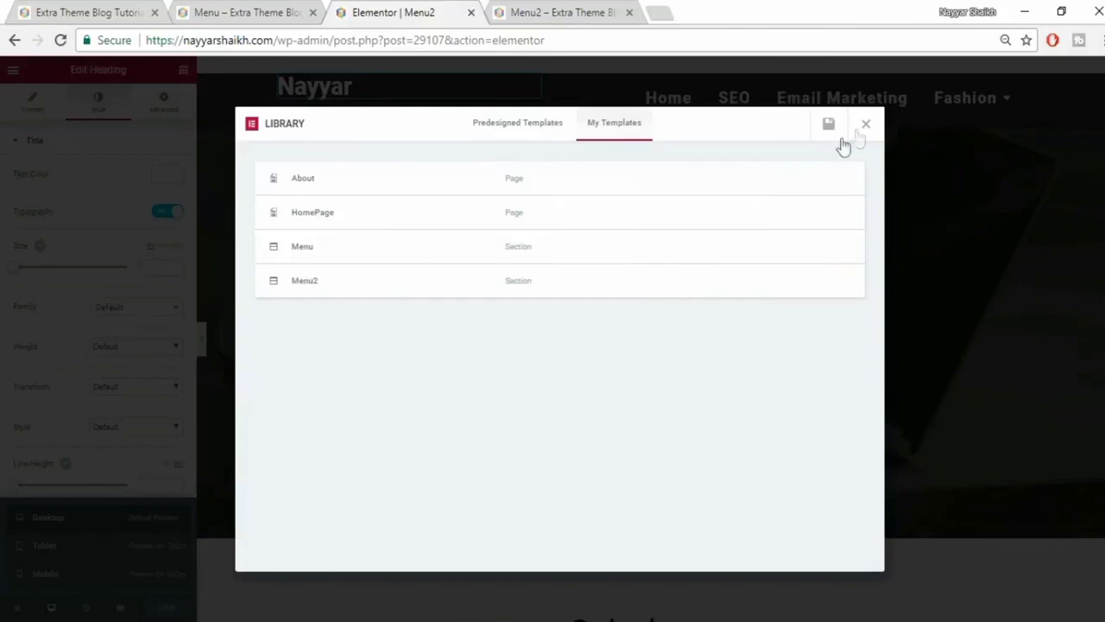
{"action": "left_click", "coordinate": [866, 128]}
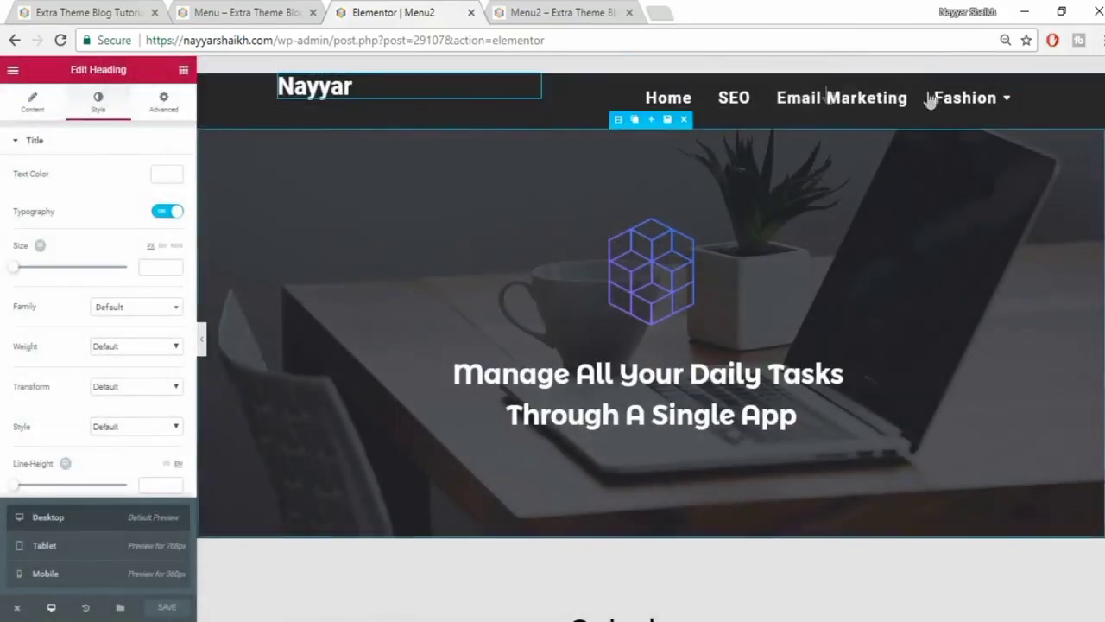
- Delete the header section and insert the saved Menu2 section template in its place above the hero section
{"action": "left_click", "coordinate": [684, 66]}
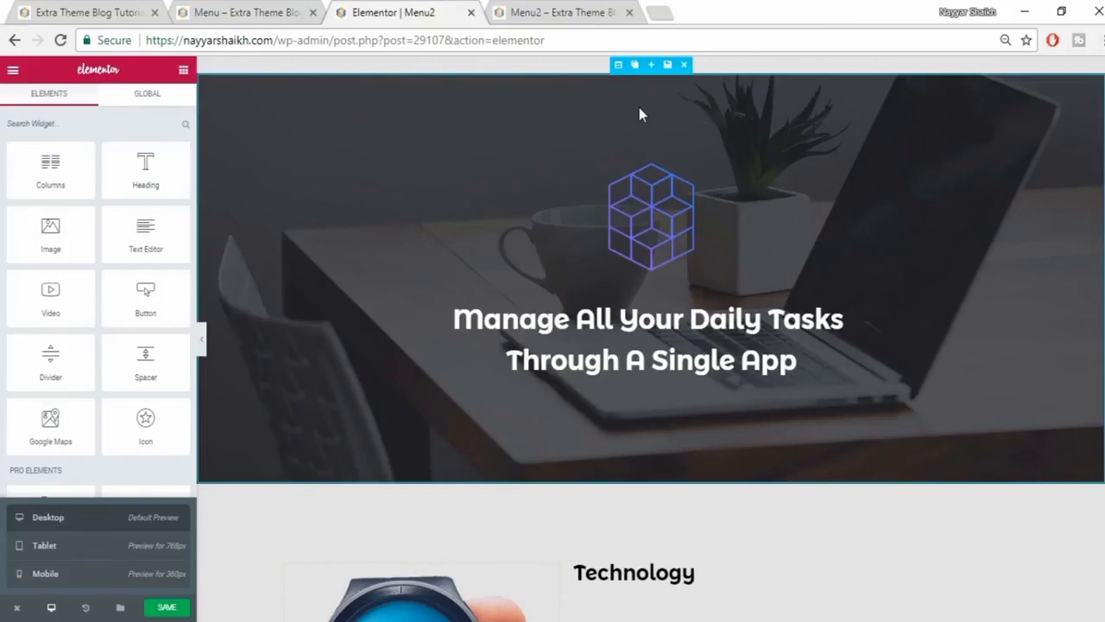
{"action": "left_click", "coordinate": [652, 66]}
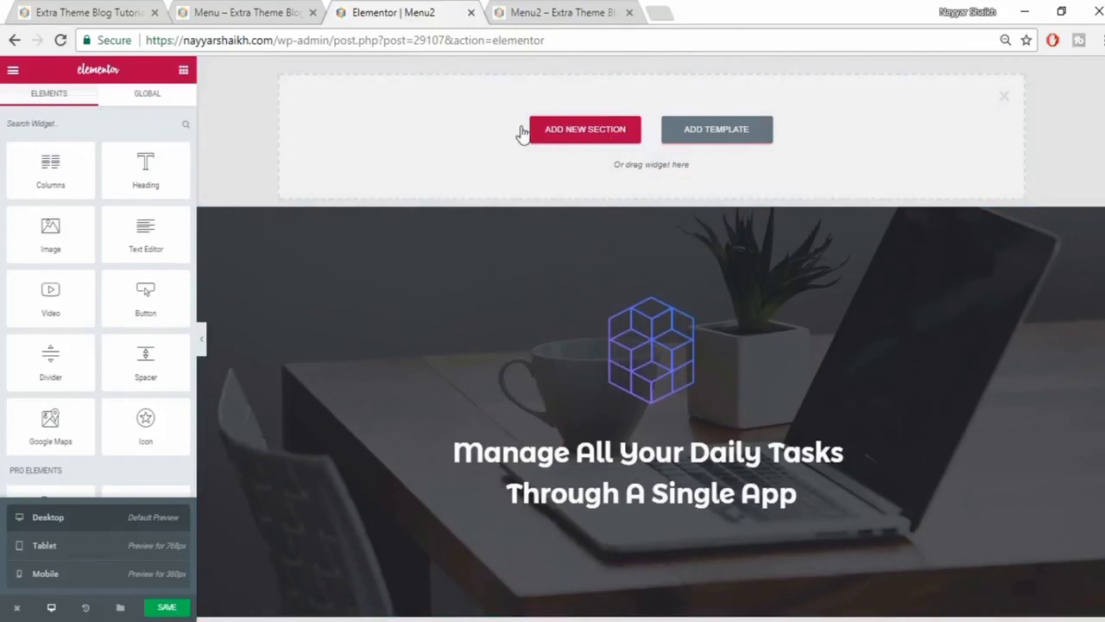
{"action": "left_click", "coordinate": [700, 139]}
{"action": "left_click", "coordinate": [609, 124]}
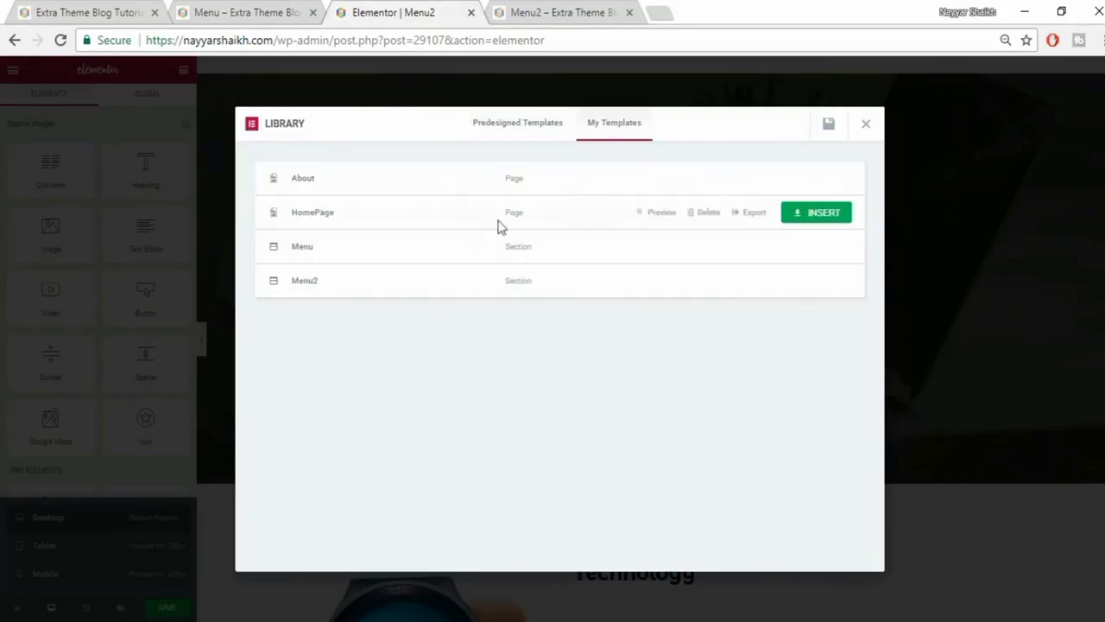
{"action": "mouse_move", "coordinate": [734, 284]}
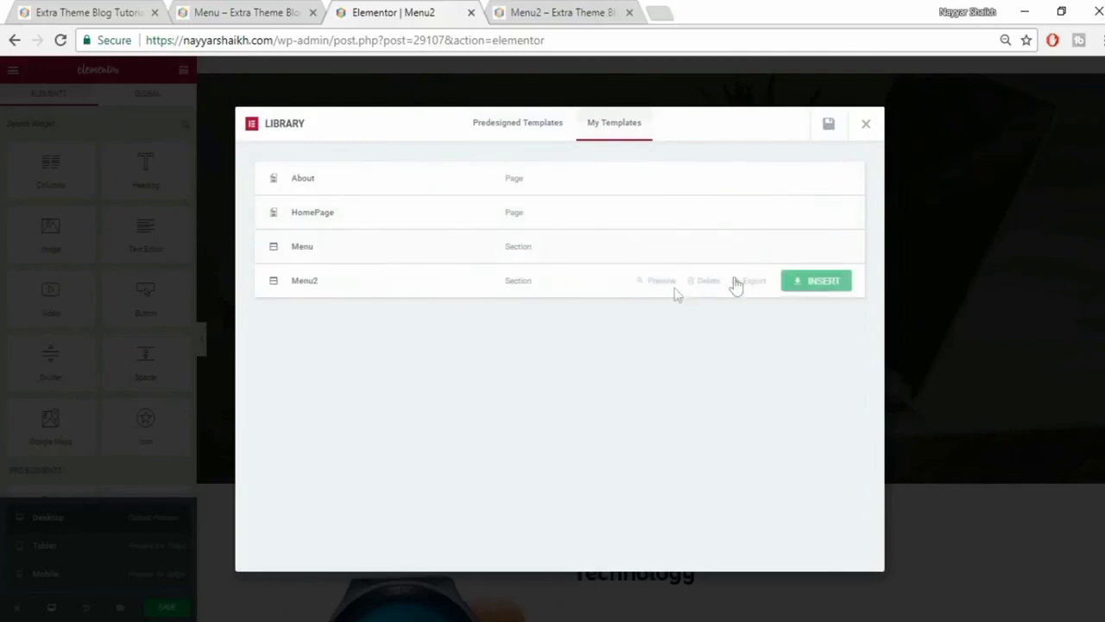
{"action": "left_click", "coordinate": [812, 285]}
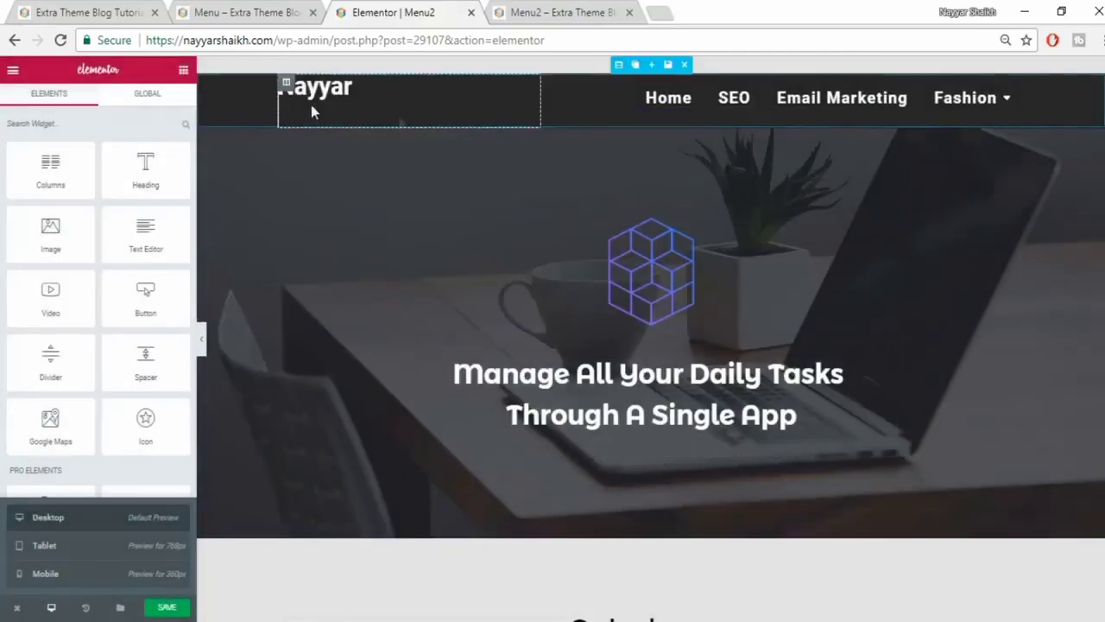
{"action": "mouse_move", "coordinate": [950, 115]}
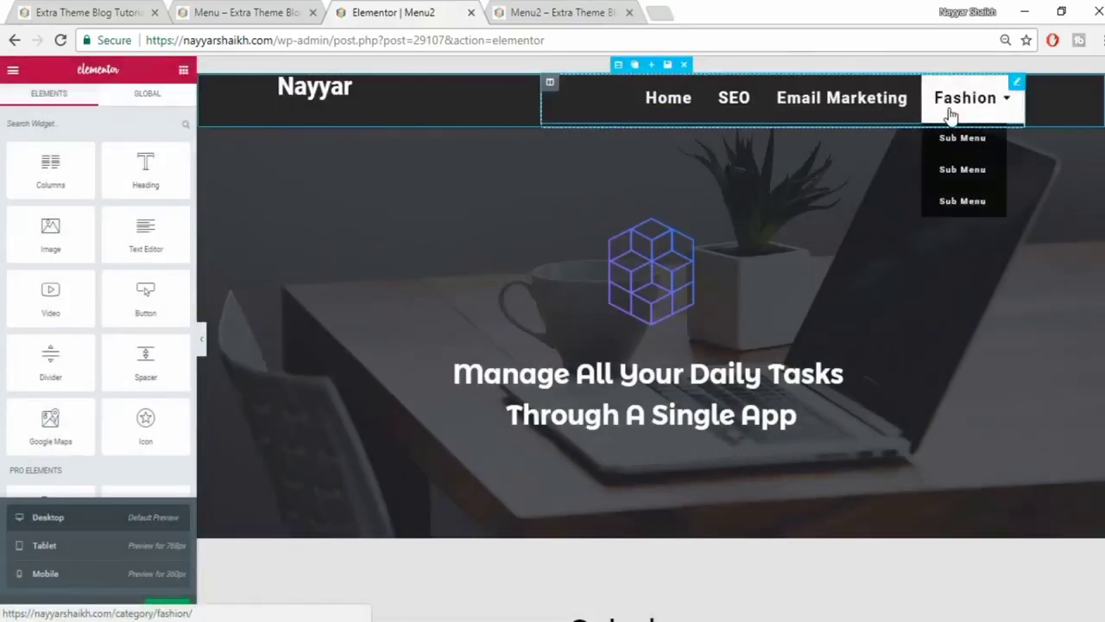